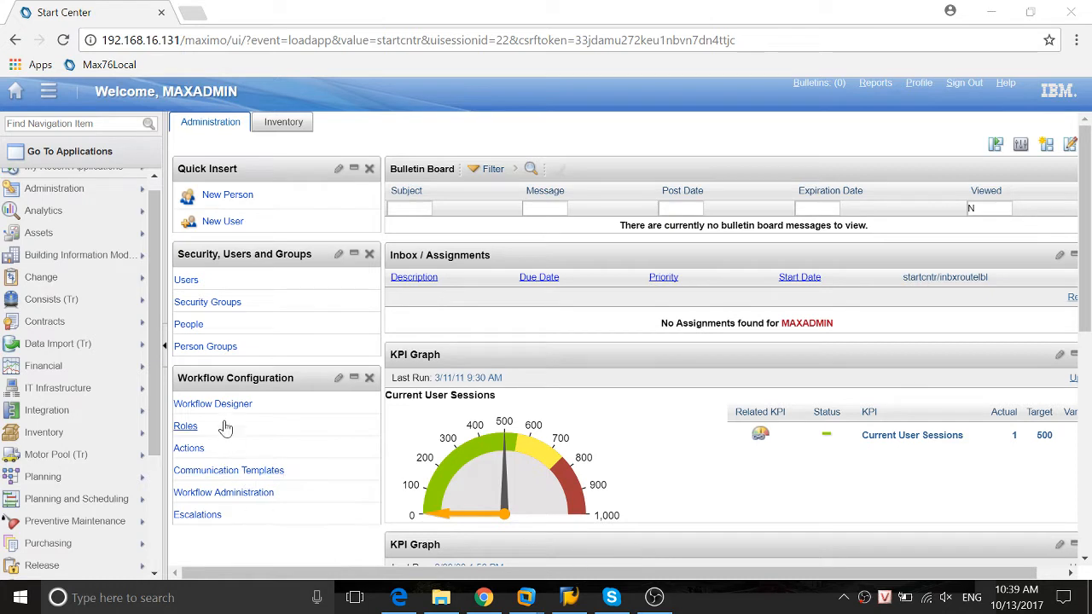
Open the Automation Scripts application from the System Configuration module's Platform Configuration group
scroll(163, 280, down, 3)
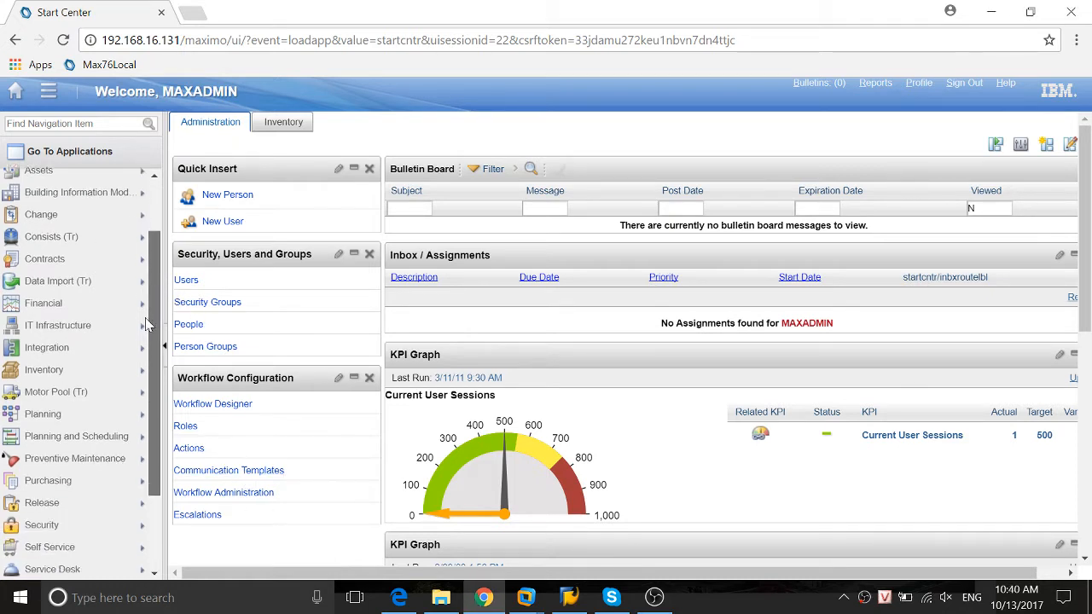
mouse_move(116, 486)
mouse_move(75, 512)
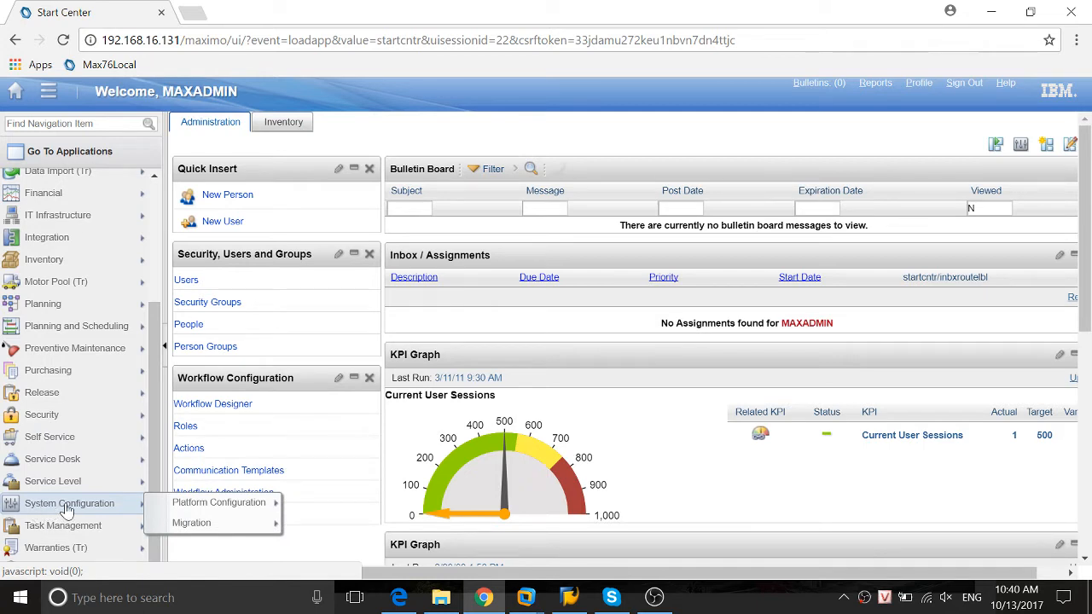
mouse_move(202, 514)
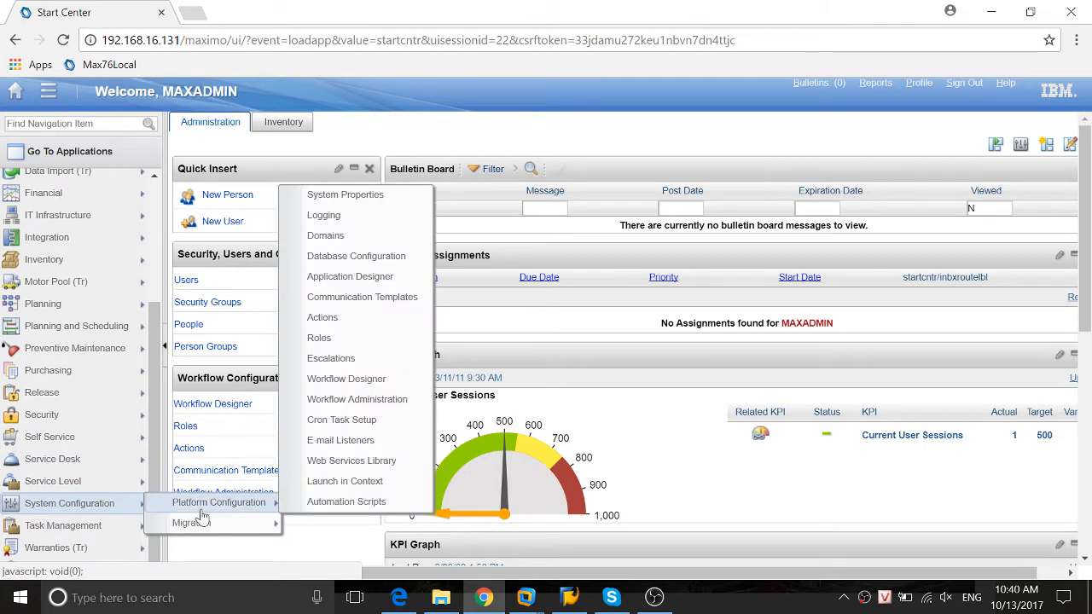
click(341, 501)
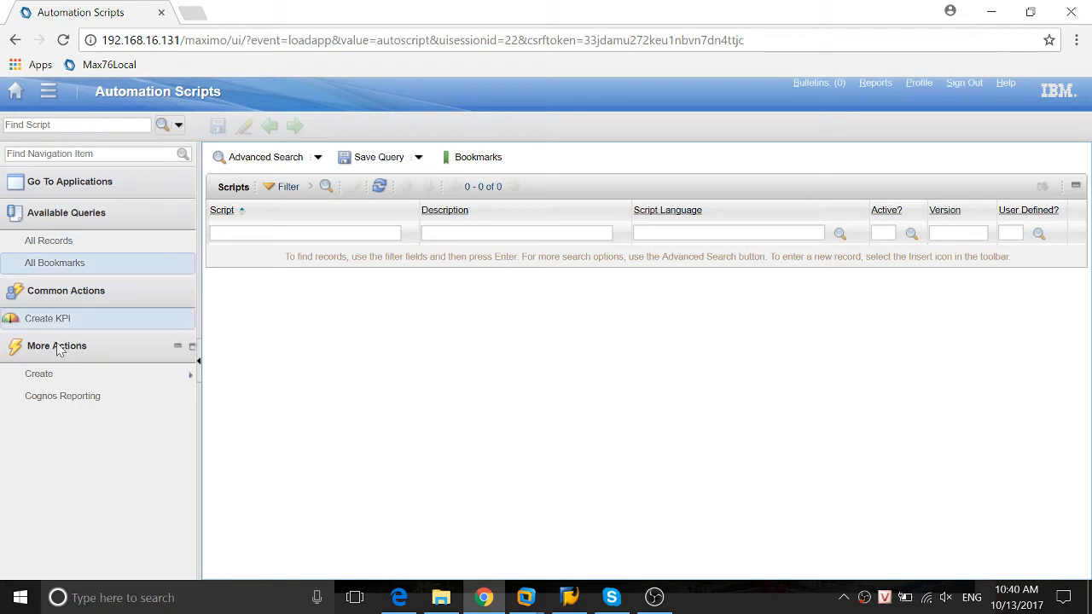
mouse_move(85, 378)
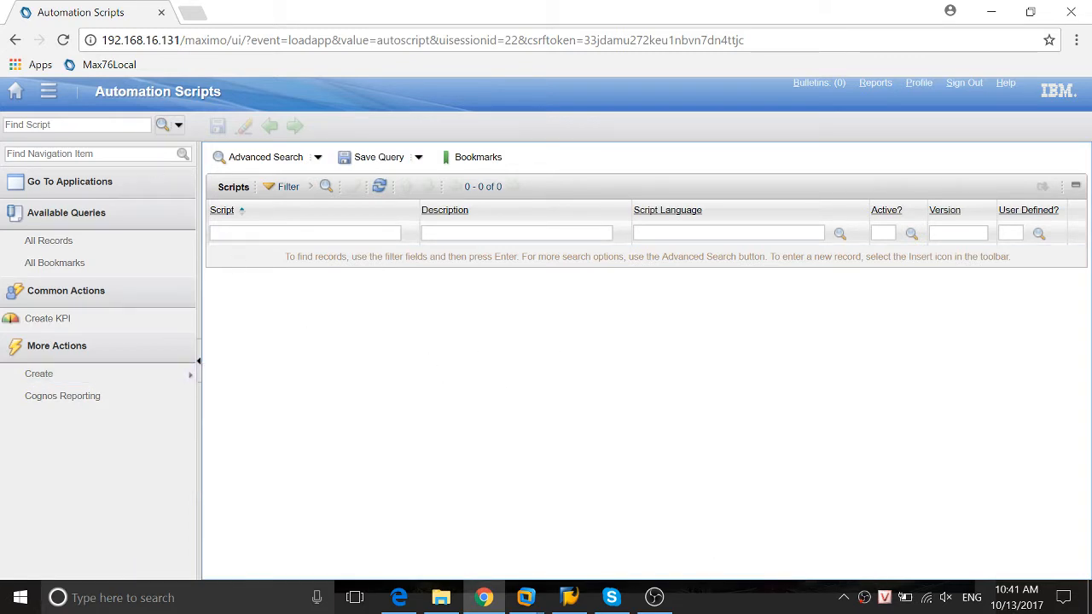
In the Purchase Requisitions application, list the BEDFORD site's requisitions and open PR 1038
click(49, 95)
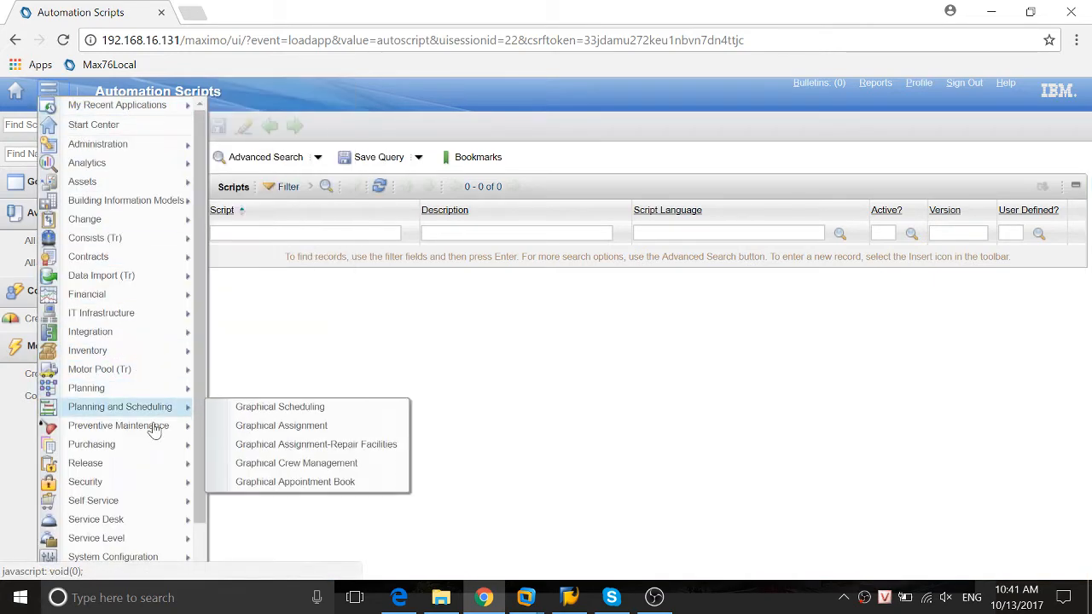
mouse_move(147, 449)
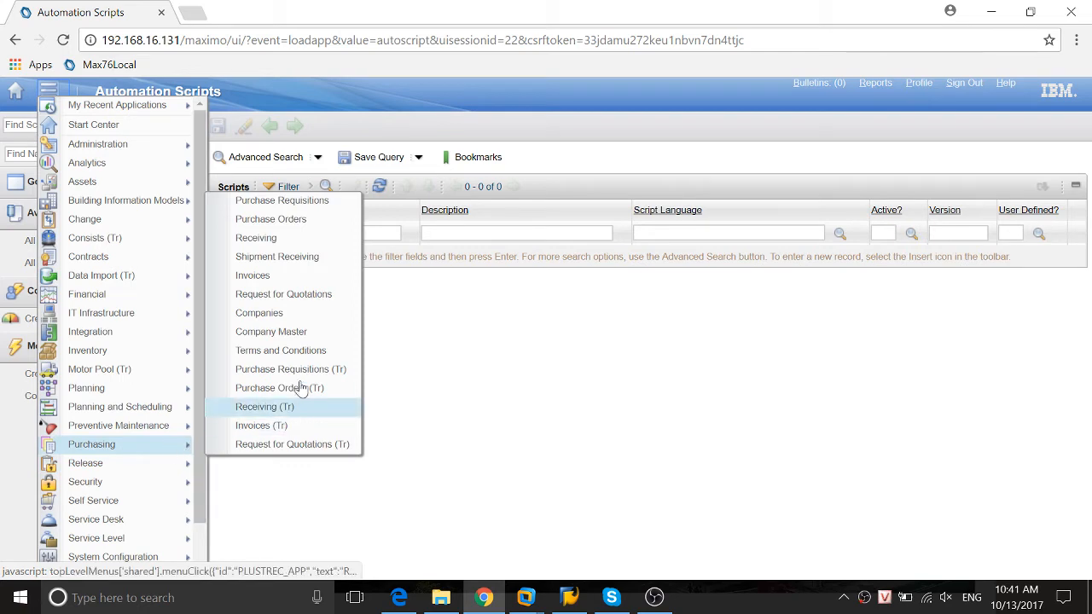
click(282, 204)
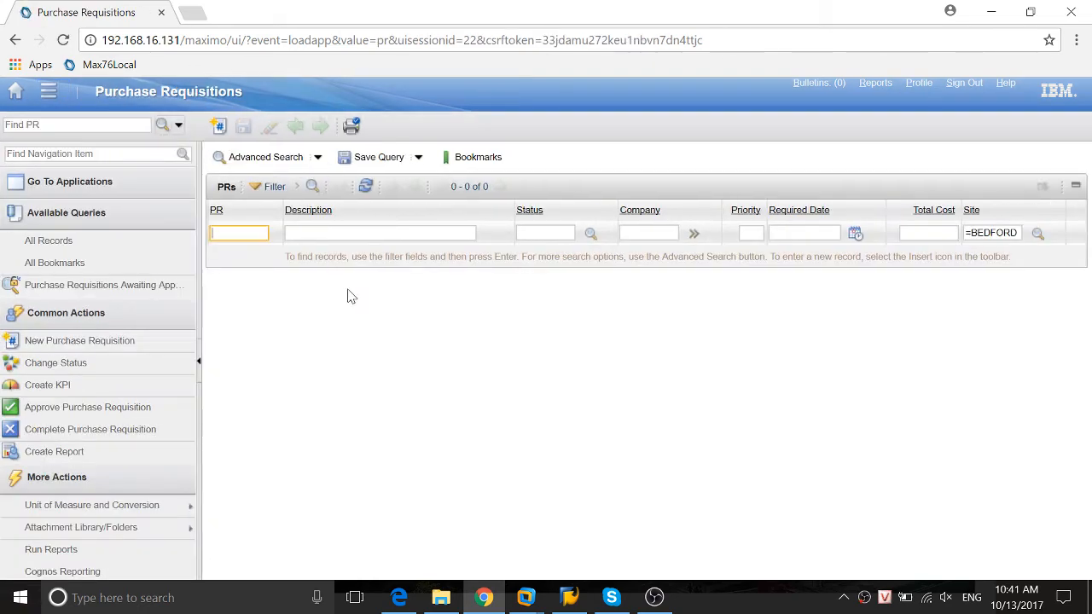
key(Return)
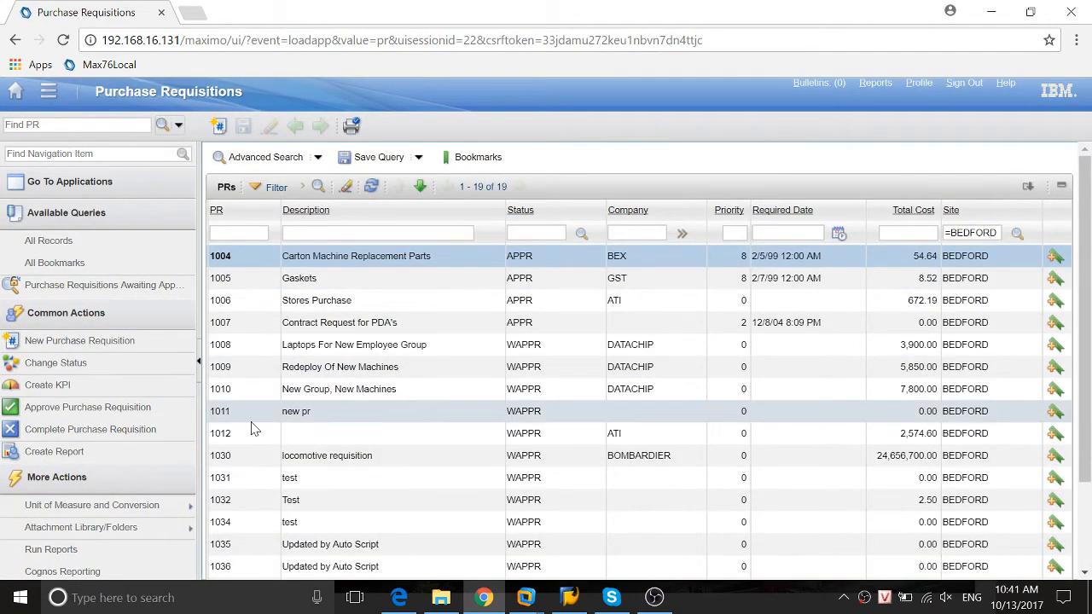
scroll(252, 428, down, 3)
click(221, 430)
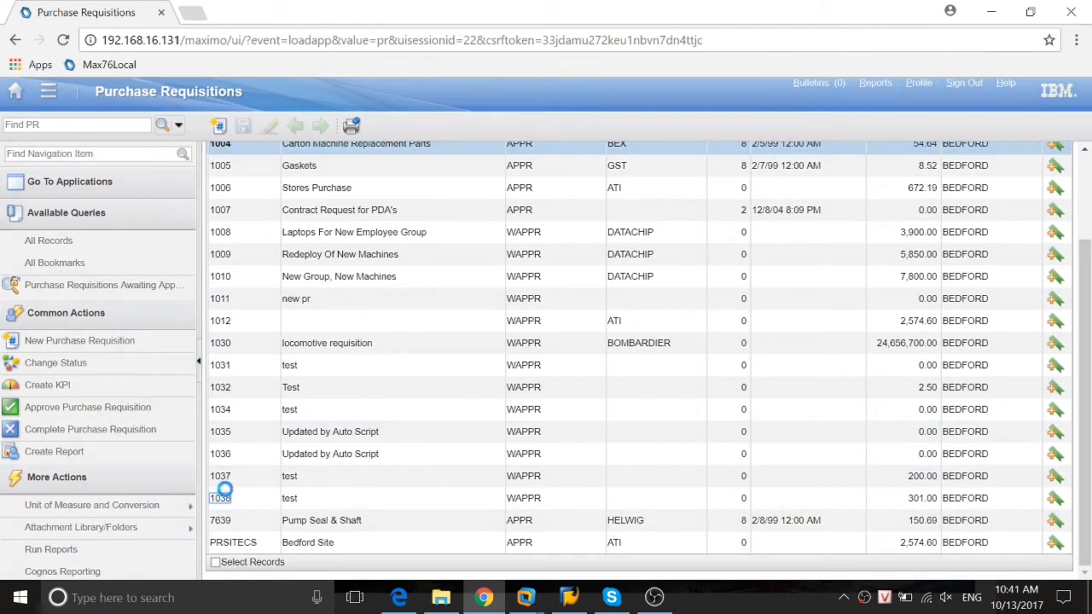
Show the PR lines of requisition 1038 and expand the details of the Brake Parts line
click(337, 156)
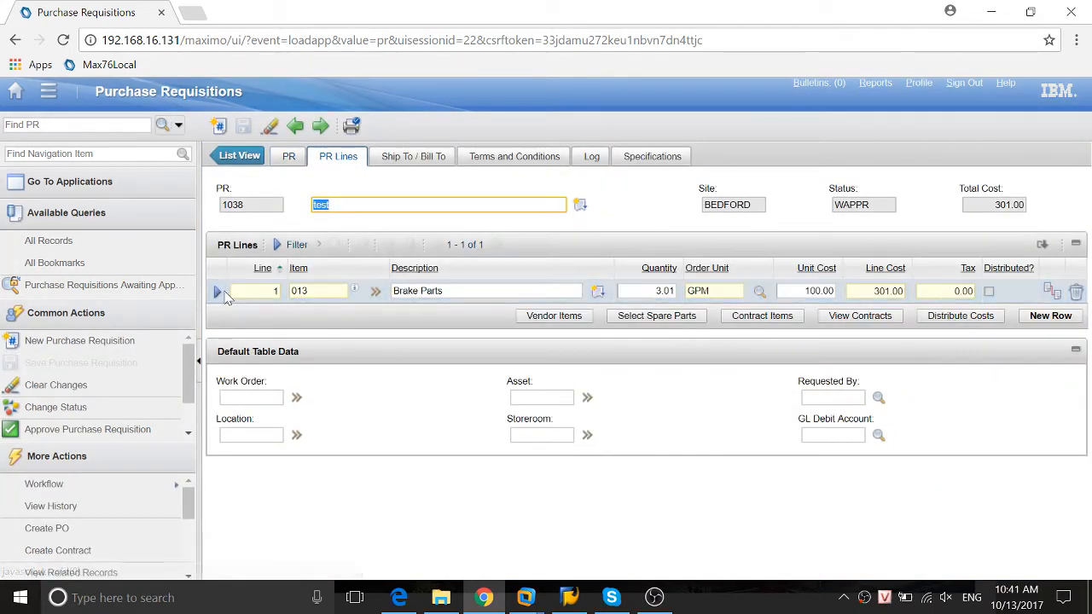
click(216, 294)
scroll(358, 380, down, 3)
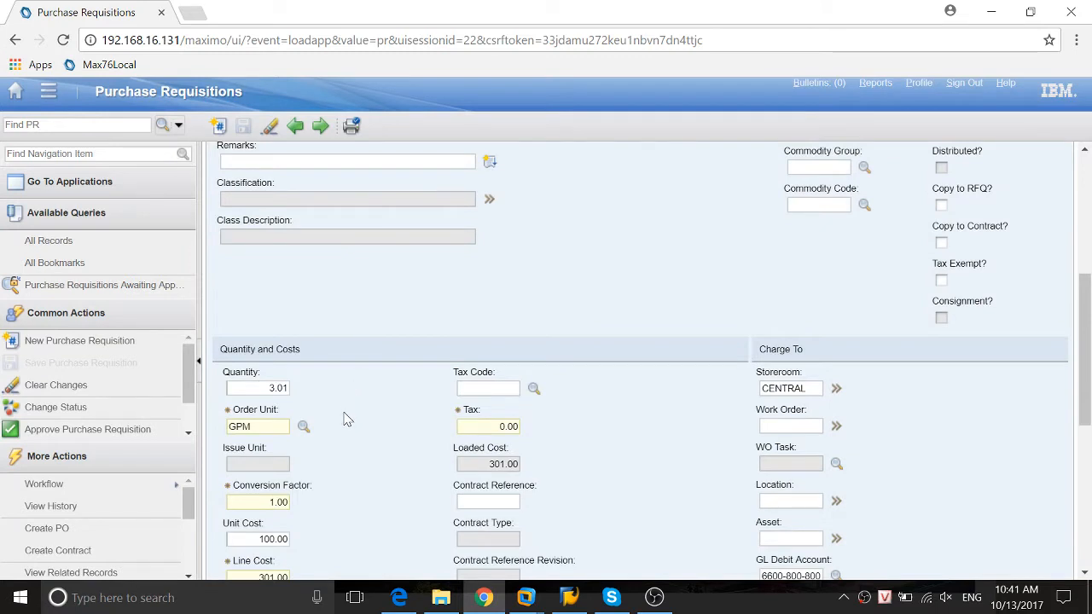
Examine the Quantity and Unit Cost fields of the Brake Parts line together with its item details
double_click(251, 389)
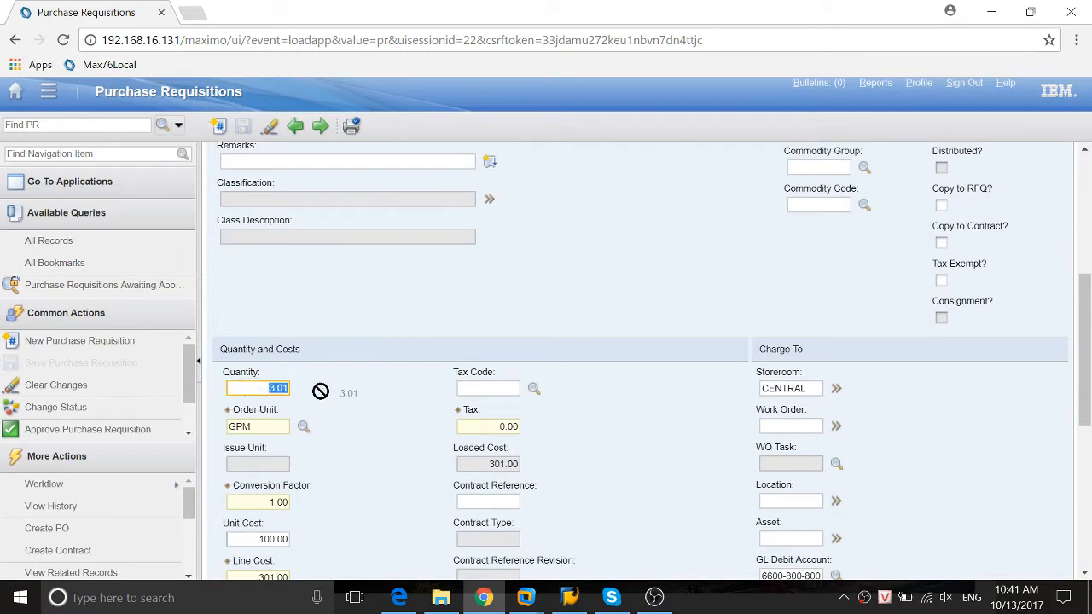
double_click(273, 539)
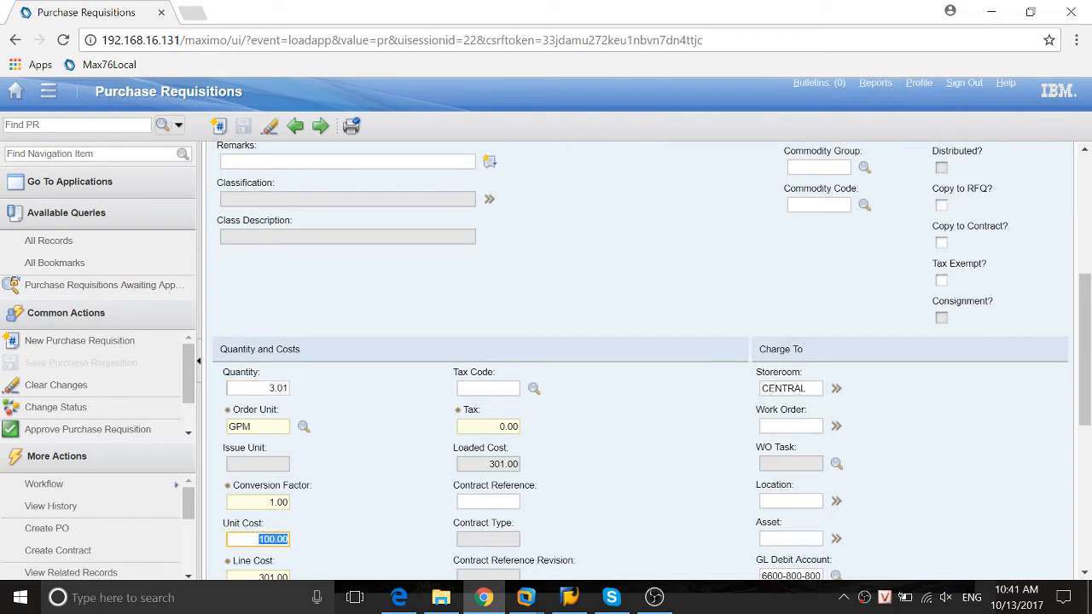
scroll(356, 326, up, 2)
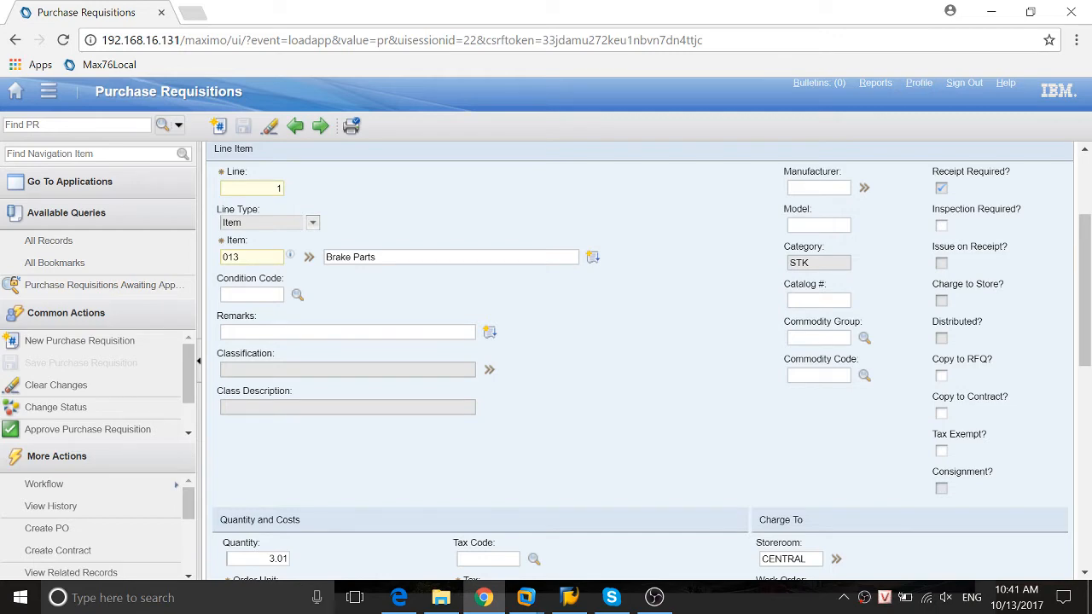
scroll(356, 341, down, 3)
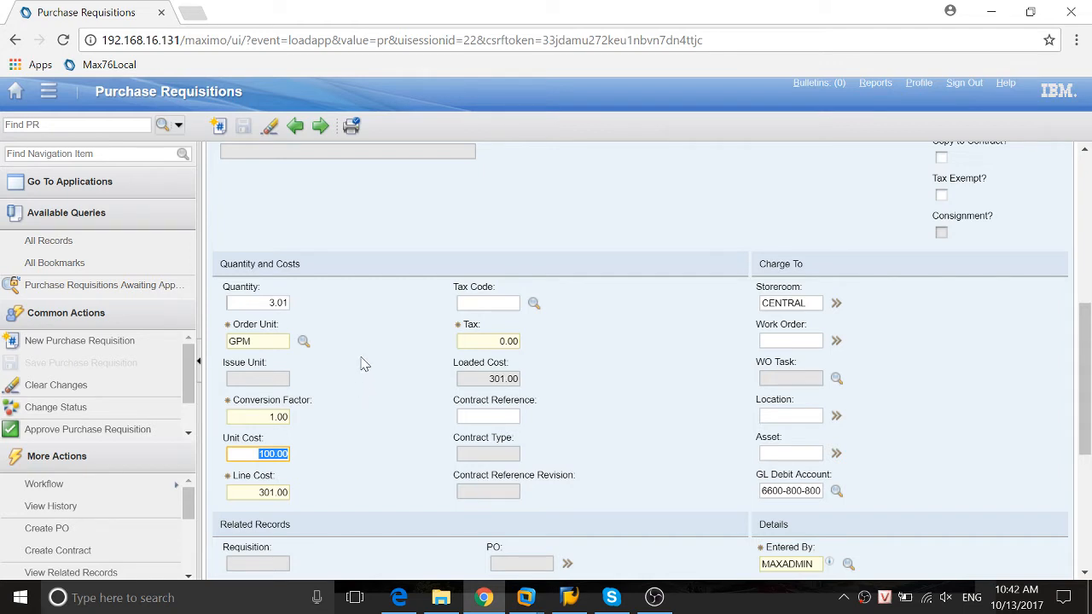
scroll(363, 339, up, 2)
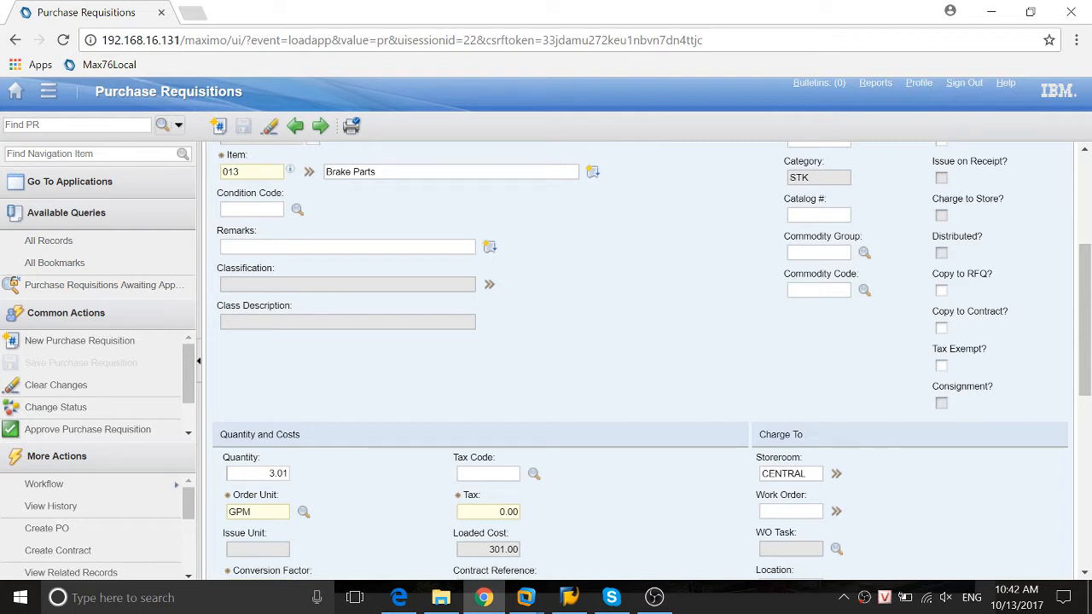
key(Tab)
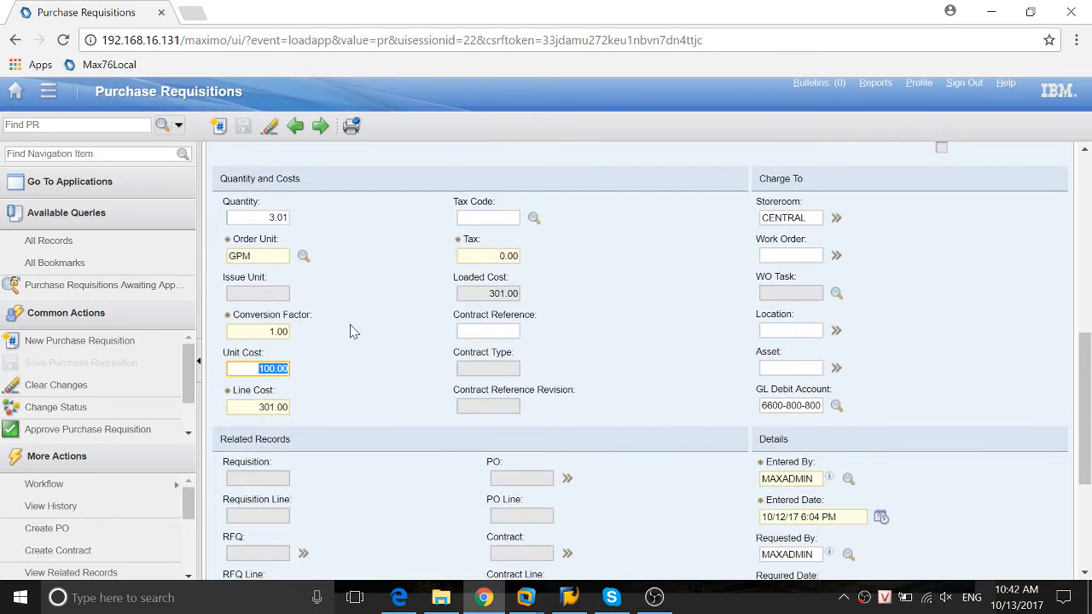
click(278, 218)
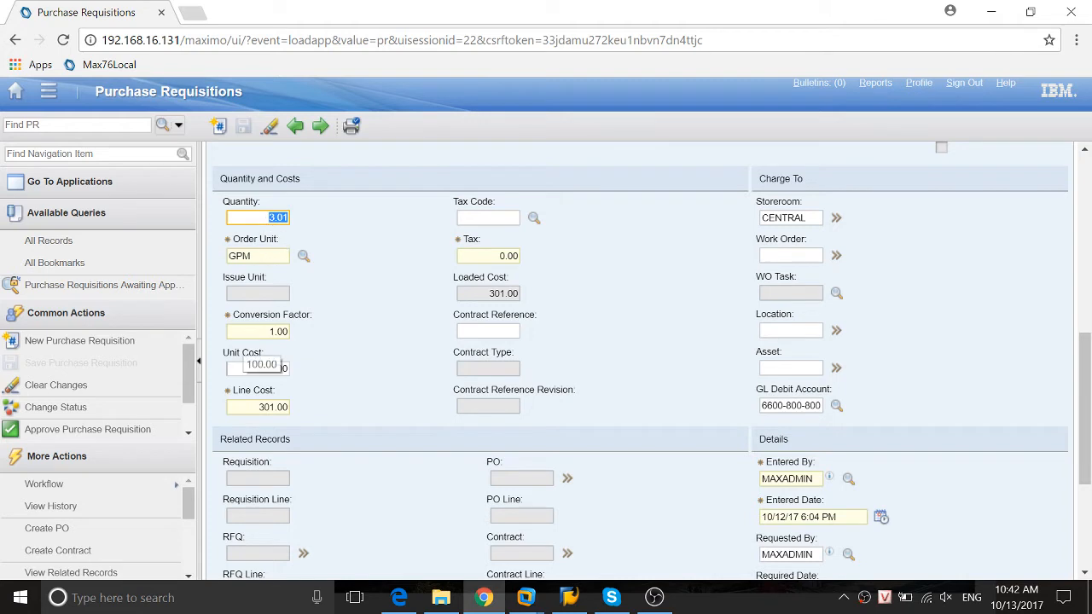
click(271, 369)
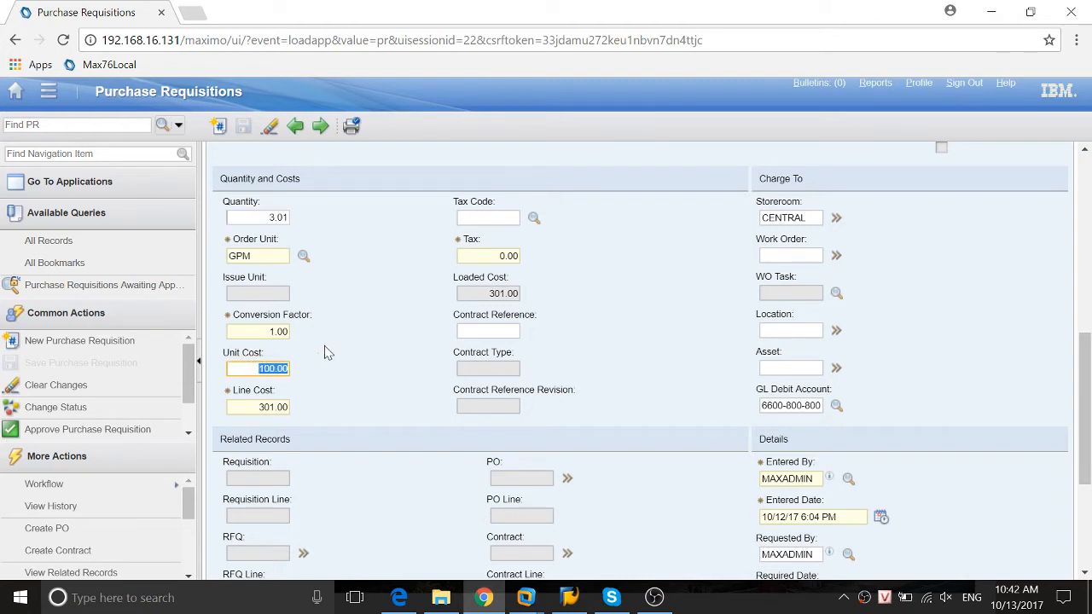
click(266, 217)
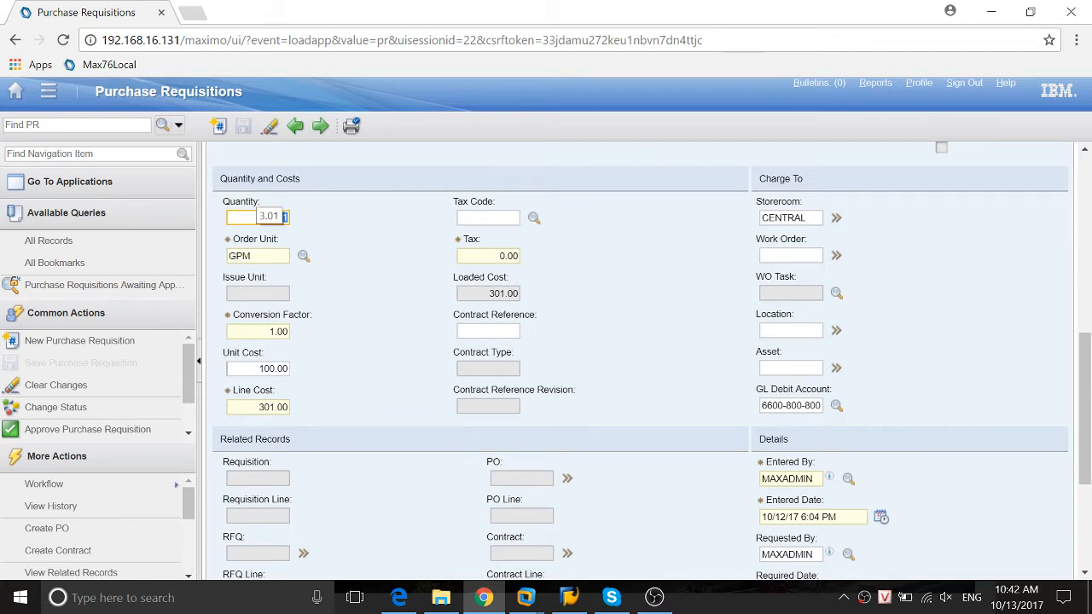
scroll(267, 220, up, 3)
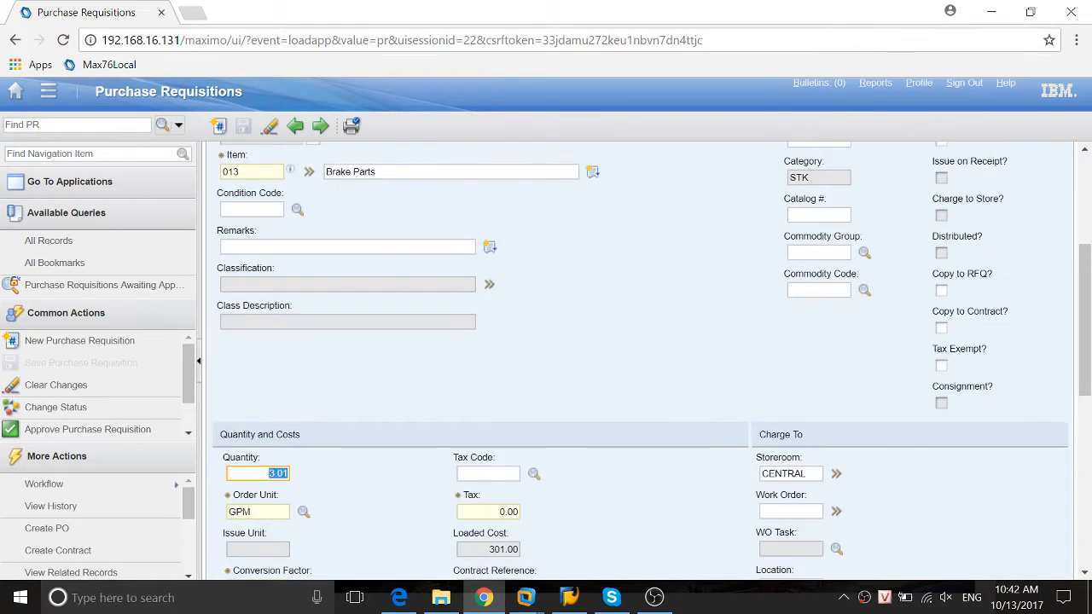
click(274, 247)
scroll(320, 365, down, 3)
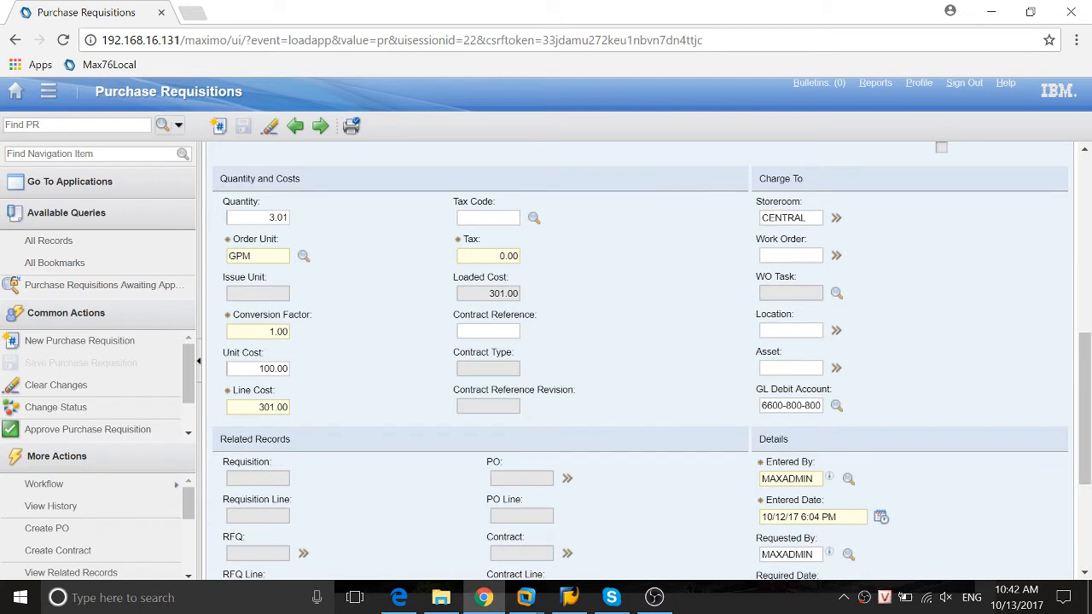
click(258, 218)
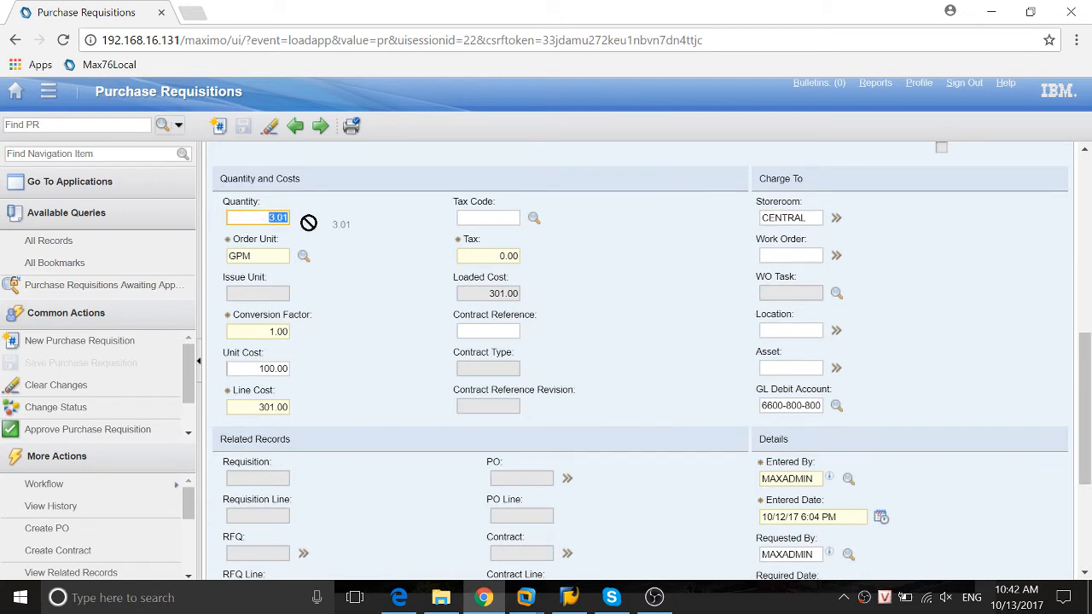
click(266, 368)
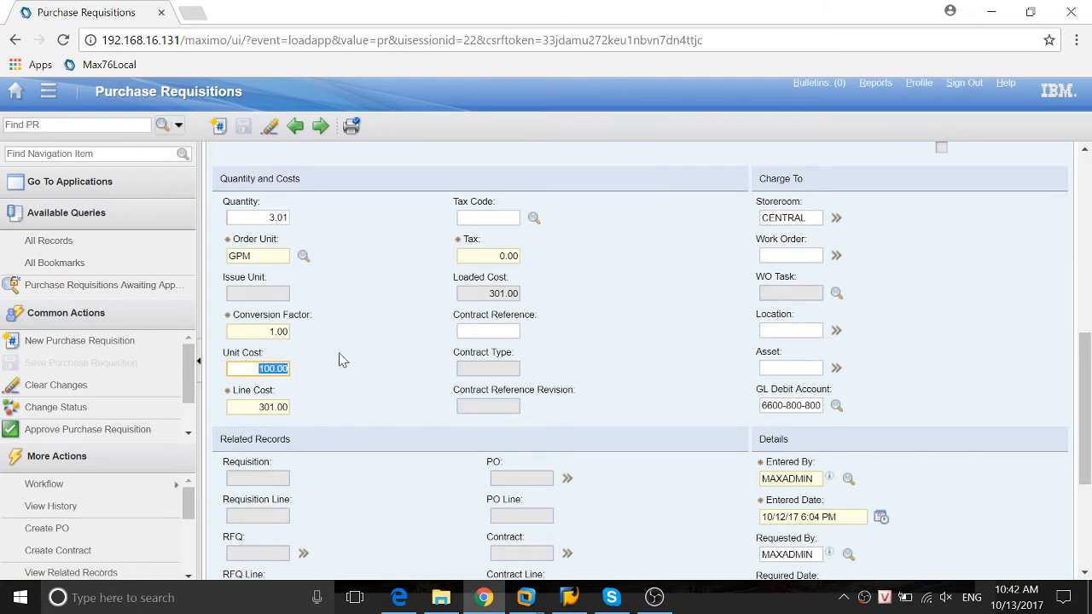
click(260, 218)
click(257, 369)
click(271, 217)
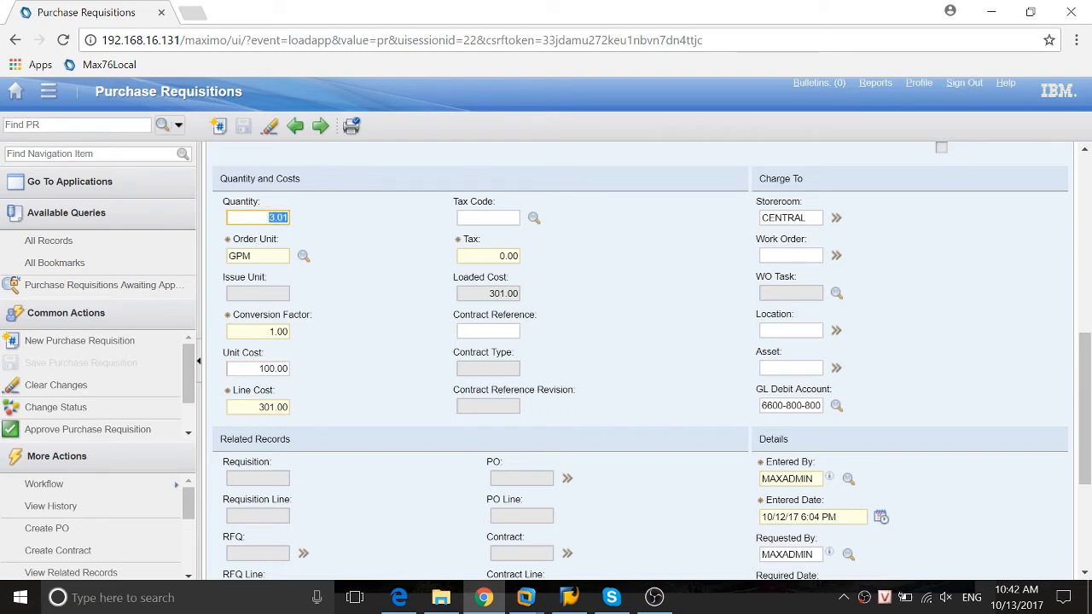
click(264, 368)
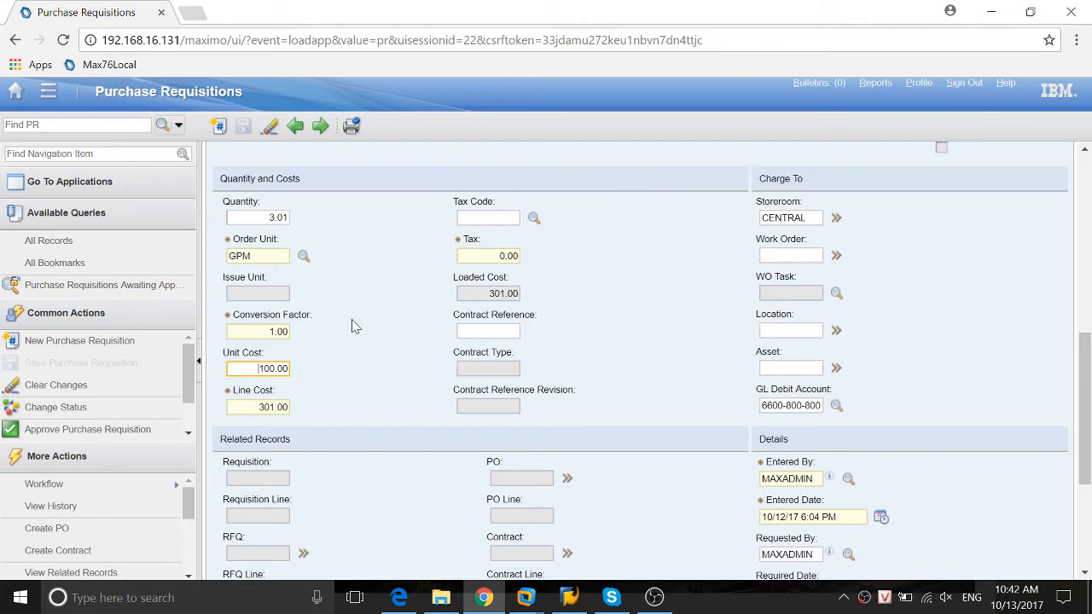
click(275, 292)
Leave the purchase requisition and return to the Automation Scripts application
click(50, 94)
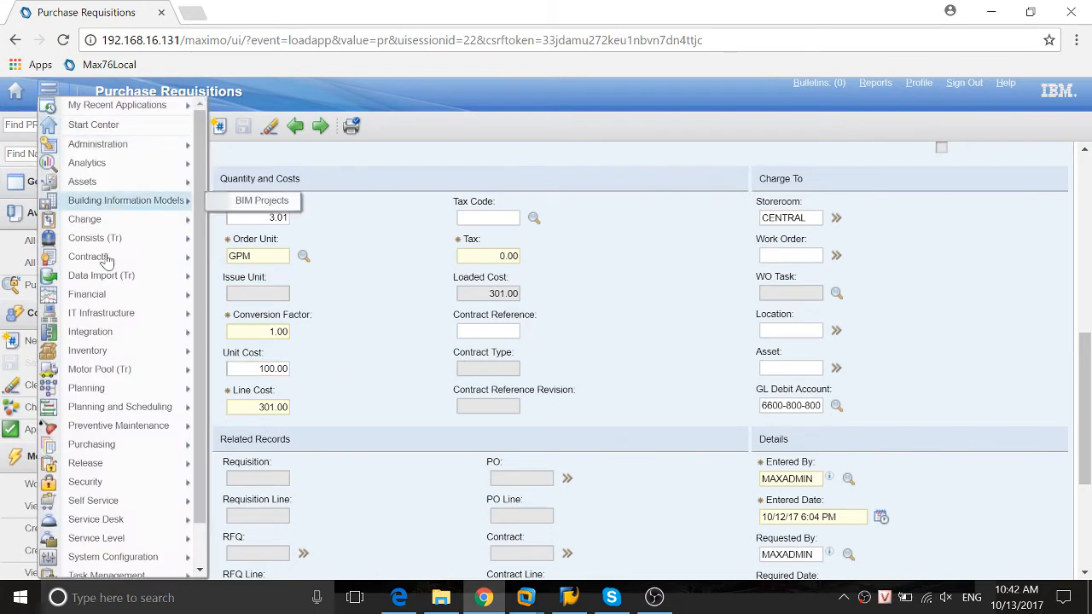
mouse_move(138, 539)
mouse_move(147, 512)
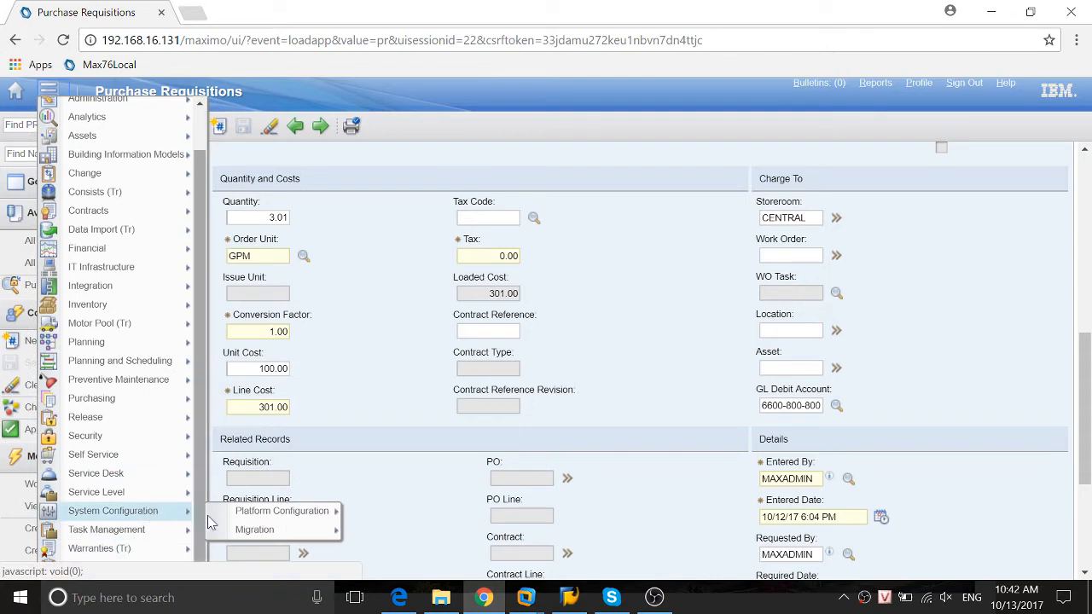
mouse_move(281, 510)
click(404, 510)
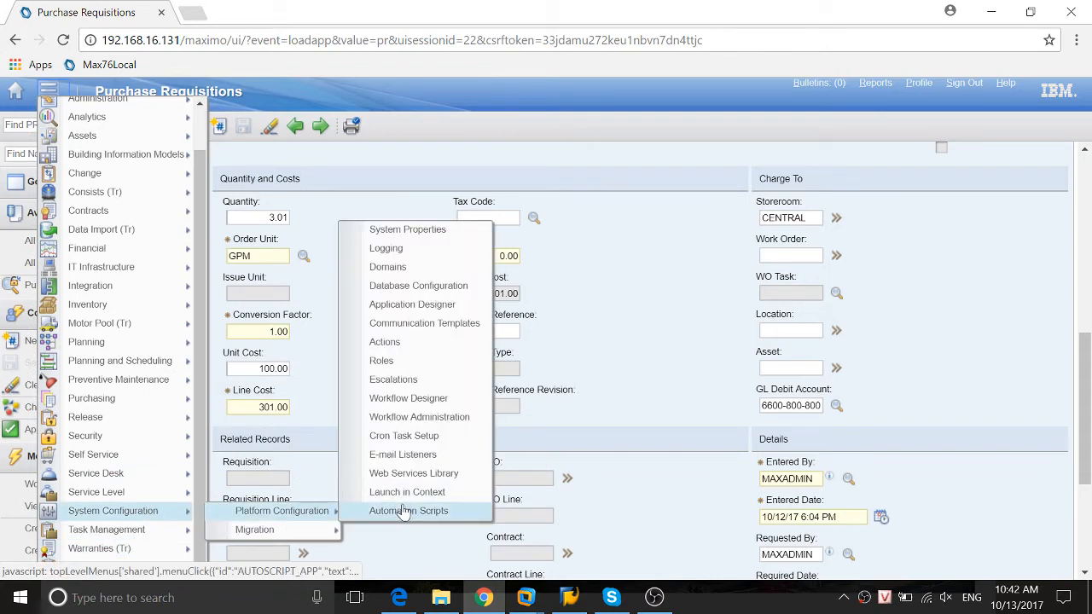
Start creating a script with an attribute launch point and name the launch point orderqty
mouse_move(179, 372)
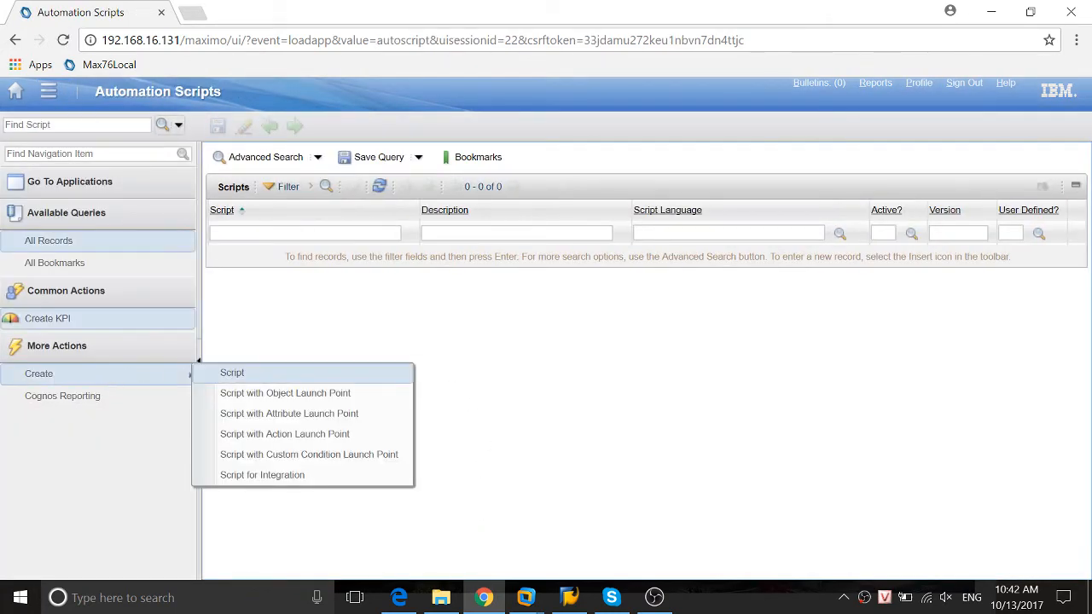
mouse_move(68, 372)
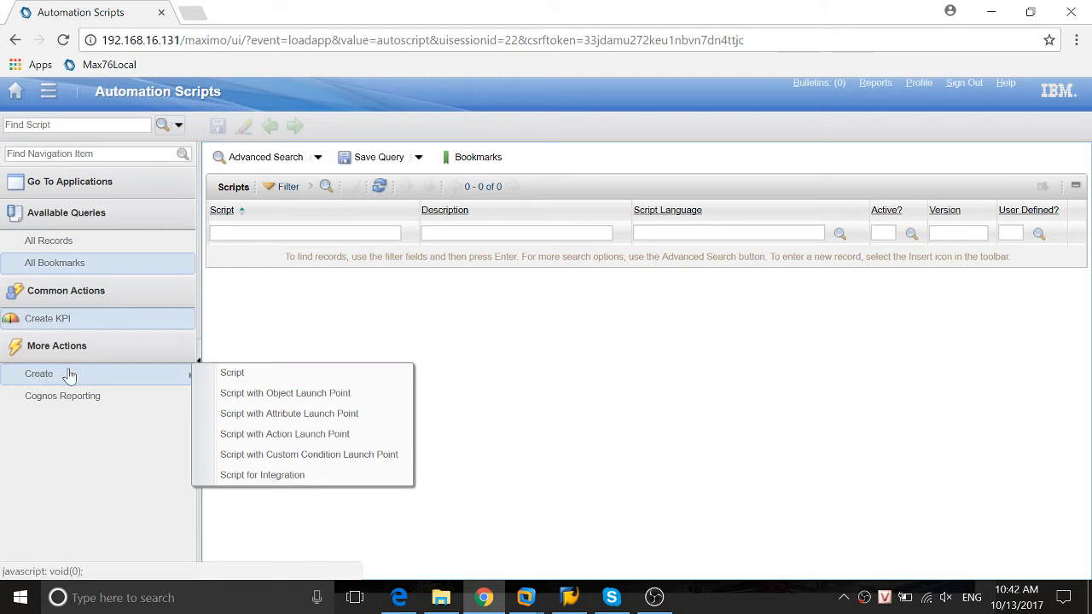
click(289, 416)
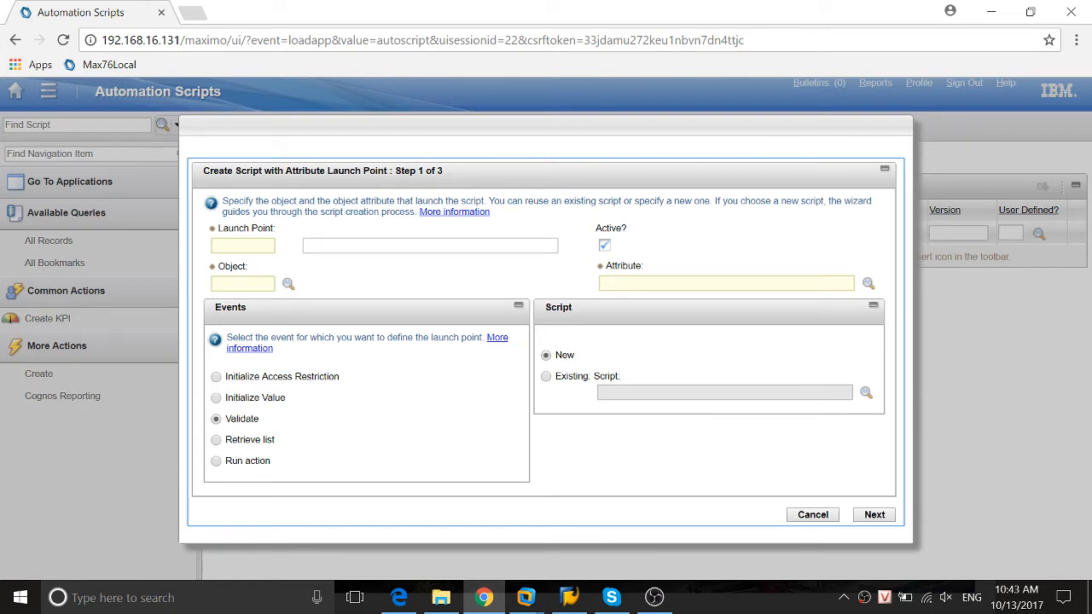
click(243, 246)
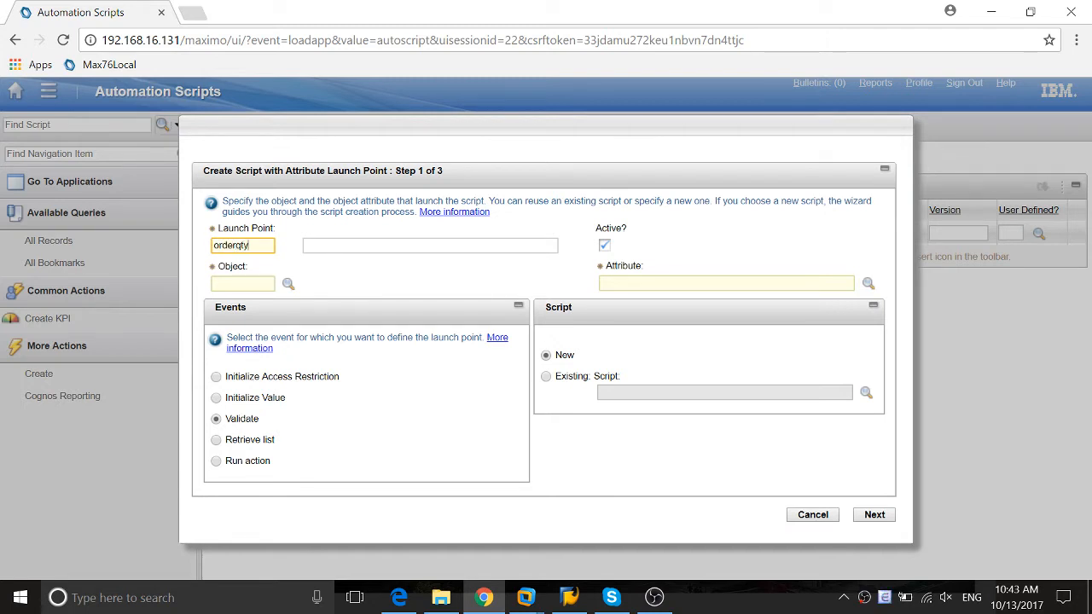
key(Tab)
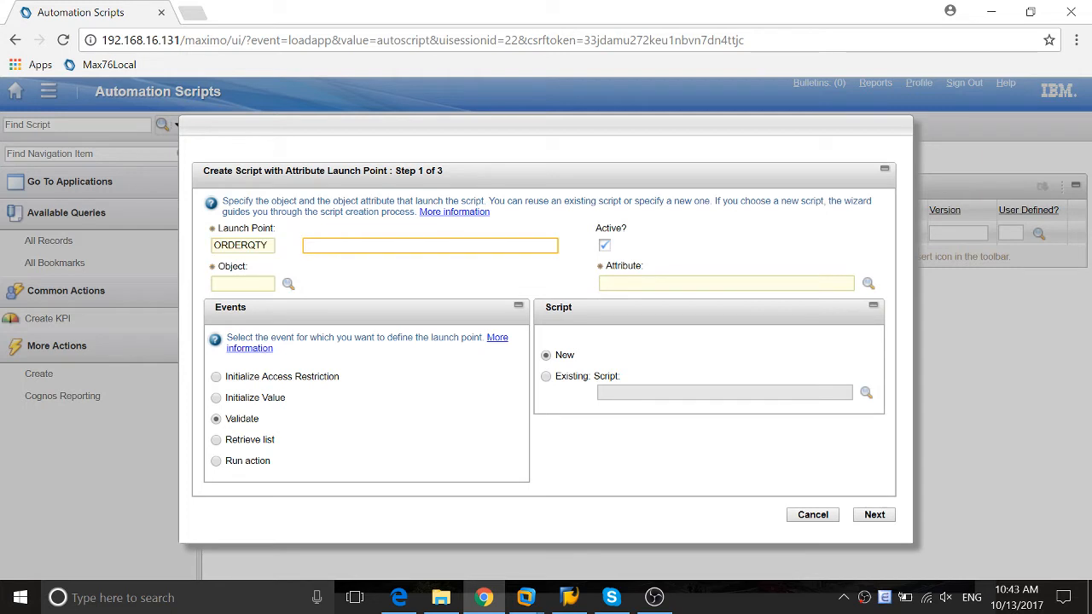
Set the launch point's object to PRLINE and its attribute to ORDERQTY, and continue to the wizard's second step
key(Tab)
text(rline)
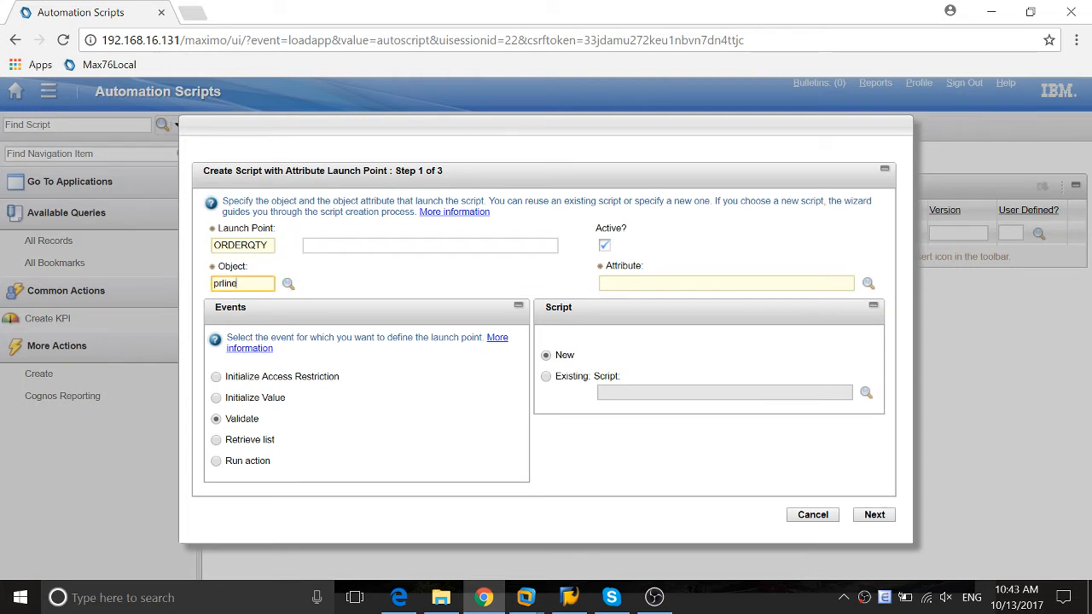
key(Tab)
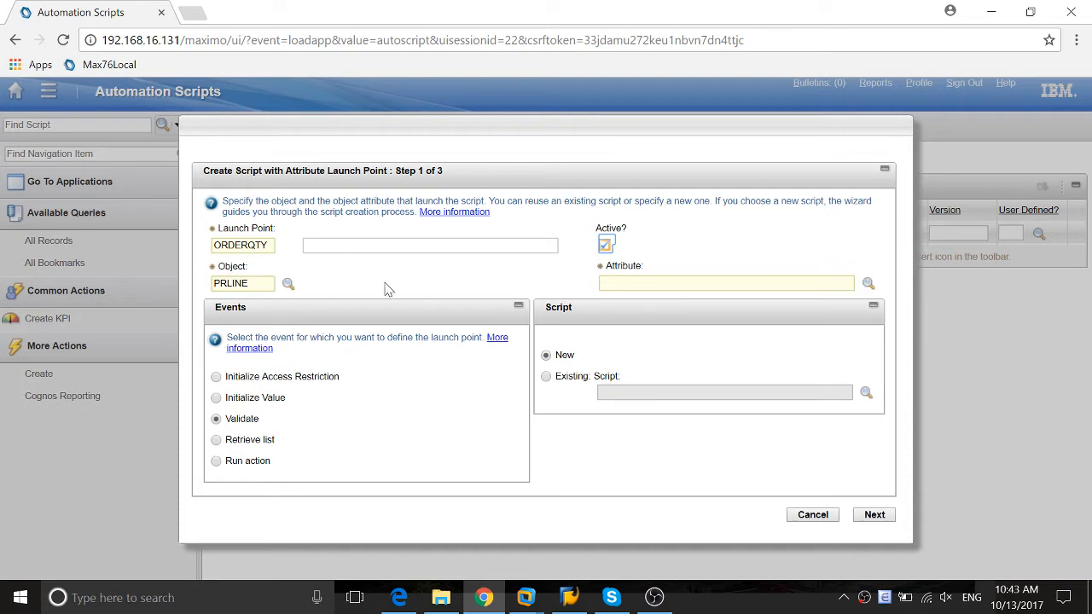
click(620, 282)
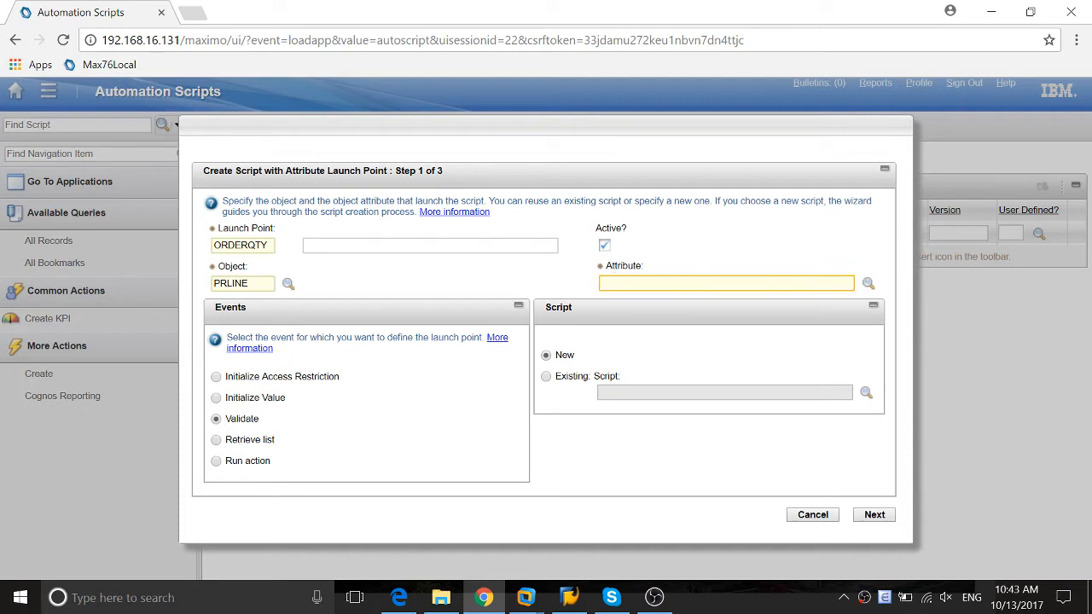
text(orderqty)
key(Tab)
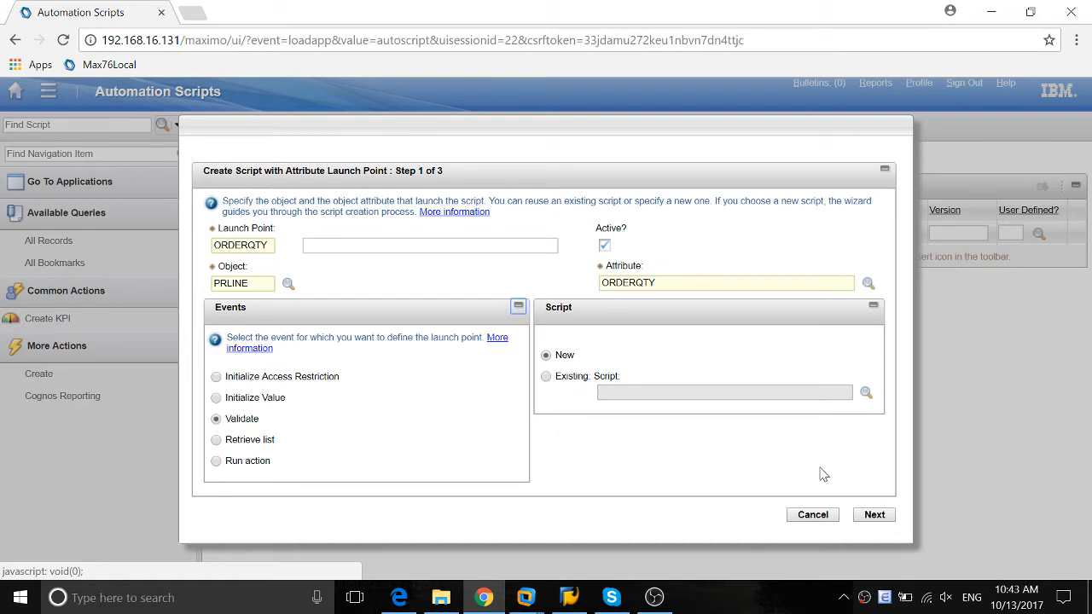
click(875, 516)
Name the script Enter_Remark and review the available script languages, keeping python
key(Tab)
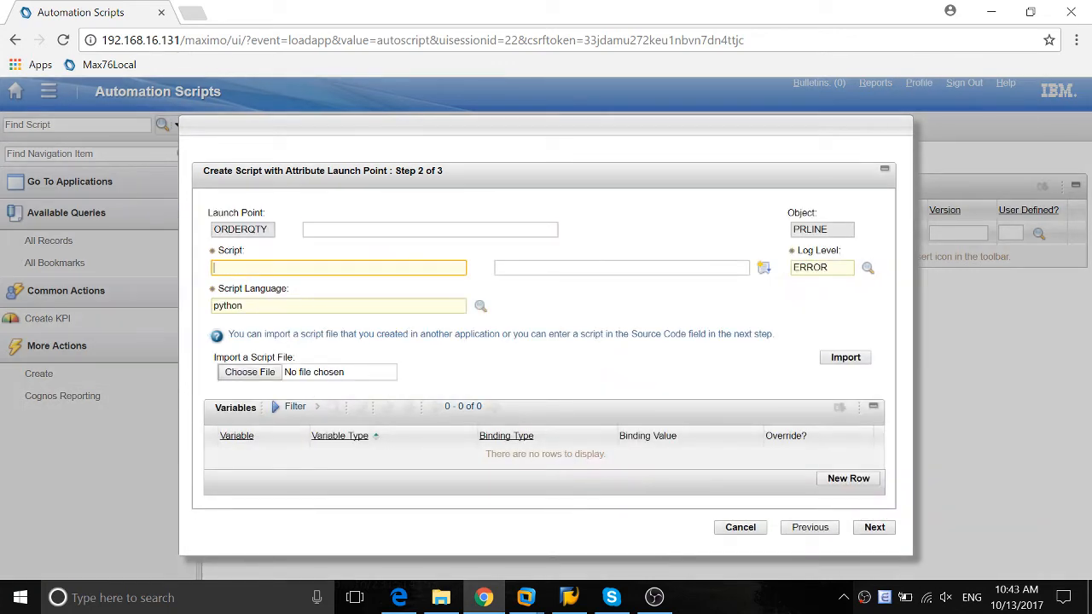
text(Enter_Remark)
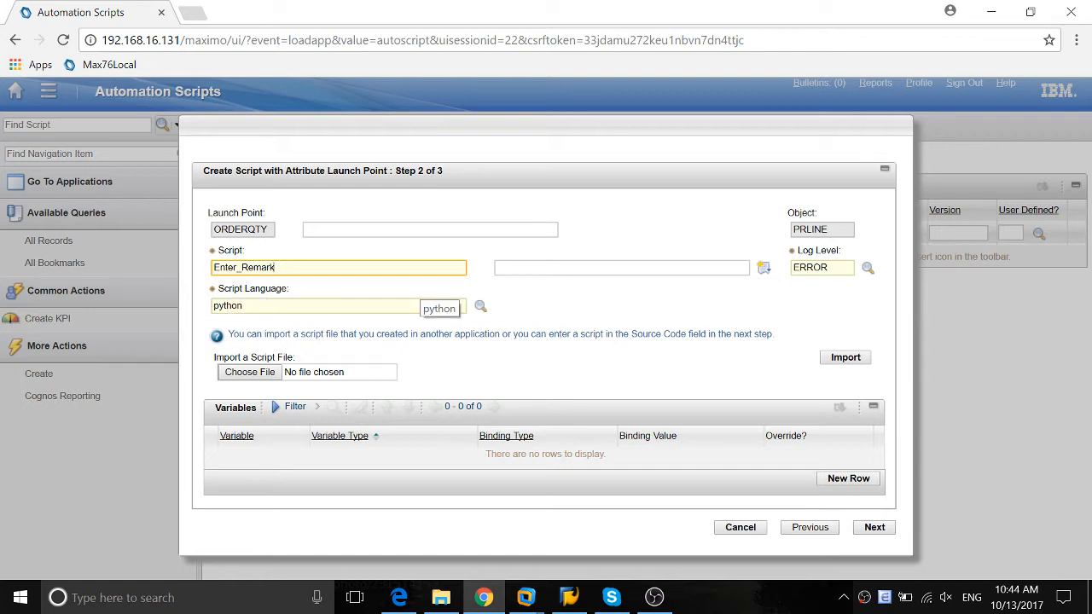
click(480, 305)
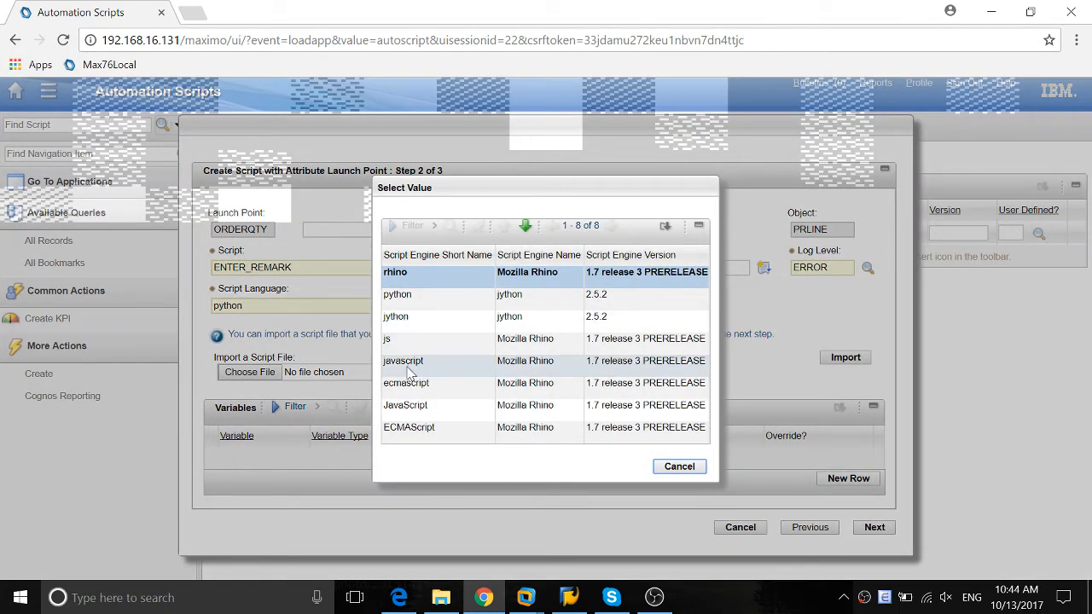
click(679, 466)
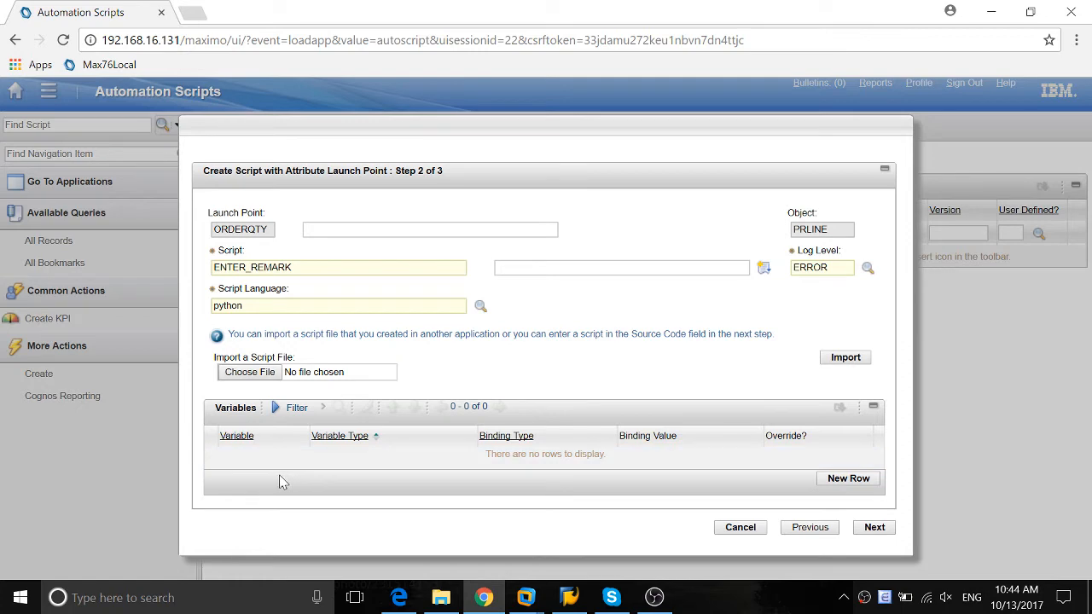
Add a script variable named orderqty and set its variable type to IN
click(848, 478)
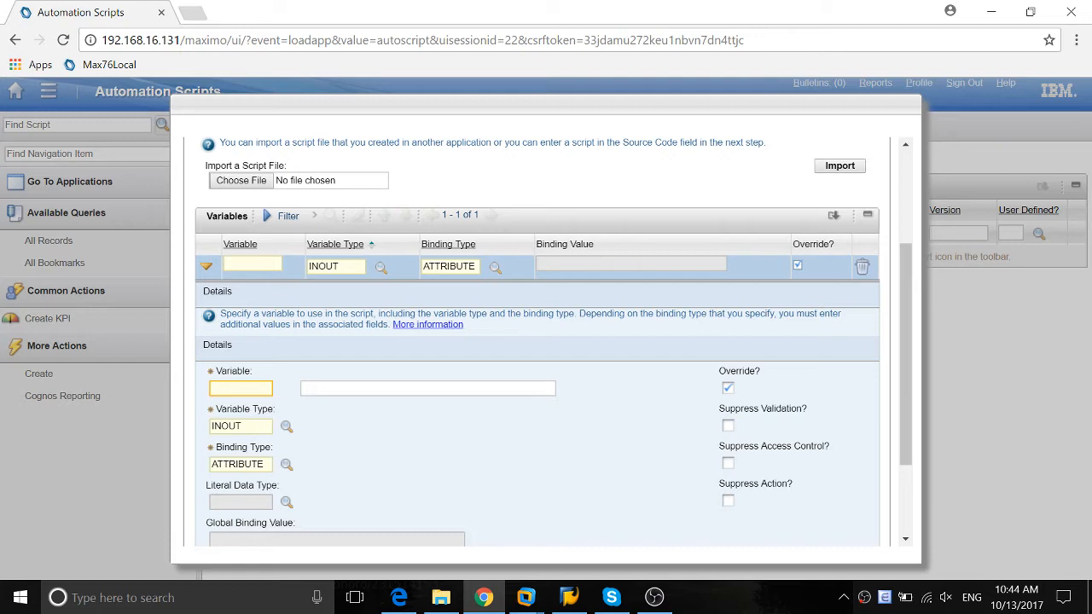
text(orderqty)
key(Tab)
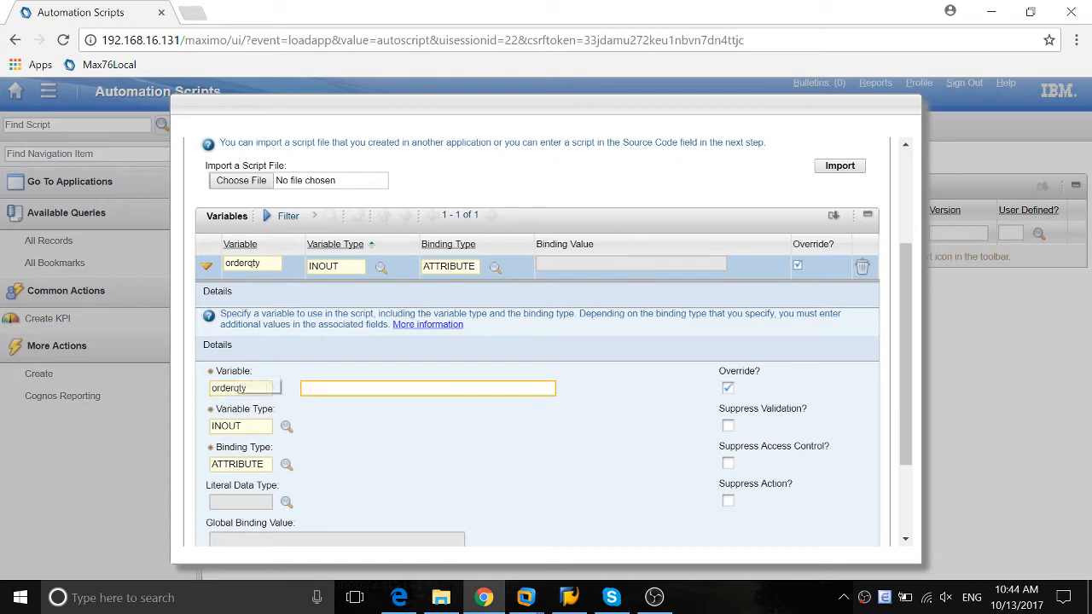
scroll(356, 475, down, 1)
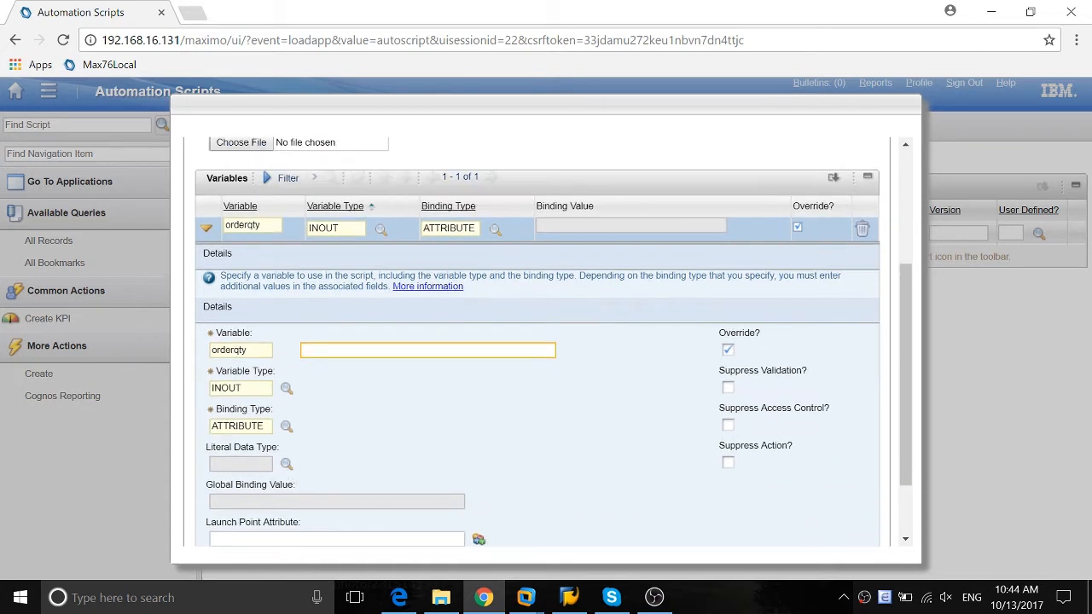
click(284, 389)
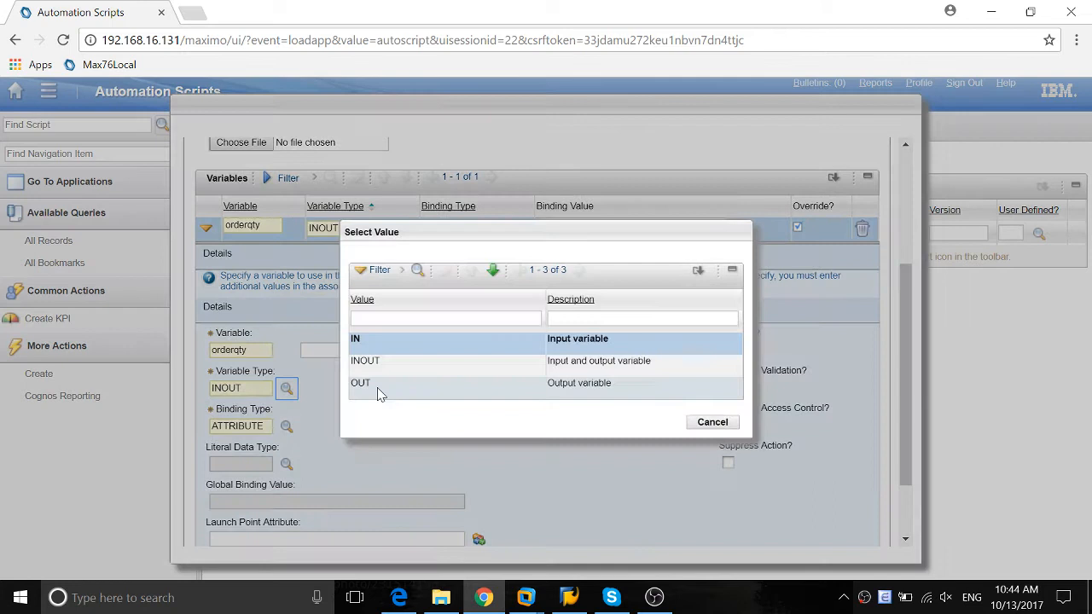
click(356, 341)
key(Tab)
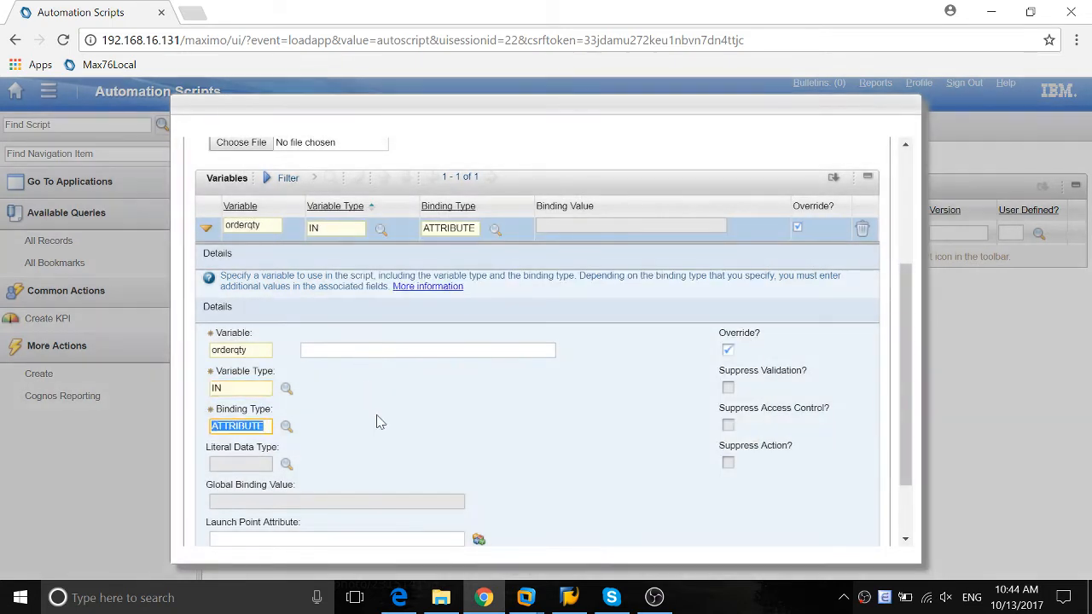
Bind the orderqty variable to the launch point attribute orderqty
scroll(378, 419, down, 2)
key(Tab)
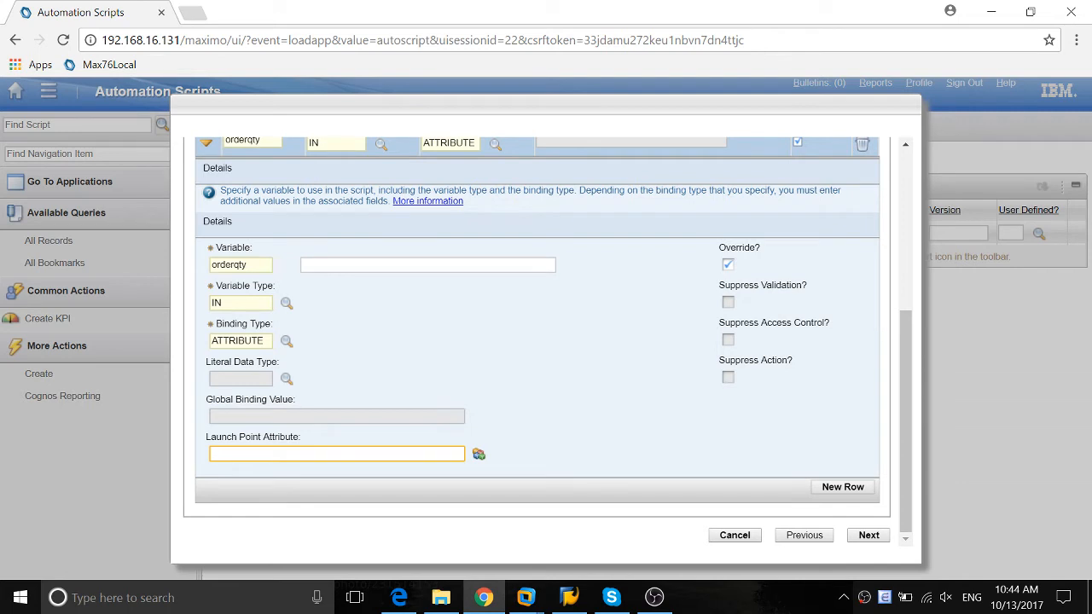
text(orderqty)
key(Tab)
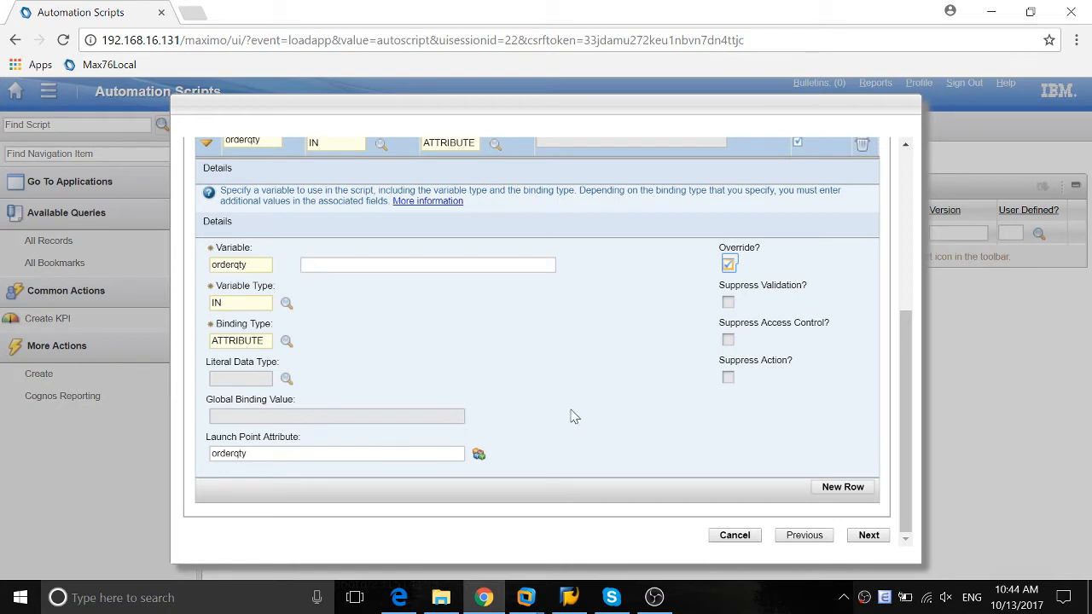
click(687, 461)
Add a second variable named unitcost with variable type IN, bound to the launch point attribute unitcost
click(842, 487)
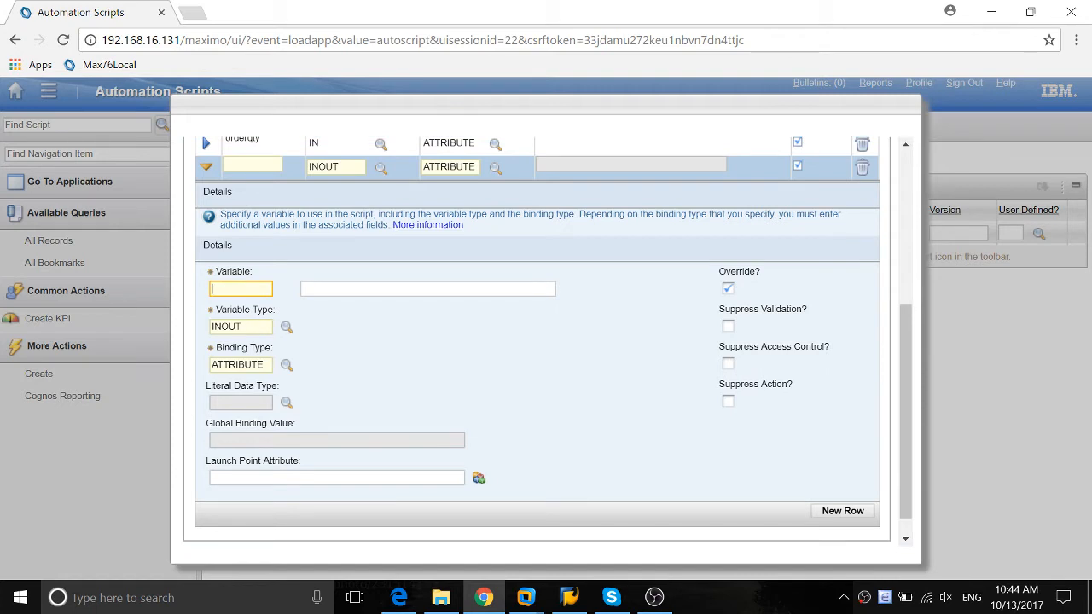
text(unitcost)
key(Tab)
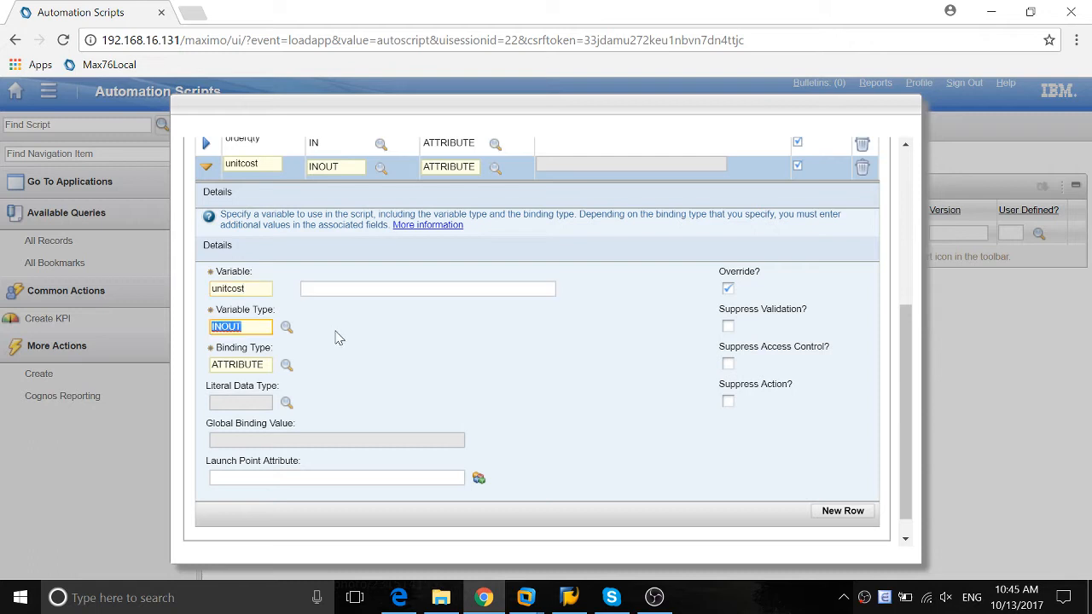
click(287, 327)
click(356, 341)
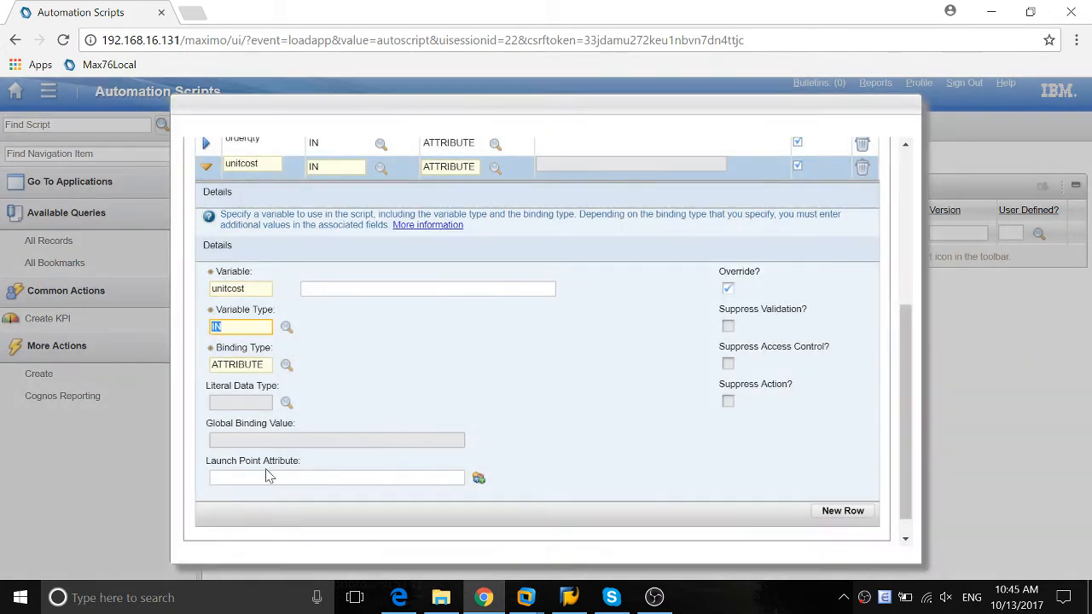
click(267, 475)
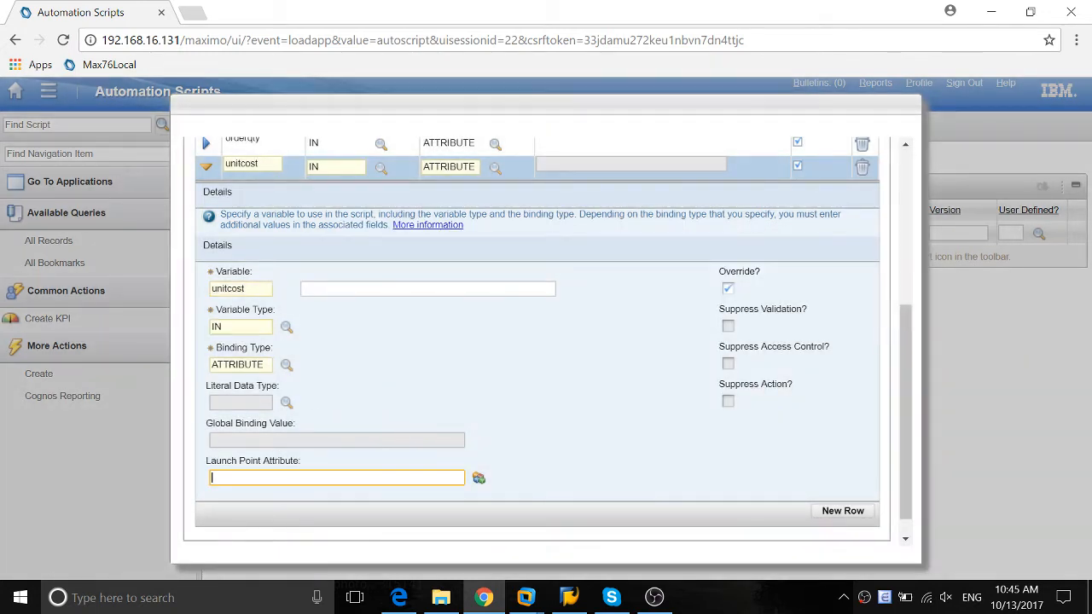
text(unitcost)
key(Tab)
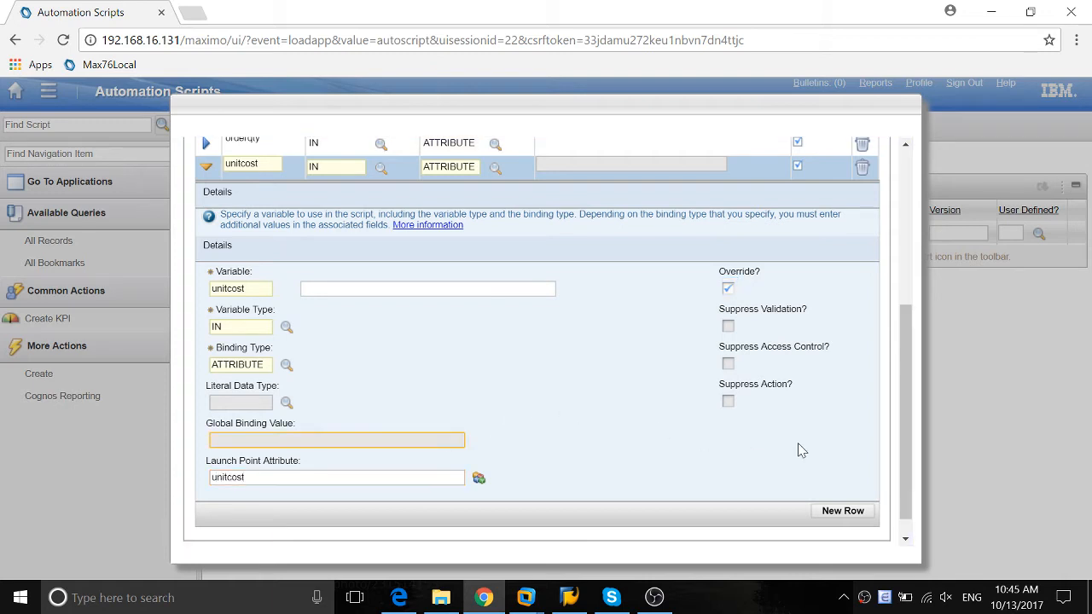
Add a third variable named remark and set its variable type to OUT
scroll(899, 406, down, 1)
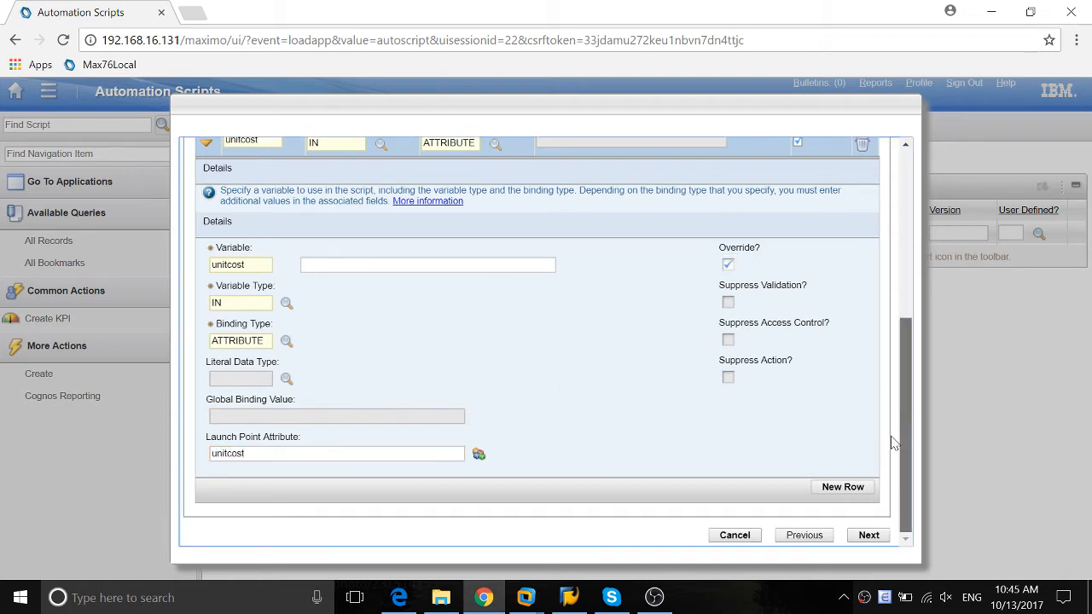
click(840, 487)
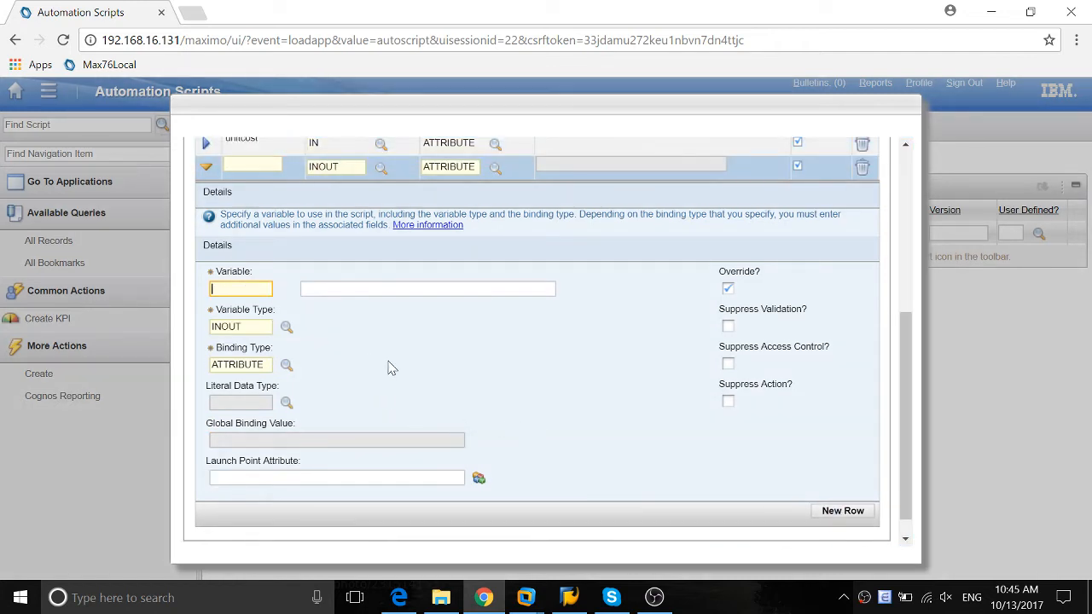
text(remai)
text(k)
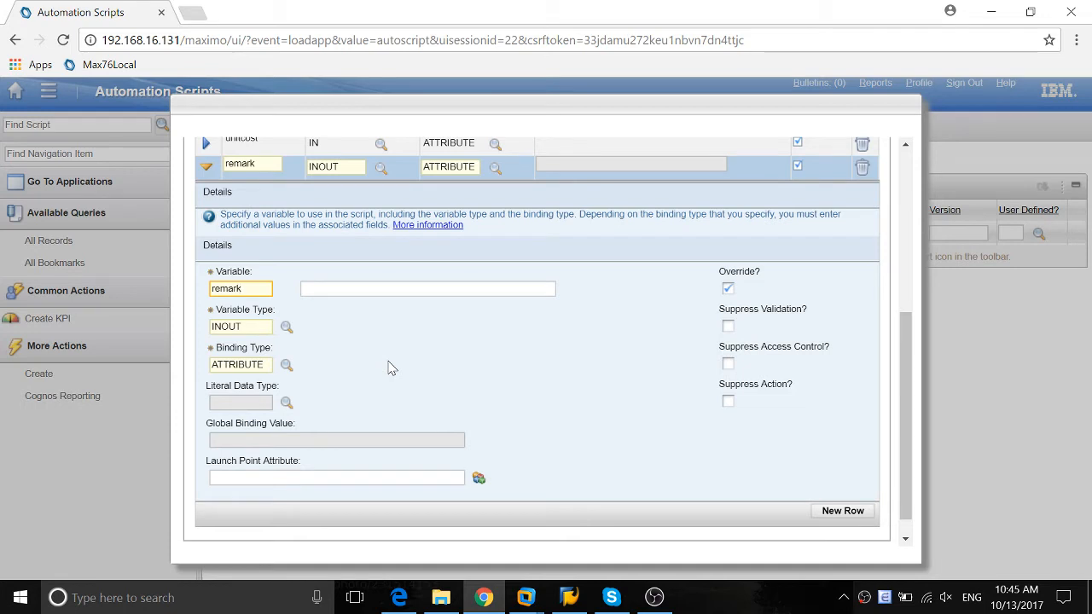
key(Tab)
double_click(247, 364)
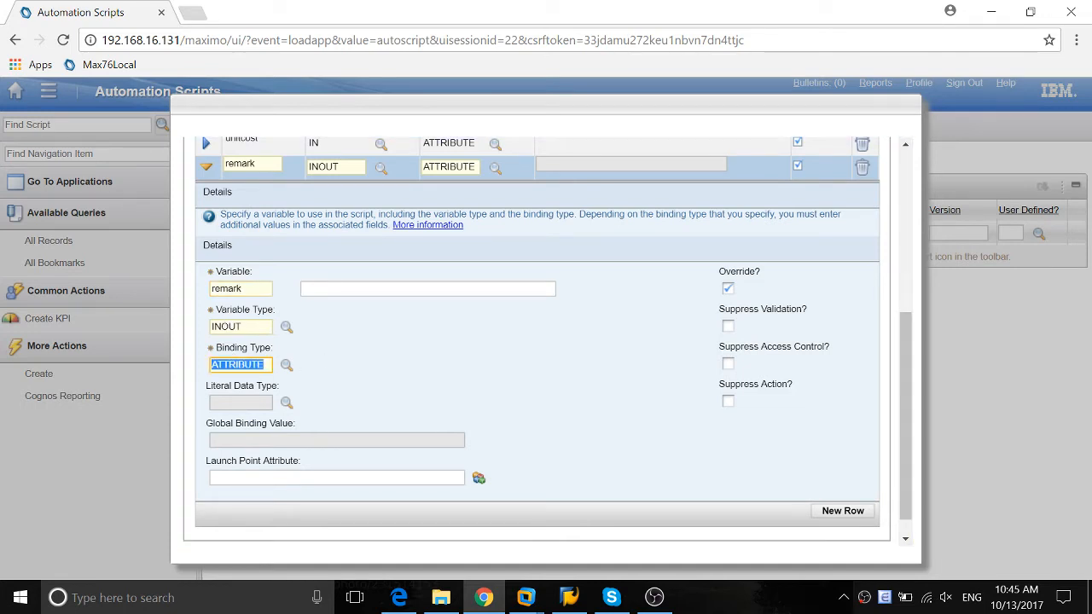
click(287, 327)
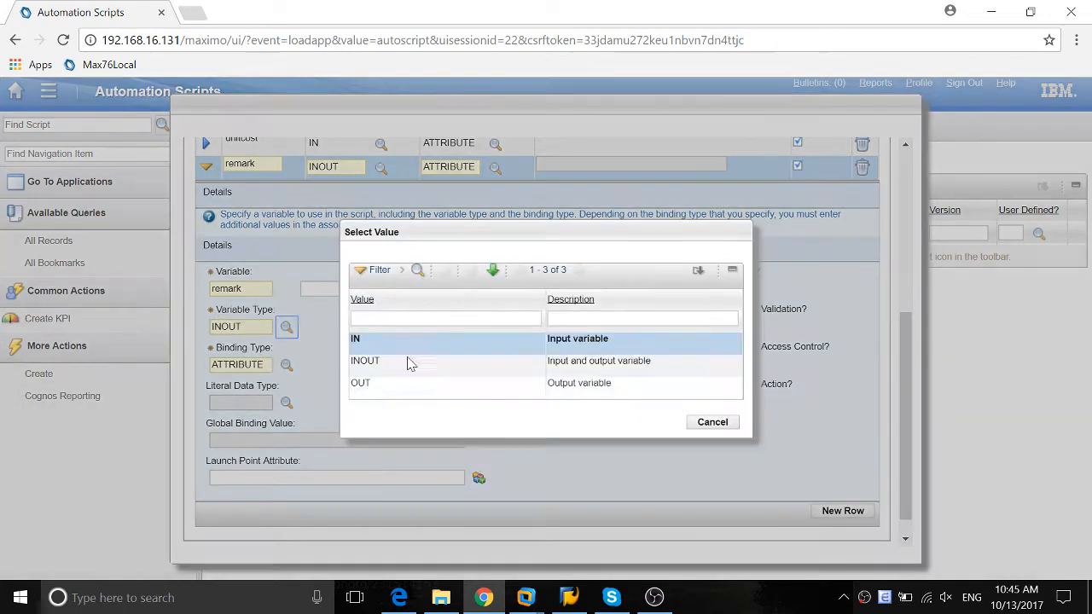
click(362, 384)
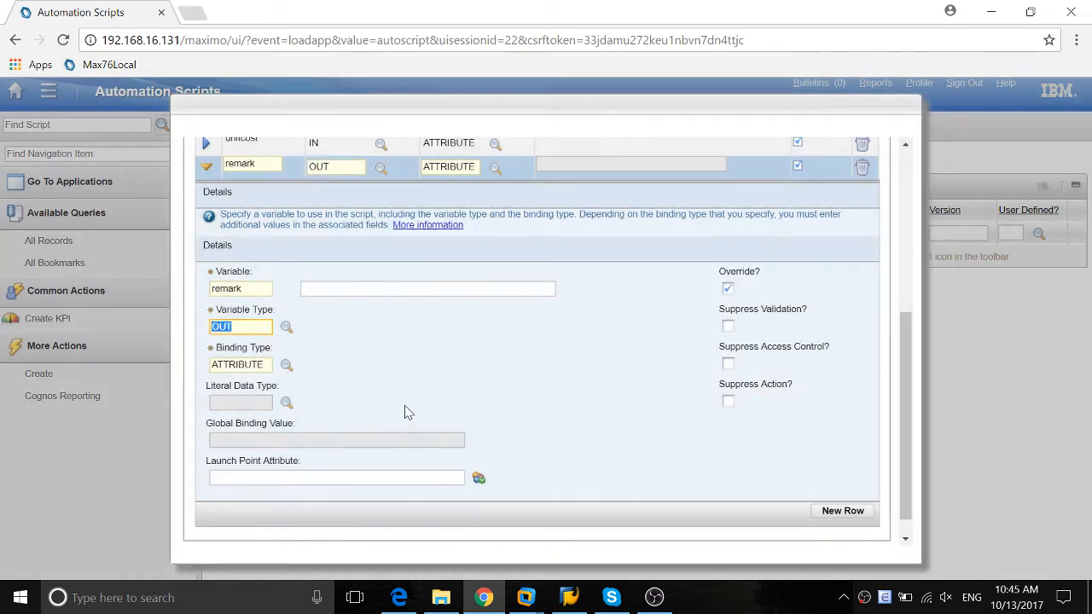
Bind the remark variable to the launch point attribute remark and review the variable type choices, keeping OUT
click(410, 483)
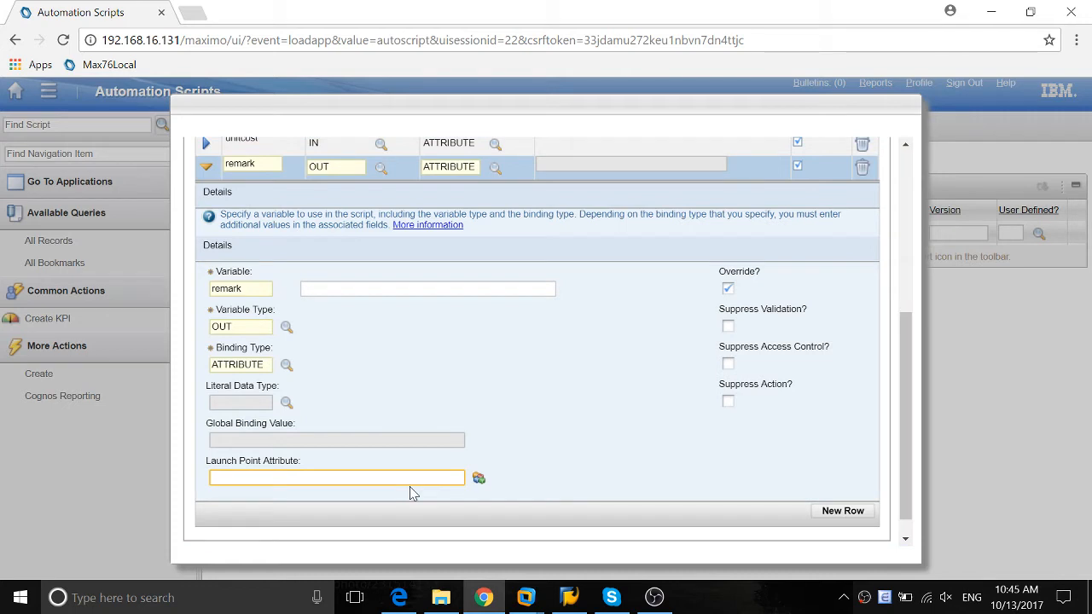
text(remark)
key(Tab)
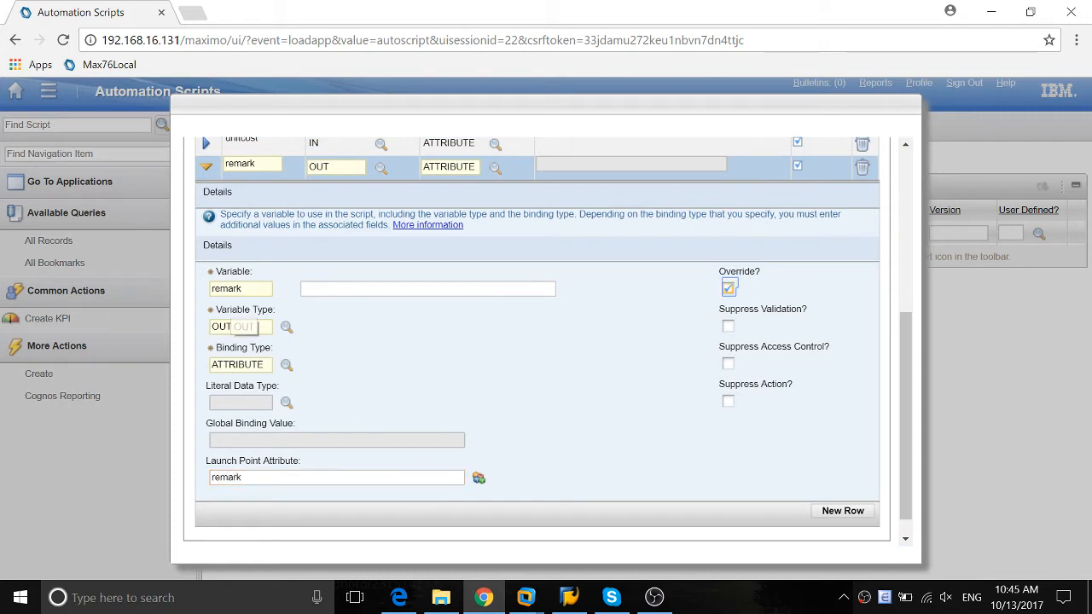
click(287, 327)
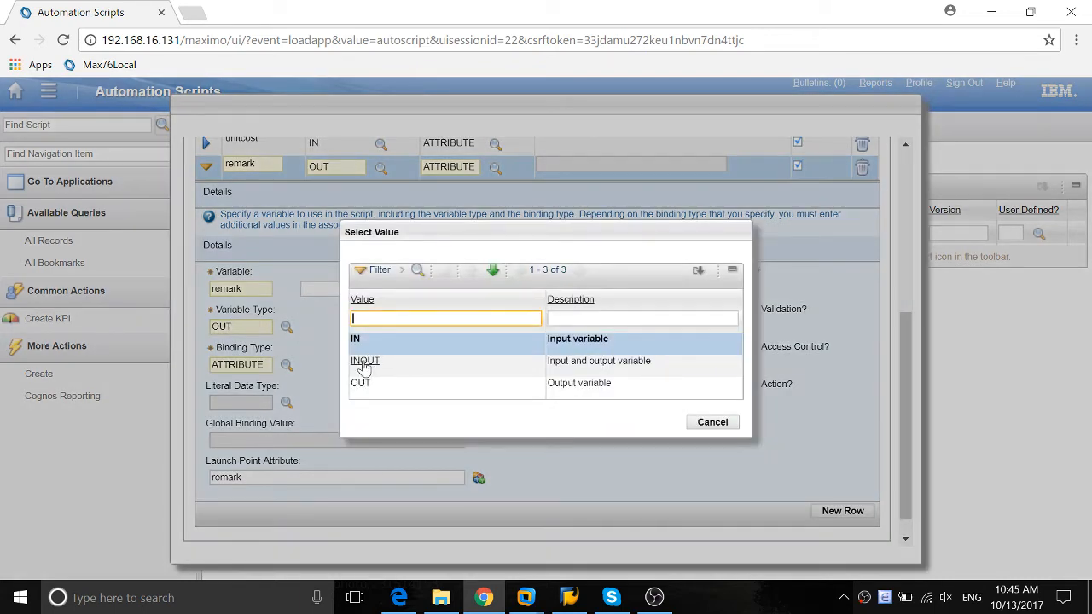
click(712, 422)
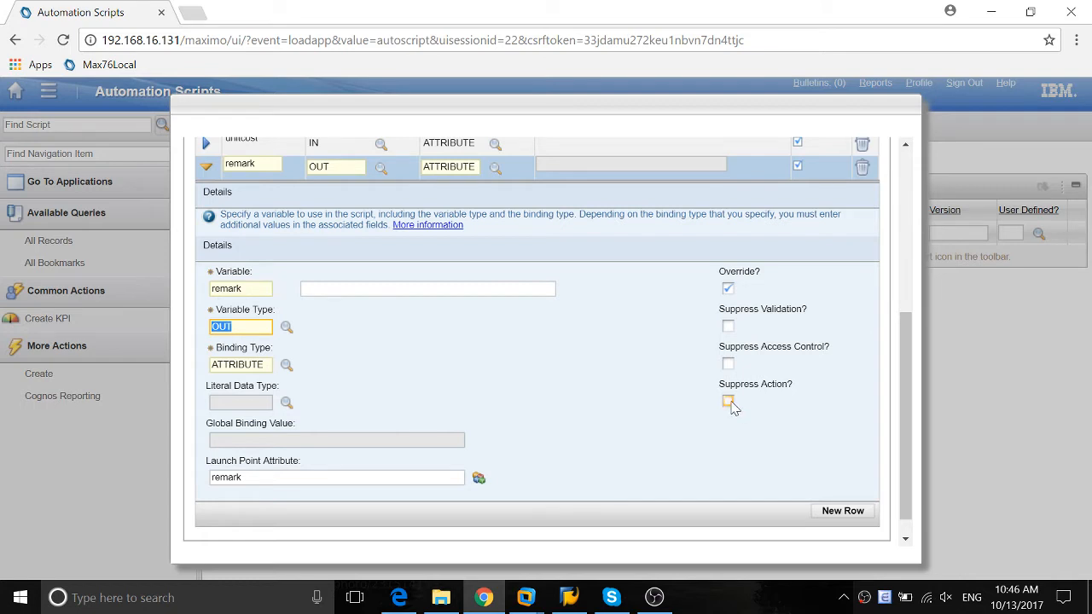
Enter the source code totalcost = orderqty * unitcost and remark = str(totalcost) + " USD", and create the script
click(884, 446)
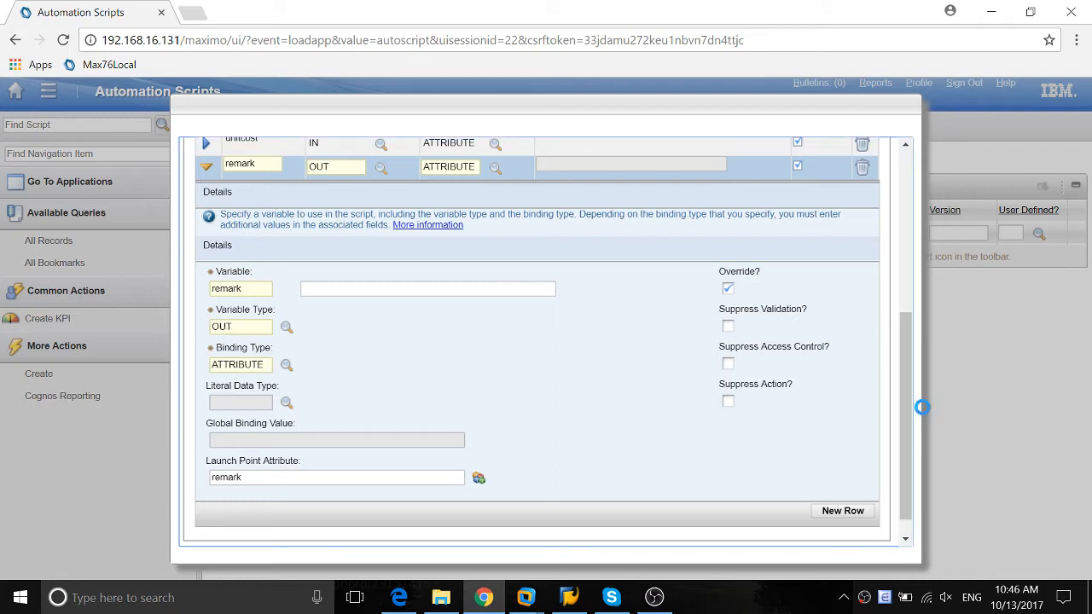
drag(903, 390, 904, 409)
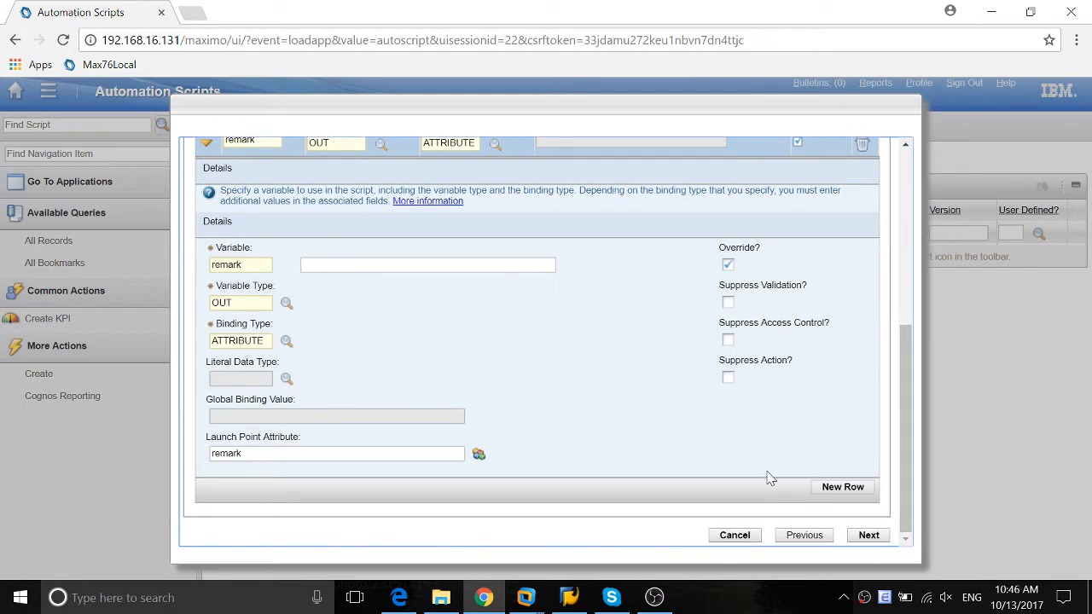
click(868, 536)
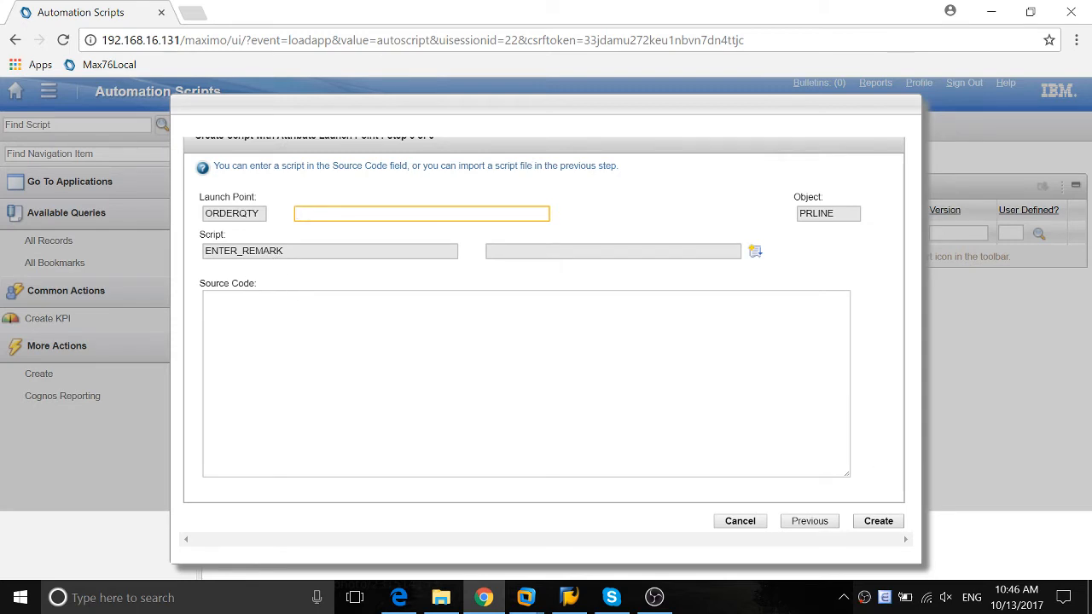
click(526, 358)
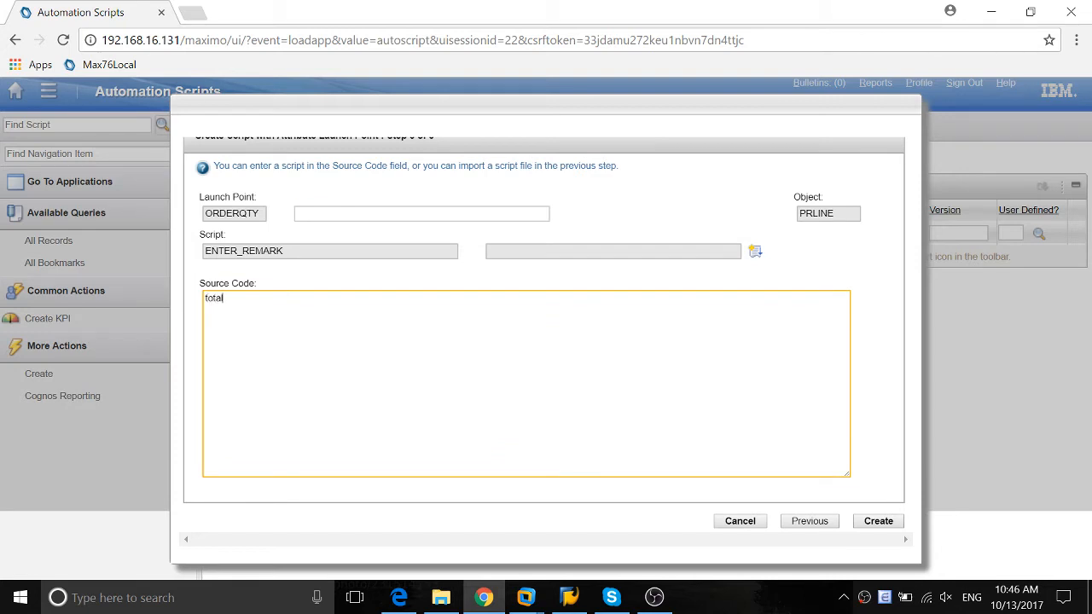
text(totalcost = orderqty * unitcost)
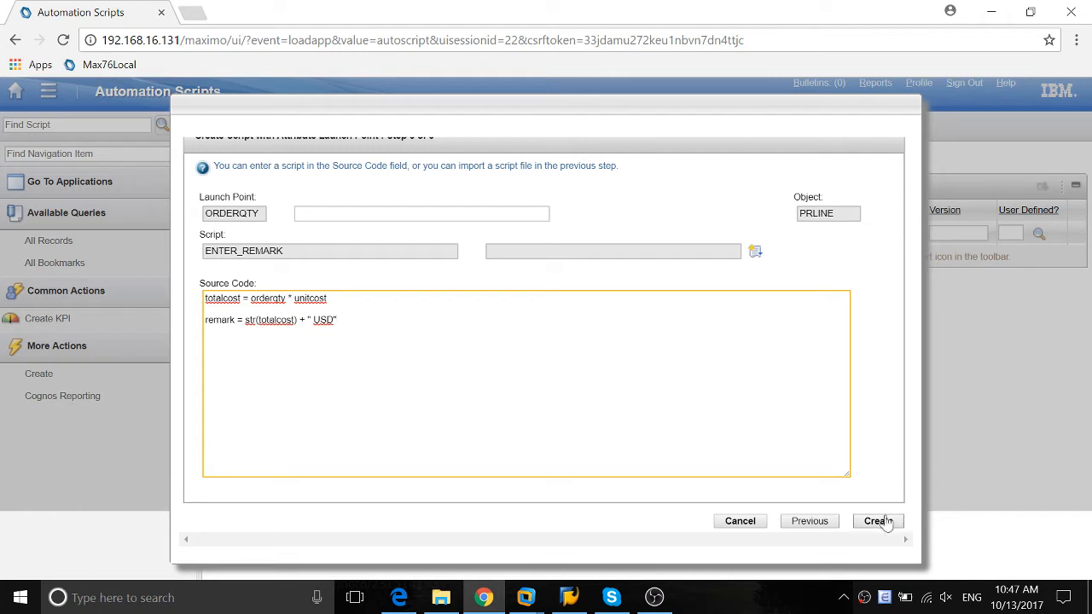
click(879, 530)
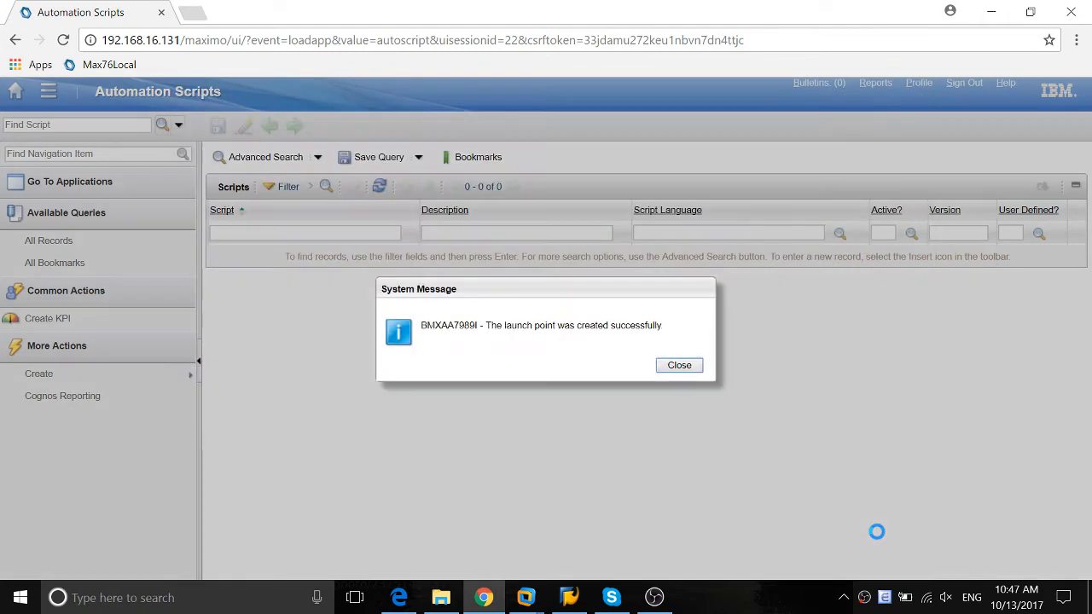
click(680, 365)
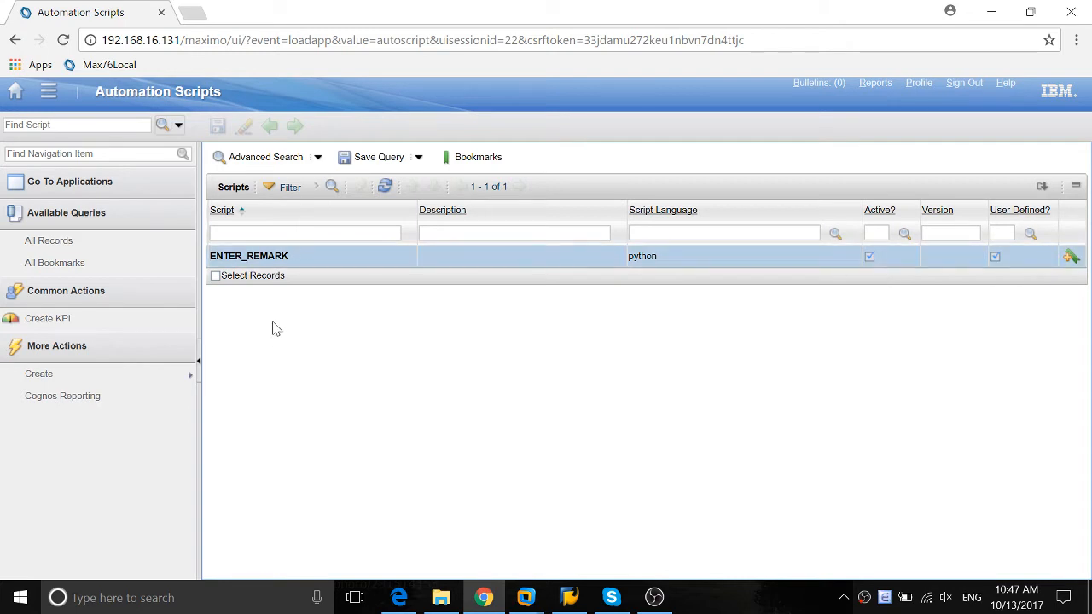
Open the ENTER_REMARK script and review its variables, ORDERQTY launch point settings and source code
click(250, 256)
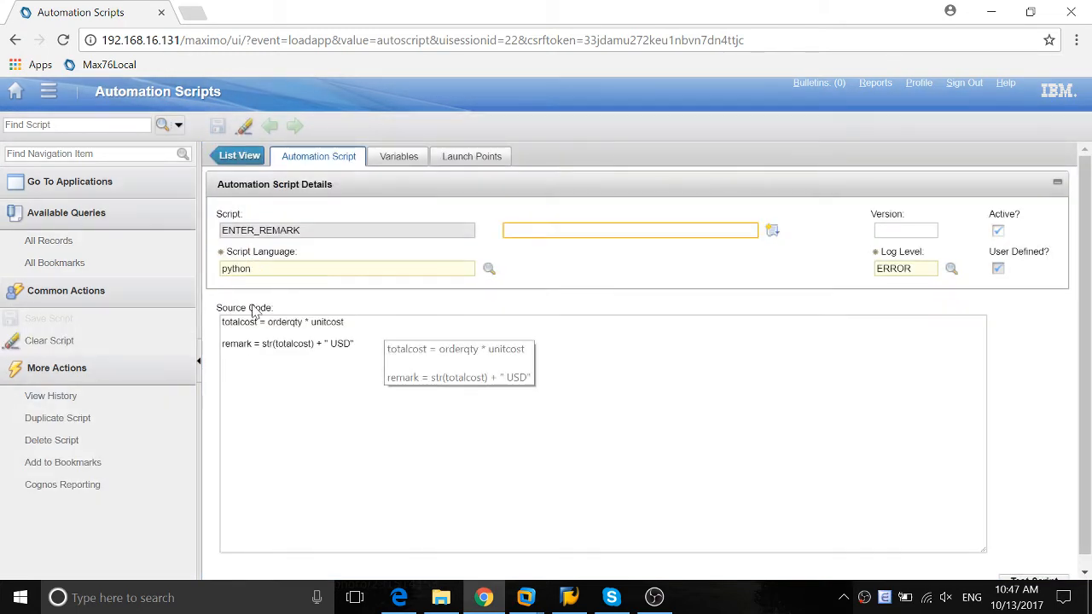
click(395, 158)
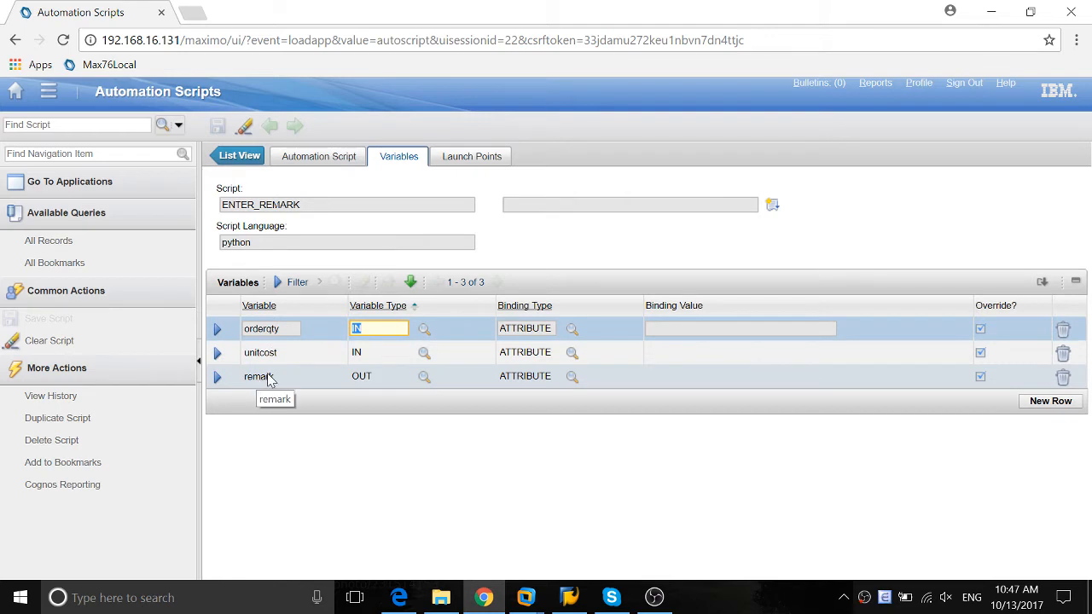
click(474, 155)
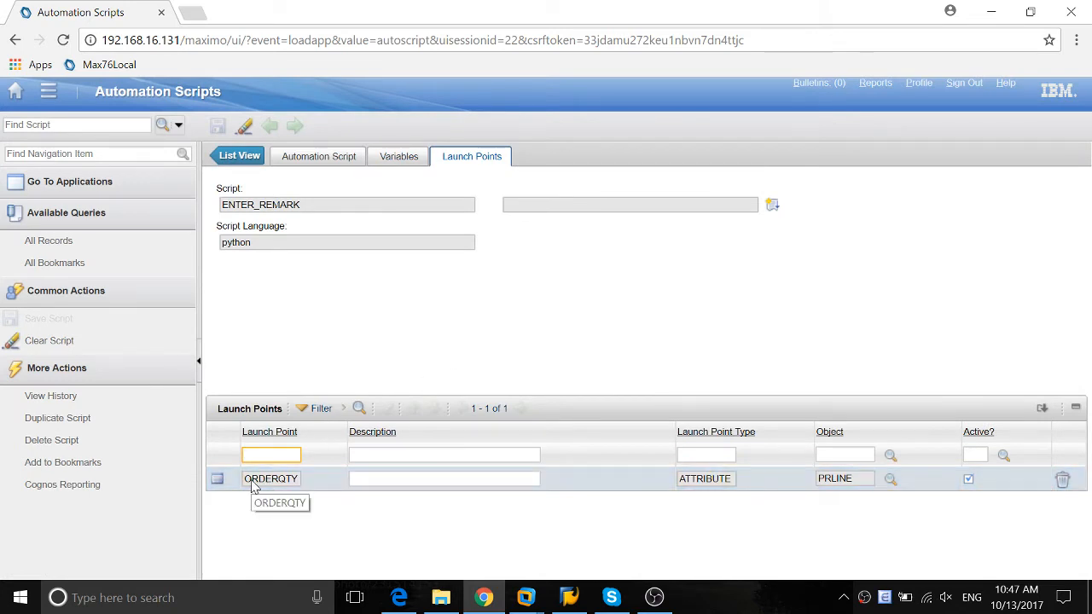
drag(252, 482, 314, 492)
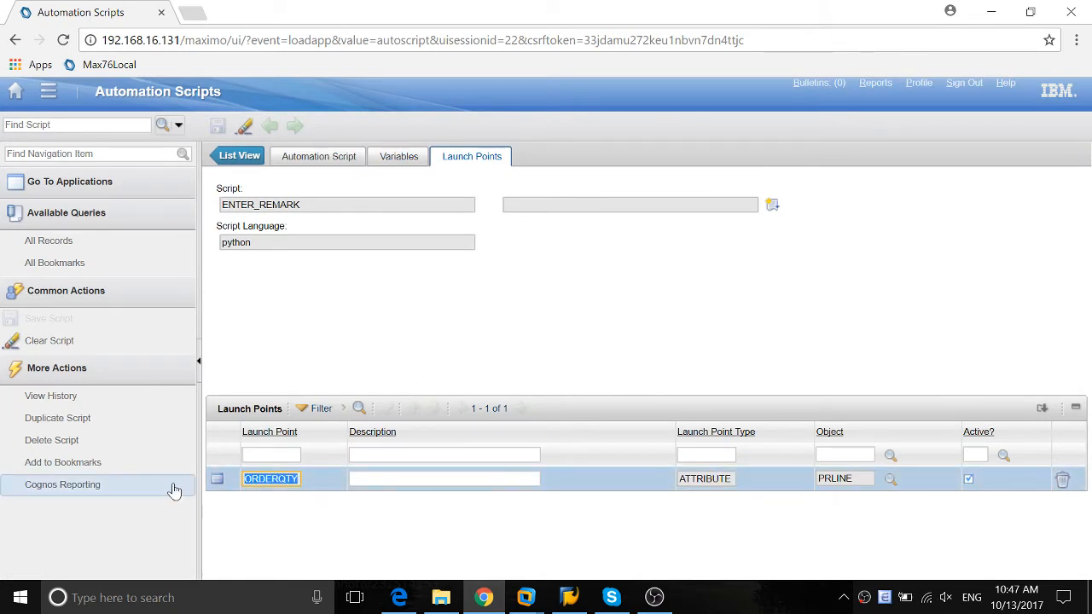
click(215, 479)
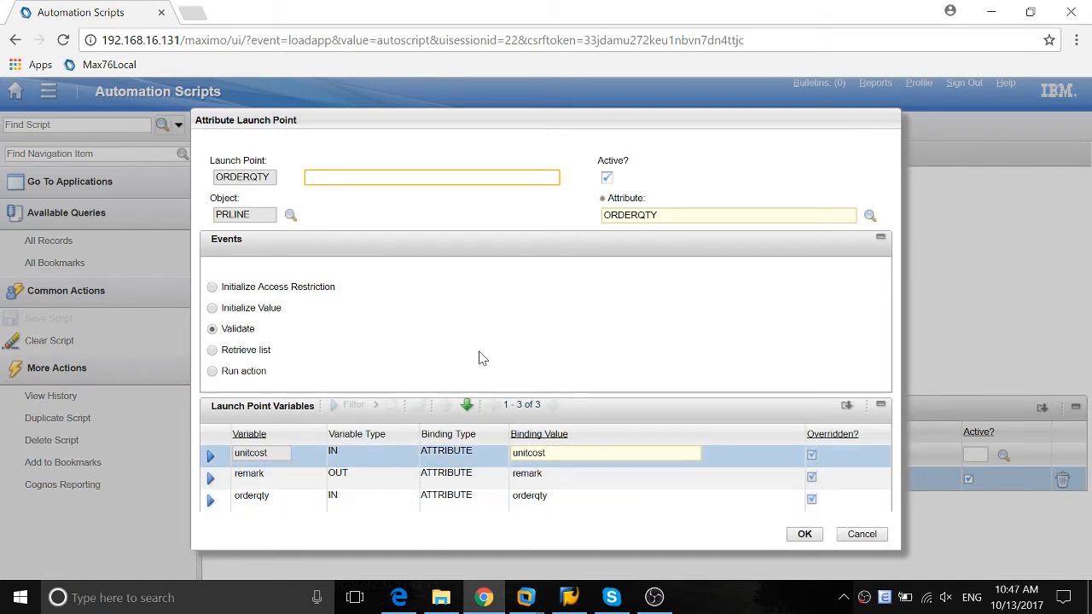
click(861, 534)
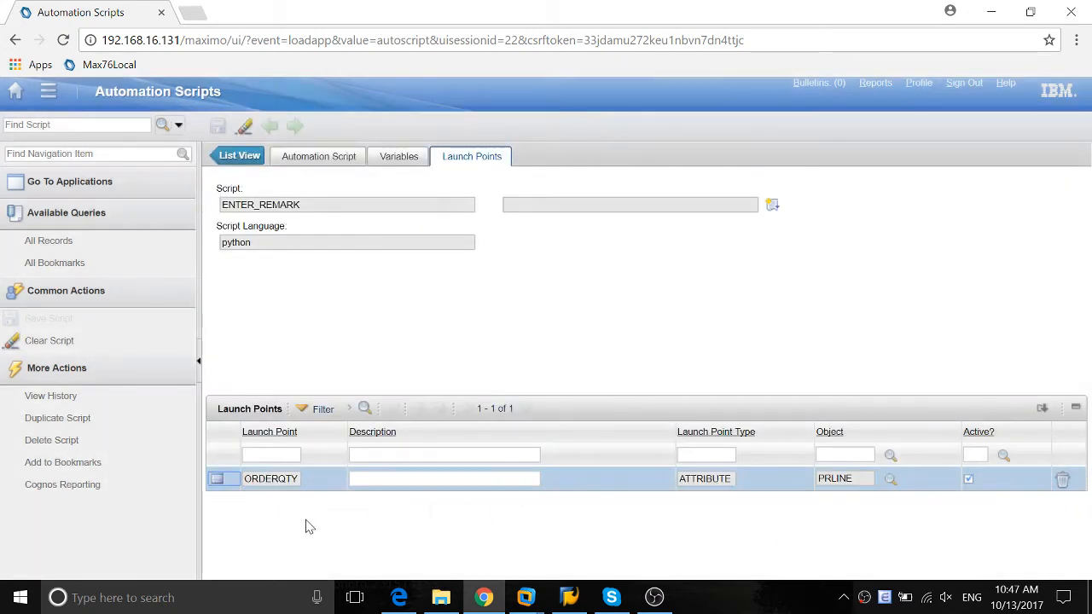
click(269, 482)
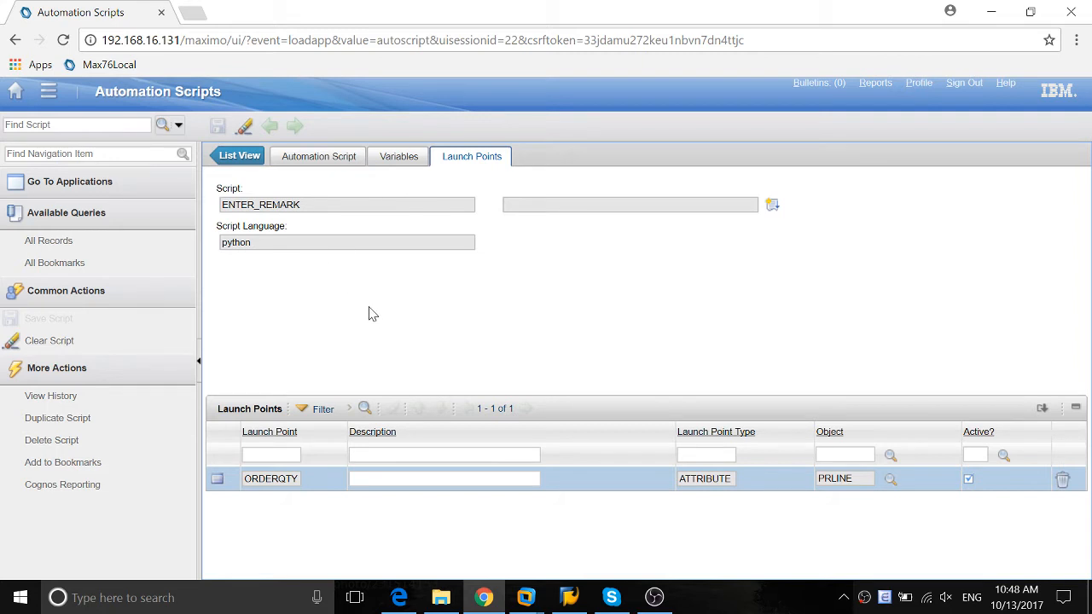
click(318, 156)
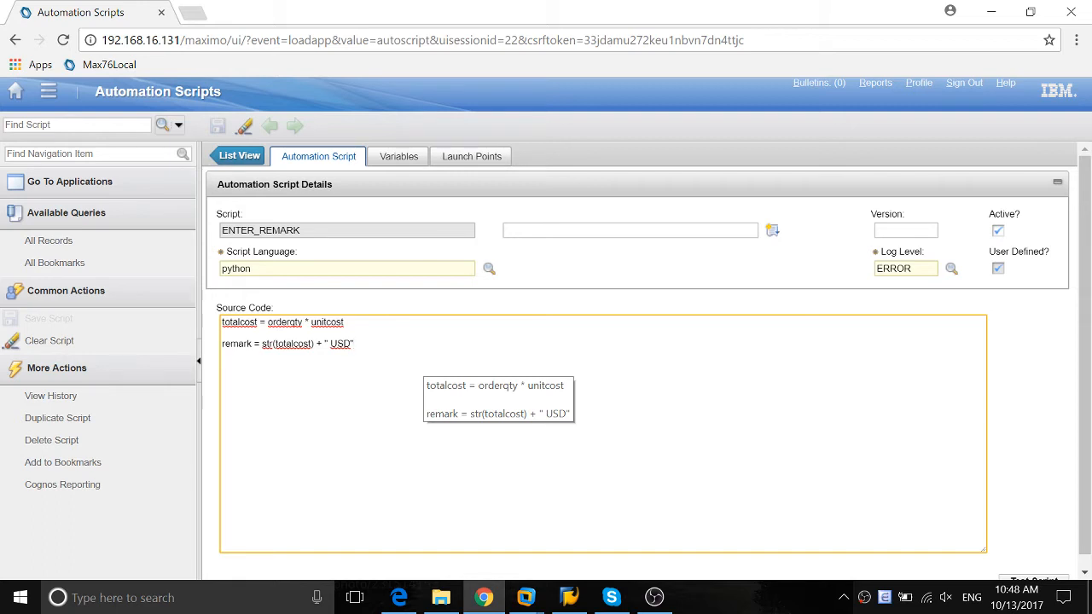
Switch to the Edge browser and sign out of Maximo without saving the purchase requisition changes
click(399, 597)
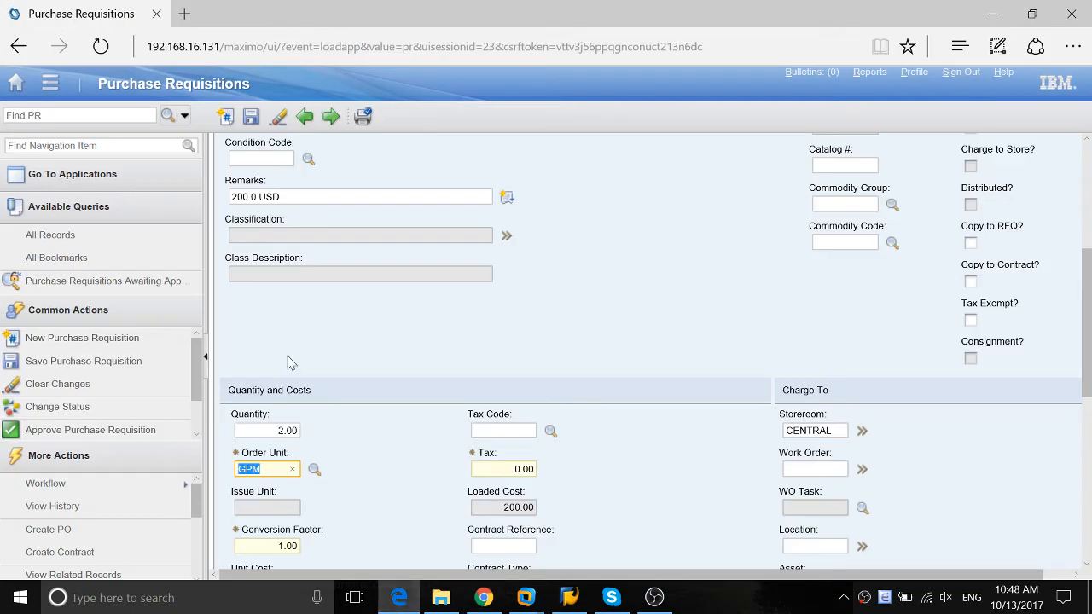
click(961, 75)
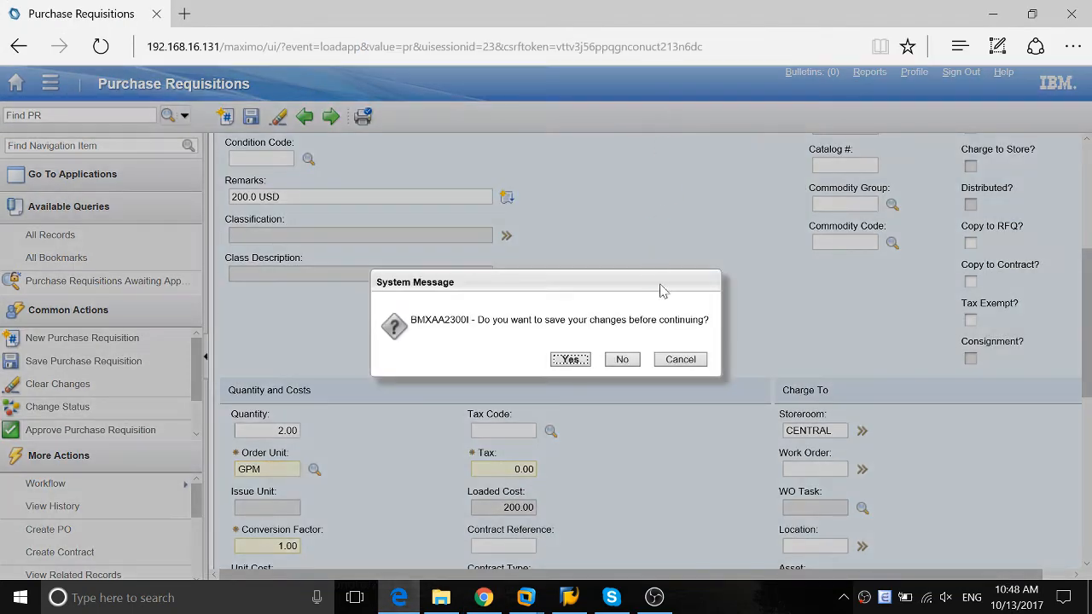
click(622, 360)
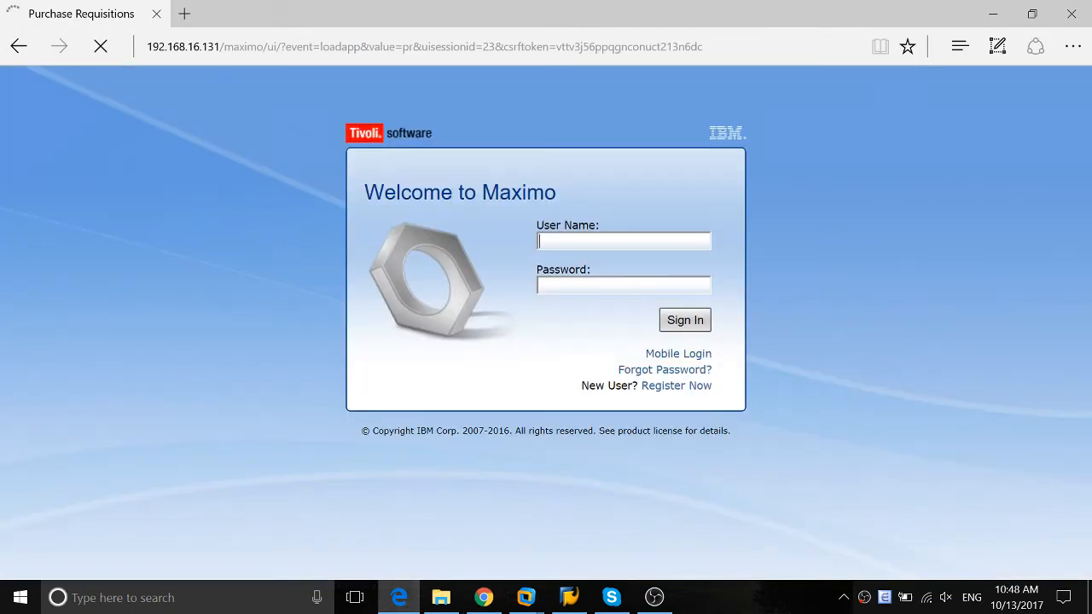
Sign in to Maximo again with the account's user name and password
text(w)
click(565, 265)
click(684, 322)
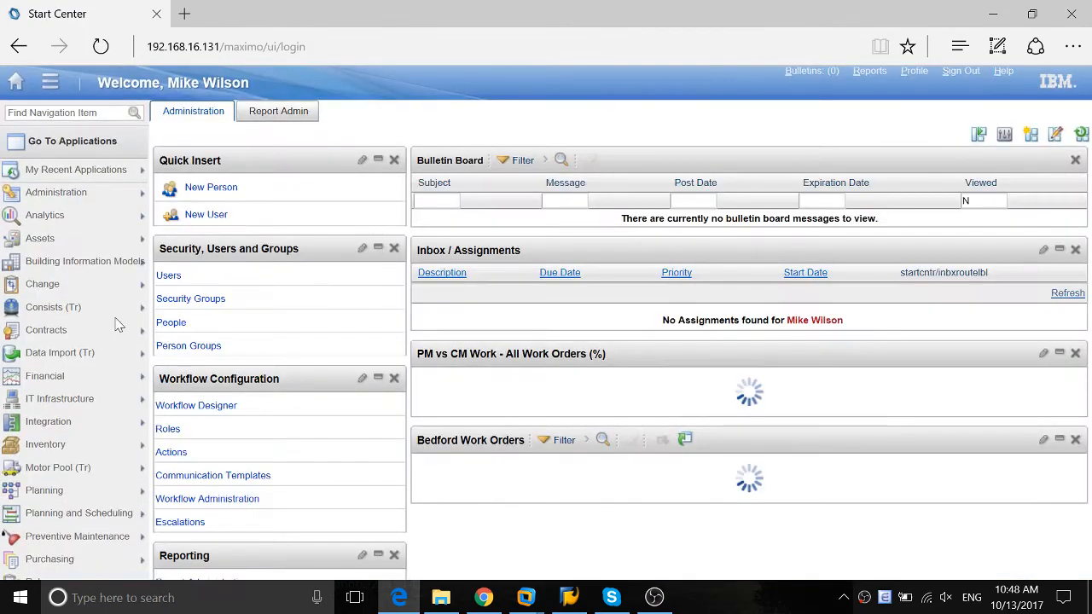
Open the Purchase Requisitions application from the Purchasing module and list the site's requisitions
mouse_move(61, 430)
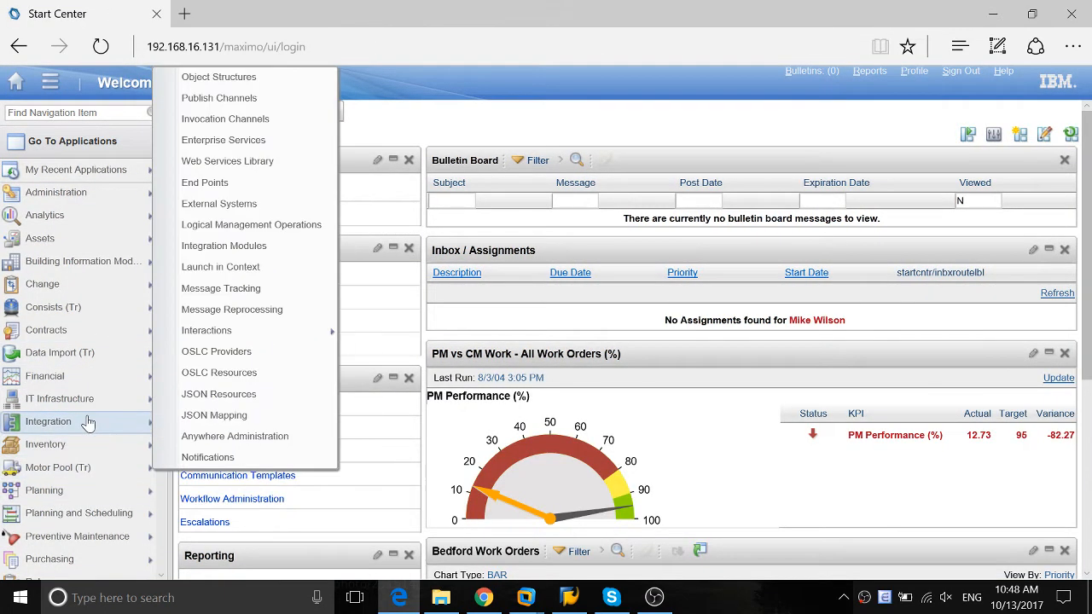
scroll(89, 424, down, 2)
mouse_move(89, 498)
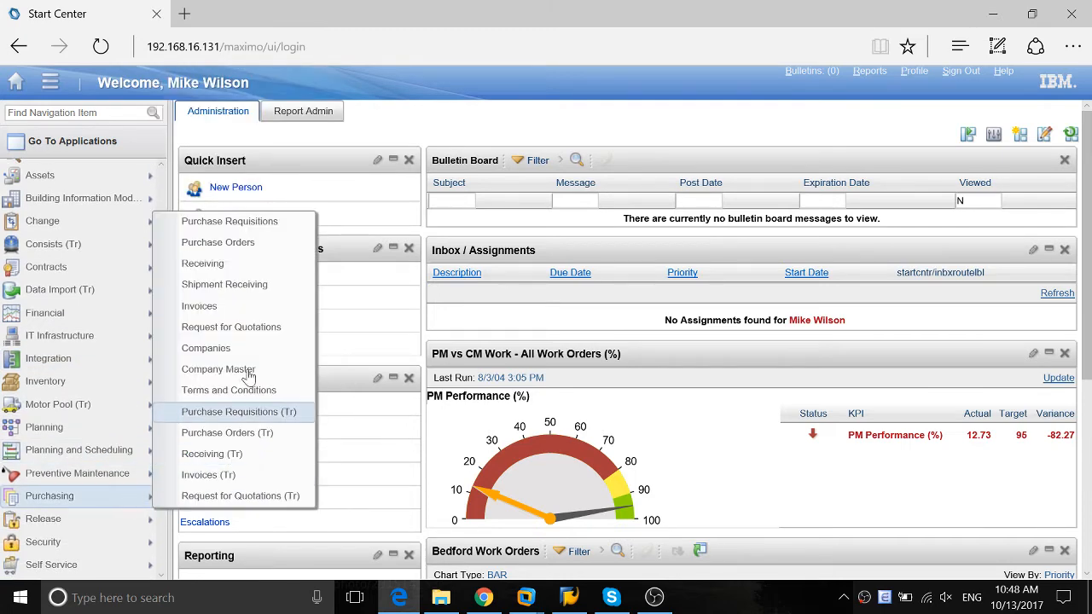
click(243, 223)
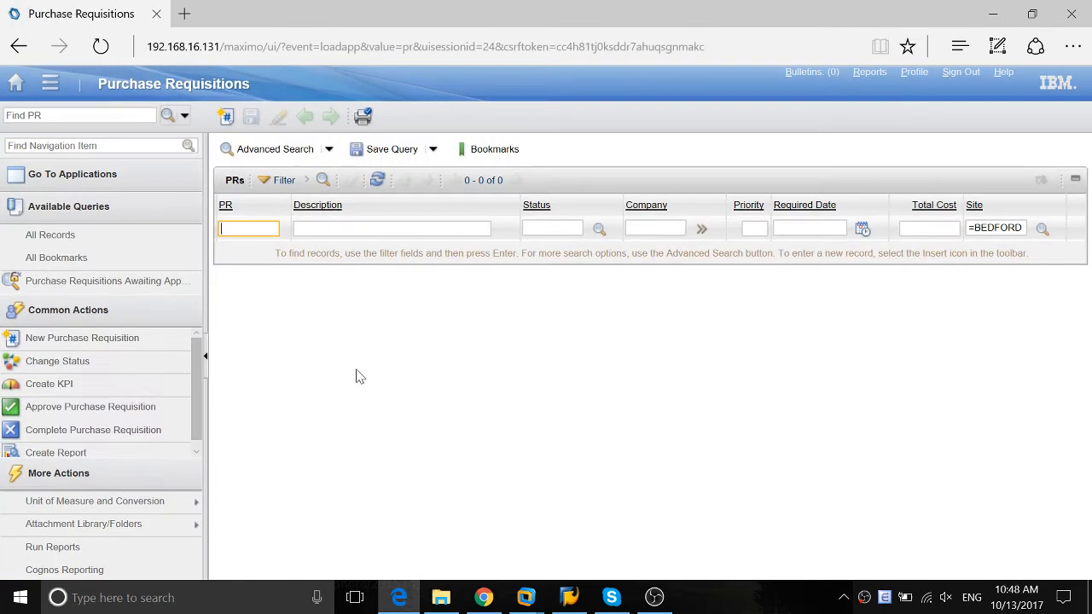
key(Return)
Open the test requisition with the 301.00 total cost and expand the details of its Brake Parts line
scroll(261, 395, down, 3)
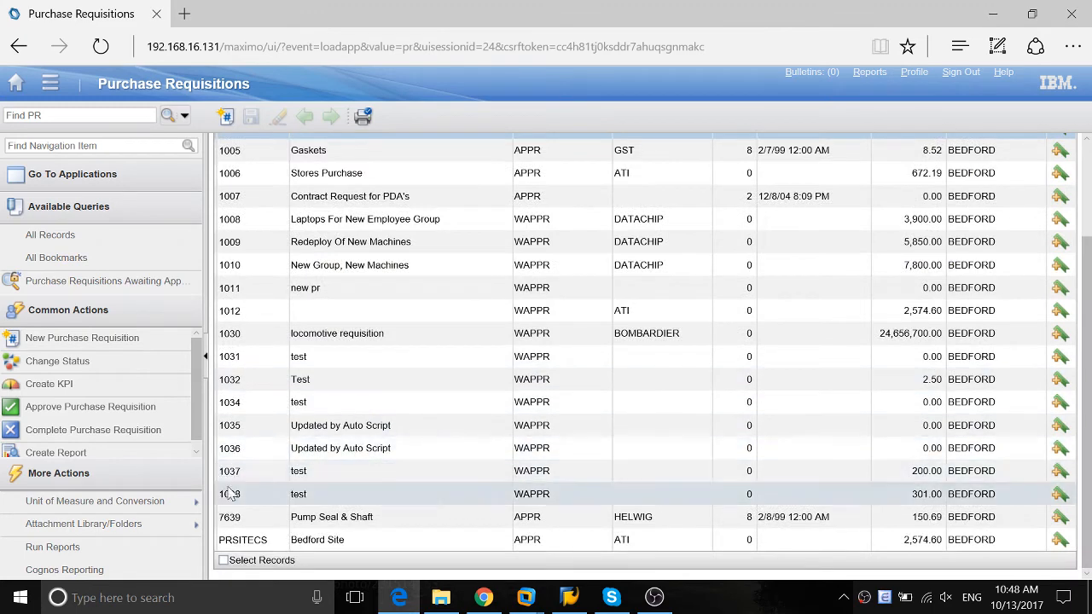
click(230, 493)
click(361, 149)
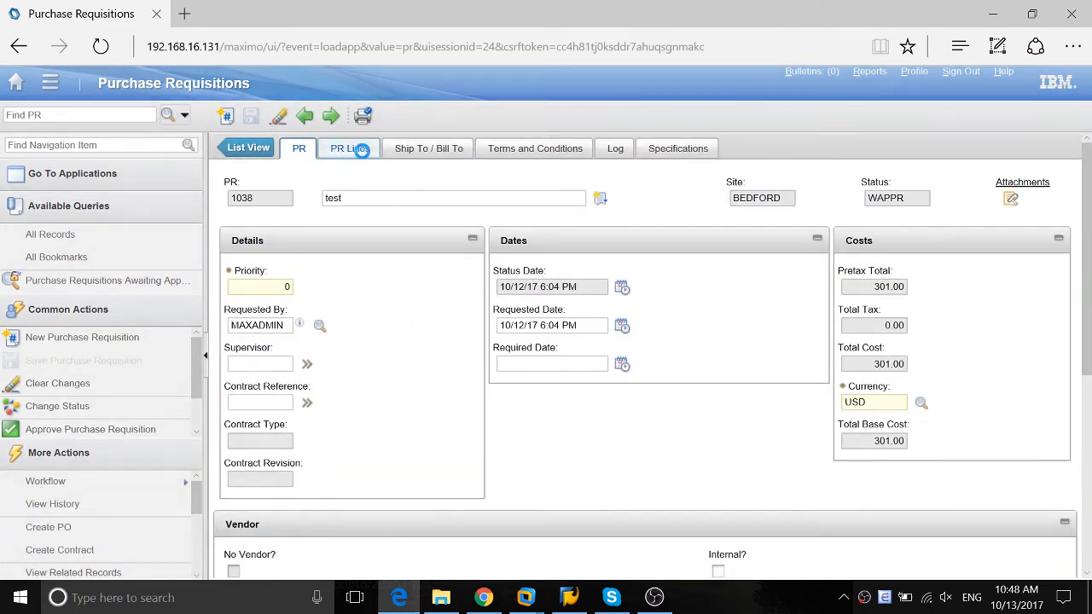
click(227, 288)
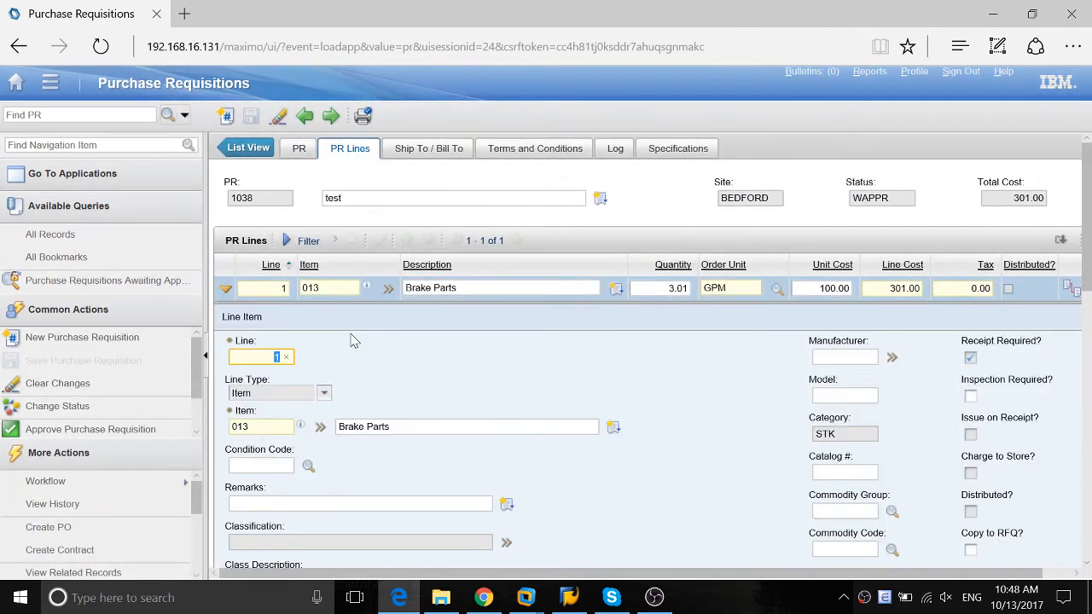
Test the script by setting the Brake Parts line's quantity to 3, checking its Remarks, and changing the quantity to 4
scroll(349, 346, down, 5)
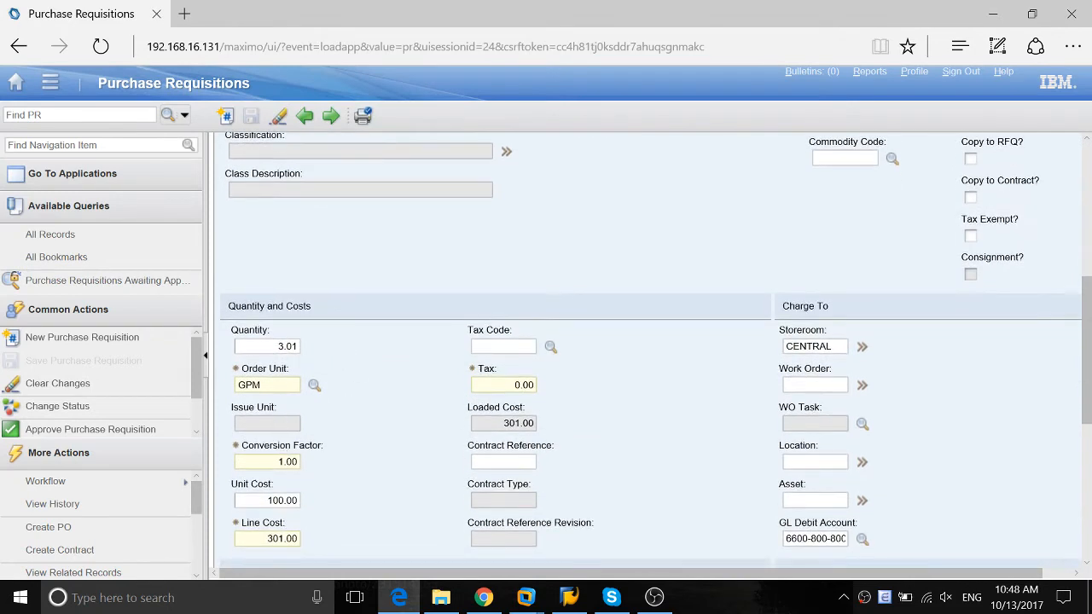
click(269, 345)
text(3)
key(Tab)
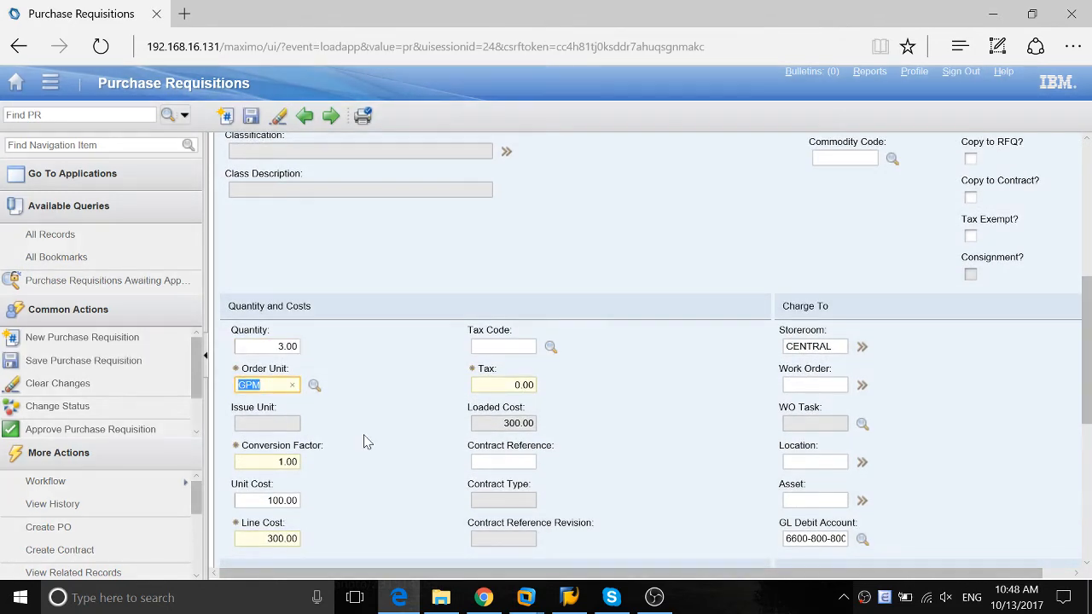
scroll(344, 421, down, 1)
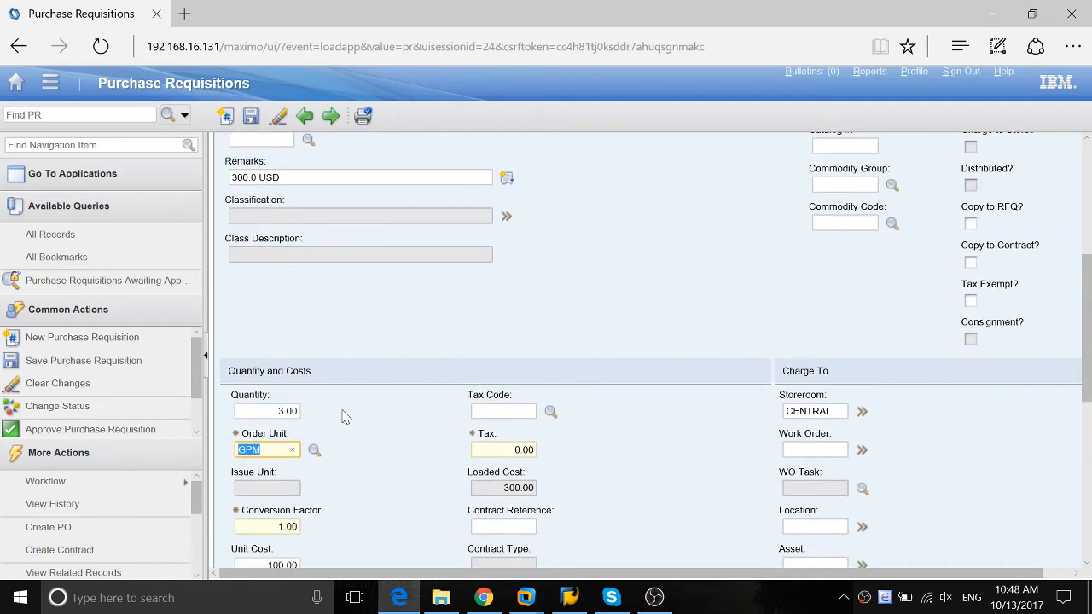
click(281, 411)
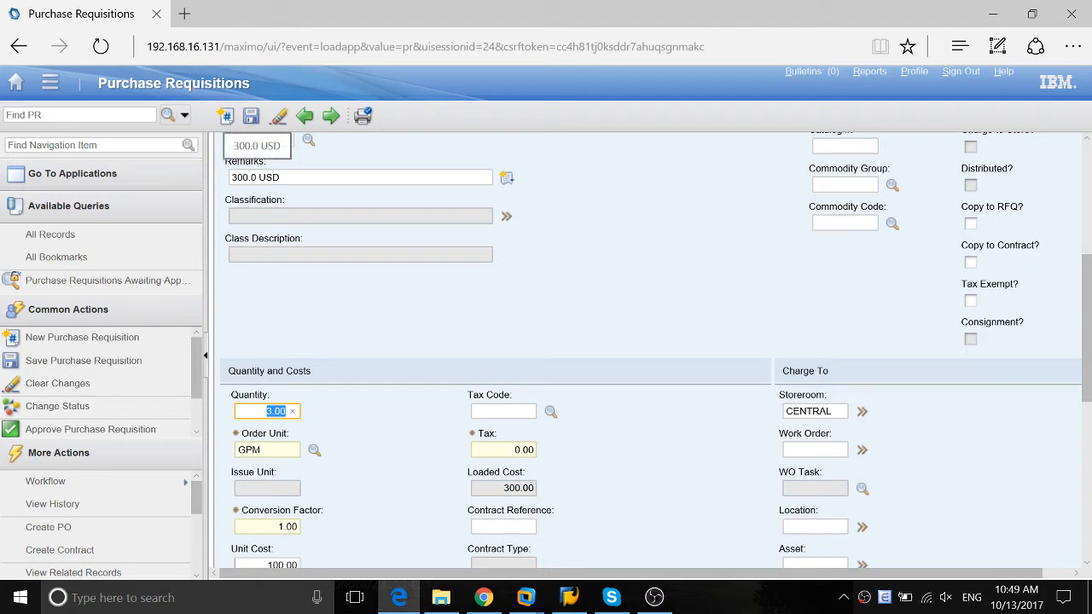
text(4)
key(Tab)
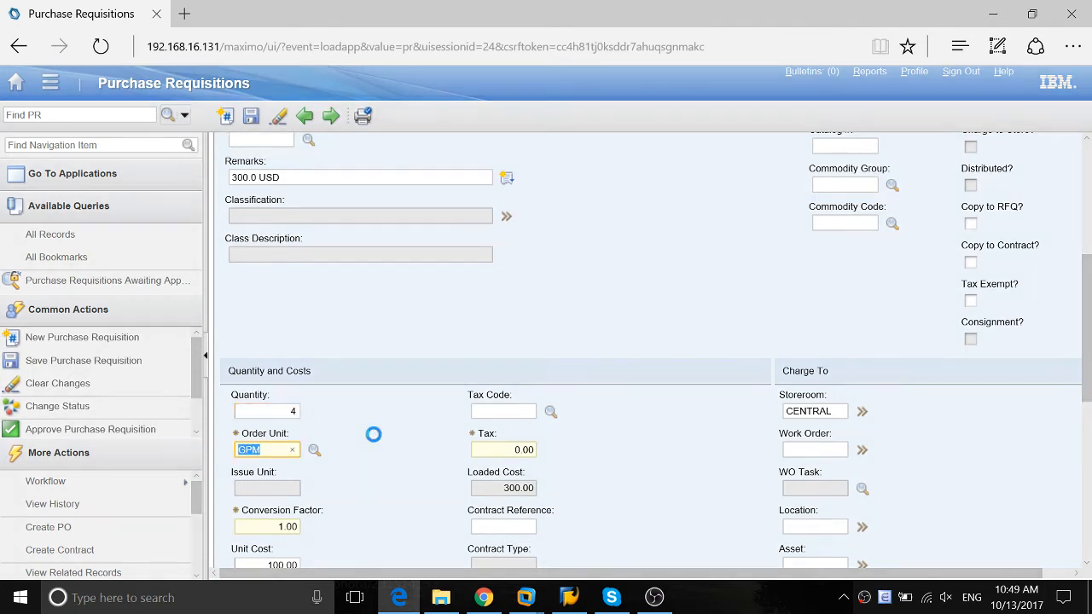
Set the Brake Parts line's quantity to 6 and save the purchase requisition
click(298, 412)
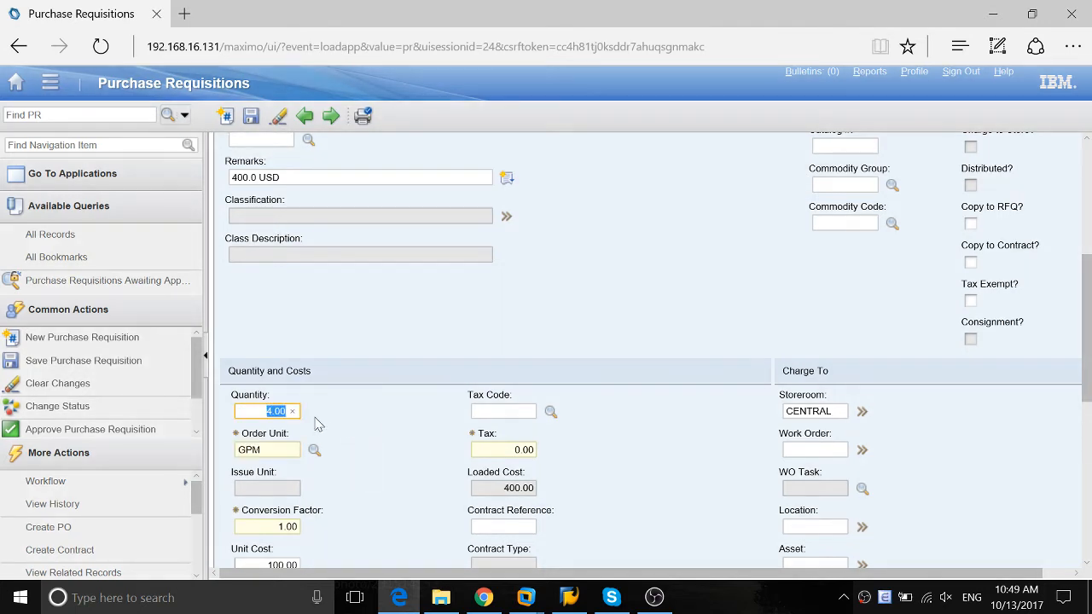
text(6)
key(Tab)
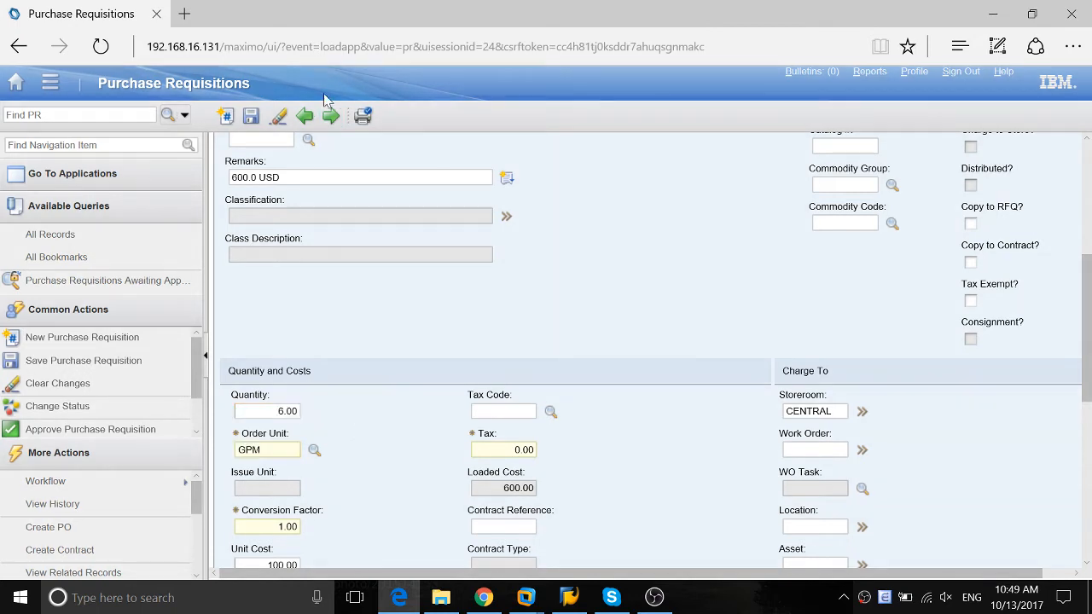
click(251, 116)
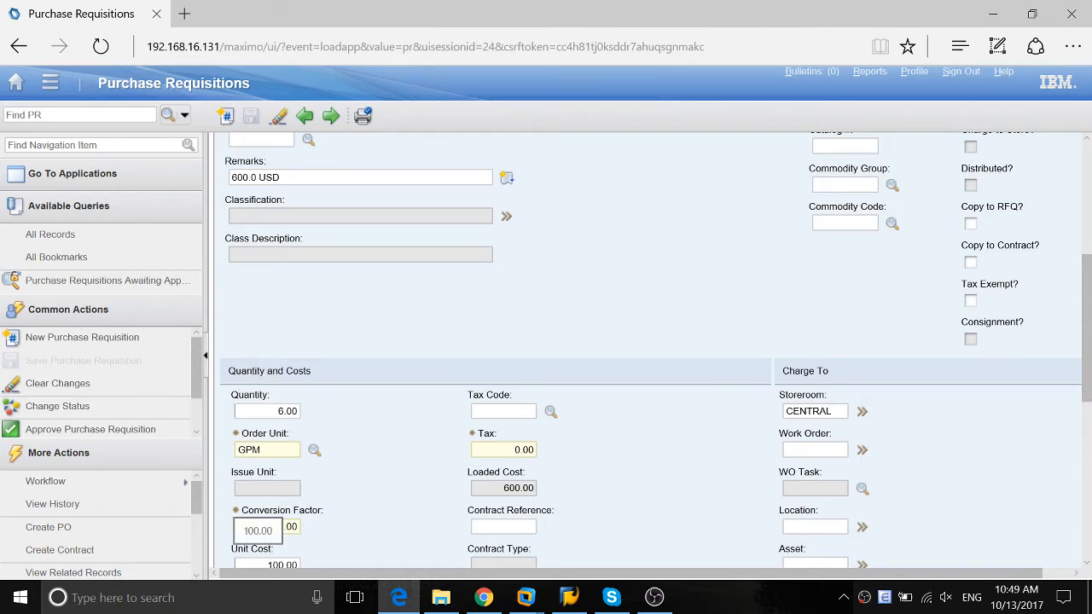
Set the unit cost of the Brake Parts line to 200
scroll(361, 407, down, 3)
scroll(361, 407, up, 2)
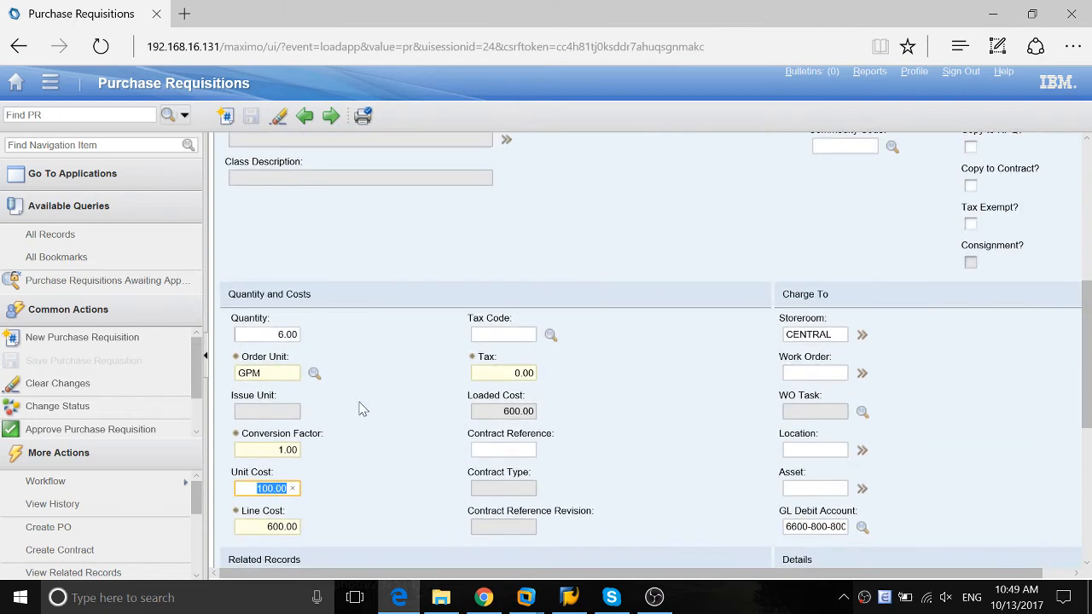
text(200)
key(Tab)
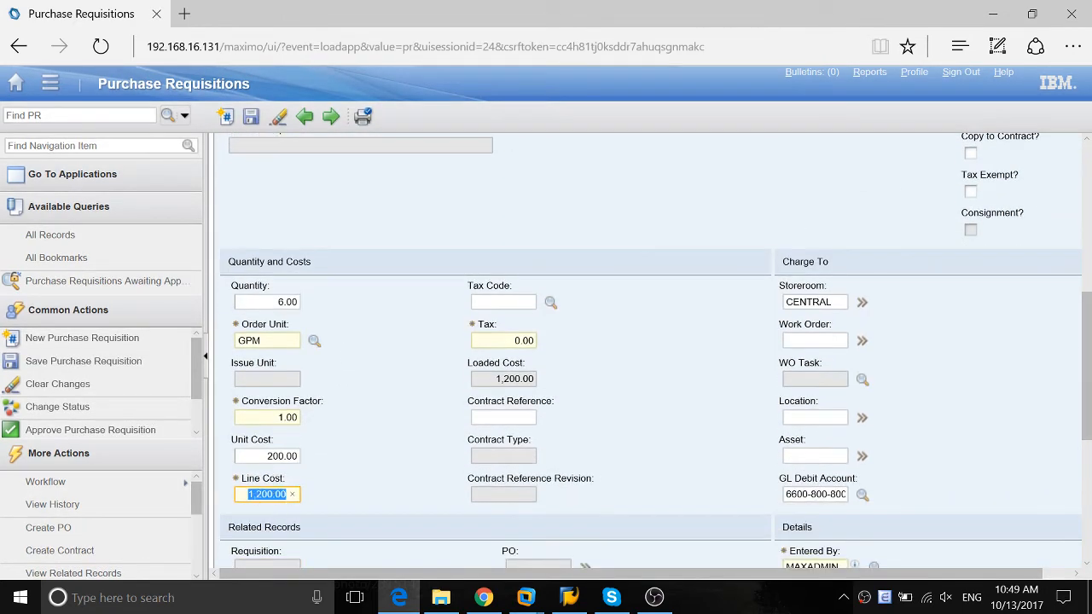
Check the Brake Parts line's Remarks against its quantity, unit cost and line cost
scroll(648, 350, up, 3)
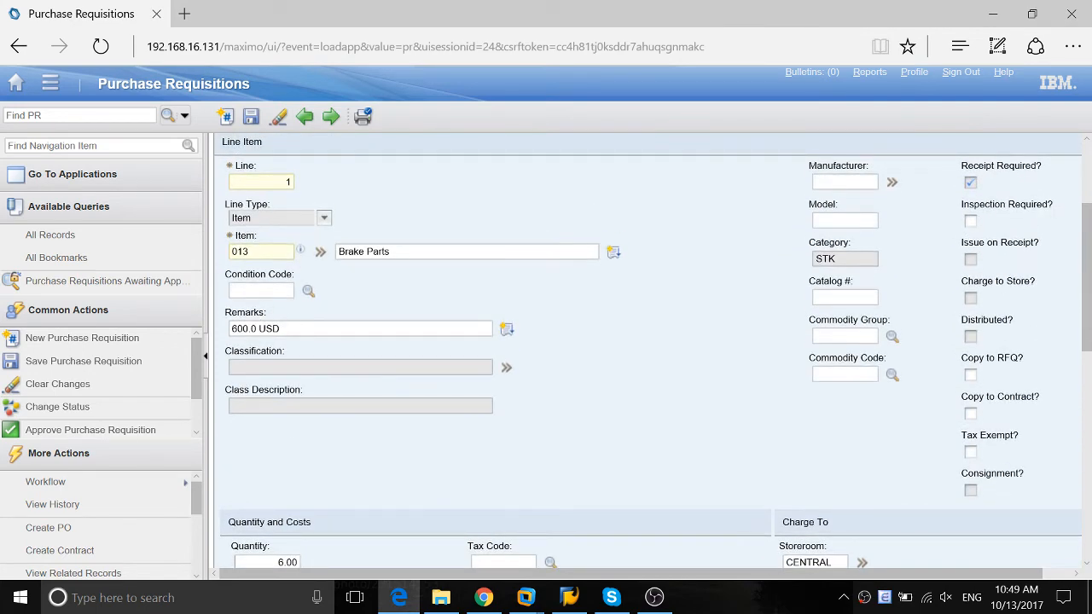
scroll(230, 294, down, 4)
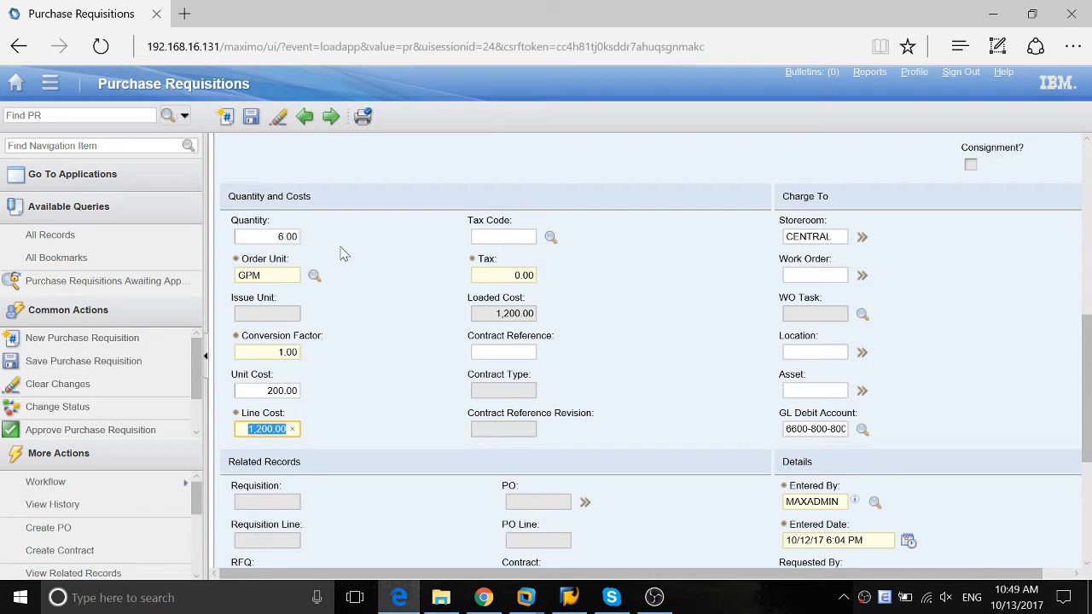
click(294, 239)
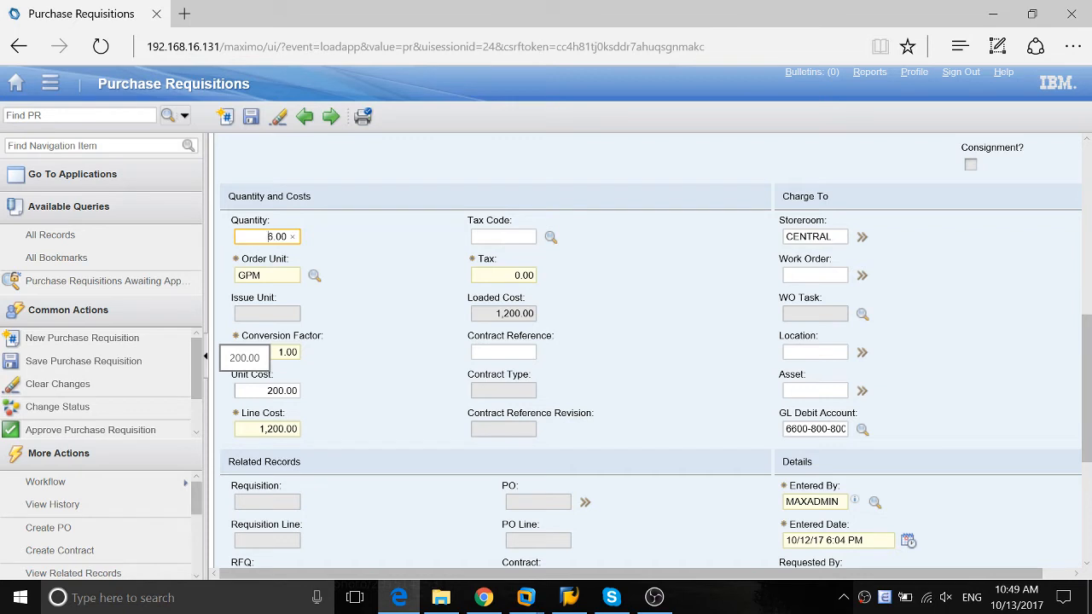
click(377, 214)
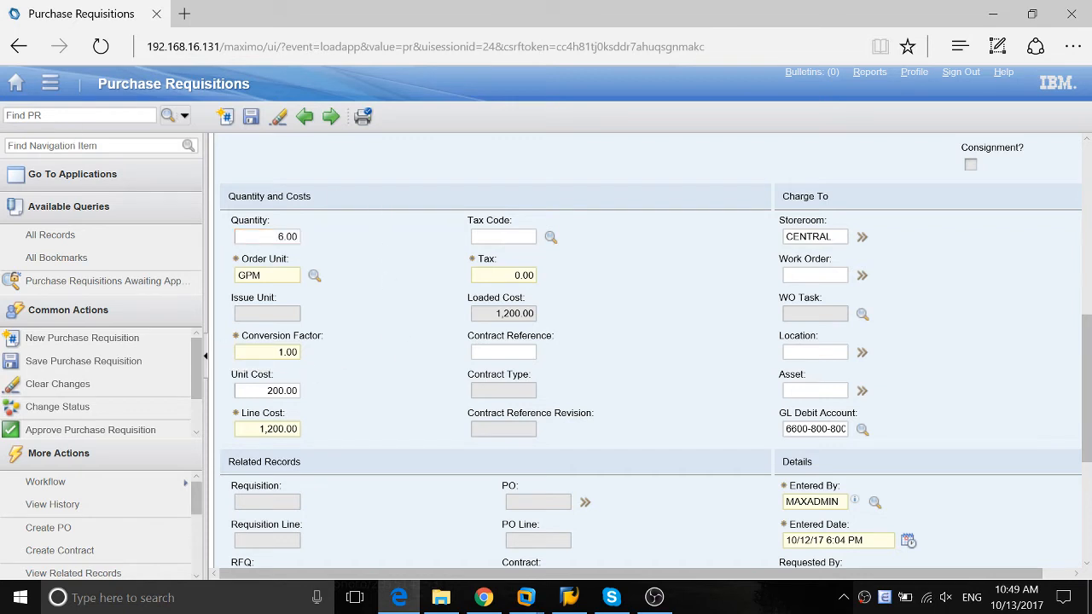
Switch to Automation Scripts in Chrome and review the launch points of the ENTER_REMARK script
click(483, 599)
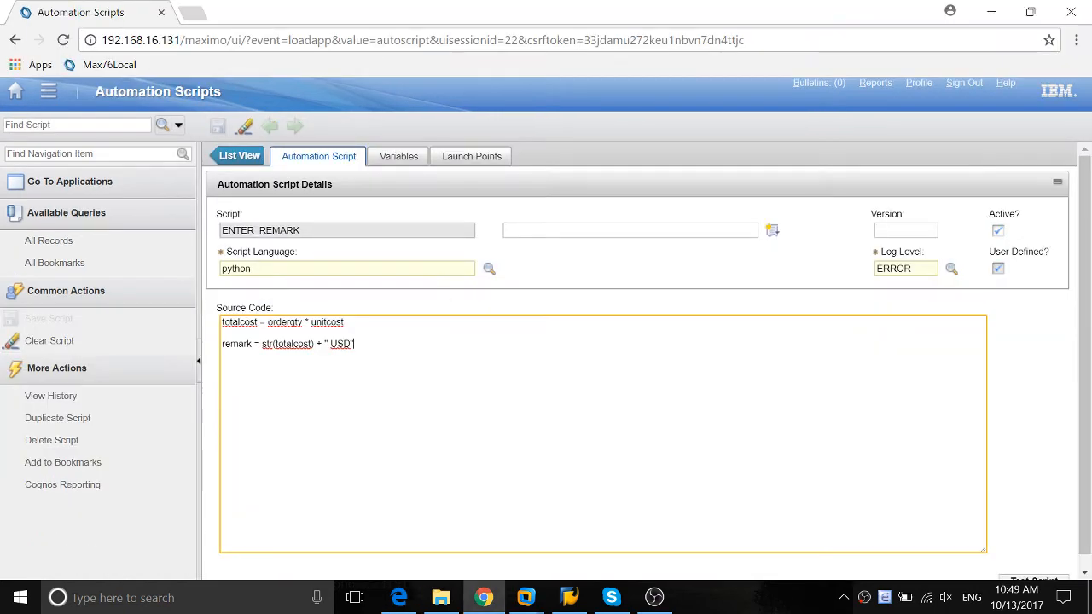
click(238, 156)
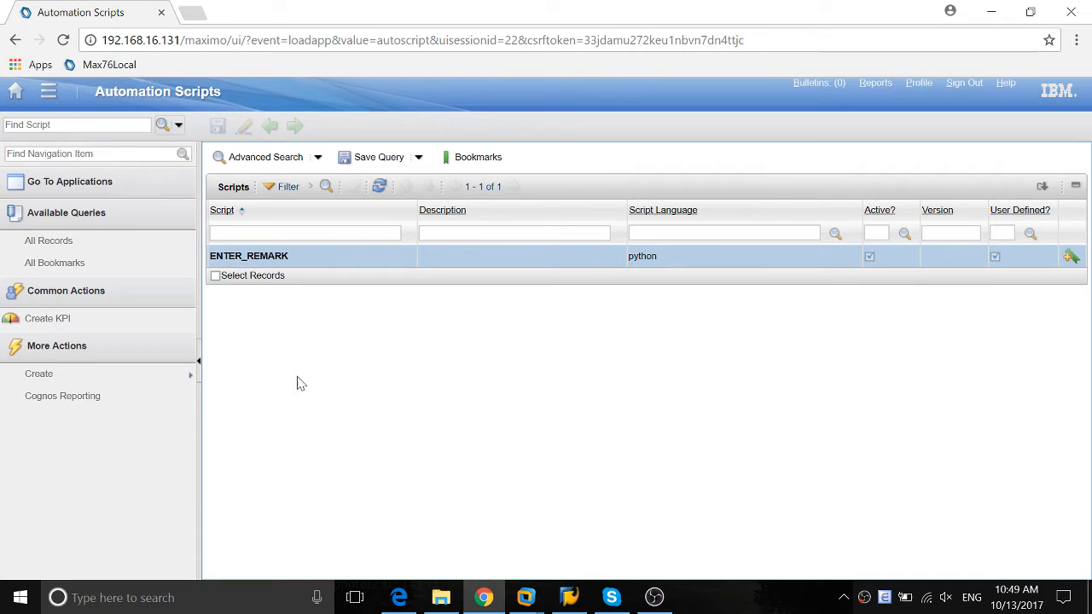
click(123, 374)
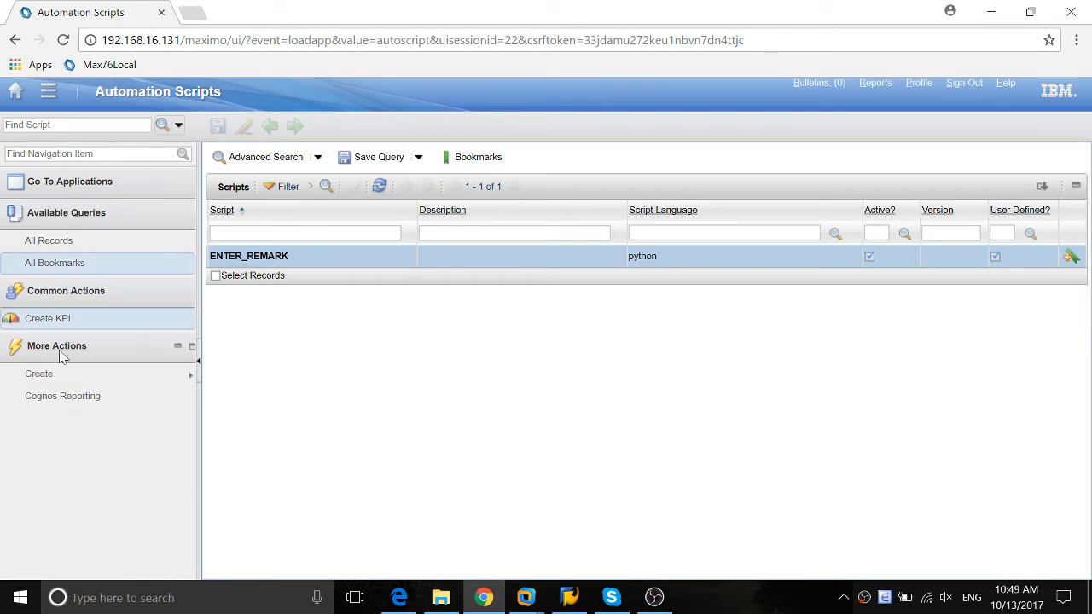
click(58, 374)
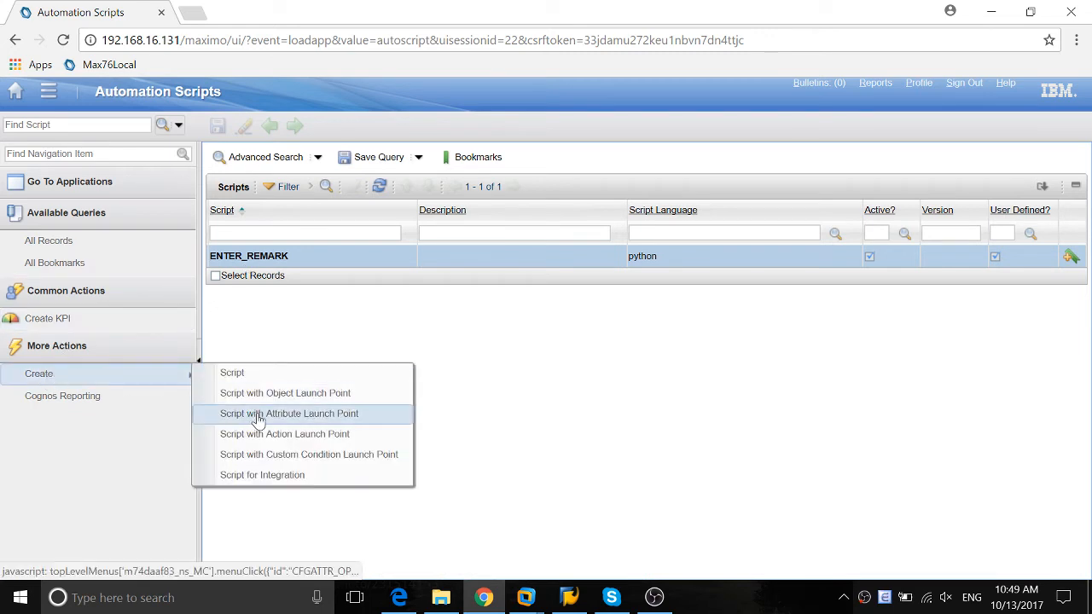
click(247, 256)
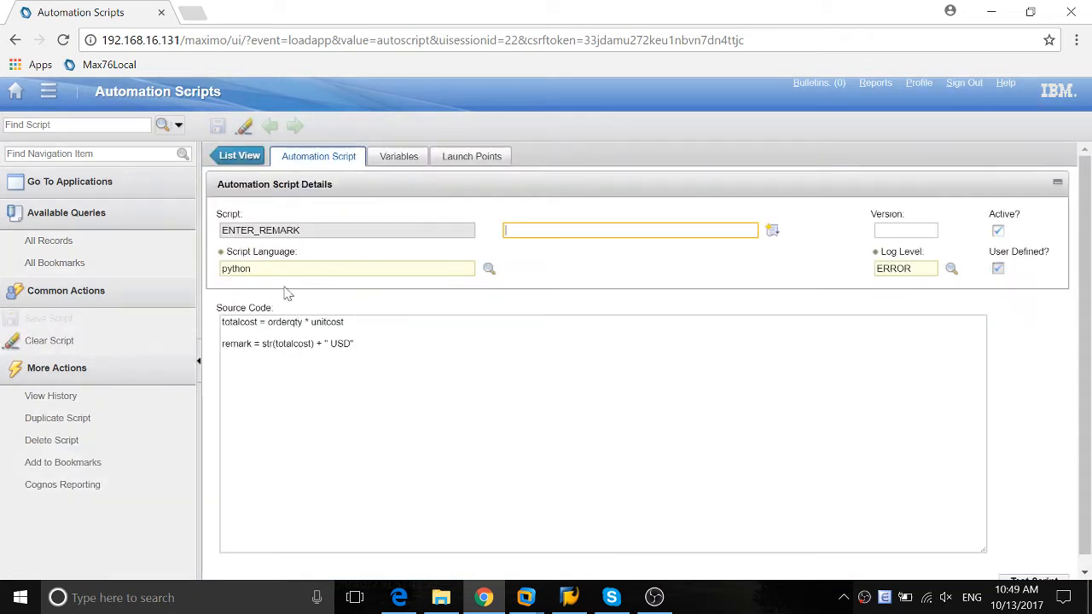
click(494, 162)
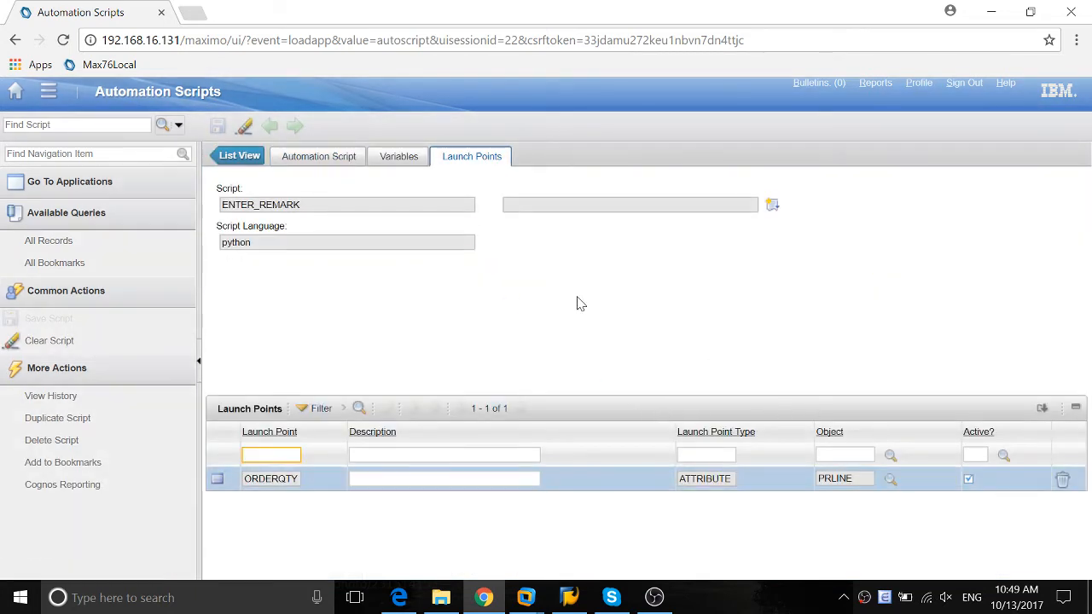
click(244, 507)
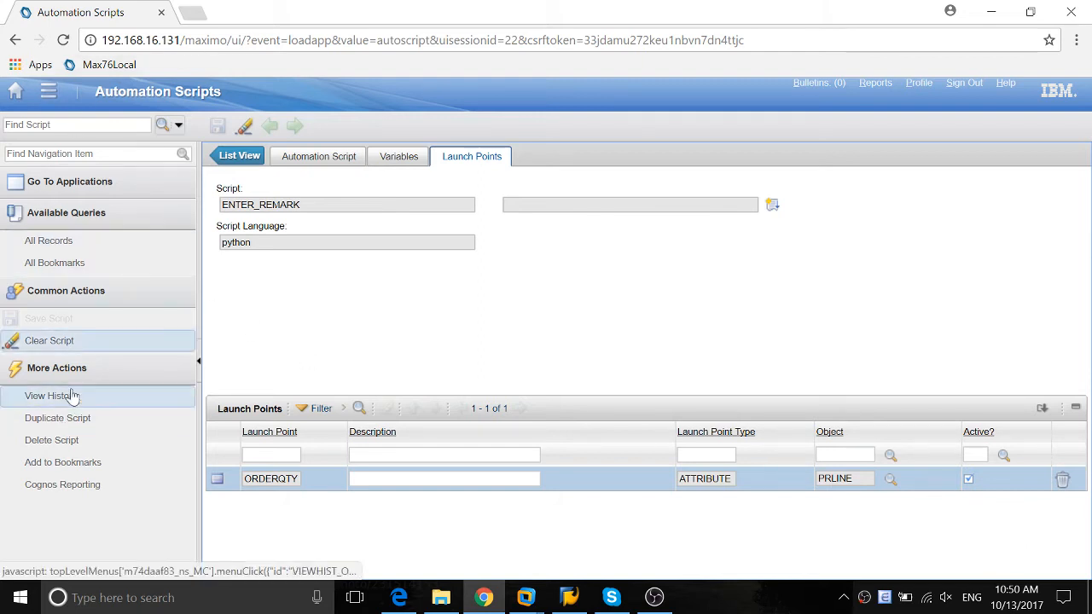
Start a script with an attribute launch point named UNITCOST on object PRLINE and attribute UNITCOST
click(236, 150)
mouse_move(122, 371)
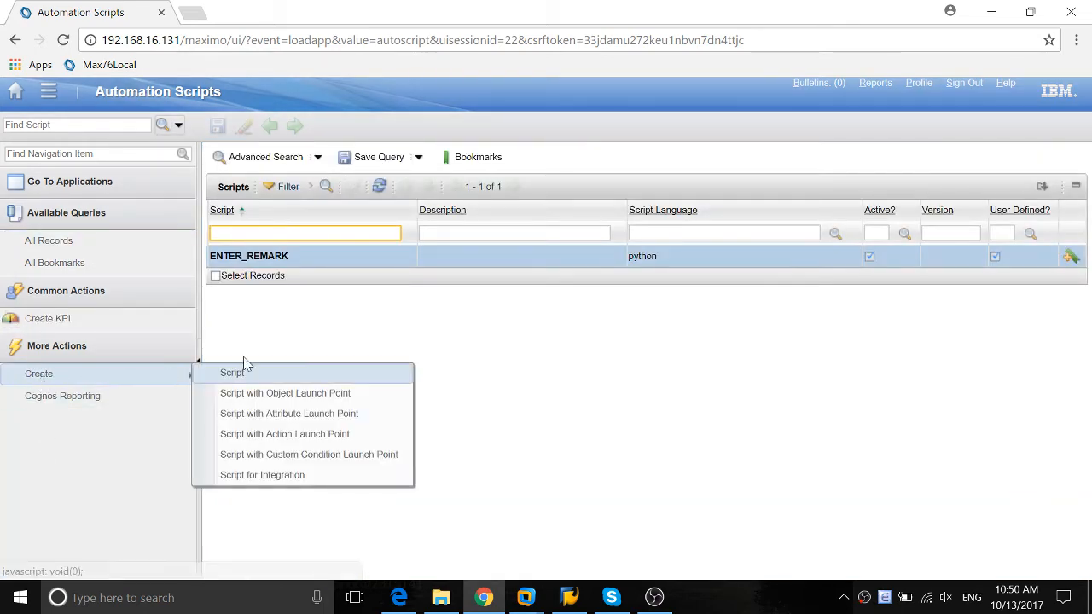
click(272, 417)
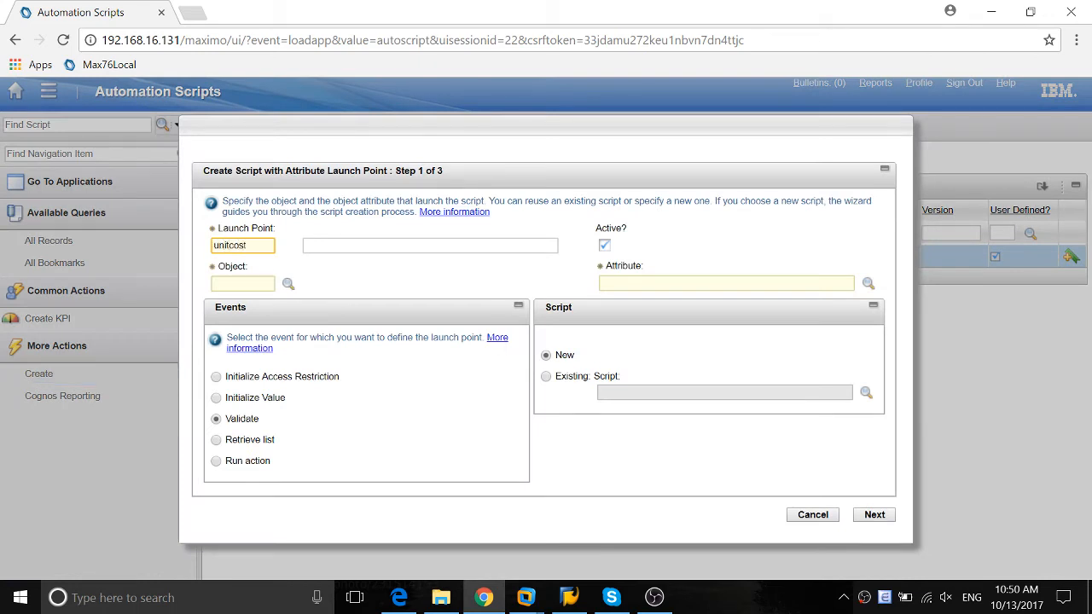
key(Tab)
key(Tab)
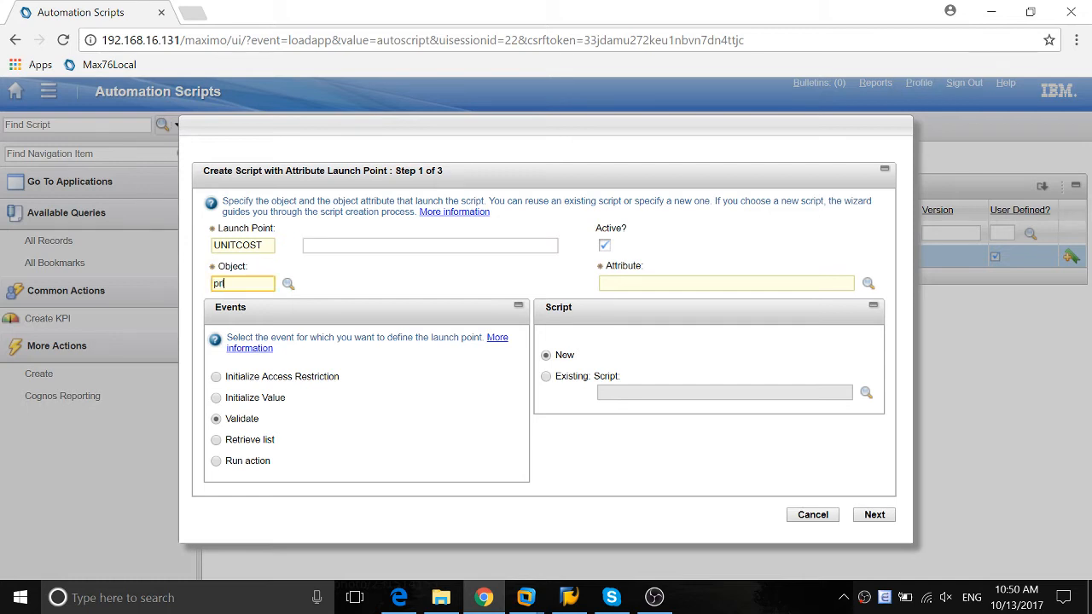
text(prline)
key(Tab)
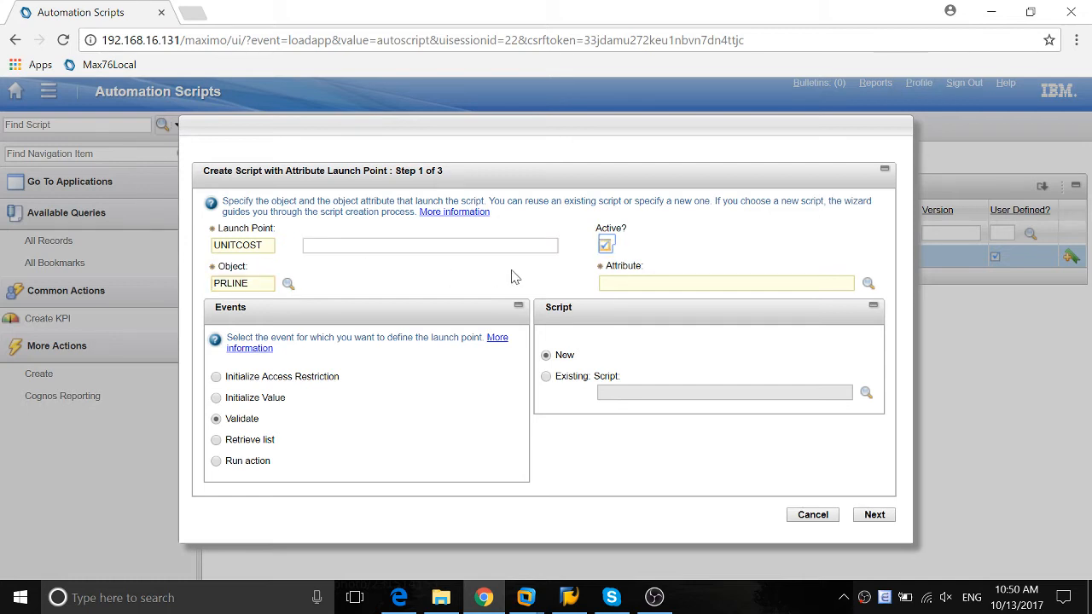
key(Tab)
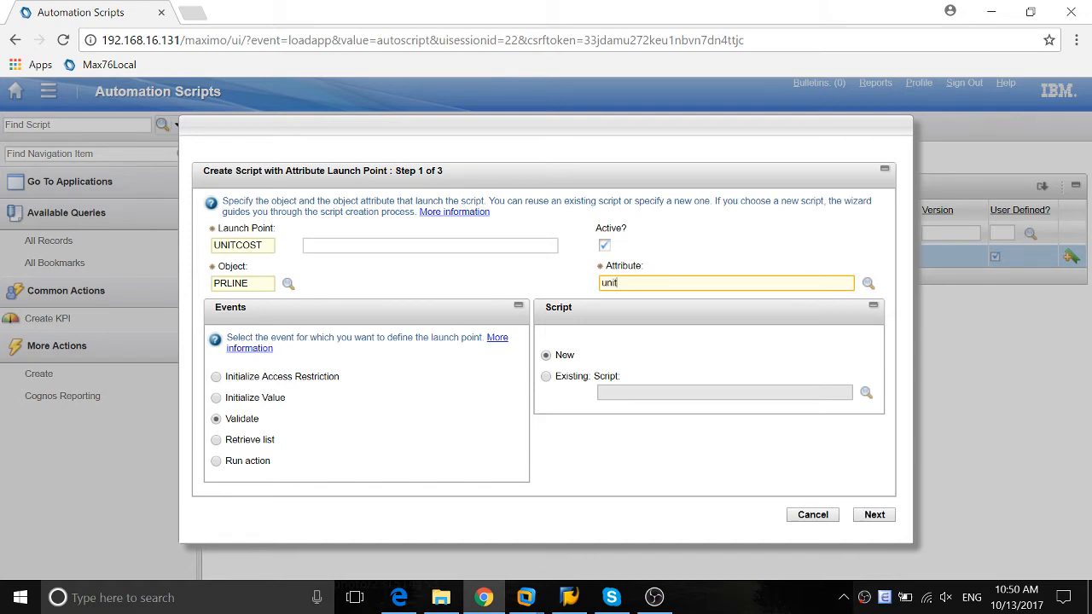
text(unitcost)
key(Tab)
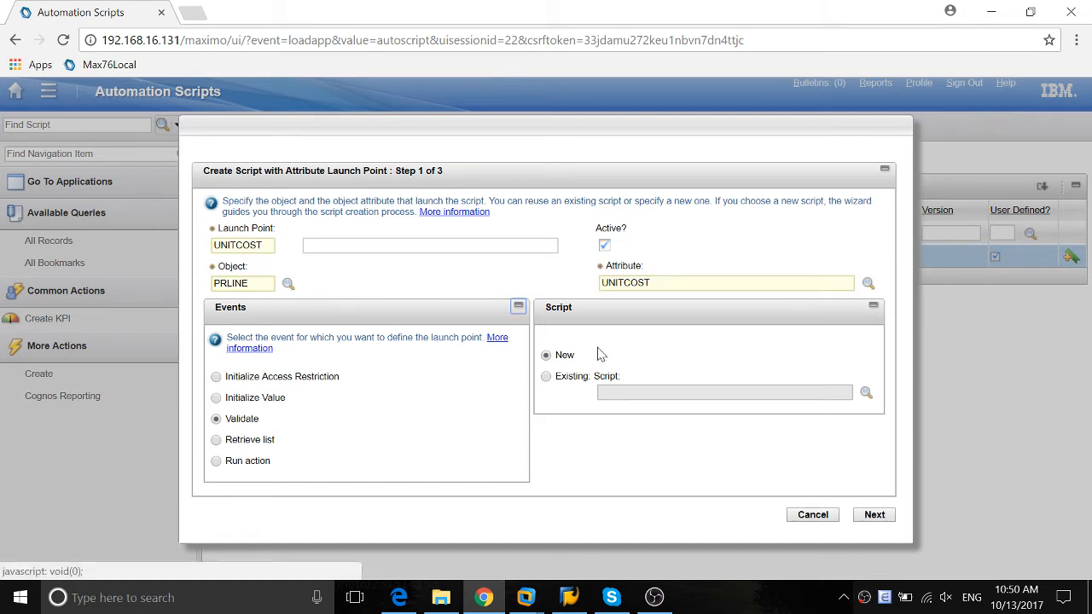
Assign the existing script ENTER_REMARK to the launch point and proceed to its variables
click(547, 377)
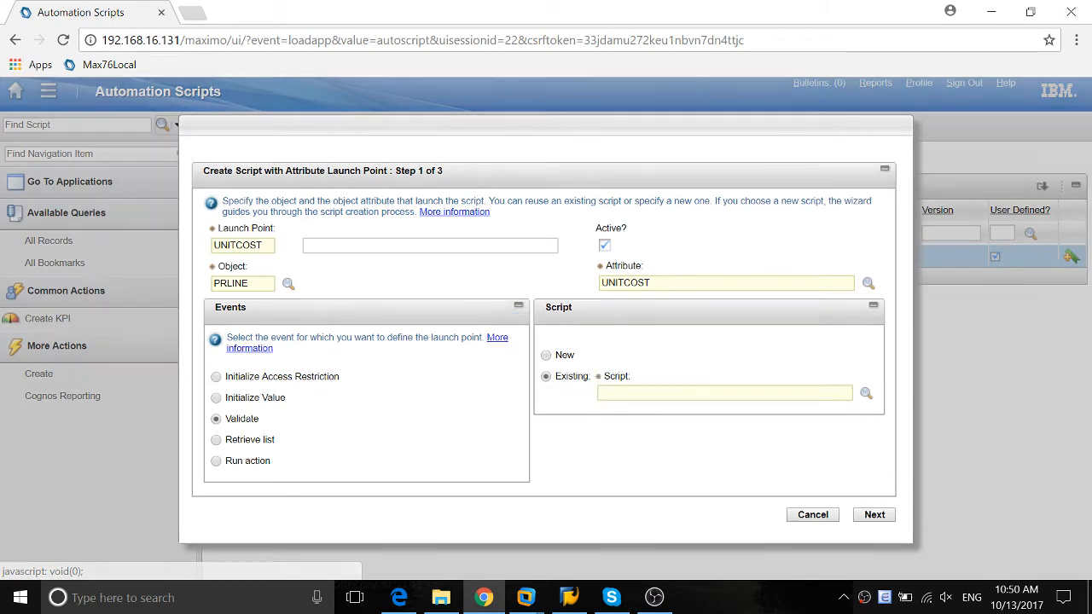
click(865, 393)
click(422, 361)
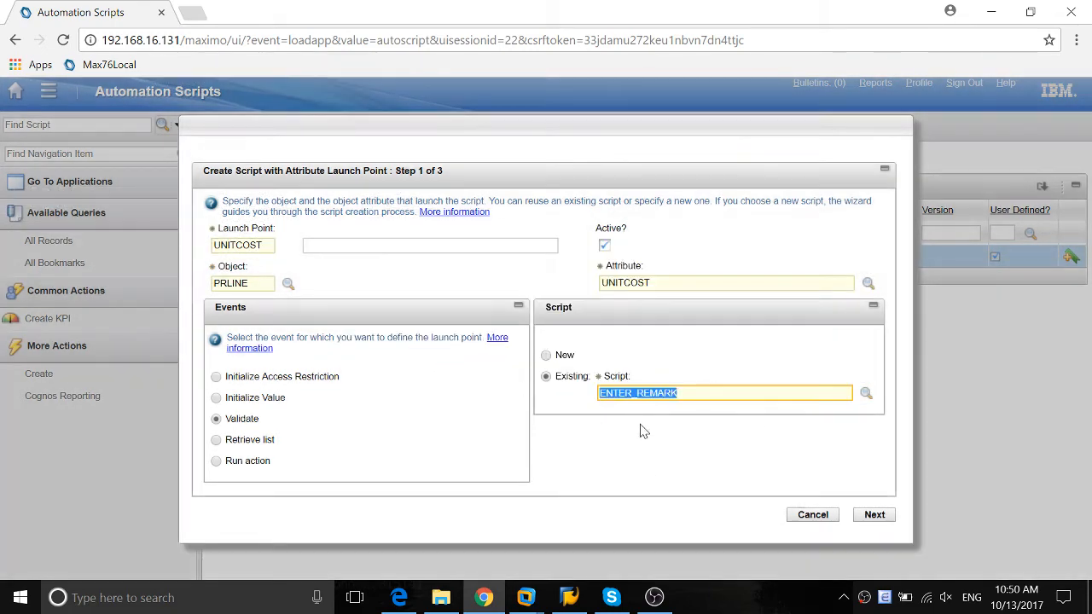
click(874, 515)
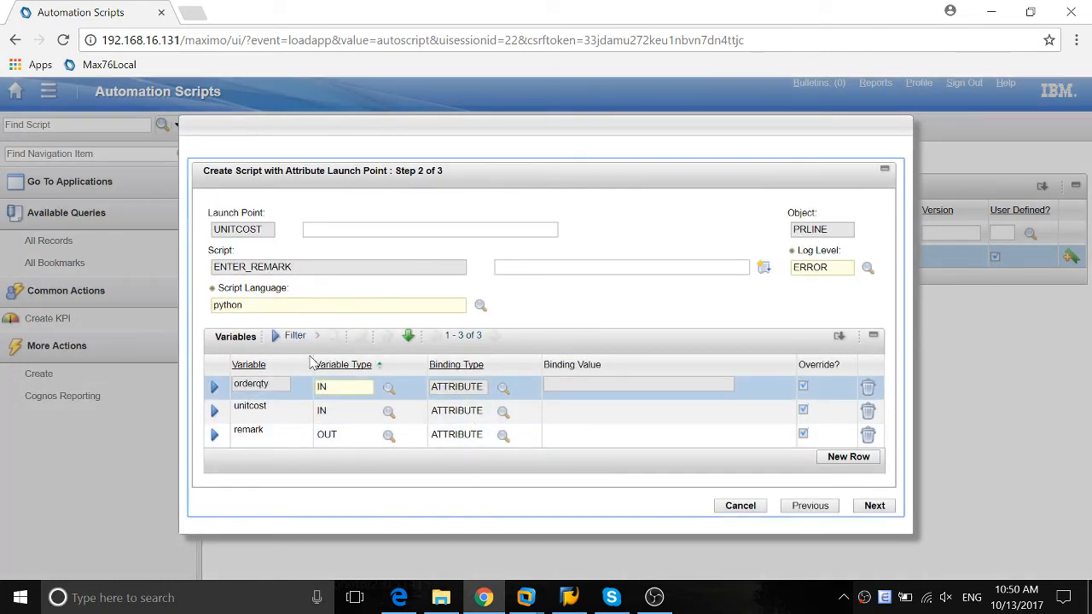
Set the launch point attribute of the orderqty variable to orderqty
click(214, 387)
scroll(435, 351, down, 3)
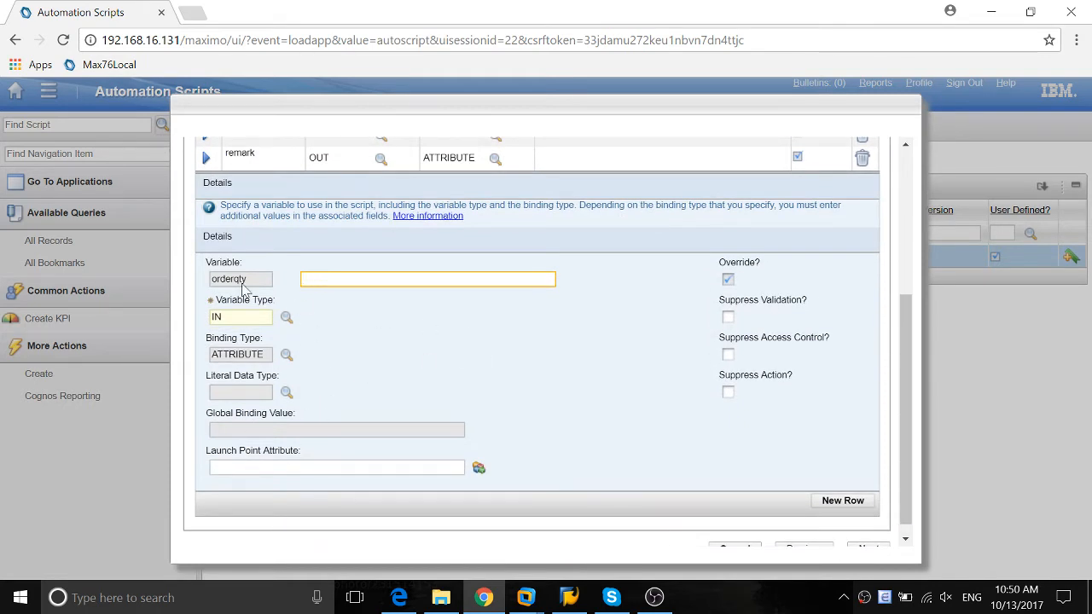
click(285, 466)
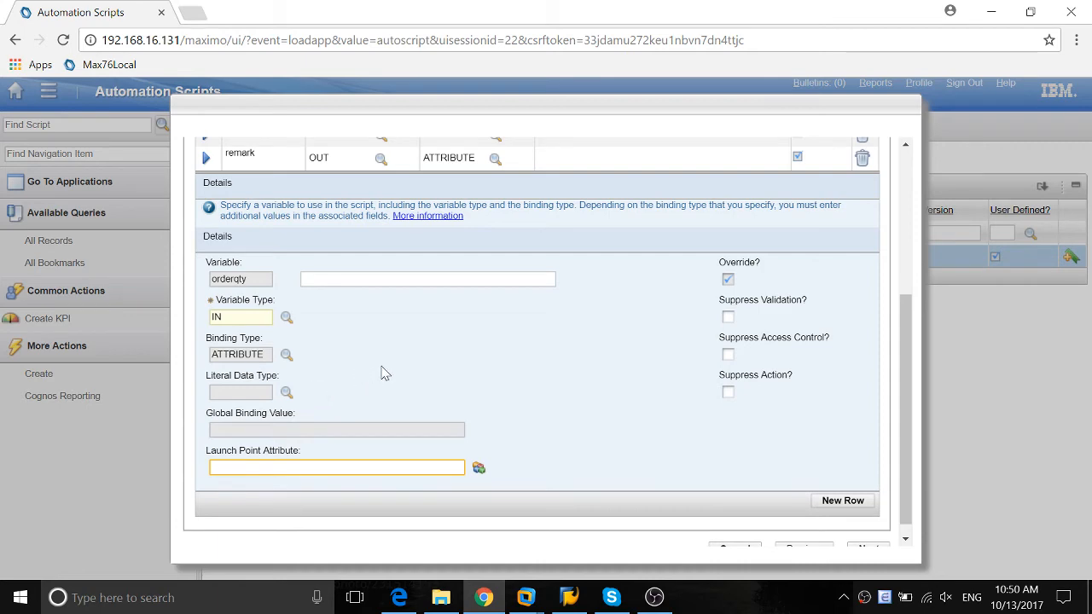
scroll(328, 379, up, 3)
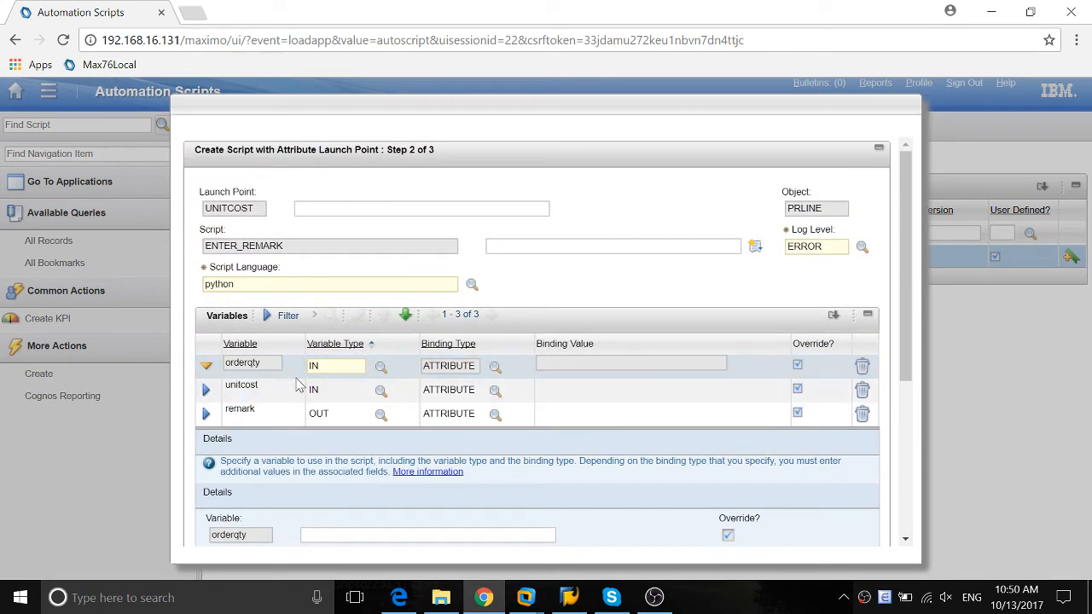
scroll(268, 367, down, 3)
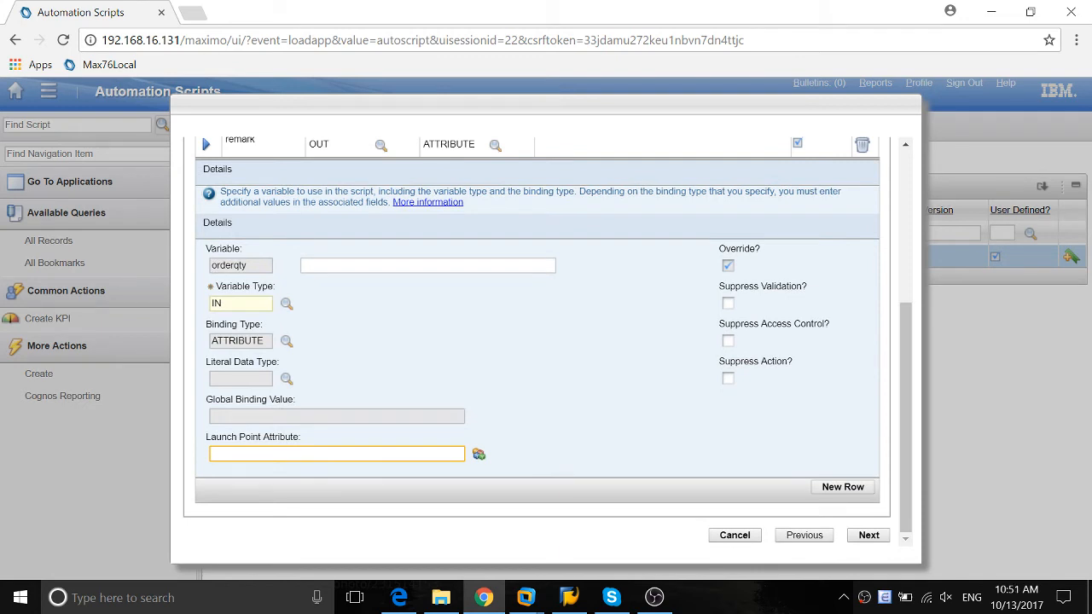
key(Tab)
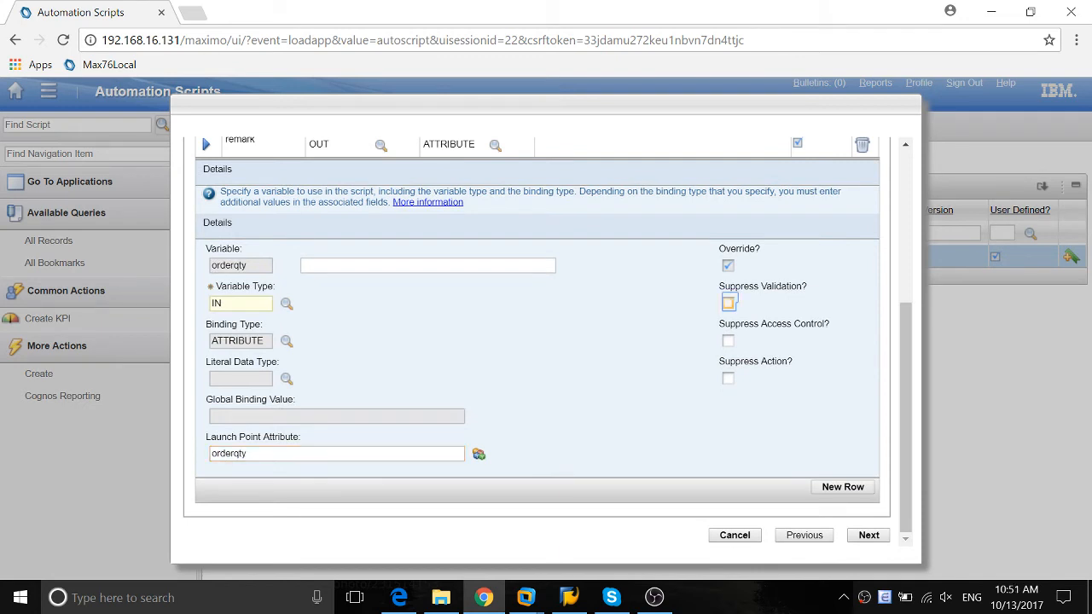
Set the launch point attribute of the unitcost variable to unitcost
scroll(466, 316, up, 2)
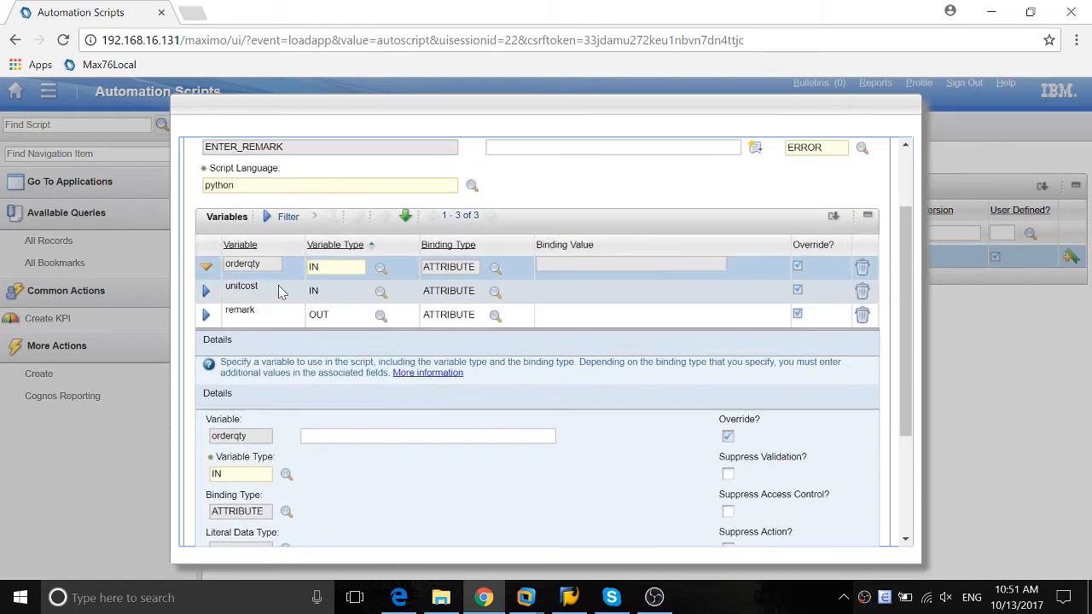
click(264, 289)
scroll(256, 426, down, 3)
click(256, 453)
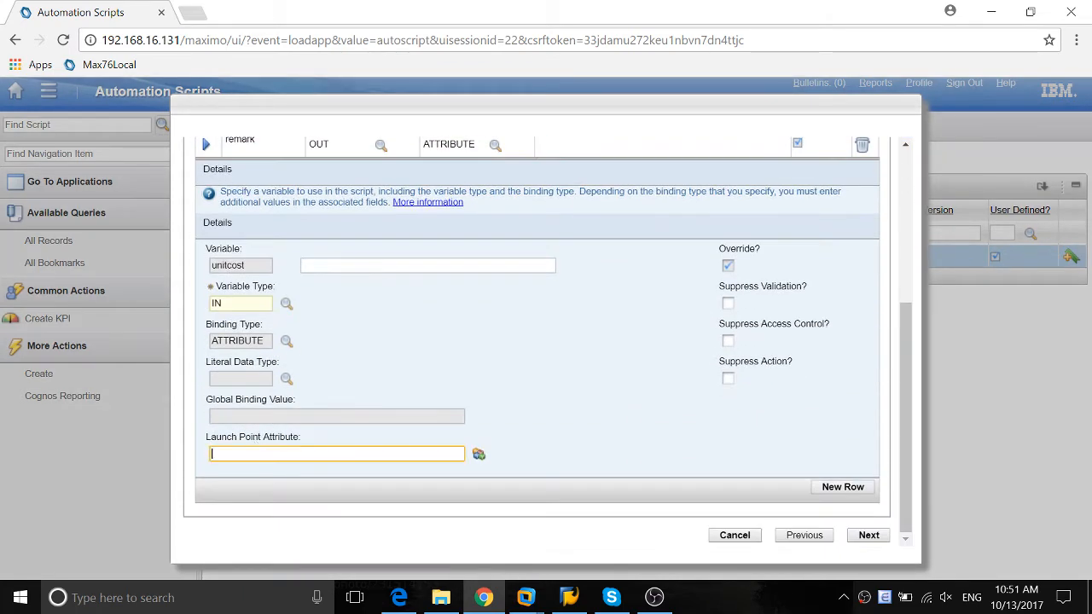
text(unitcost)
Set the launch point attribute of the remark variable to remark
scroll(466, 341, up, 4)
click(239, 310)
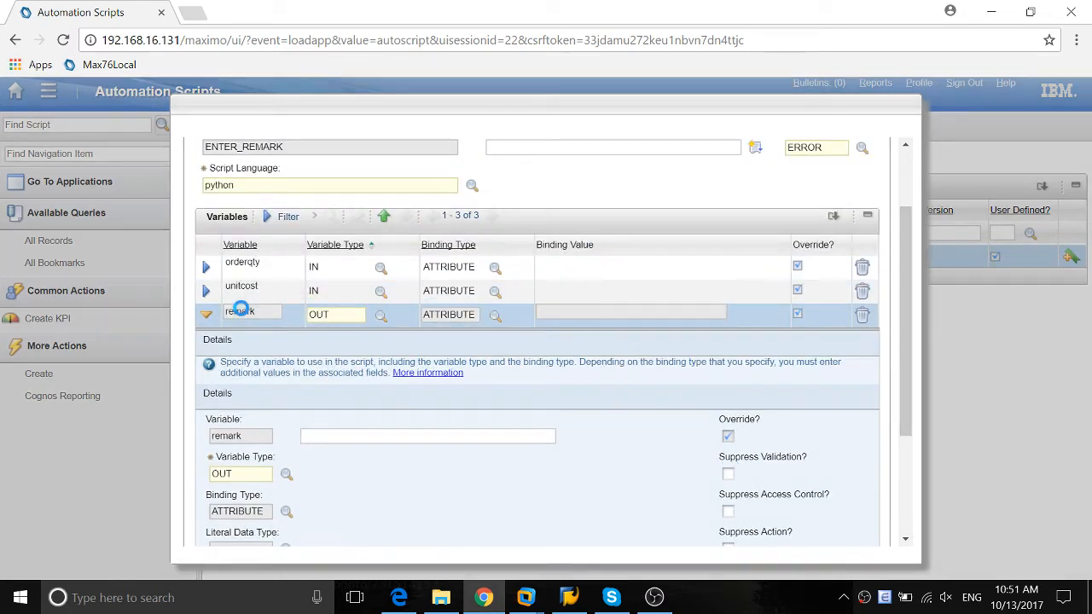
scroll(239, 311, down, 3)
click(256, 453)
text(remar)
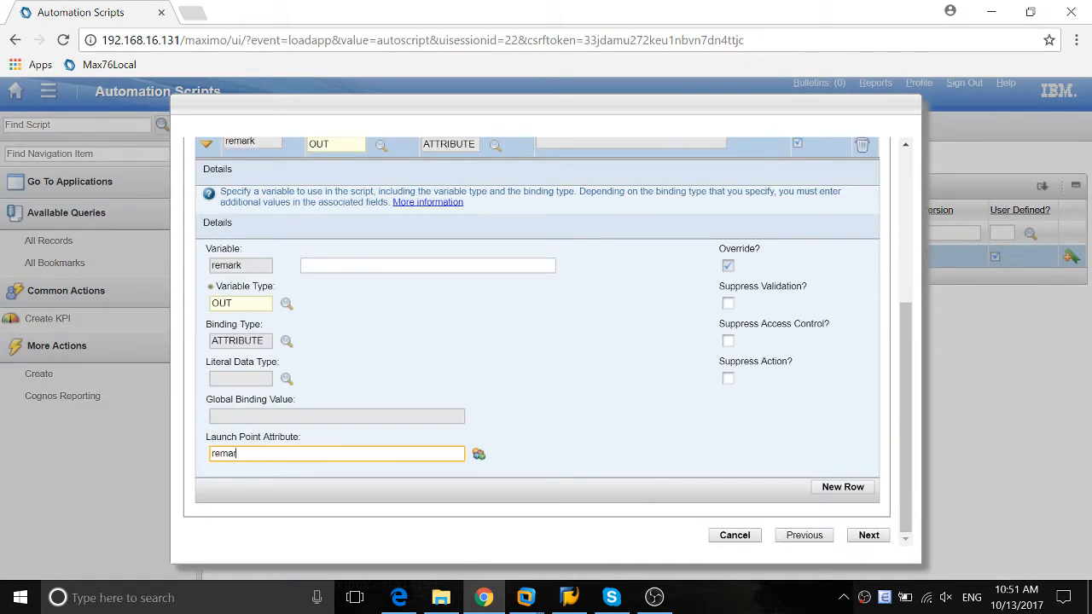
text(k)
key(Tab)
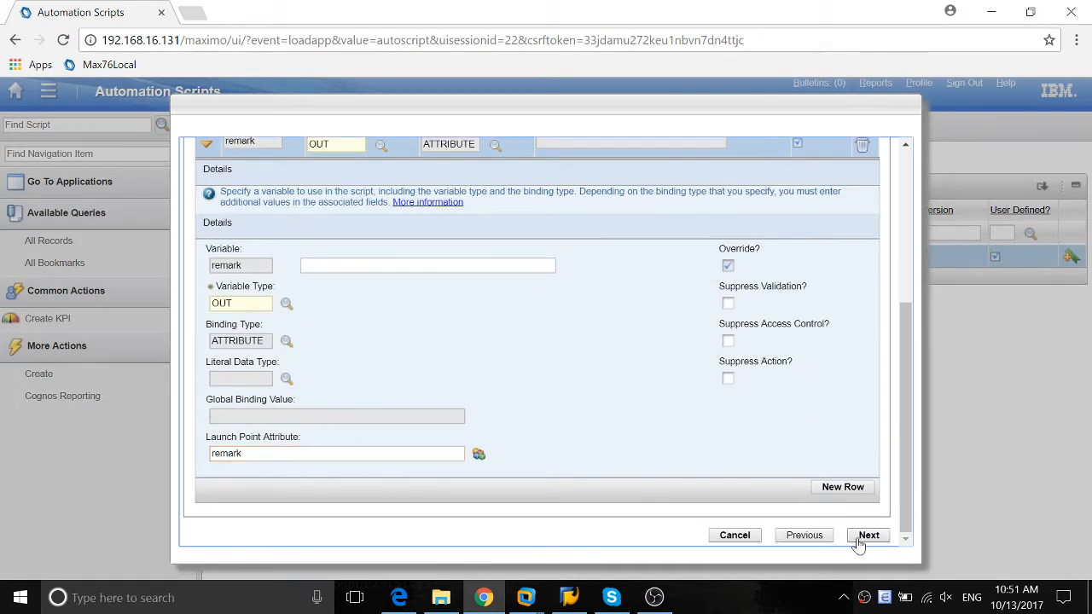
Create the UNITCOST launch point with the existing source code and display the launch points of ENTER_REMARK
click(864, 535)
click(337, 320)
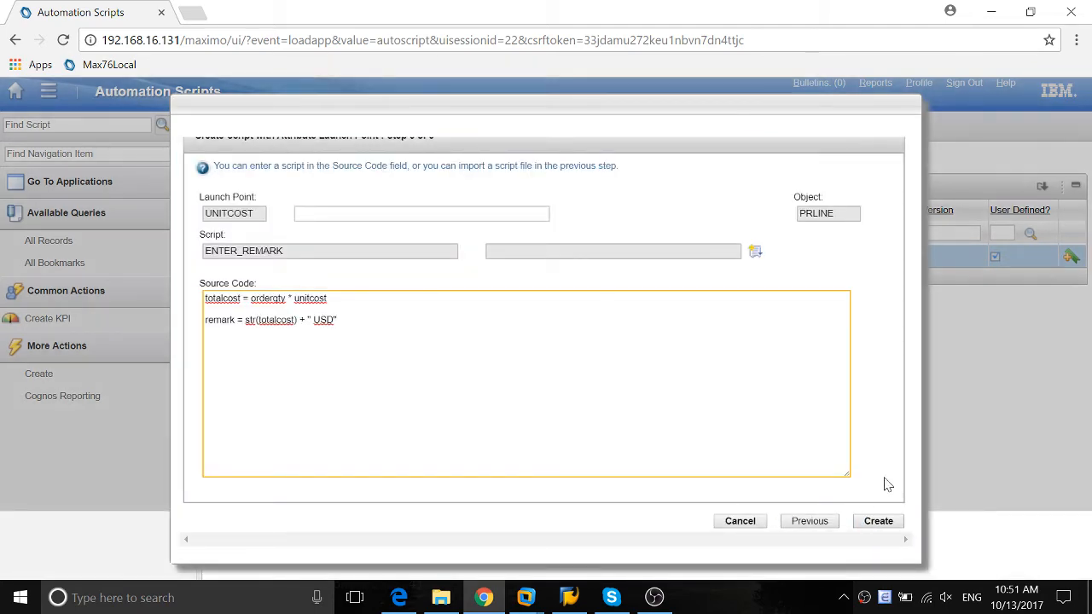
click(863, 521)
click(865, 534)
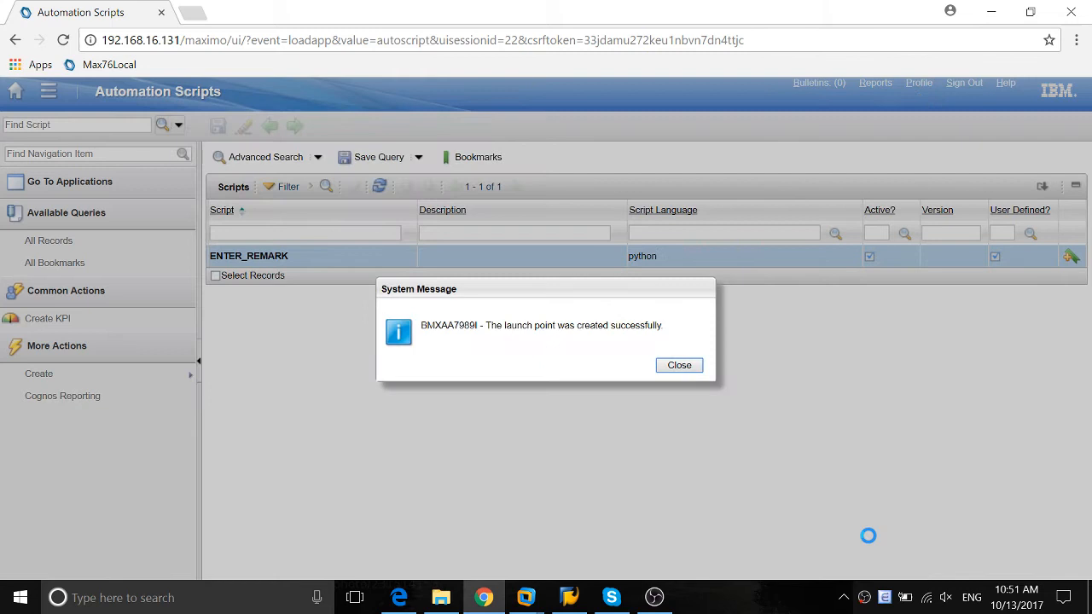
click(679, 366)
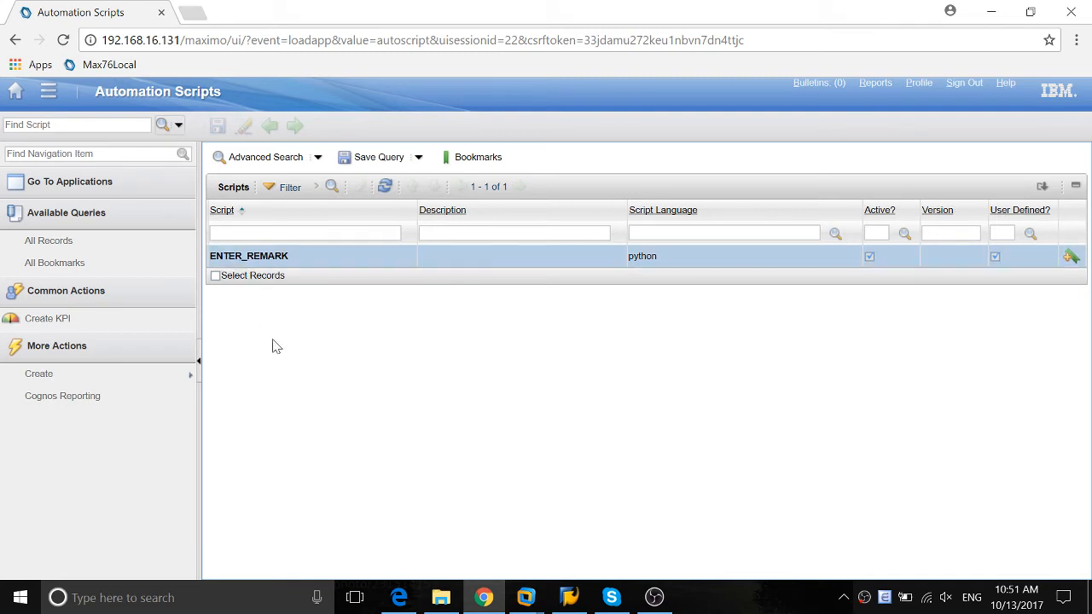
click(245, 256)
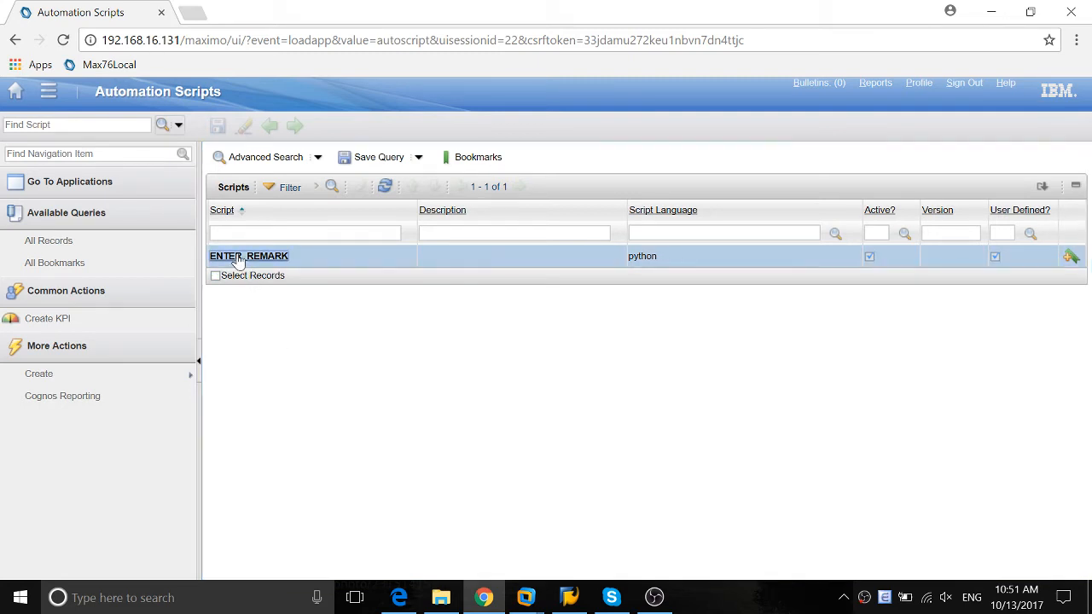
click(475, 156)
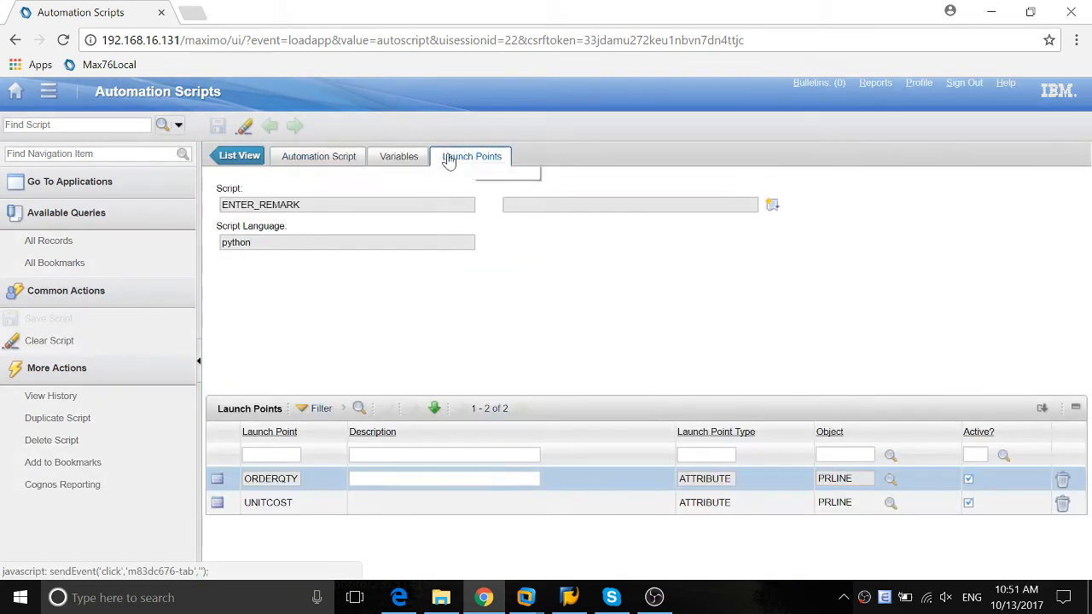
Switch to the open purchase requisition in Edge and compare the line's Remarks with its quantity, unit cost and line cost
double_click(254, 502)
click(219, 478)
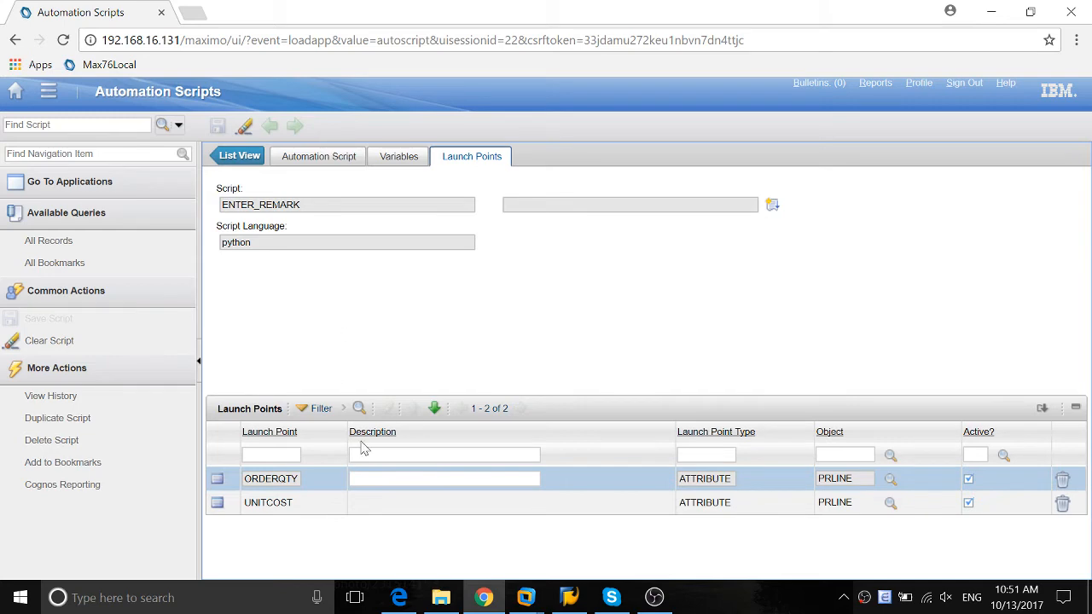
click(399, 601)
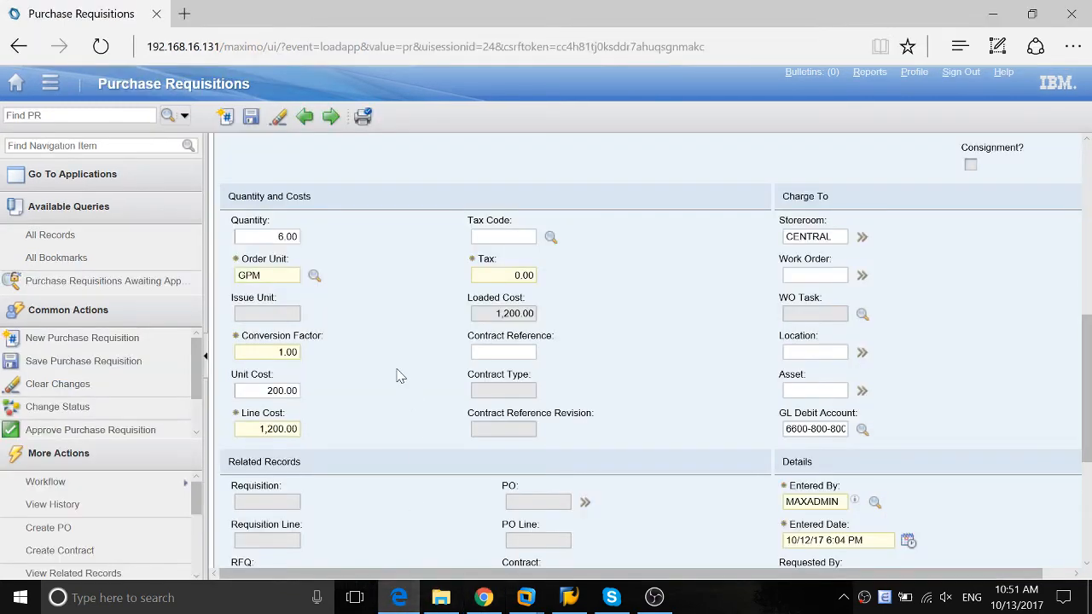
scroll(396, 376, up, 3)
scroll(388, 401, down, 3)
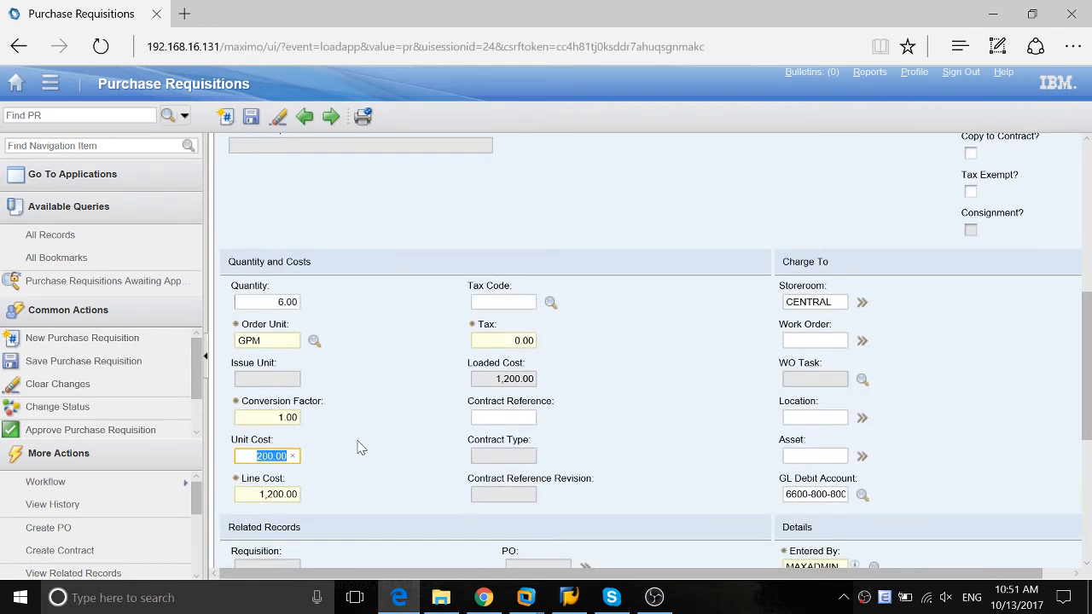
scroll(392, 410, up, 2)
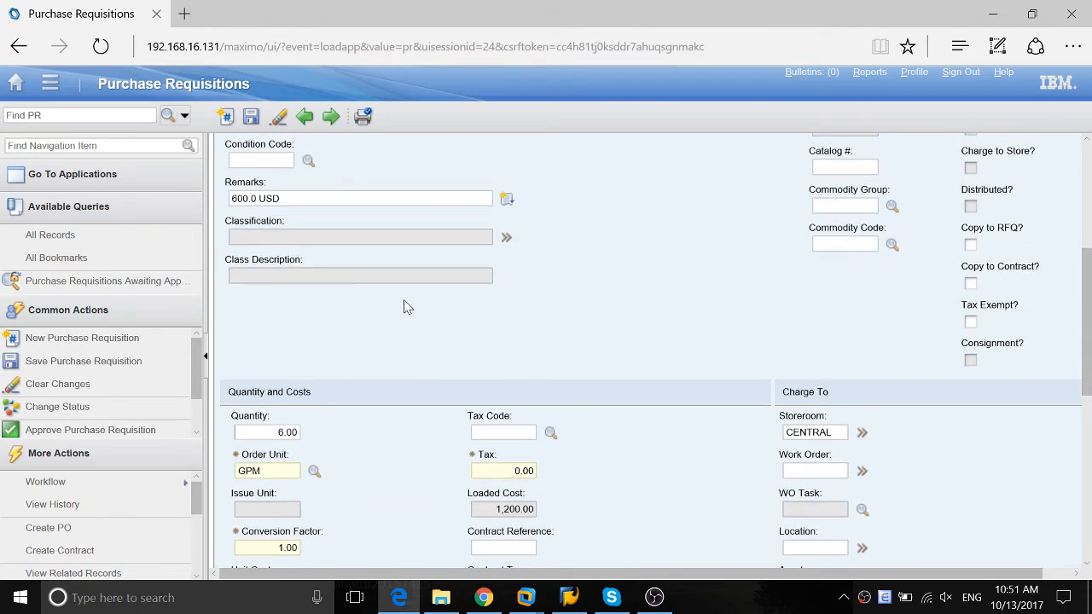
scroll(350, 388, down, 4)
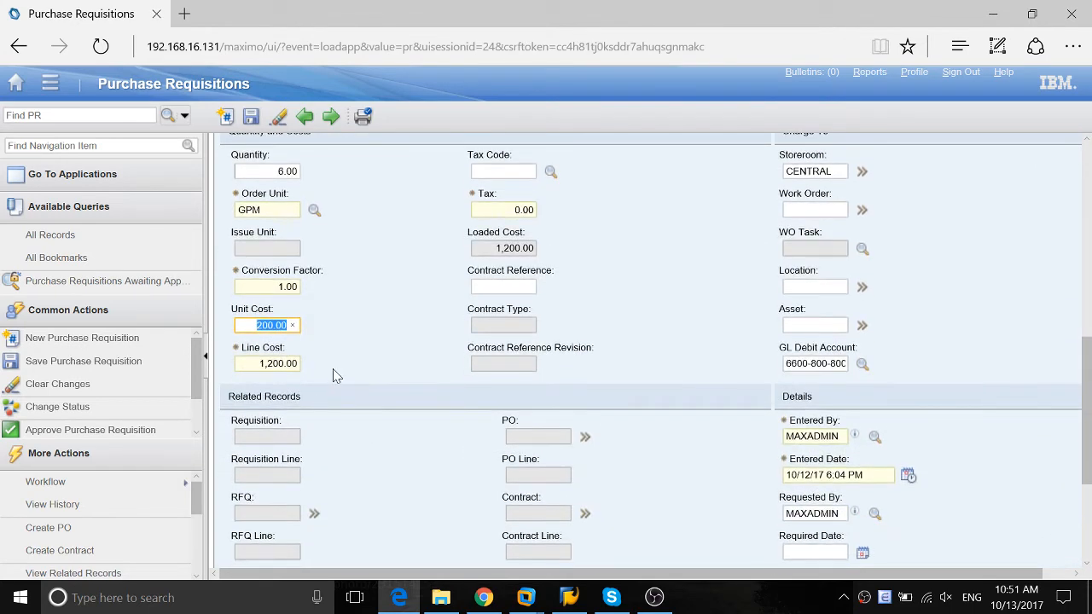
click(390, 309)
Leave the requisition without saving and reopen Purchase Requisitions to list the records
click(16, 83)
click(608, 365)
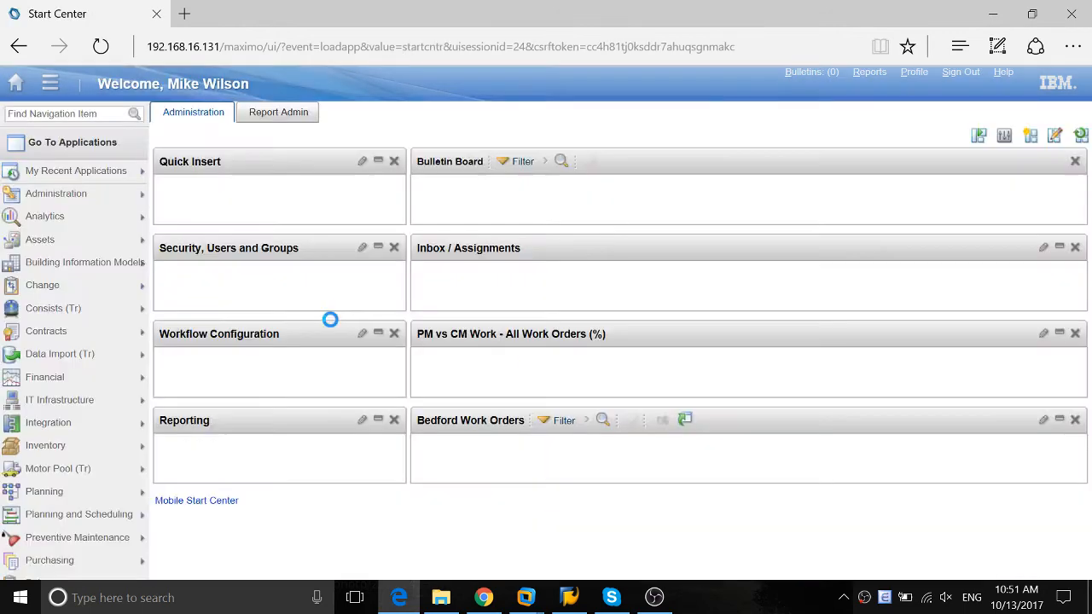
mouse_move(73, 476)
mouse_move(85, 560)
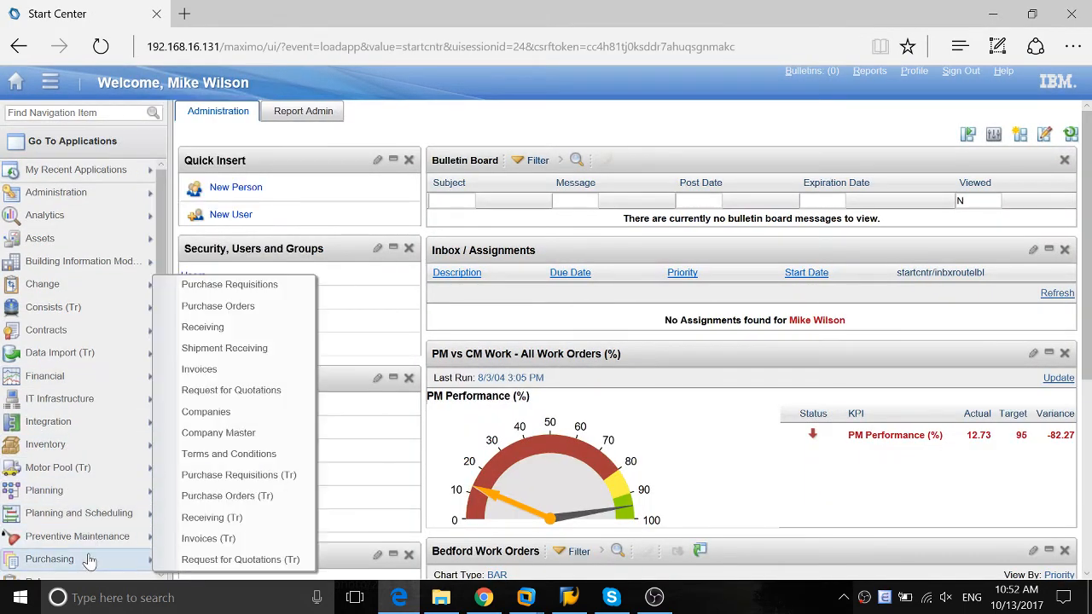
click(253, 287)
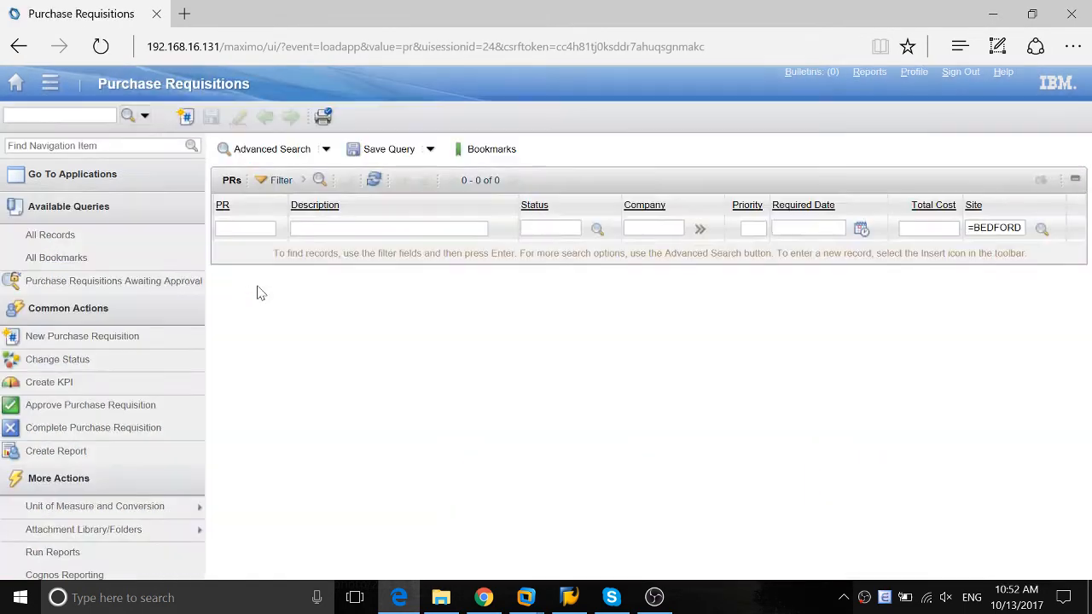
scroll(253, 334, down, 3)
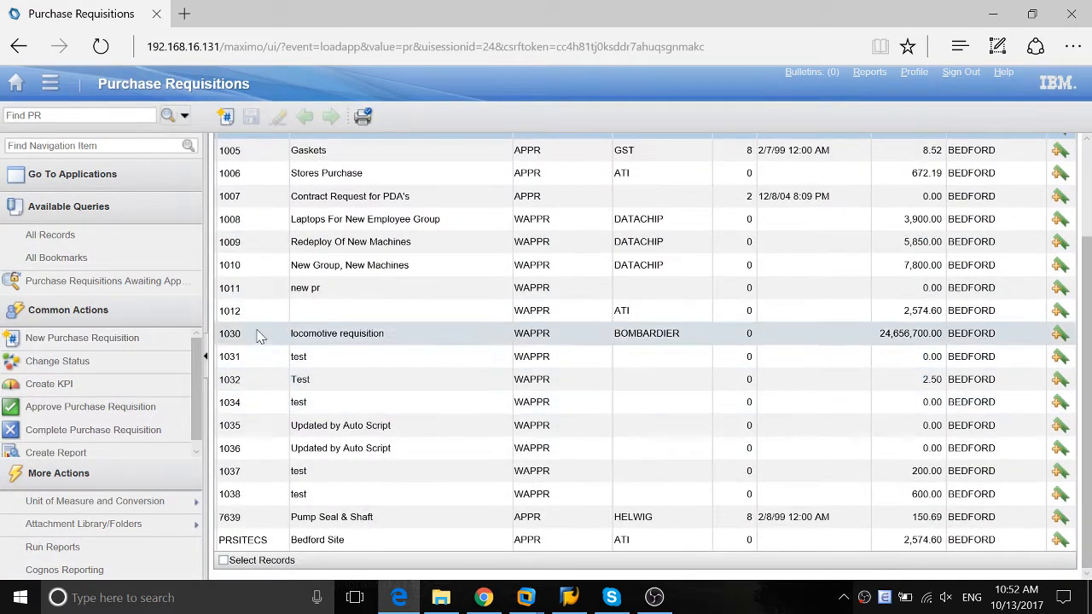
click(229, 355)
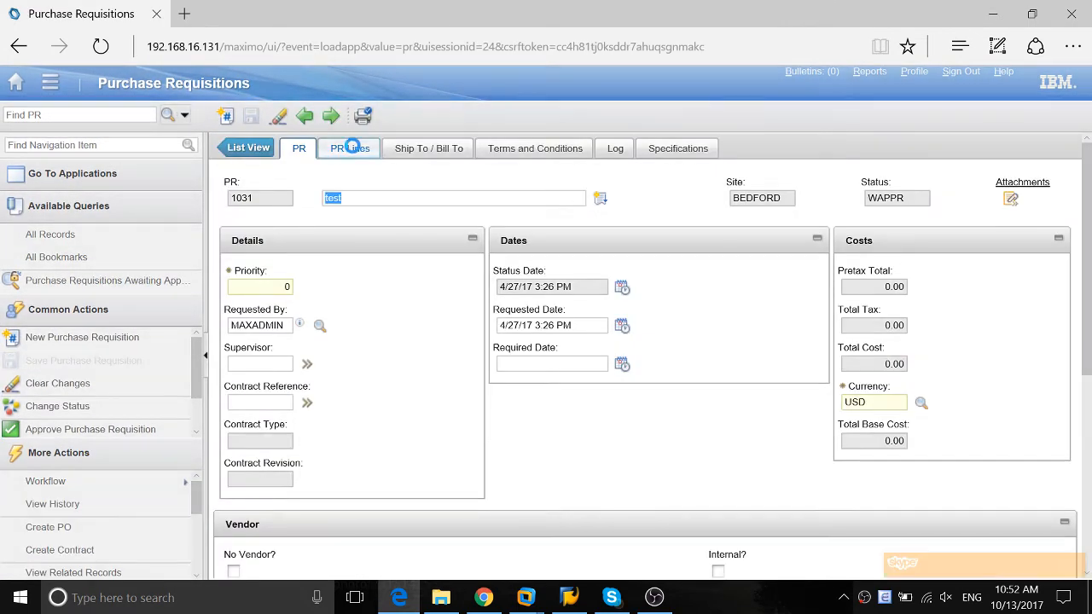
click(348, 147)
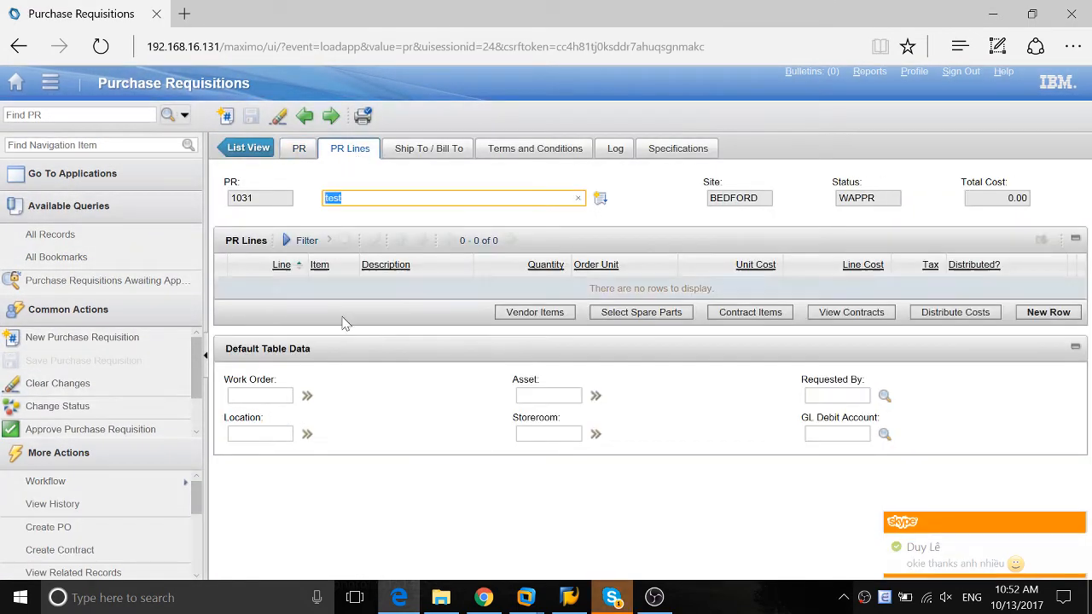
click(248, 150)
Open purchase requisition 1038 and expand the details of its Brake Parts line
scroll(262, 401, down, 3)
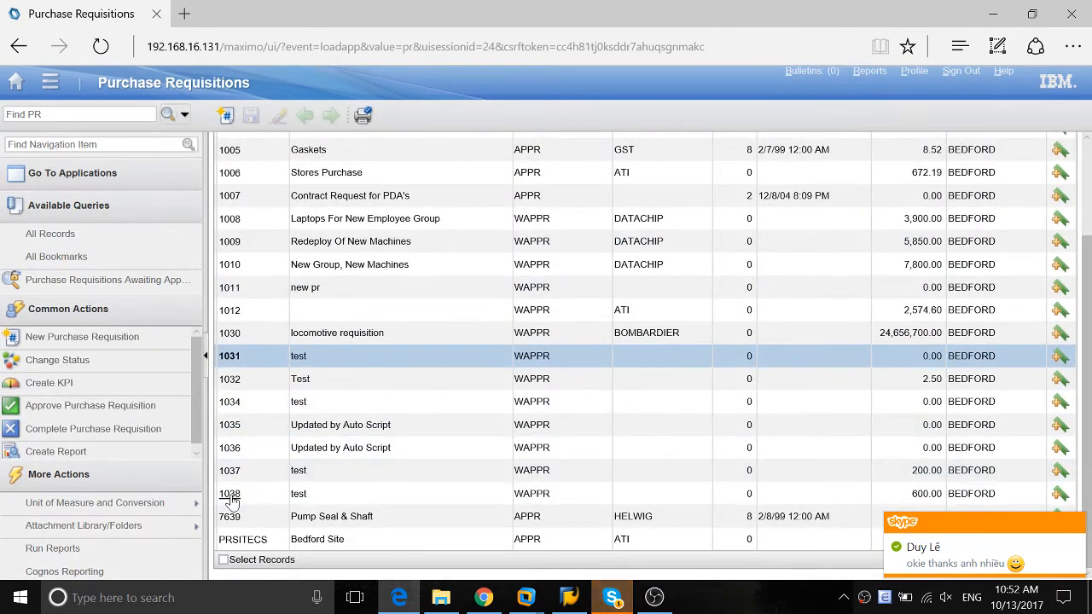
click(230, 458)
click(350, 149)
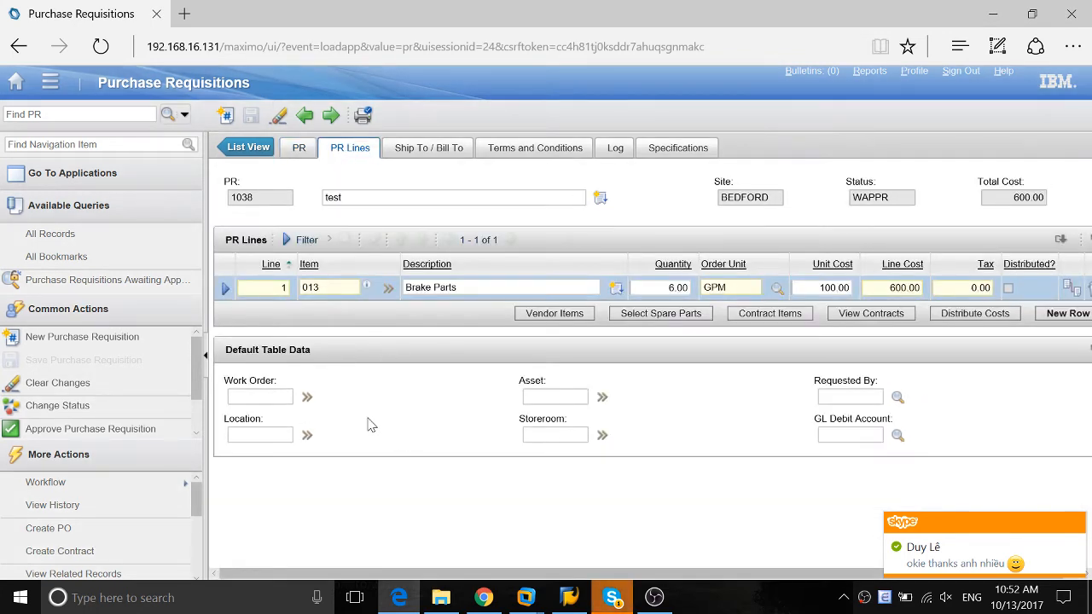
click(225, 287)
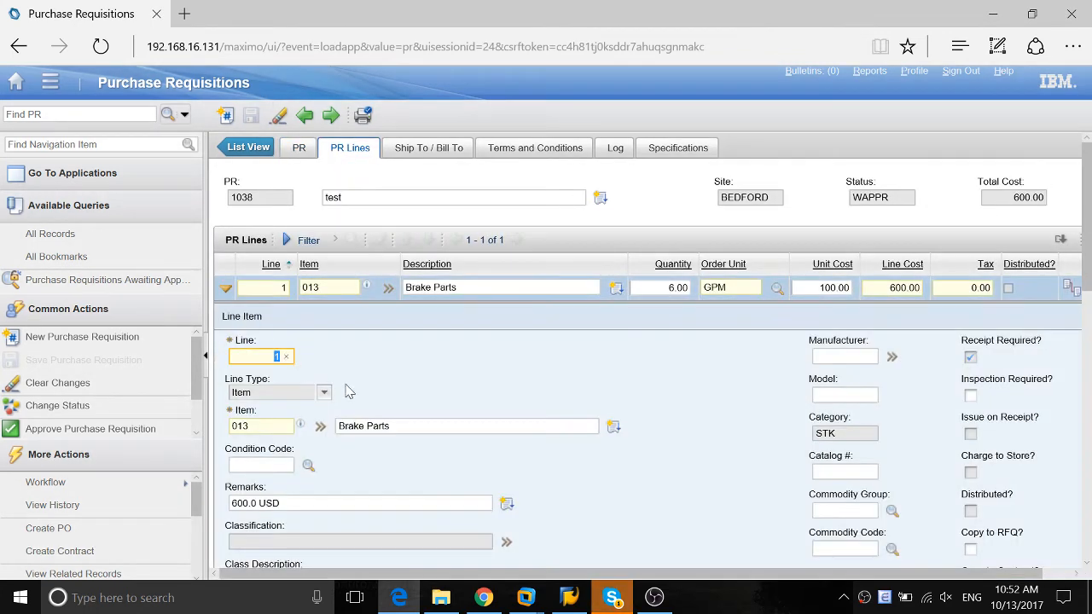
Set the Brake Parts line's quantity to 7
scroll(383, 350, down, 5)
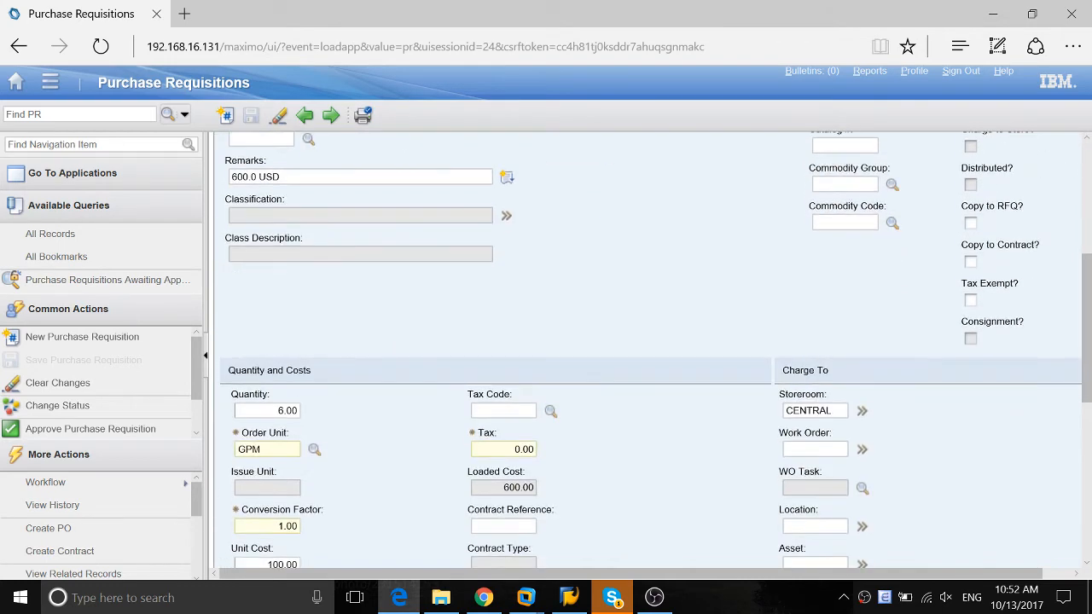
click(288, 411)
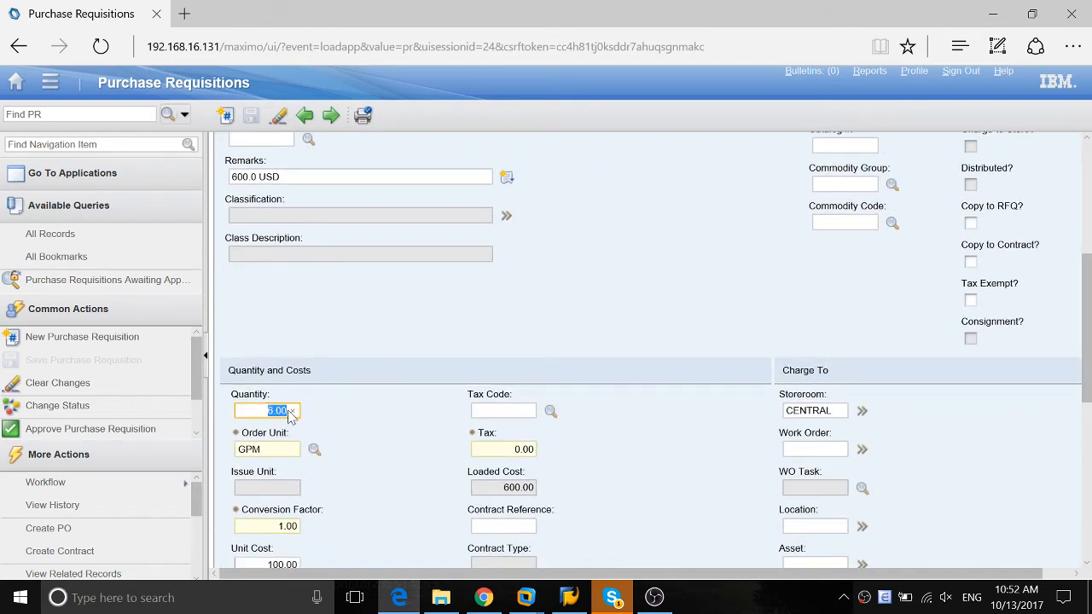
text(7)
key(Tab)
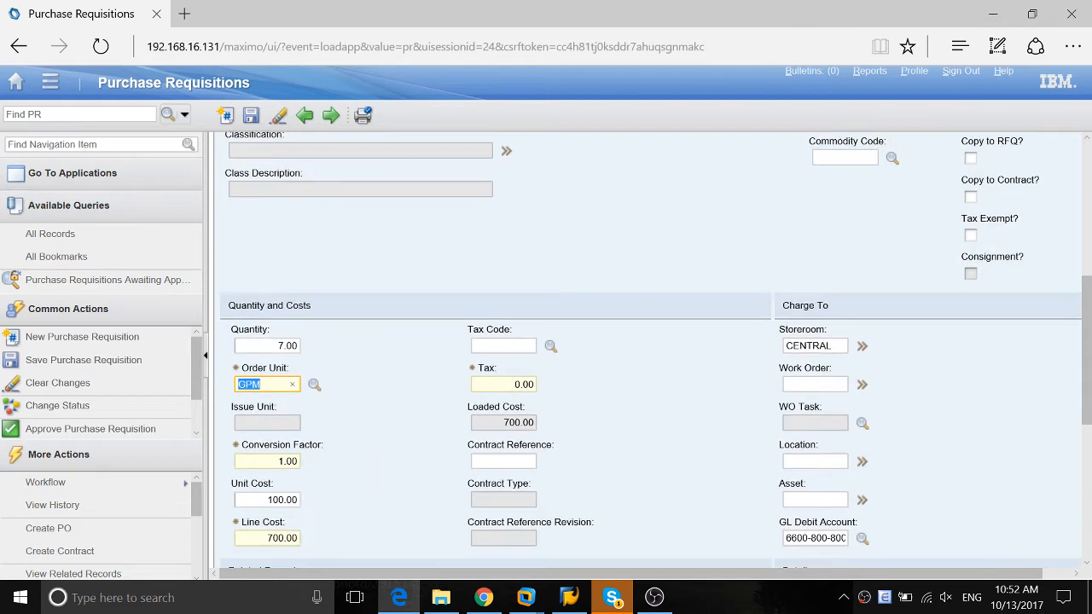
Set the Brake Parts line's unit cost to 500 and check its Remarks
click(261, 500)
drag(257, 500, 313, 495)
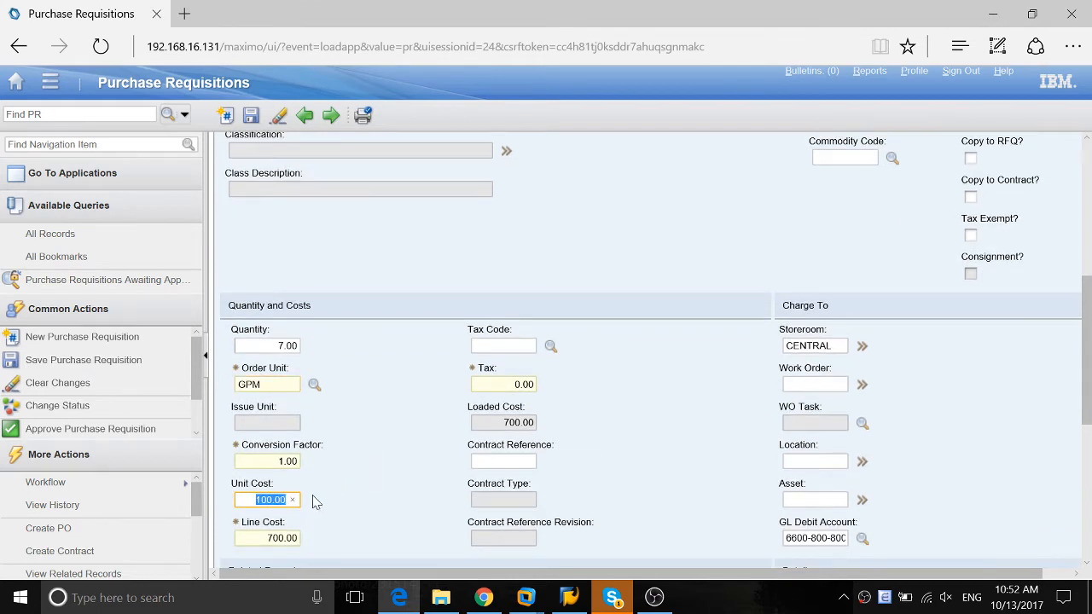
text(5)
click(337, 473)
scroll(339, 471, up, 1)
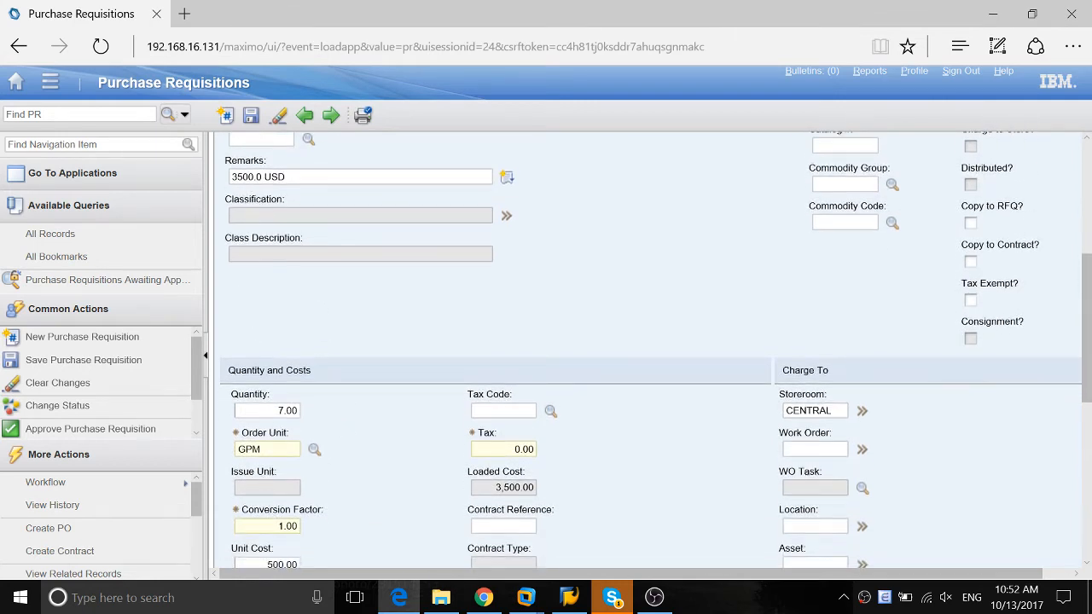
Set the Brake Parts line's unit cost to 2 and check its Remarks
click(258, 564)
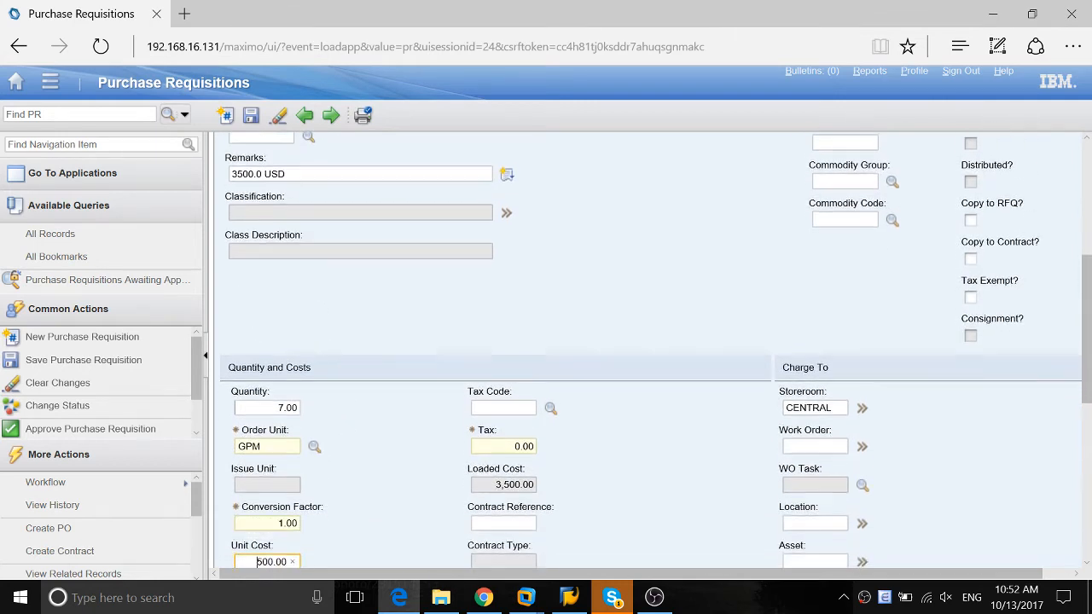
double_click(260, 561)
text(2)
key(Tab)
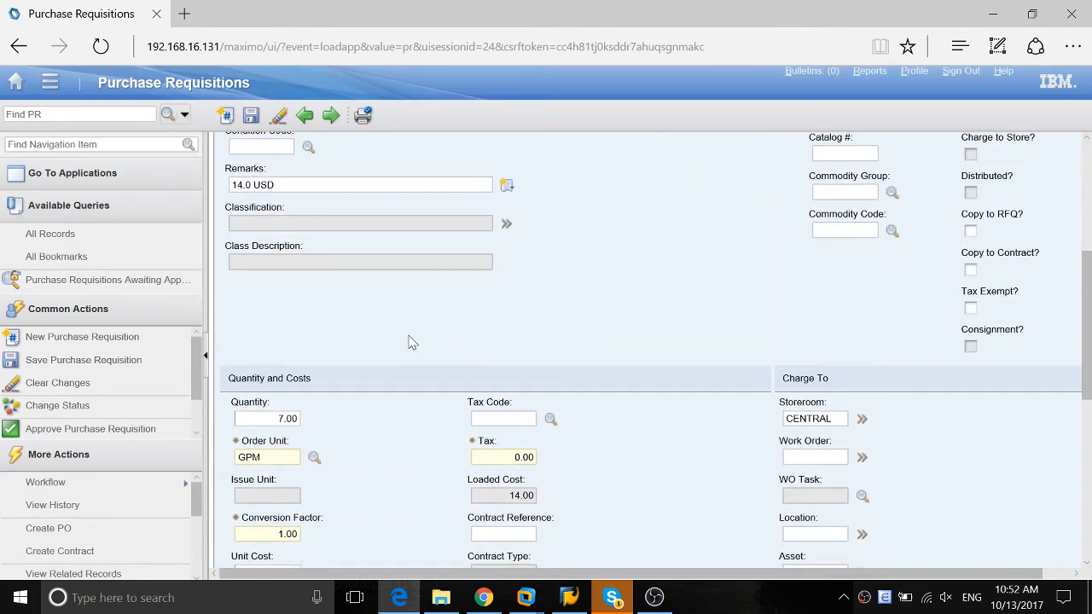
scroll(629, 241, up, 3)
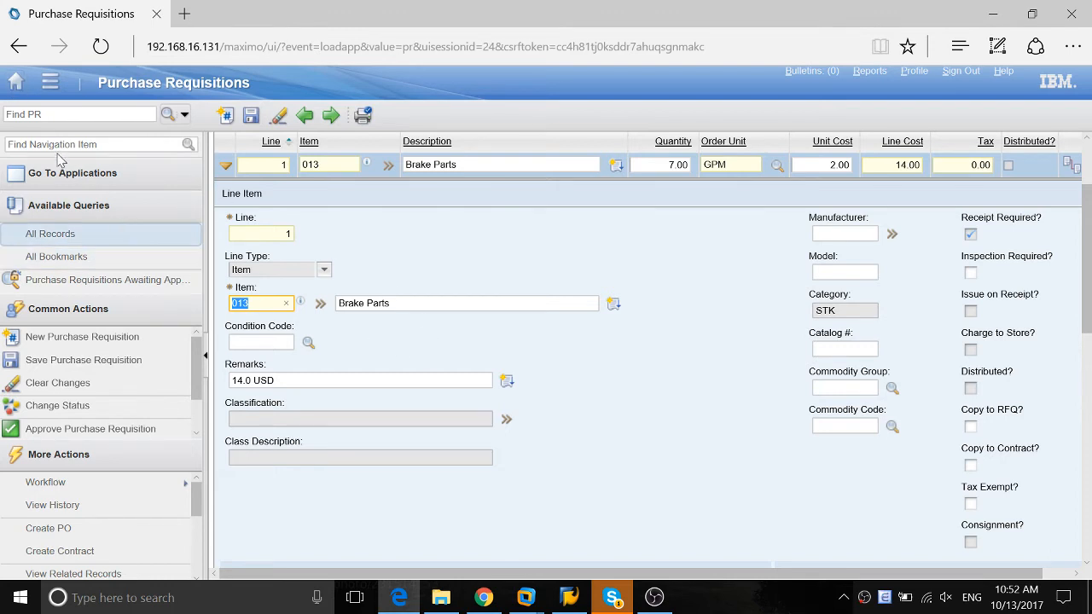
Leave the requisition, open Item Master from the inventory applications and list all items
click(15, 82)
click(622, 359)
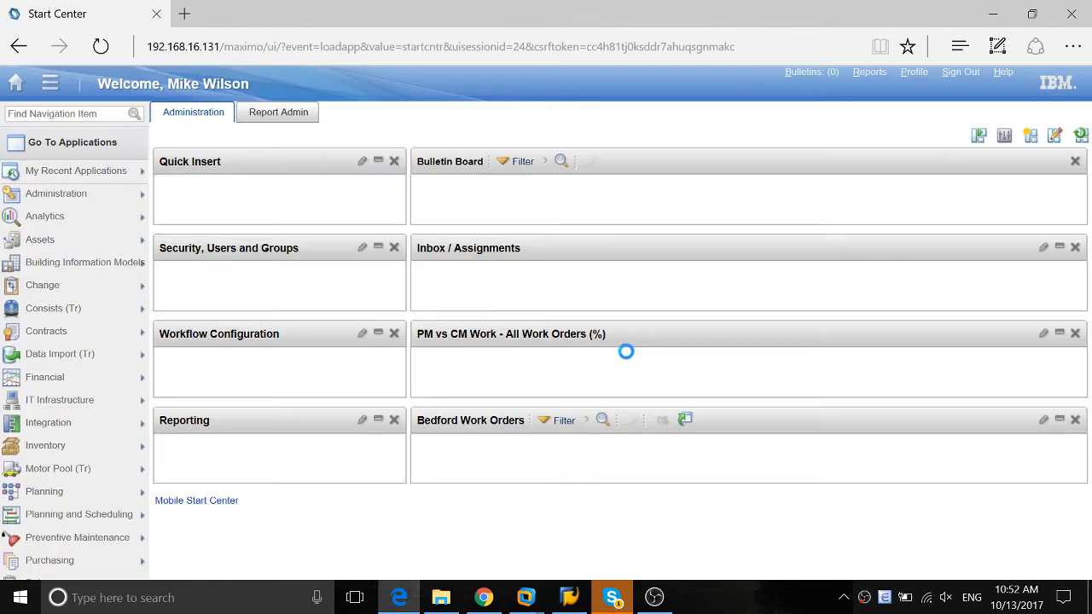
mouse_move(165, 331)
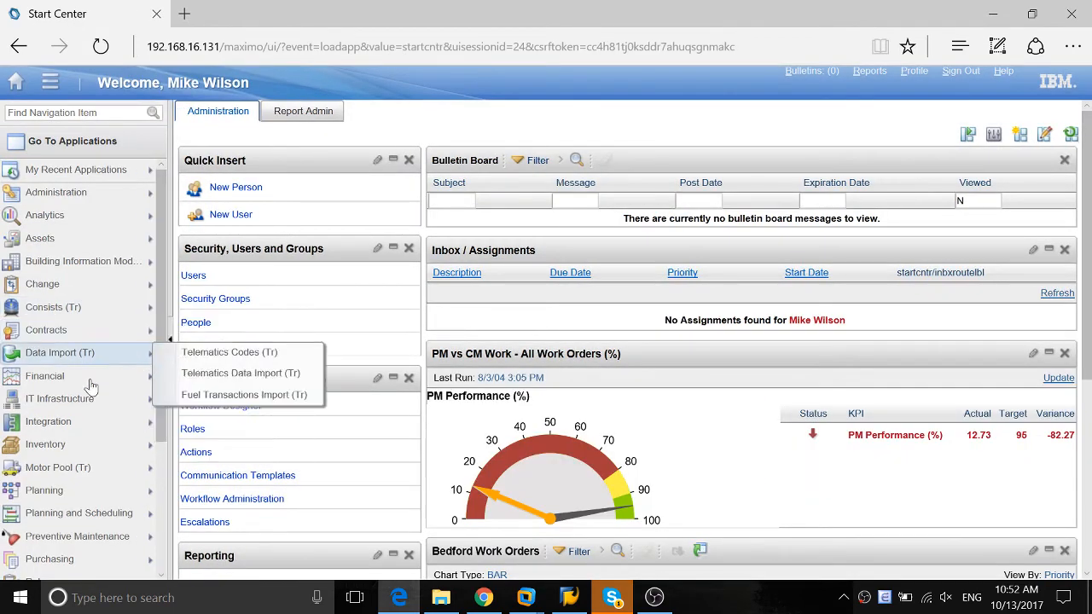
mouse_move(81, 446)
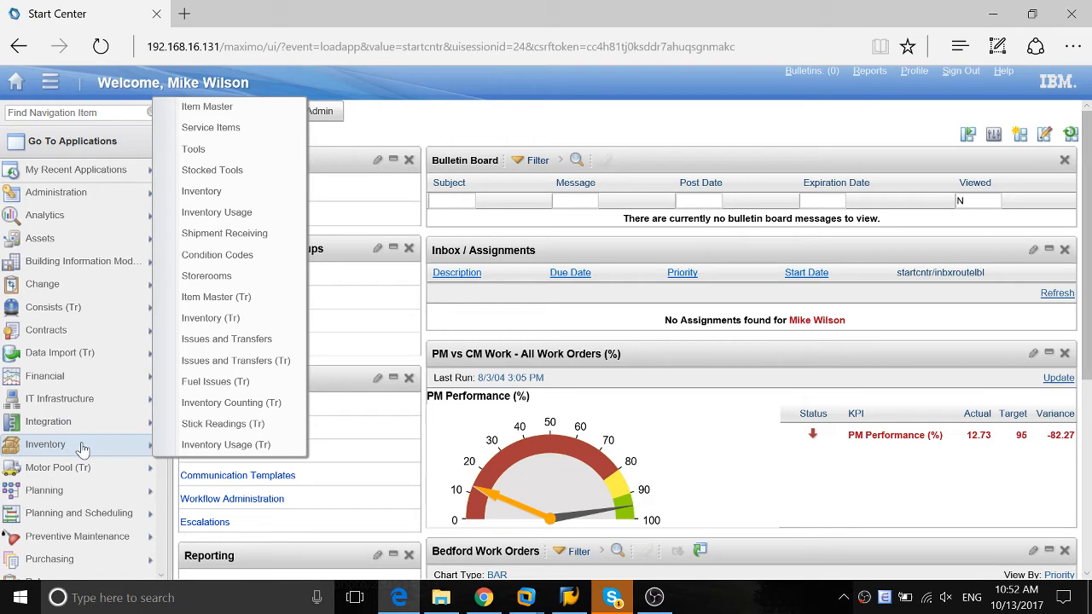
click(210, 107)
key(Return)
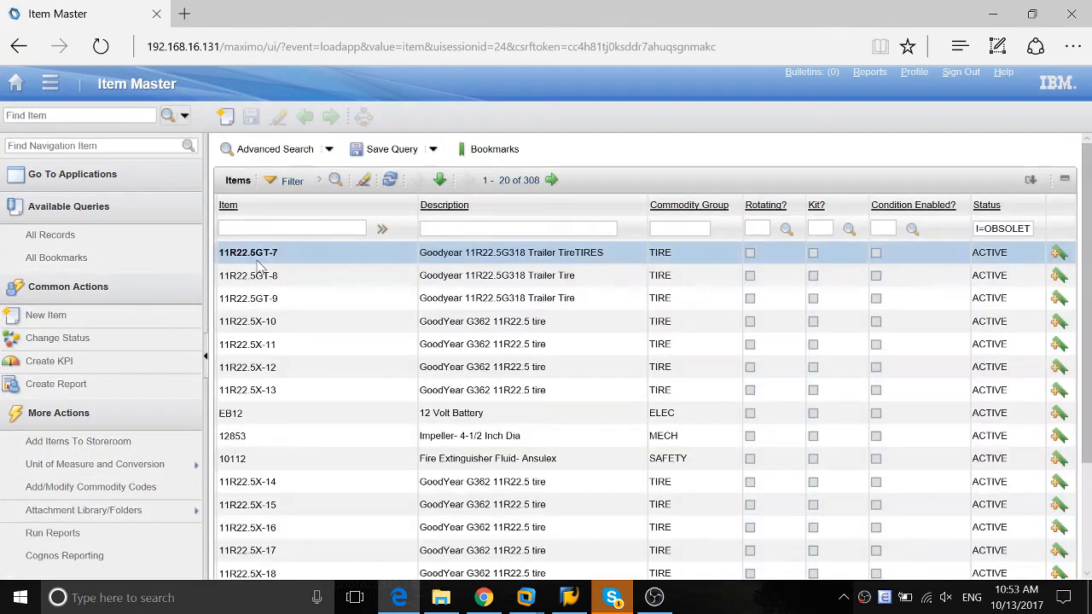
Open item 12853 and examine its description and commodity group description
click(232, 436)
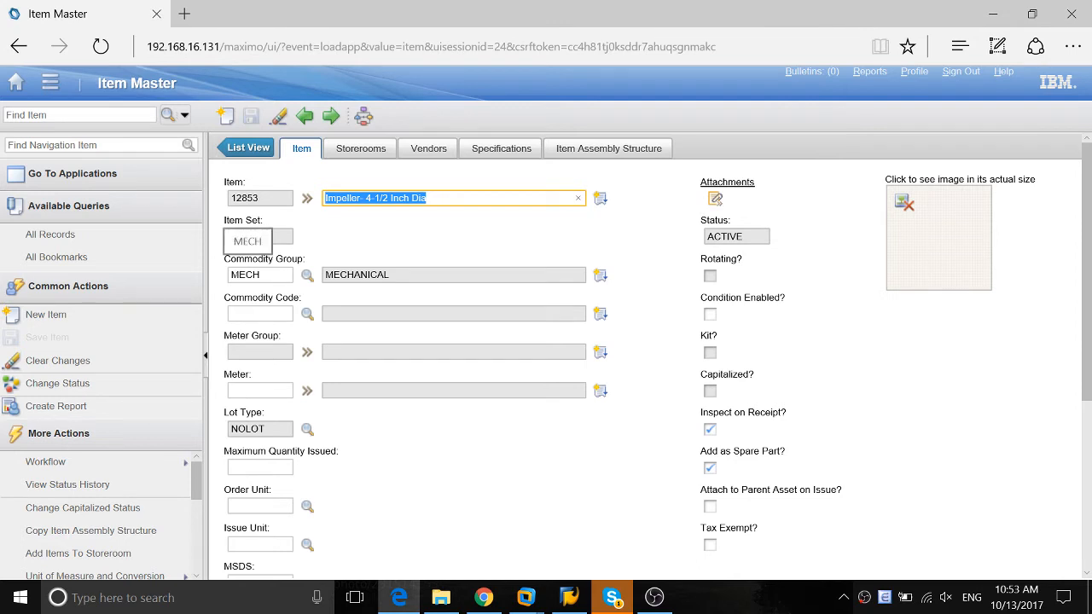
click(384, 275)
click(407, 227)
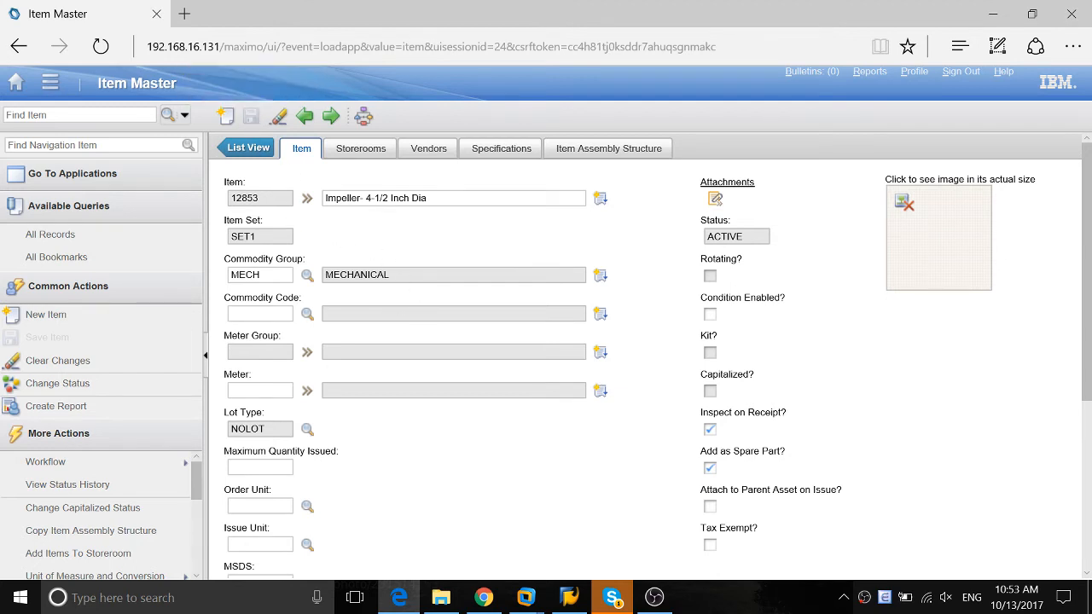
drag(326, 274, 408, 280)
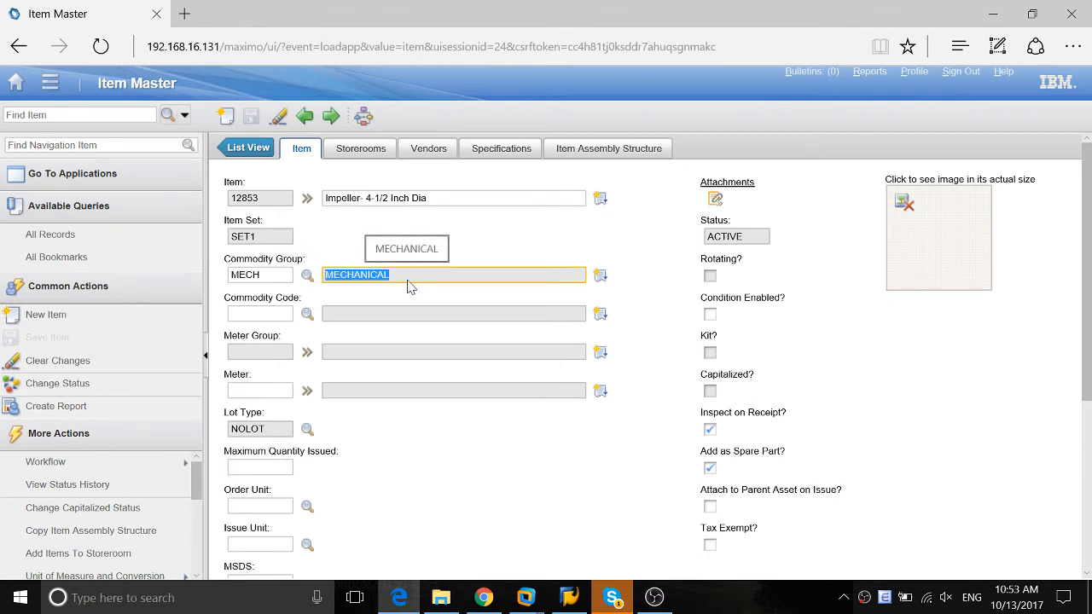
click(465, 199)
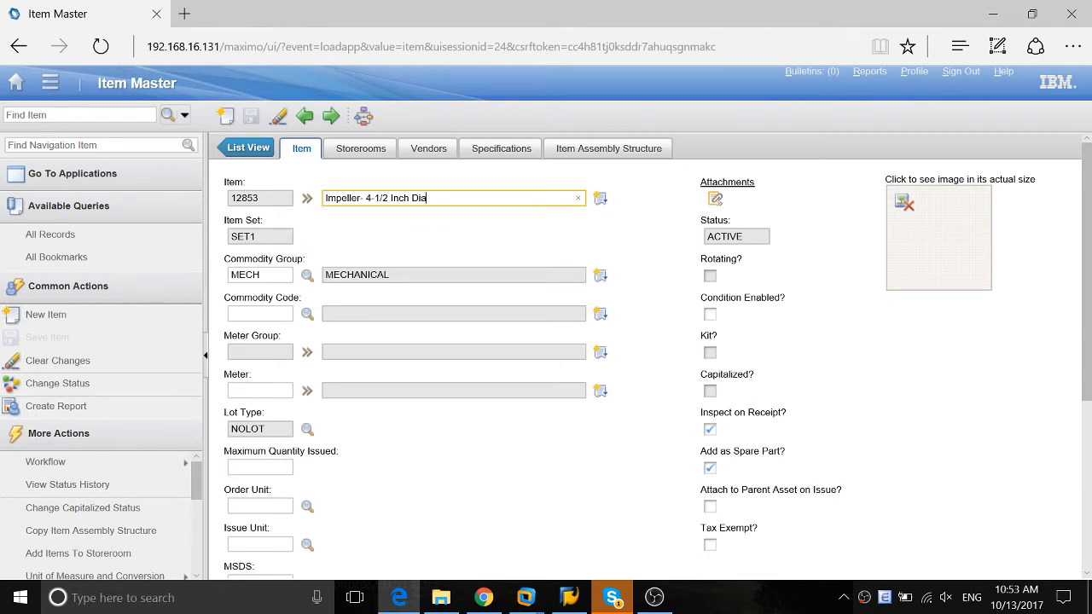
click(440, 249)
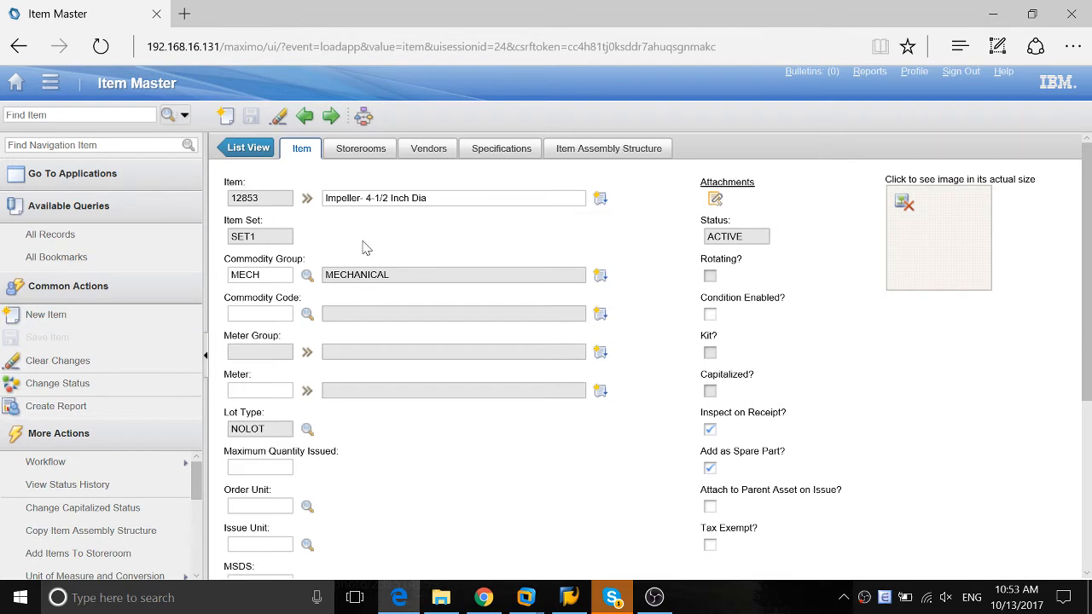
Open Automation Scripts from the platform configuration applications and start creating a script with an object launch point
click(13, 86)
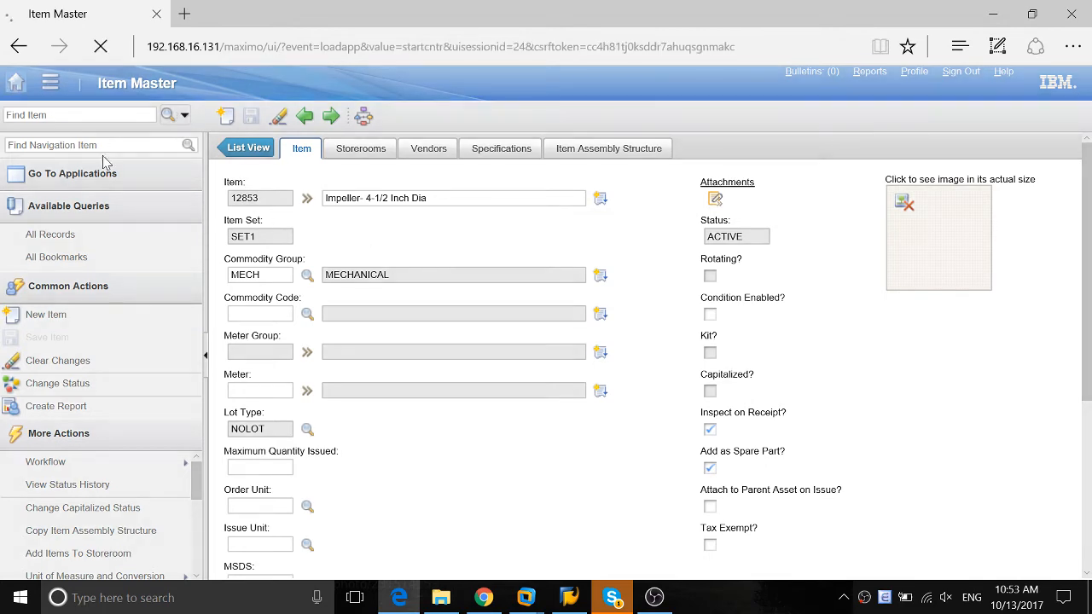
scroll(77, 528, down, 3)
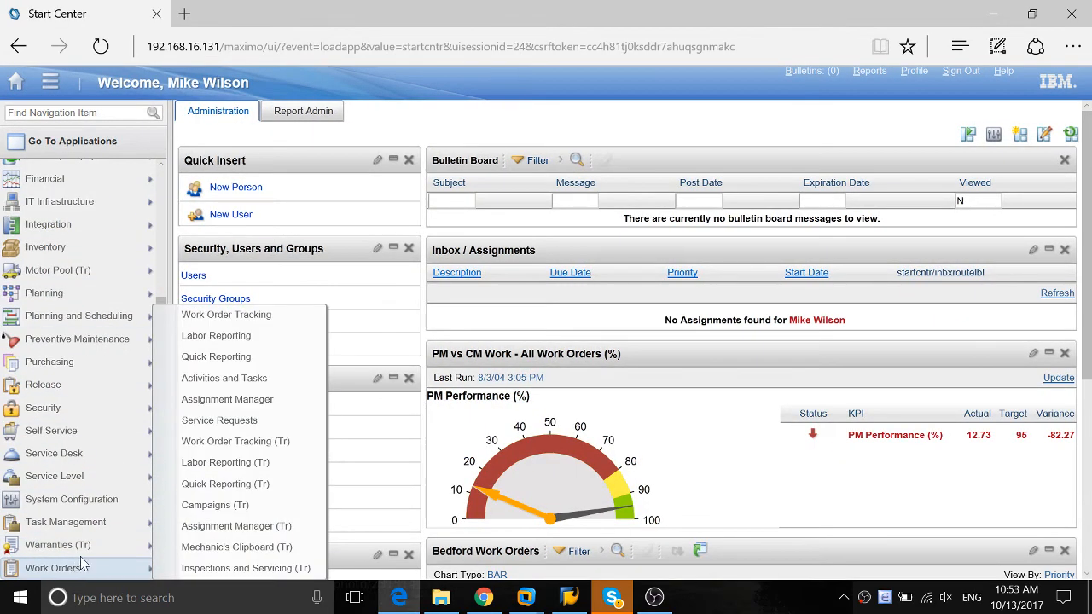
mouse_move(111, 501)
mouse_move(202, 527)
mouse_move(229, 501)
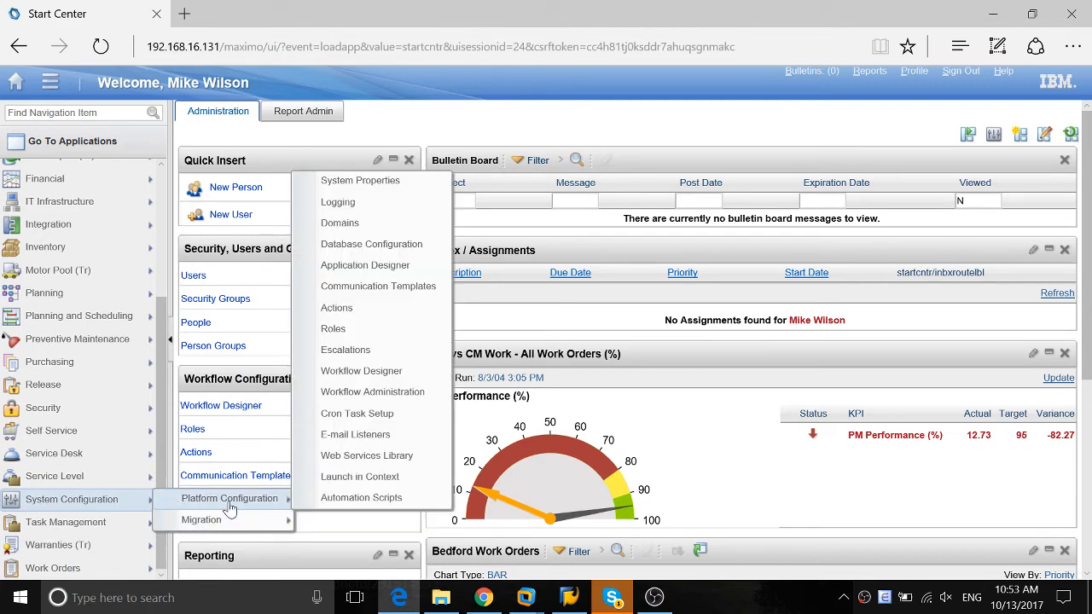
click(350, 499)
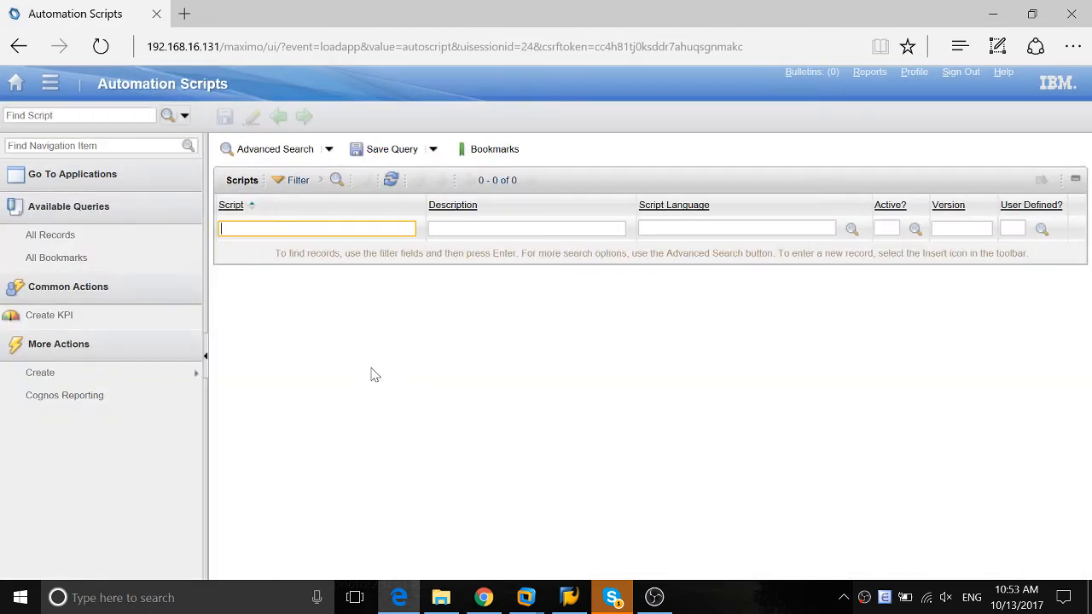
mouse_move(57, 372)
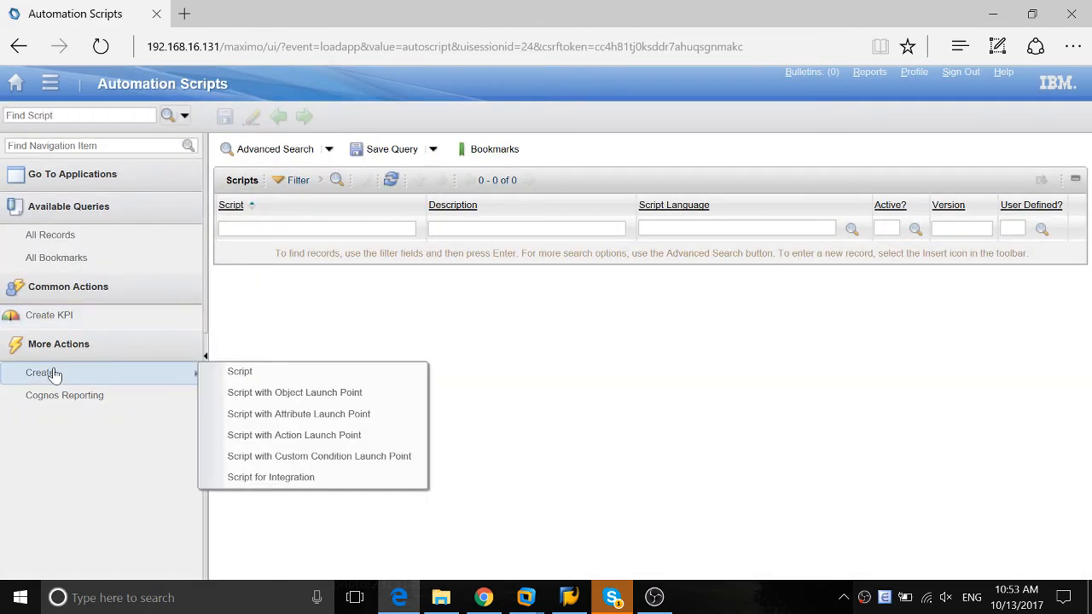
click(267, 394)
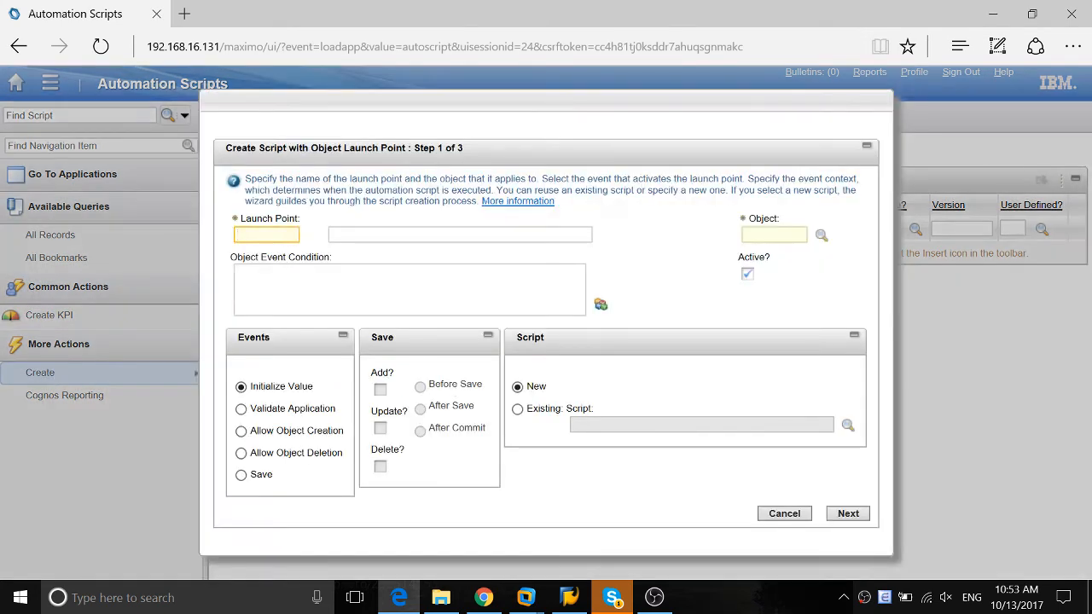
Name the launch point ITEMSAVE and set its object to ITEM
text(ItemSave)
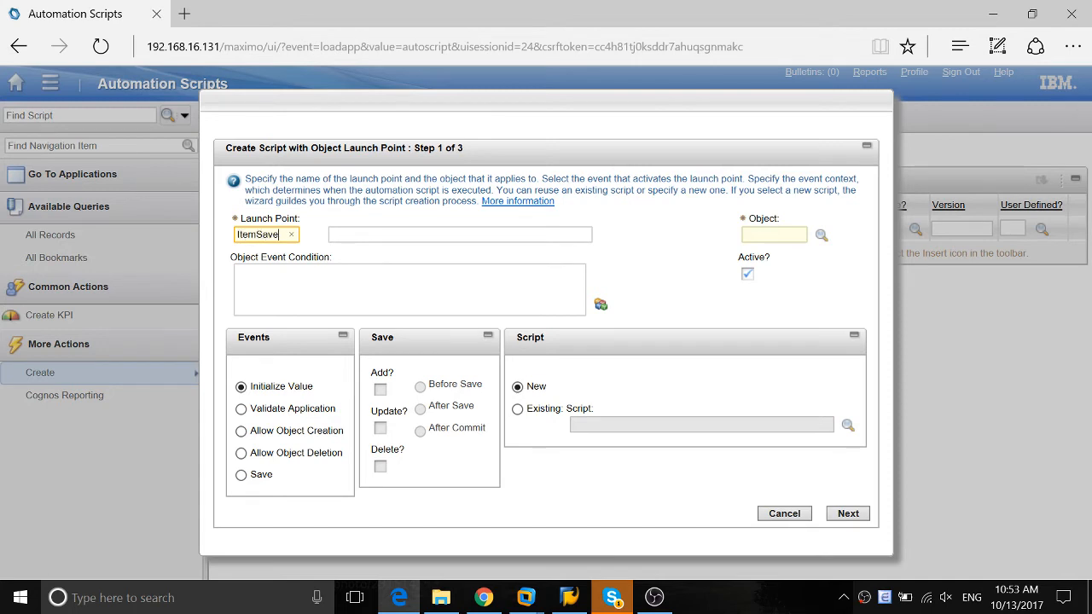
key(Tab)
key(Tab)
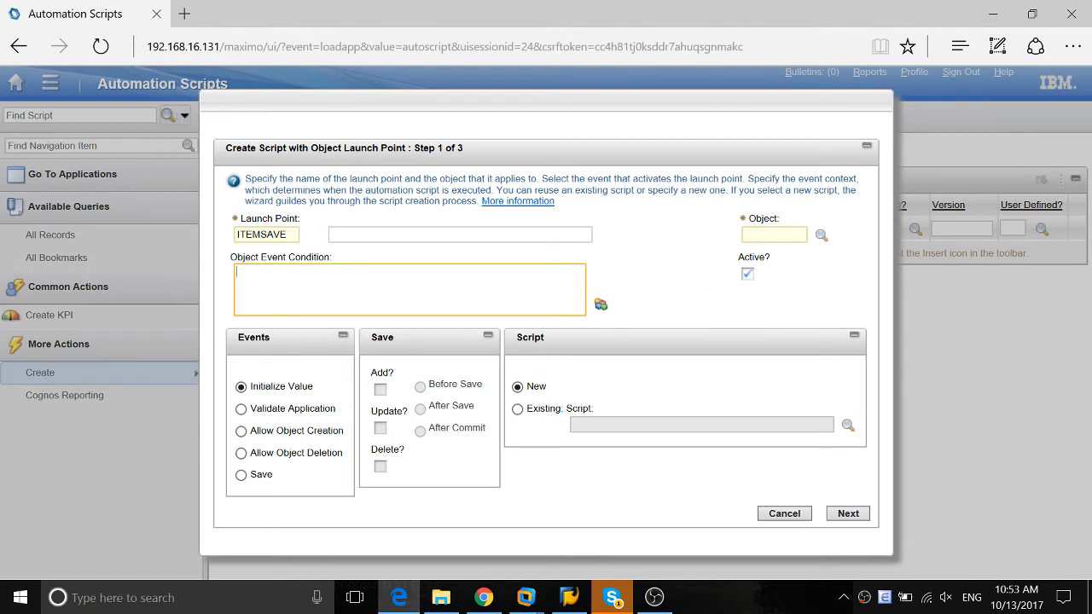
click(790, 233)
text(item)
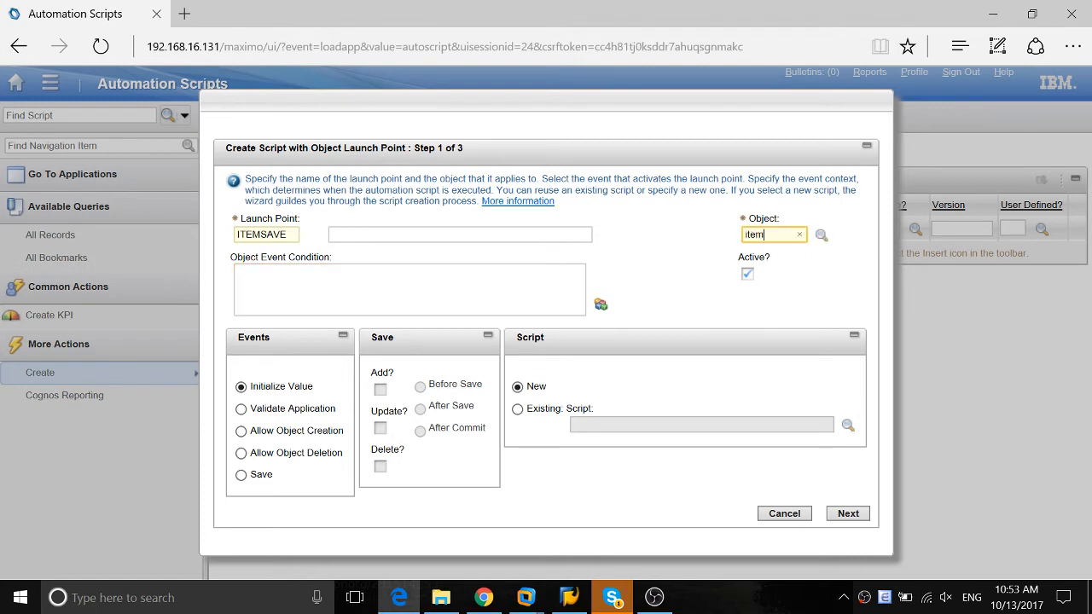
key(Tab)
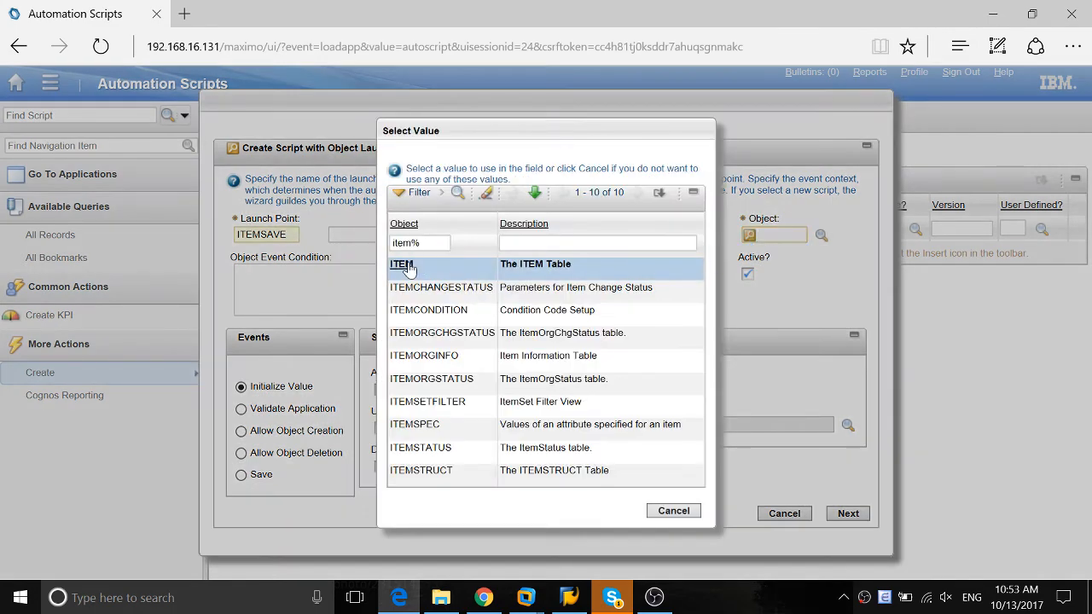
click(402, 264)
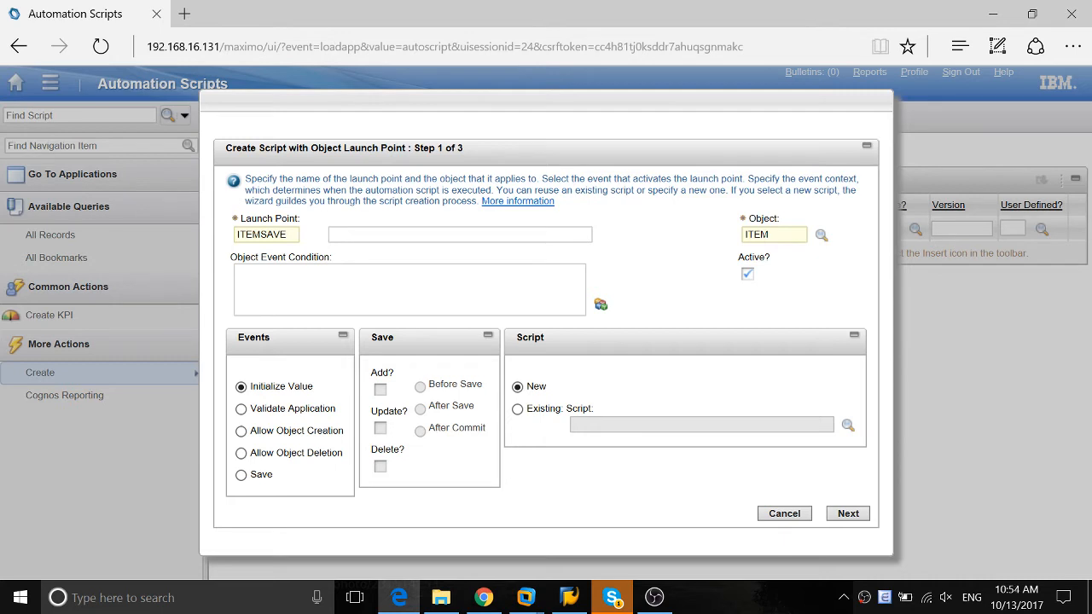
click(426, 290)
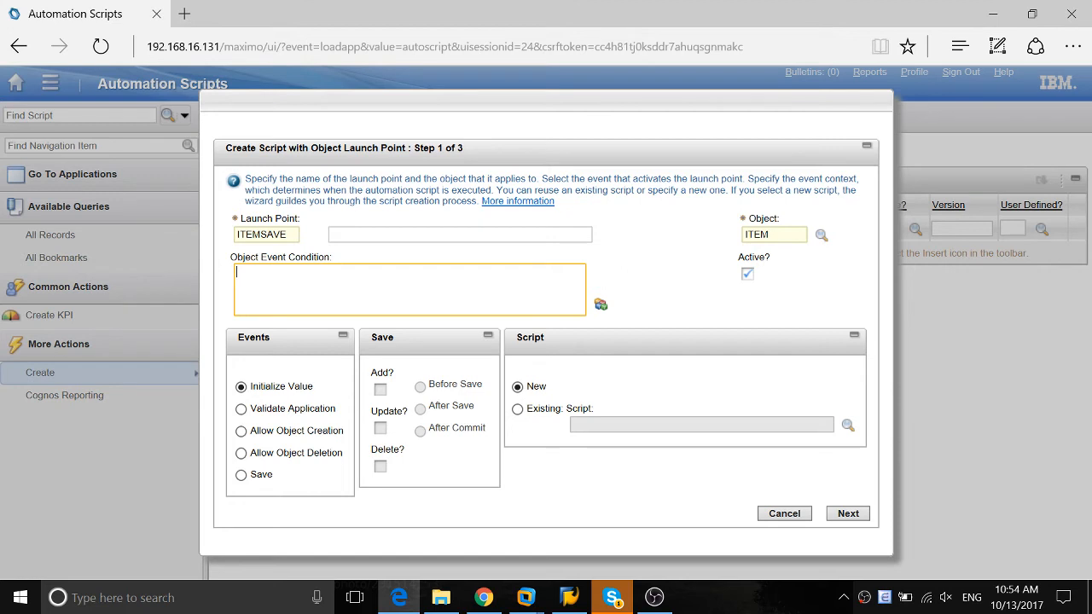
text(stu)
text(atus=)
text('PEND')
key(ctrl+a)
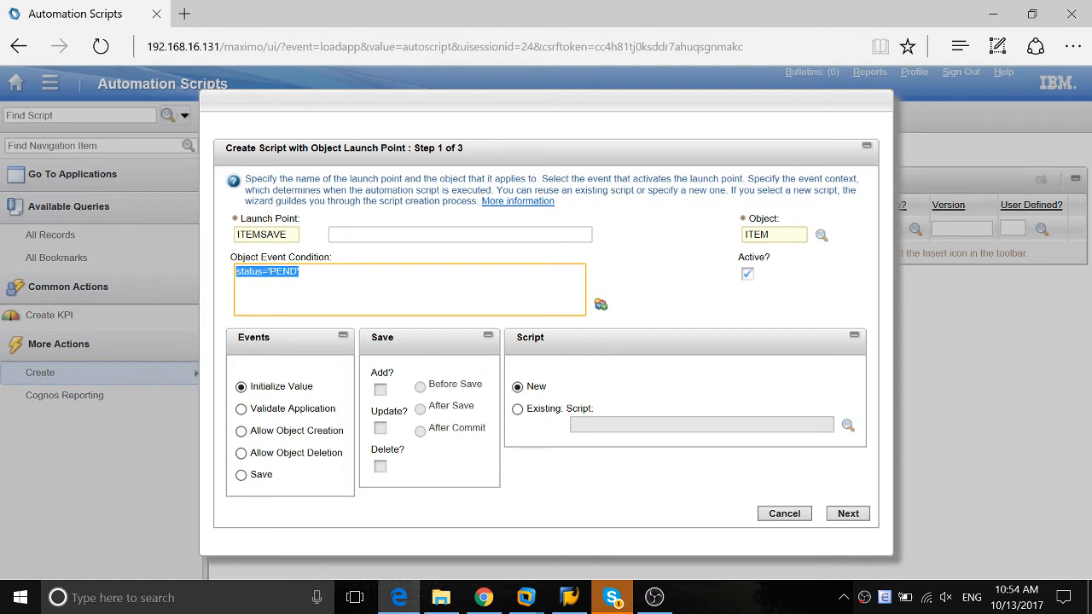
key(BackSpace)
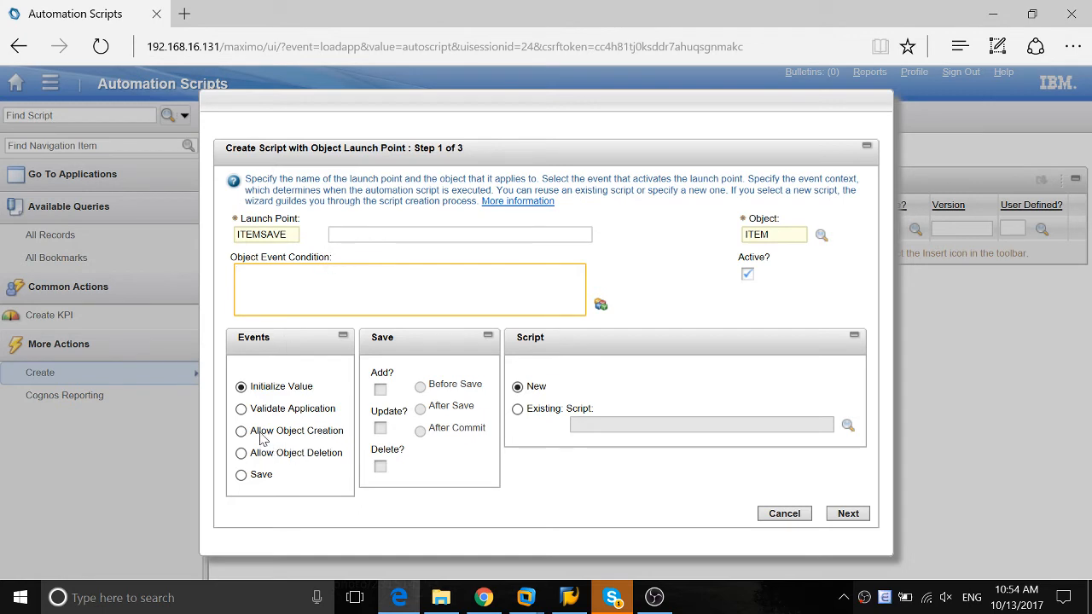
Set the launch point event to Save for both Add and Update, and continue to the script definition
click(241, 477)
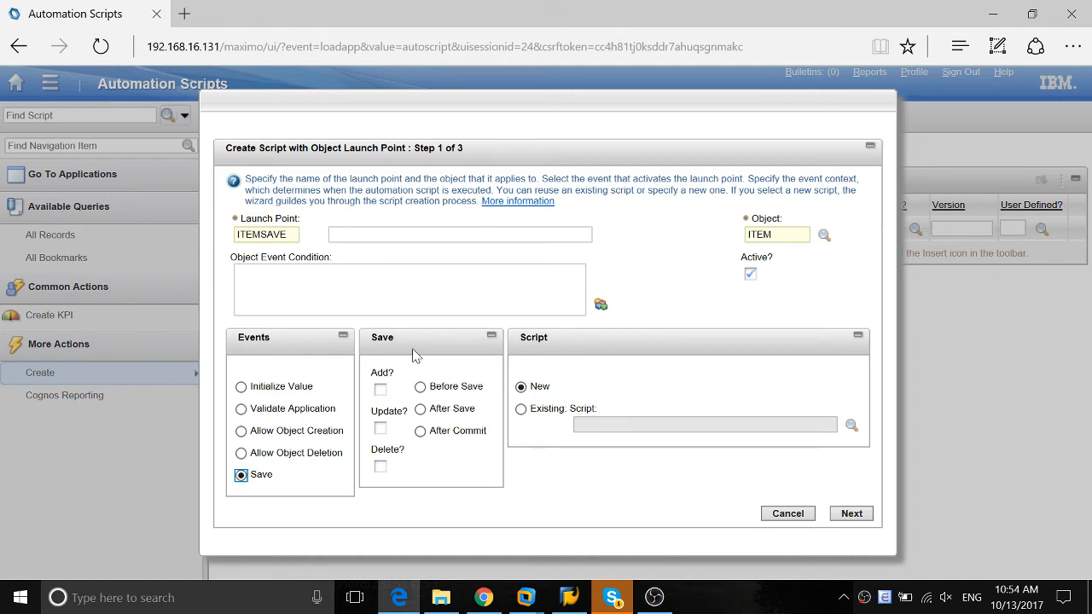
click(380, 391)
click(380, 429)
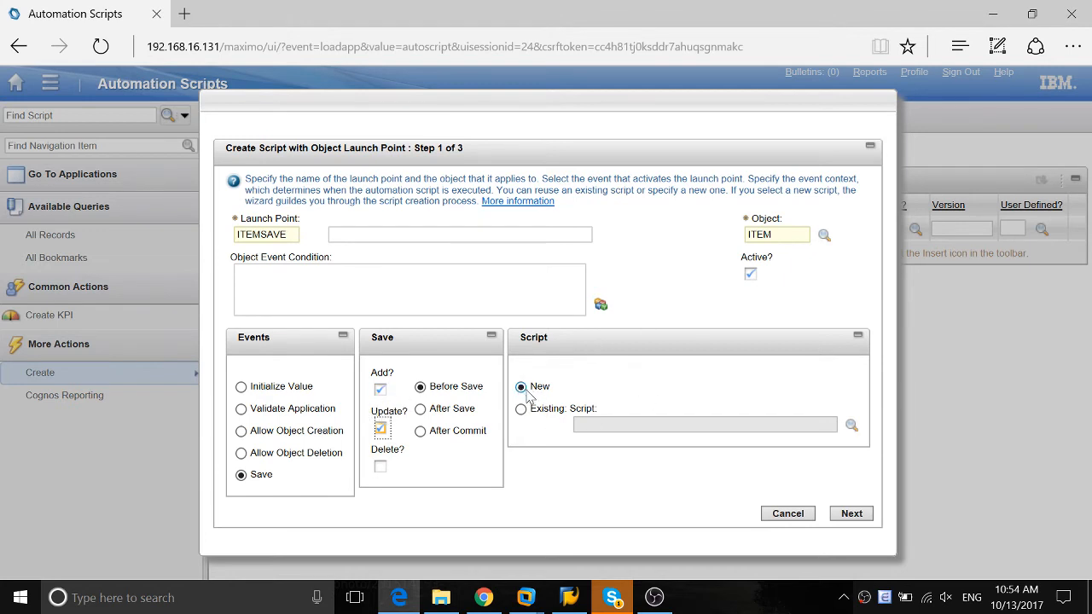
click(855, 516)
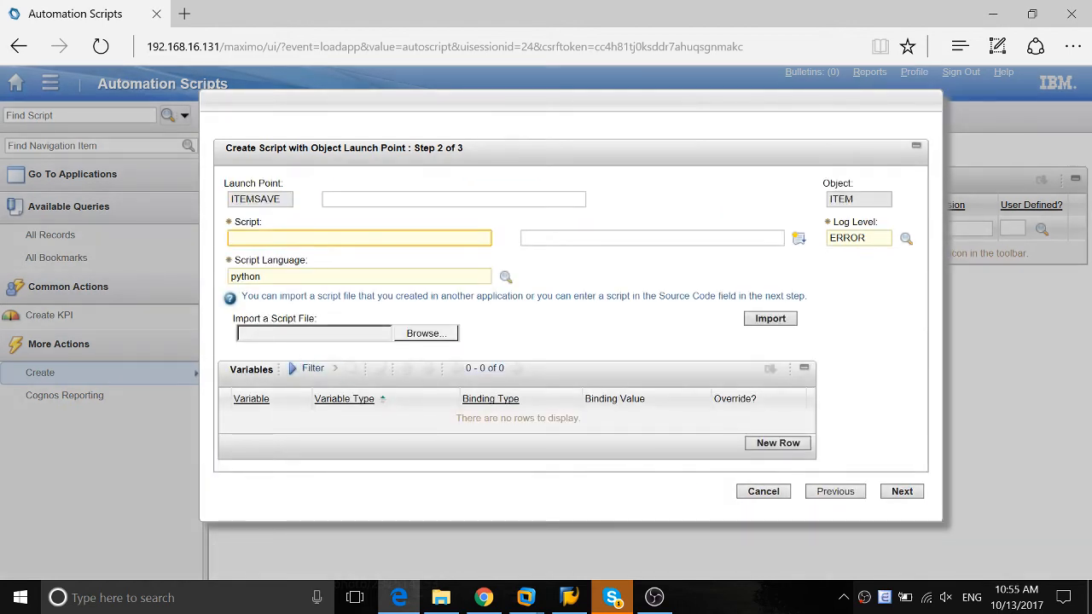
Name the script ITEM_DESC_COMM_COMBINE and continue to its source code
text(ITem_)
key(BackSpace)
key(BackSpace)
key(BackSpace)
key(BackSpace)
key(BackSpace)
text(Item_Desc_Comm_Combine)
key(Tab)
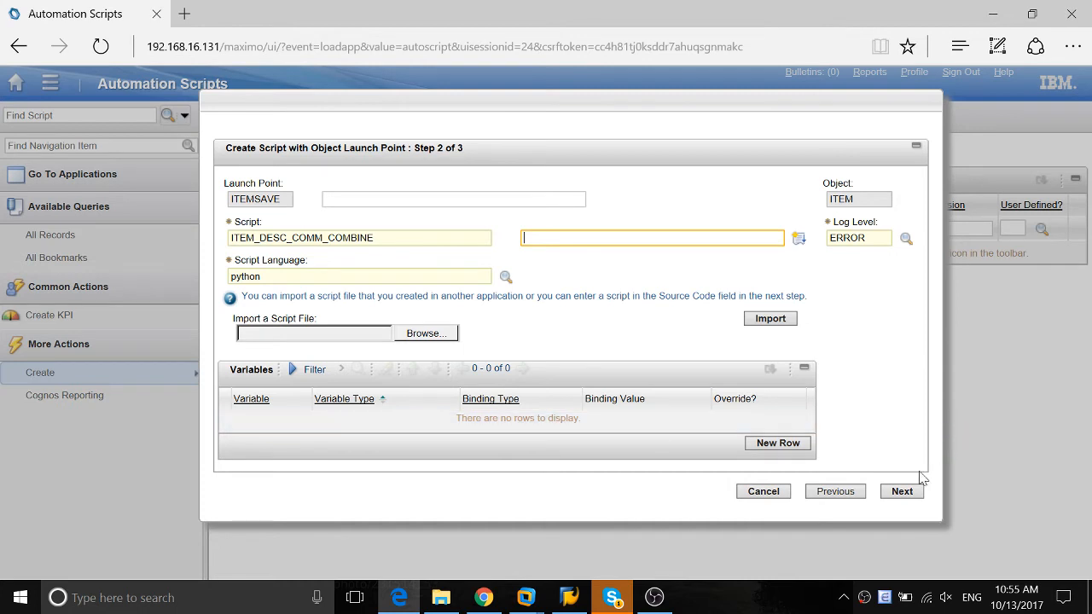
click(903, 491)
Begin the source code with the expression mbo.getMboSet("CommodityGroup")
click(237, 314)
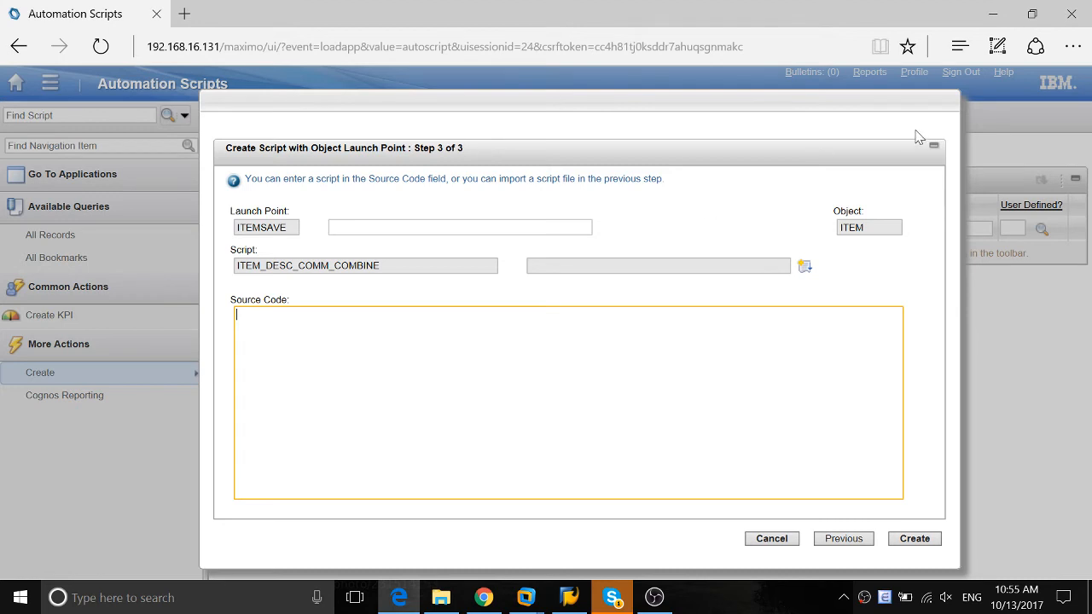
click(887, 224)
click(568, 402)
text(mbo.get)
text(MboSet()
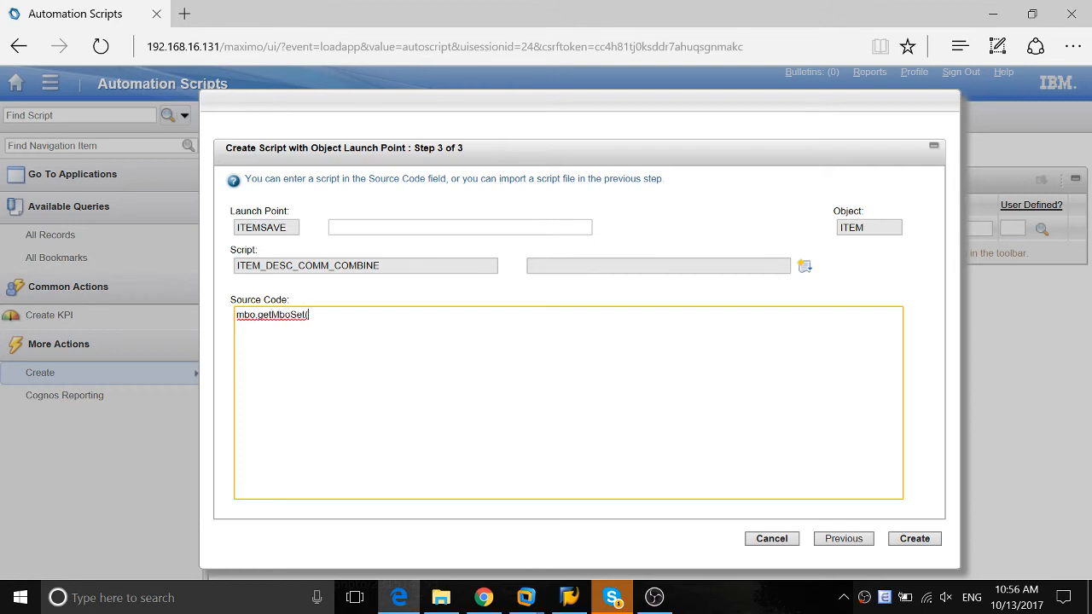
text("CommodityGroup"))
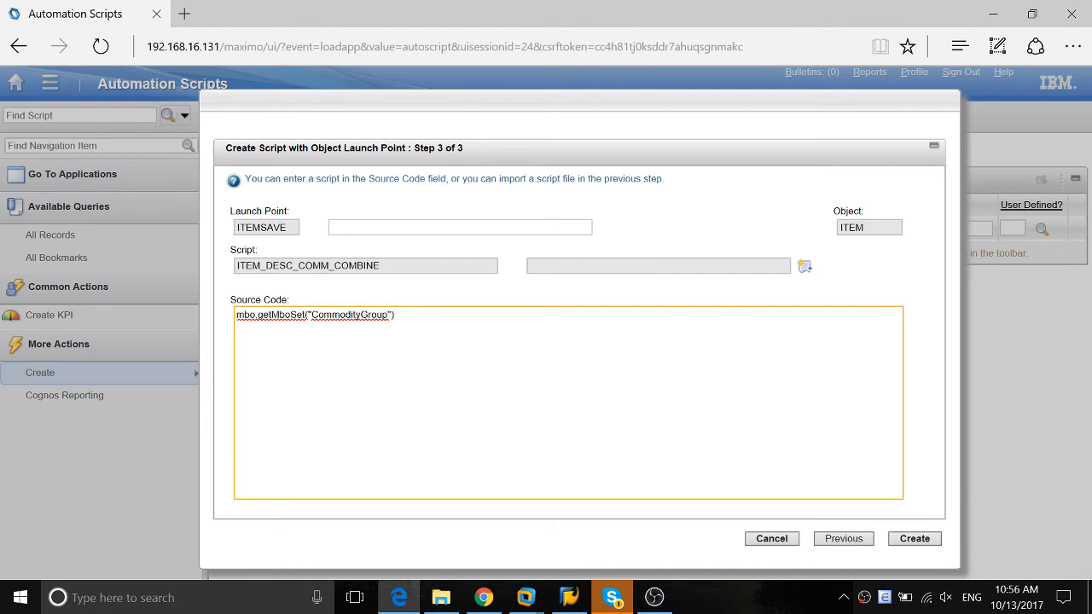
Extend the expression with .getMbo(0).getString("Description") and assign it to the variable commdesc
text(.getMbo)
text((0).)
text(etString()
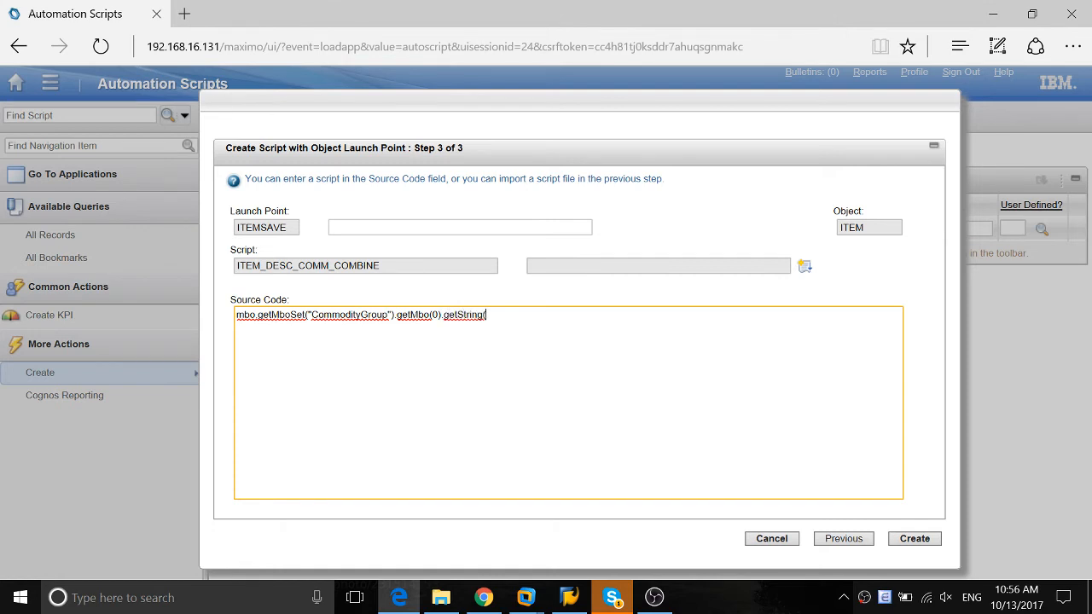
text("Description)
text(commdesc =)
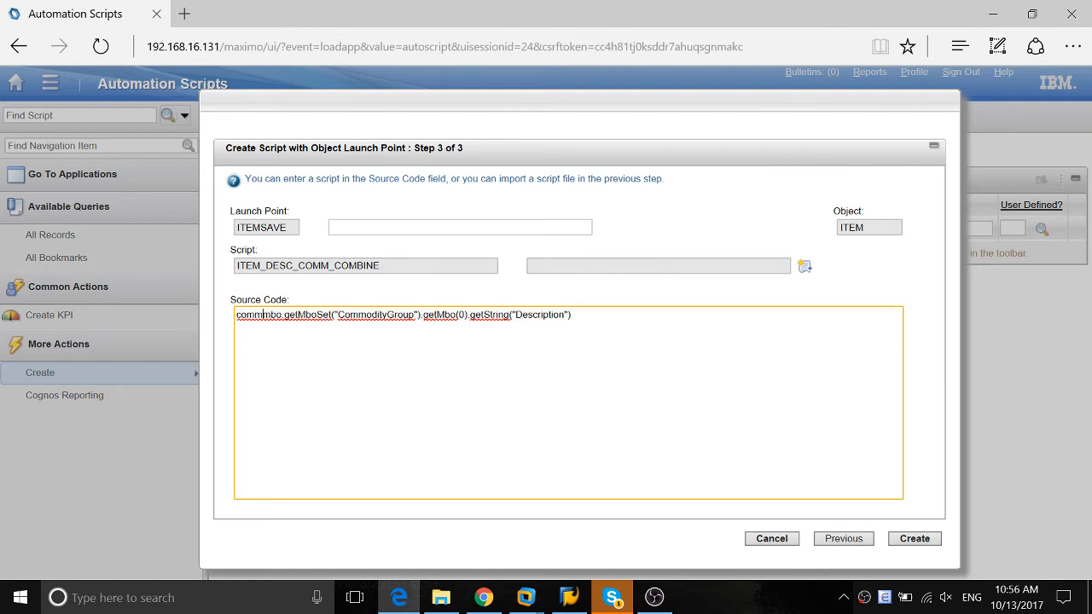
text( mbo.g)
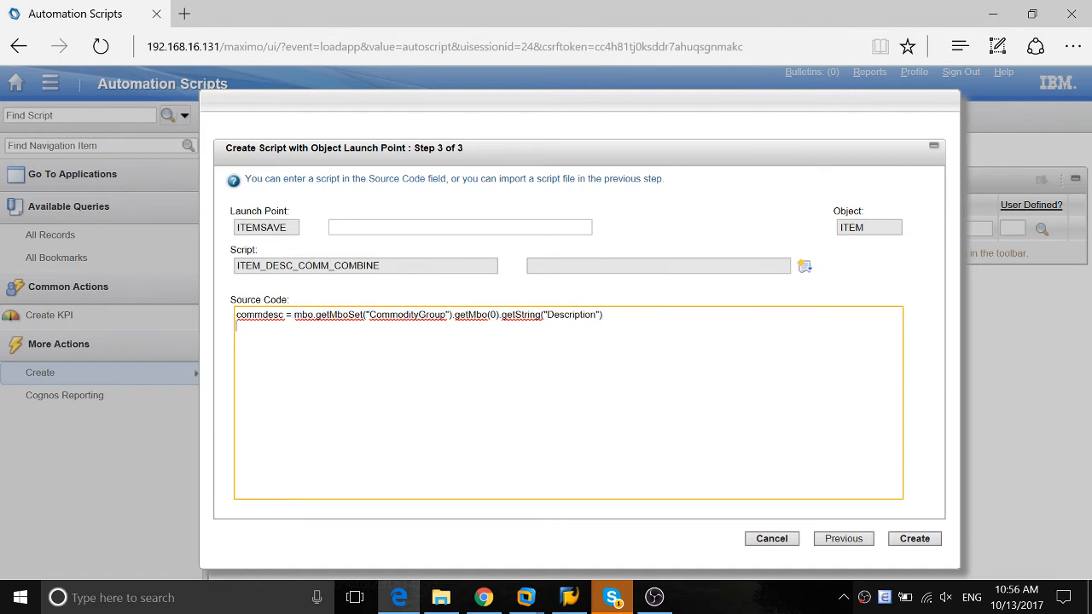
text(e)
Add the source line itemdesc = mbo.getString("Description") below the commodity description line
key(BackSpace)
key(BackSpace)
key(BackSpace)
text(itemdesc = mbo.getString(")
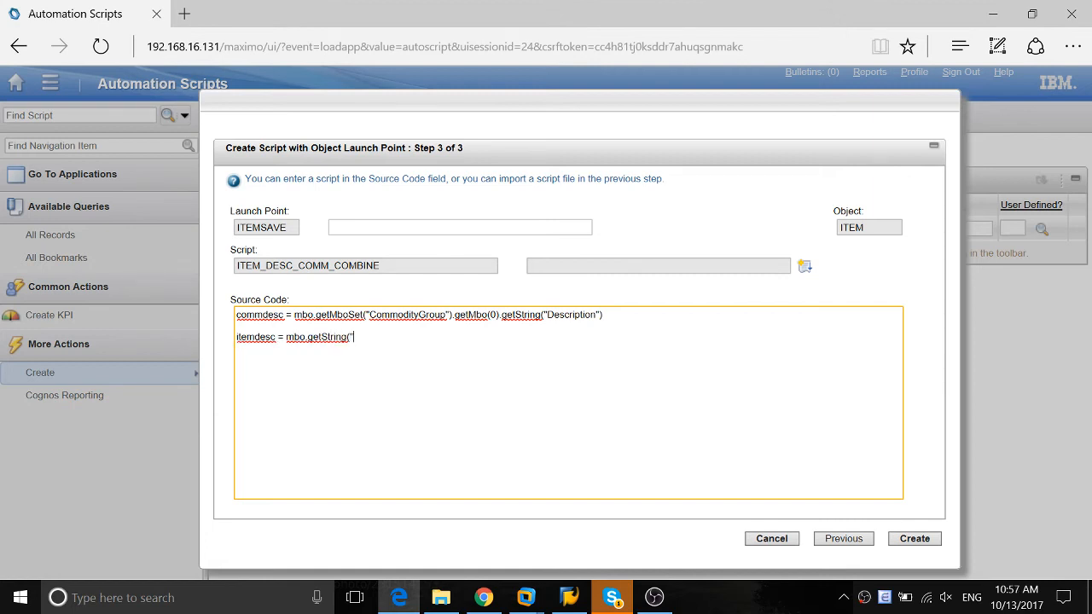
text(Description)
Add the line mbo.setValue("Description", commdesc + itemdesc) and create the script
text(mbo.setVal)
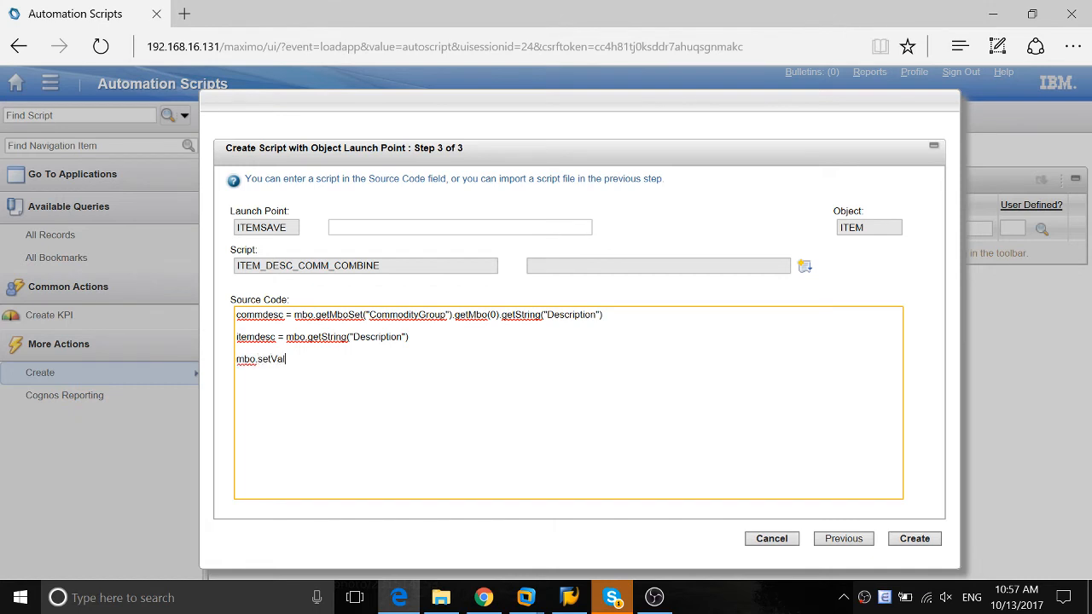
text(ue("Description", commdes)
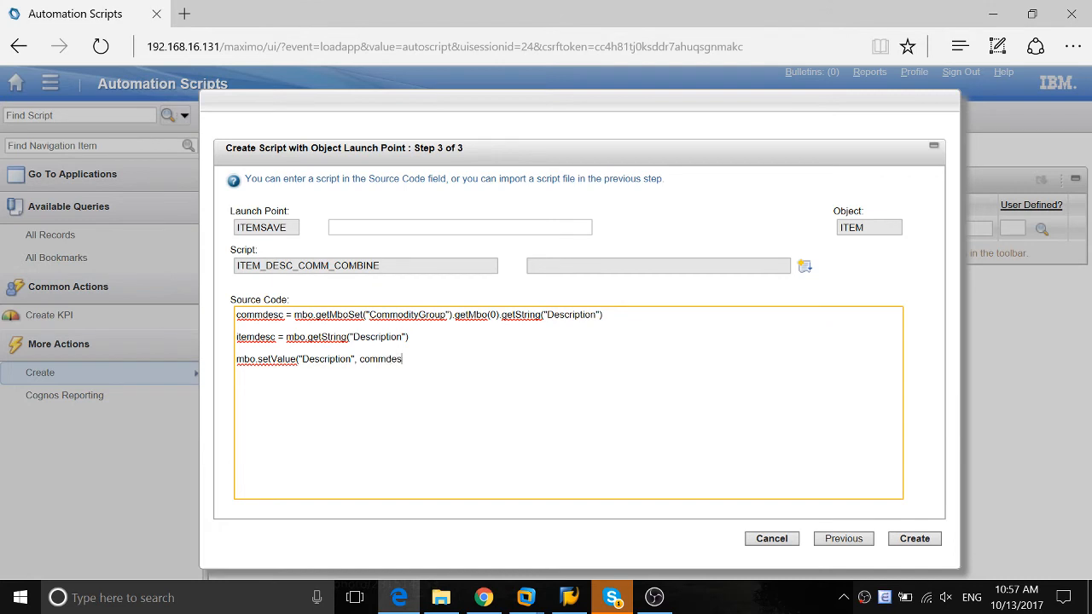
text(c + item desc)
key(BackSpace)
key(BackSpace)
key(BackSpace)
key(BackSpace)
text(desc))
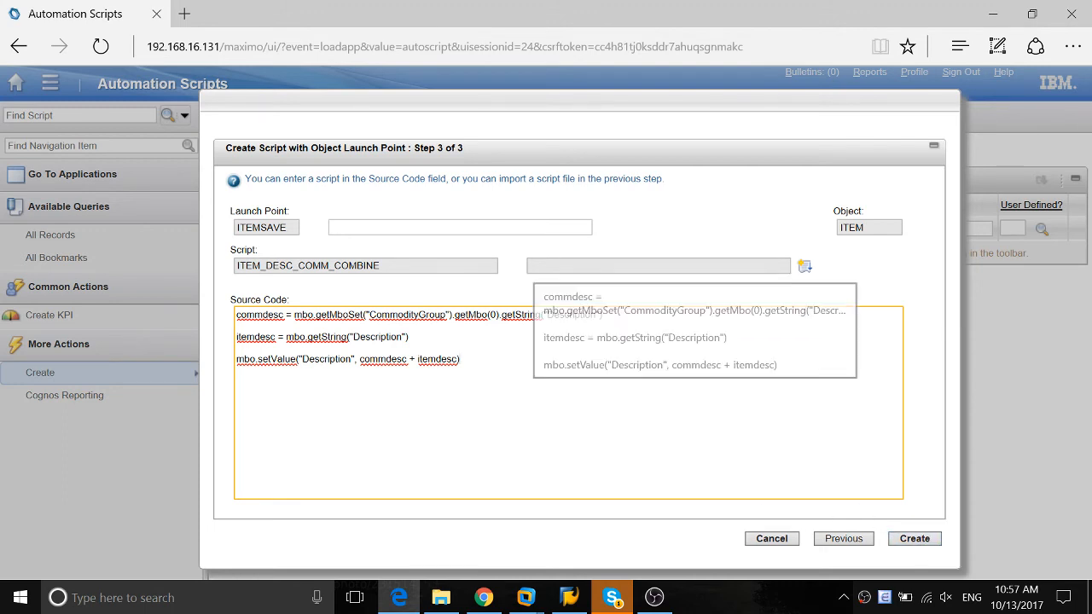
click(914, 538)
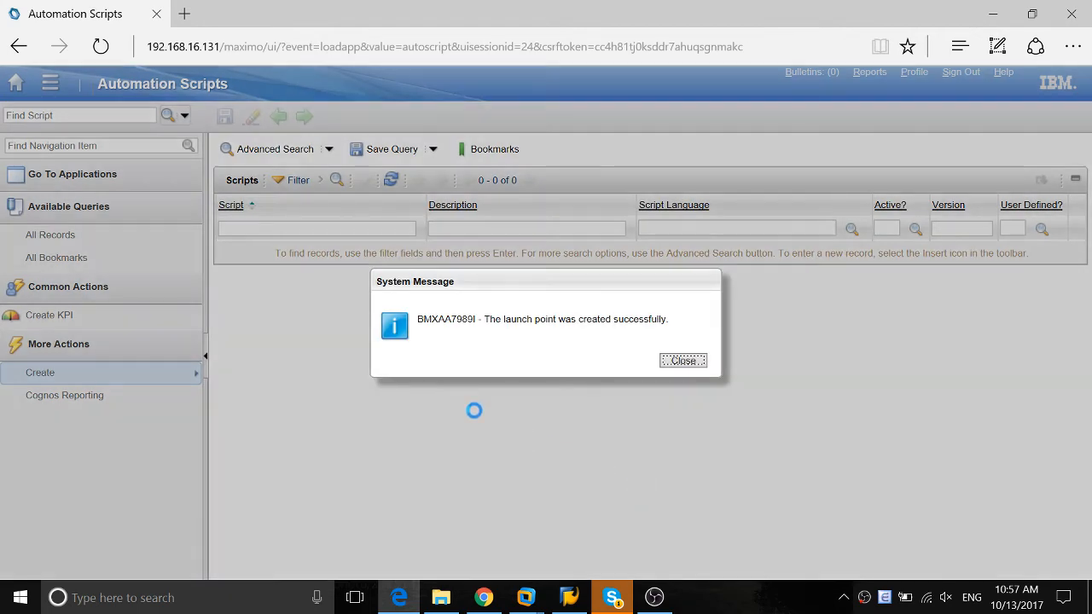
click(683, 360)
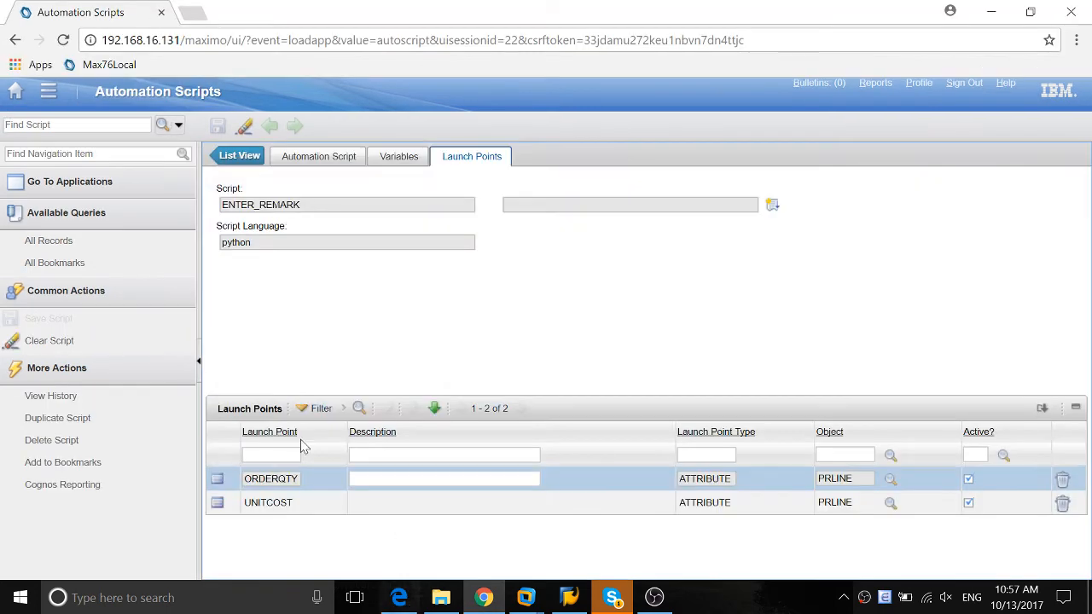
Switch to the Maximo session in Chrome, open Item Master from the inventory applications and list the items
click(399, 597)
click(27, 92)
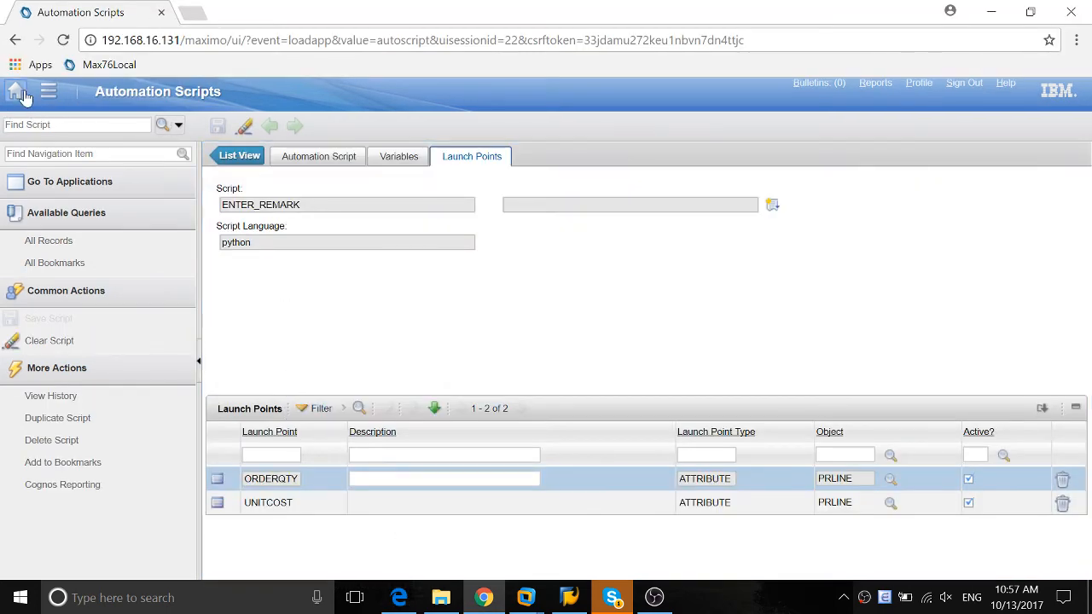
mouse_move(75, 432)
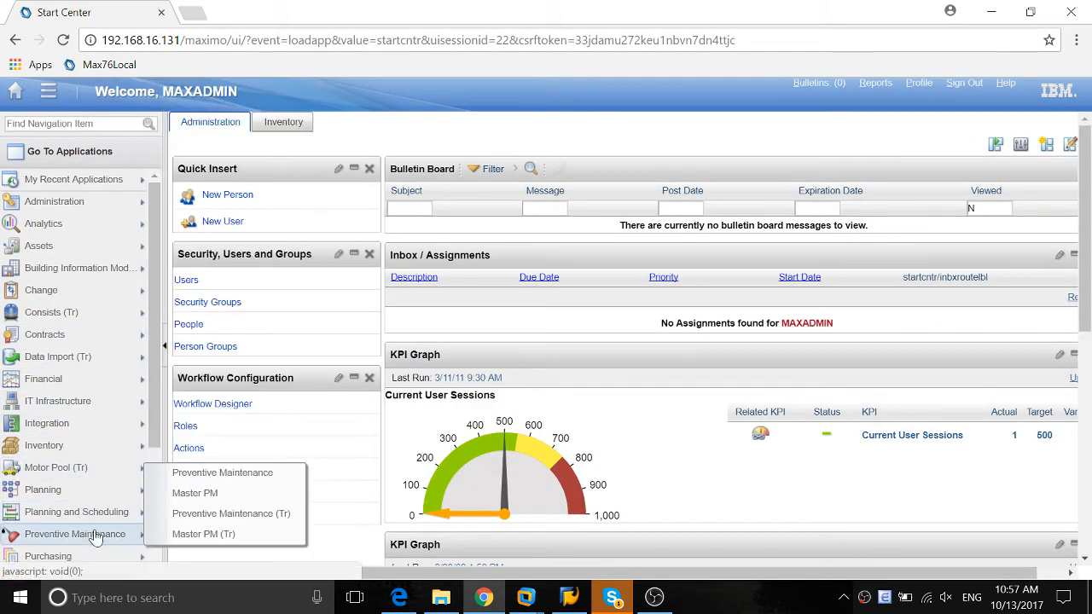
scroll(80, 512, down, 1)
mouse_move(85, 483)
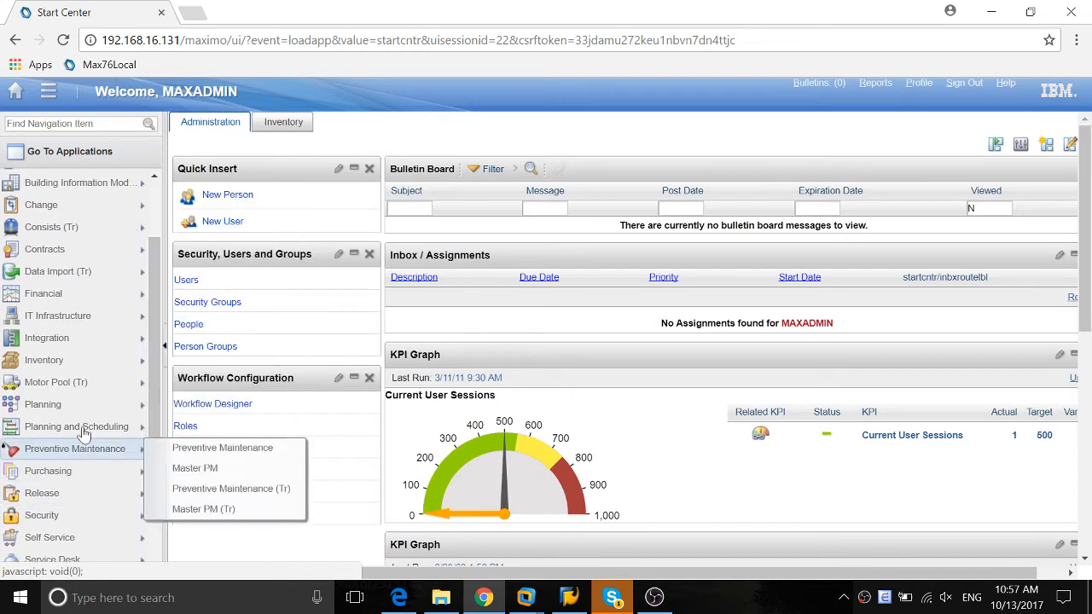
mouse_move(81, 362)
click(211, 96)
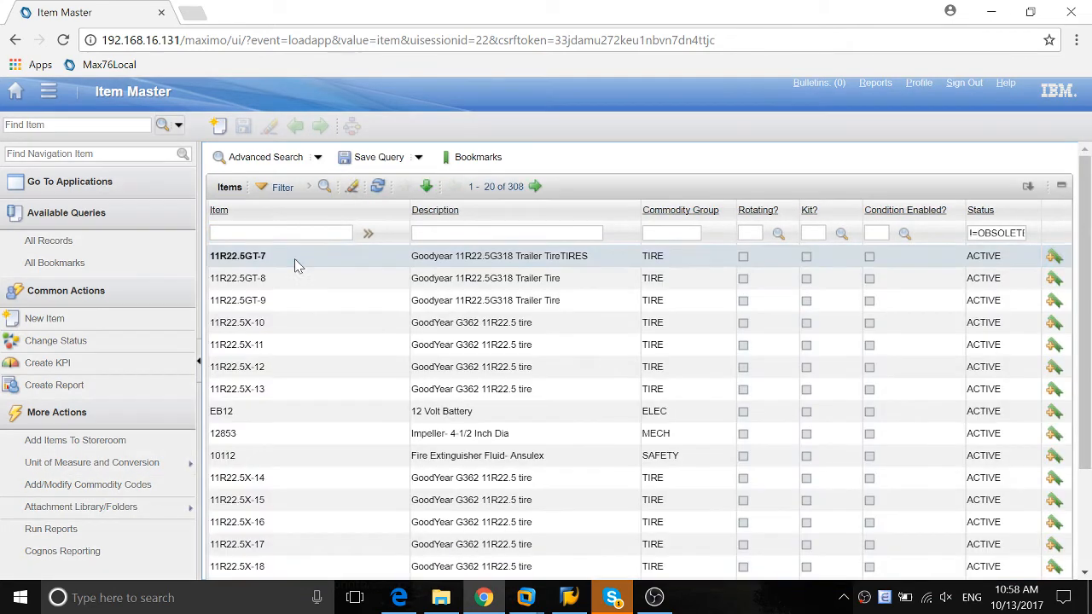
Open item EB12, add a trailing space to its description and save the record to trigger the script
click(221, 413)
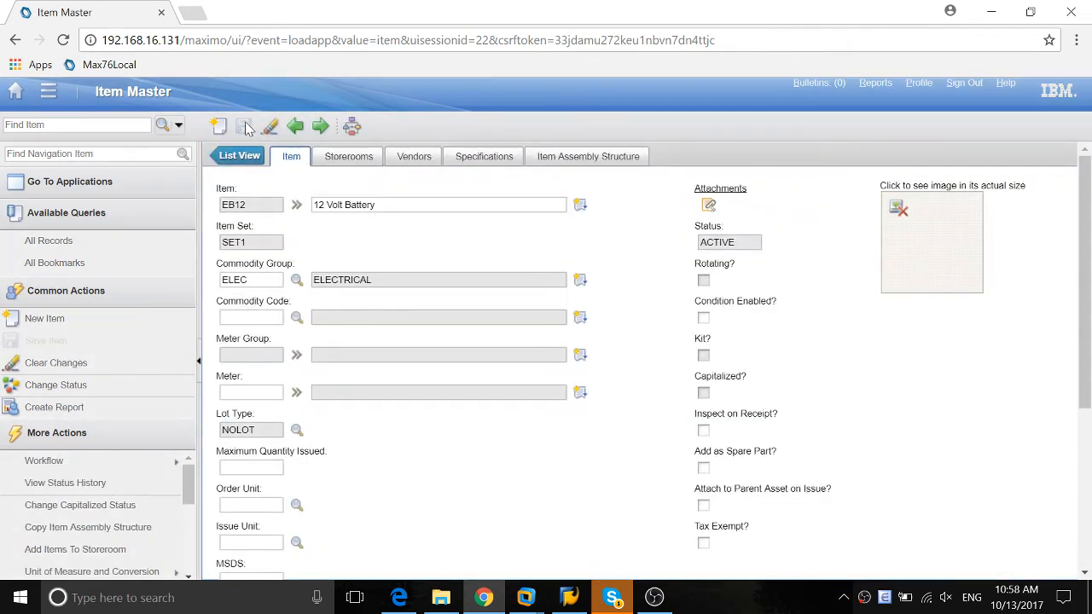
click(415, 213)
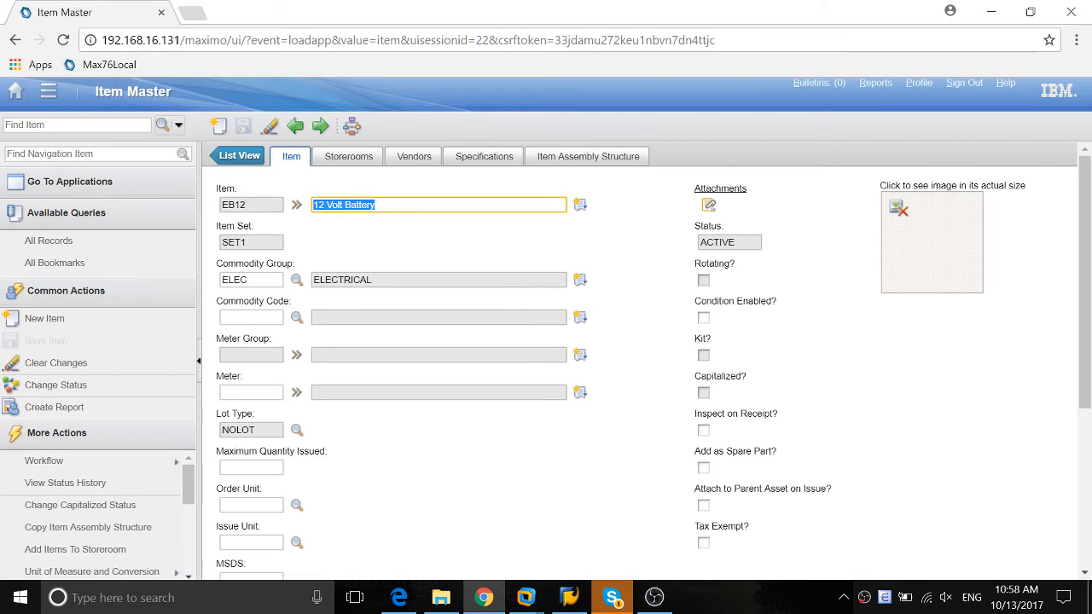
click(396, 204)
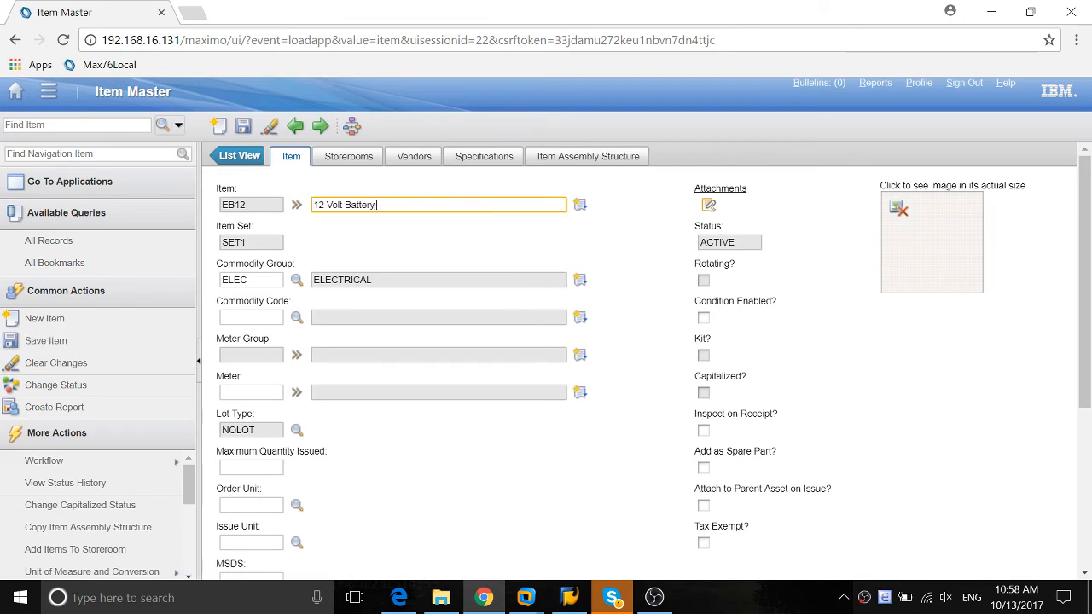
click(247, 131)
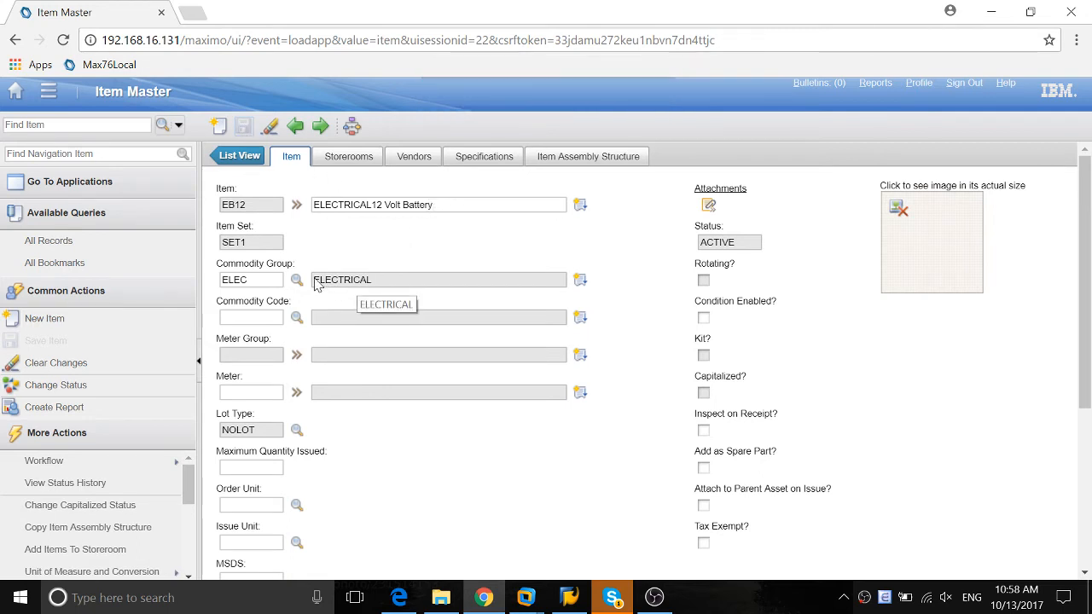
Append " test" to the description of item EB12 and save the record again
drag(315, 283, 372, 281)
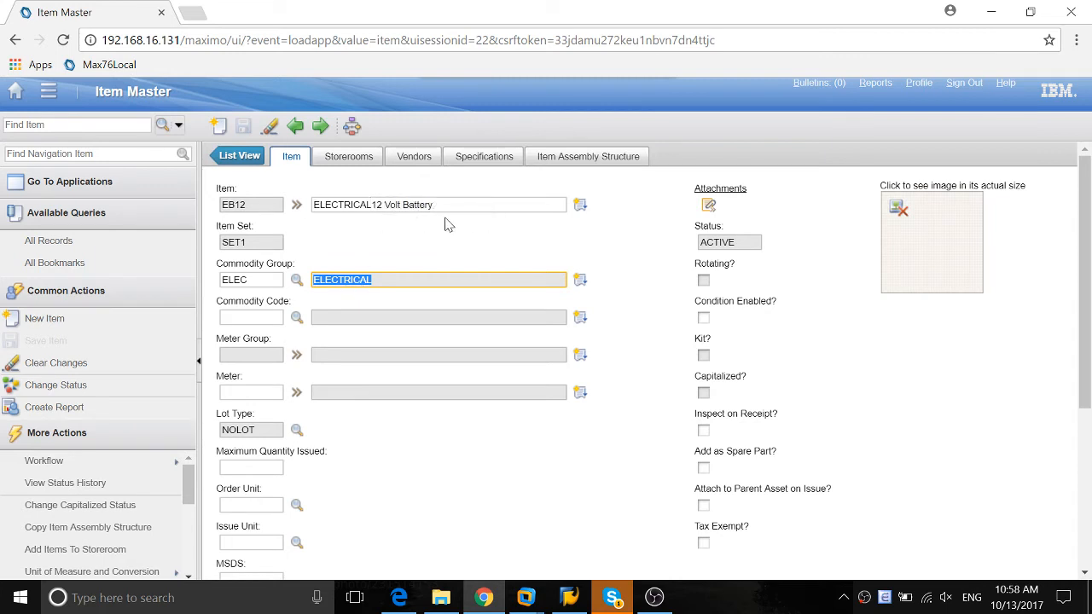
click(456, 211)
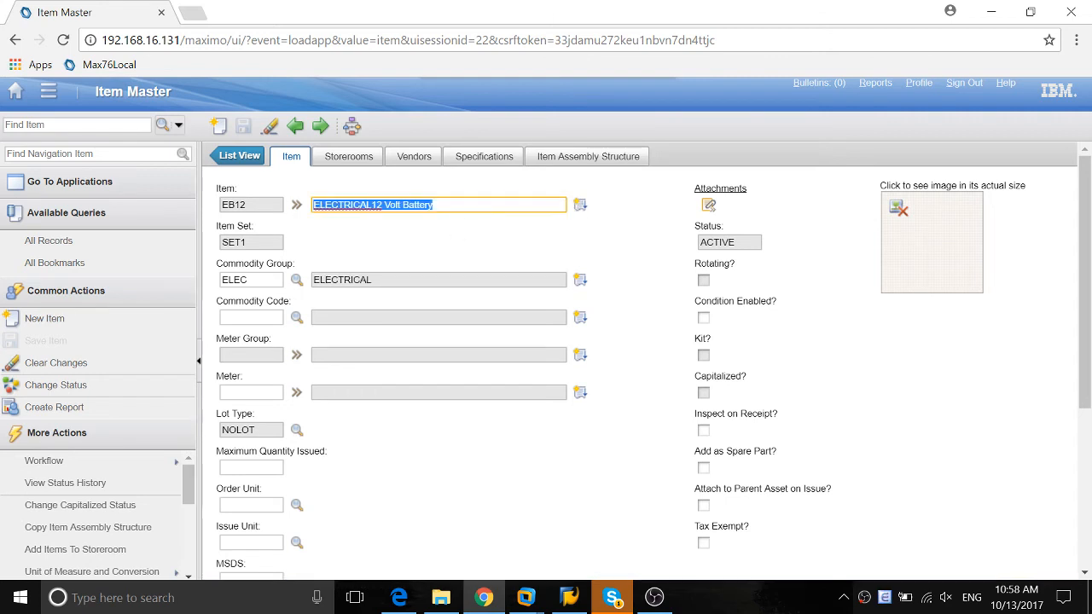
click(463, 207)
text(test)
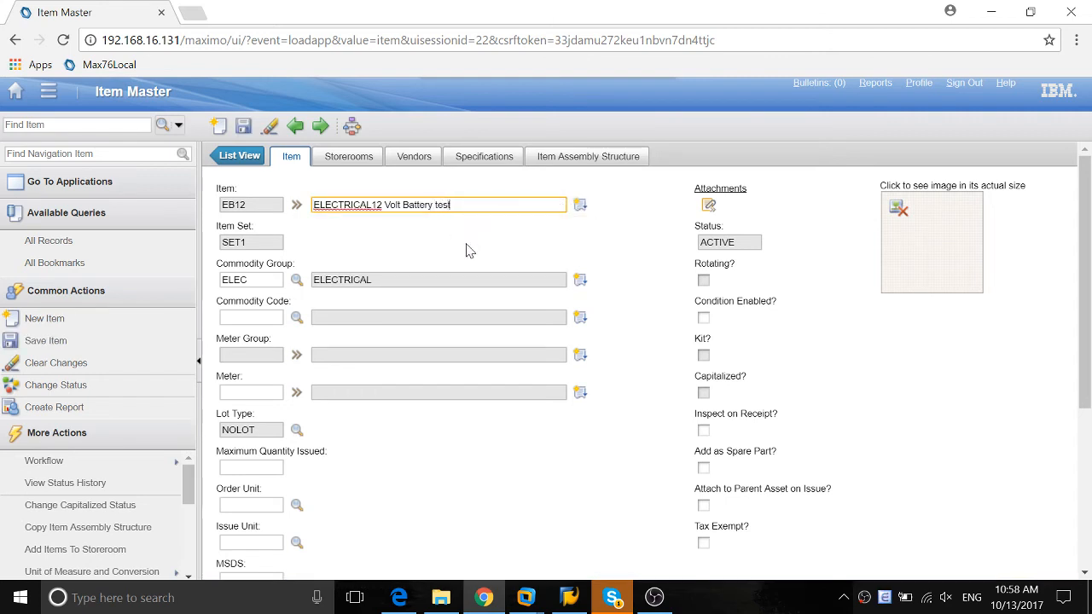
key(Tab)
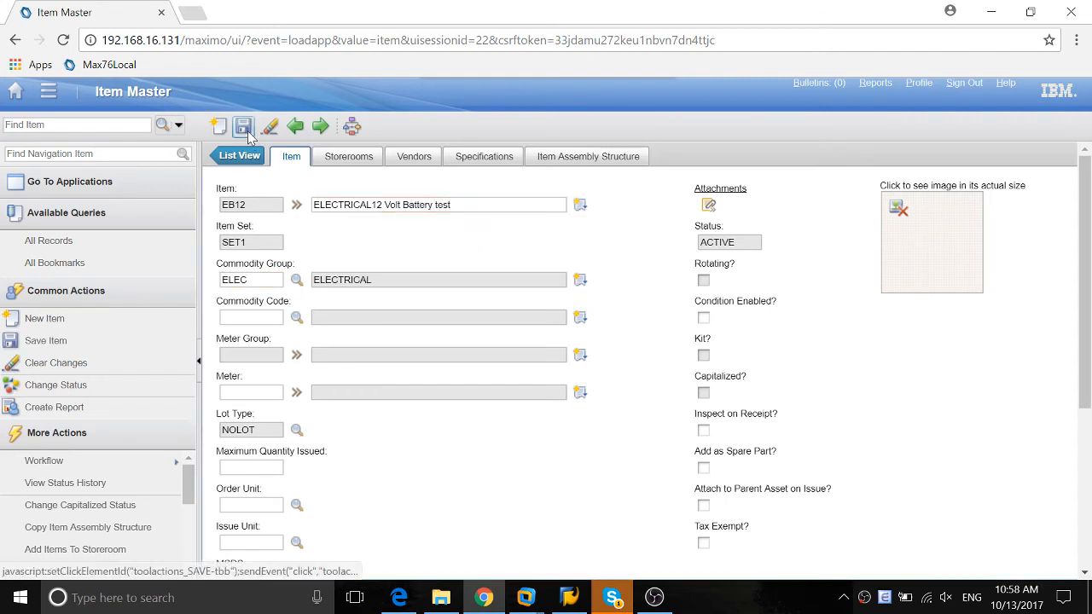
click(244, 127)
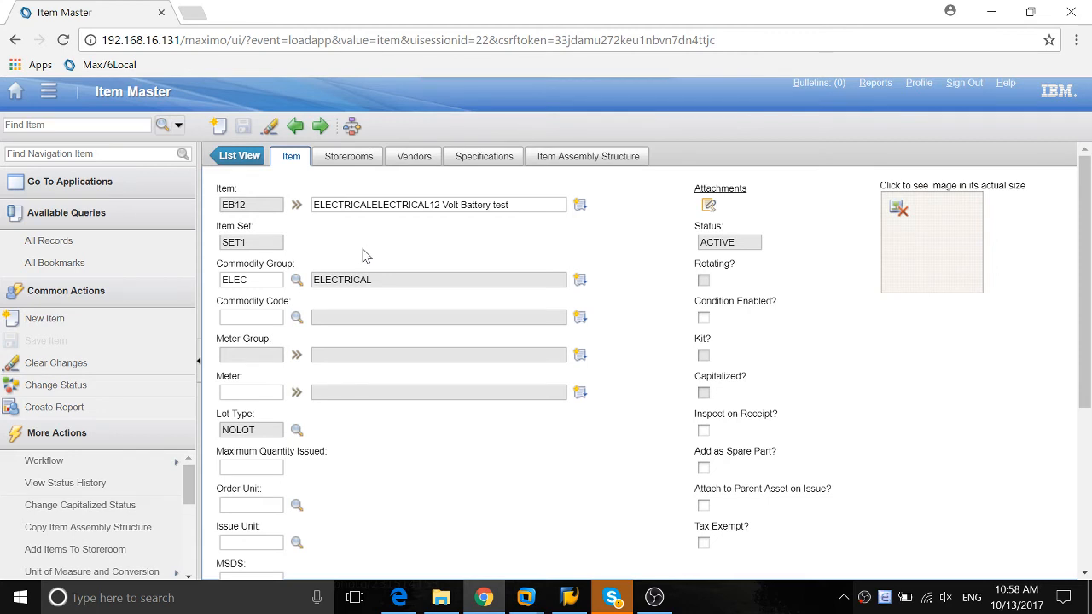
Open the Automation Scripts application from the System Configuration platform applications and bring up the script creation options
click(16, 92)
scroll(77, 512, down, 3)
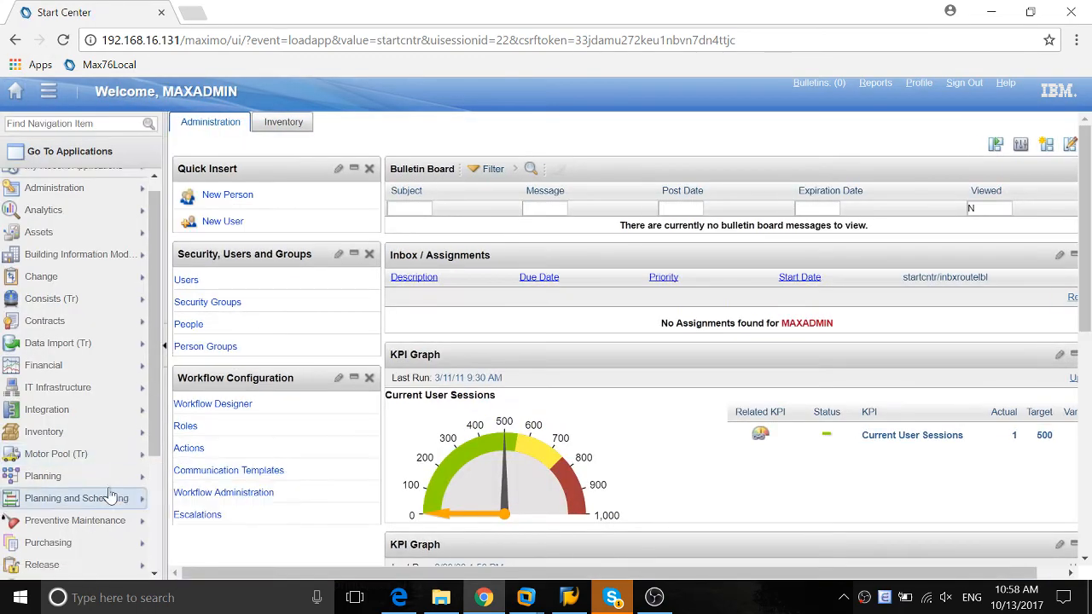
mouse_move(69, 503)
mouse_move(218, 502)
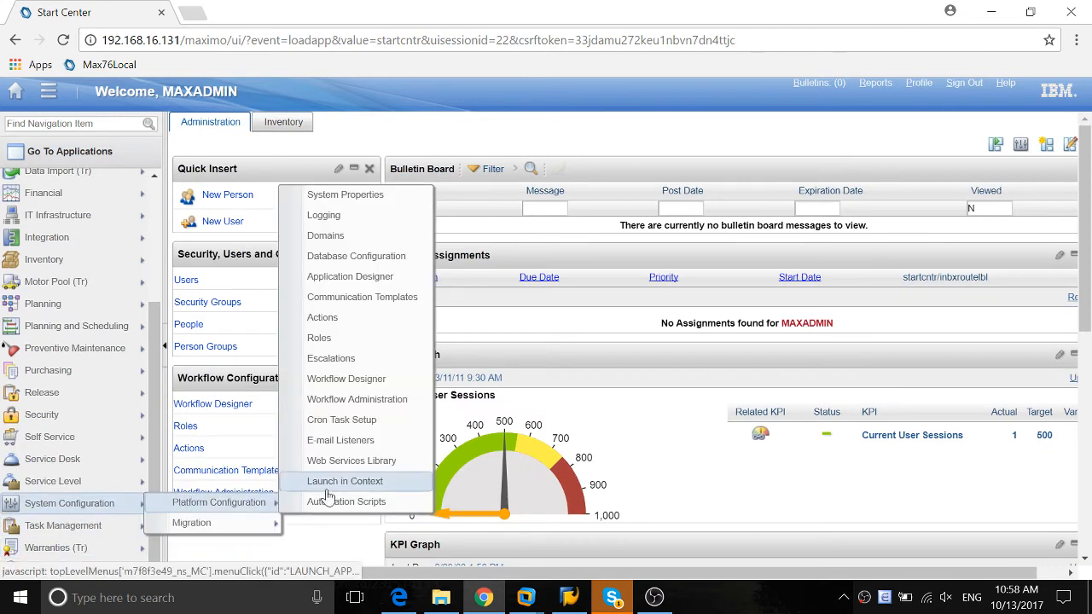
click(343, 503)
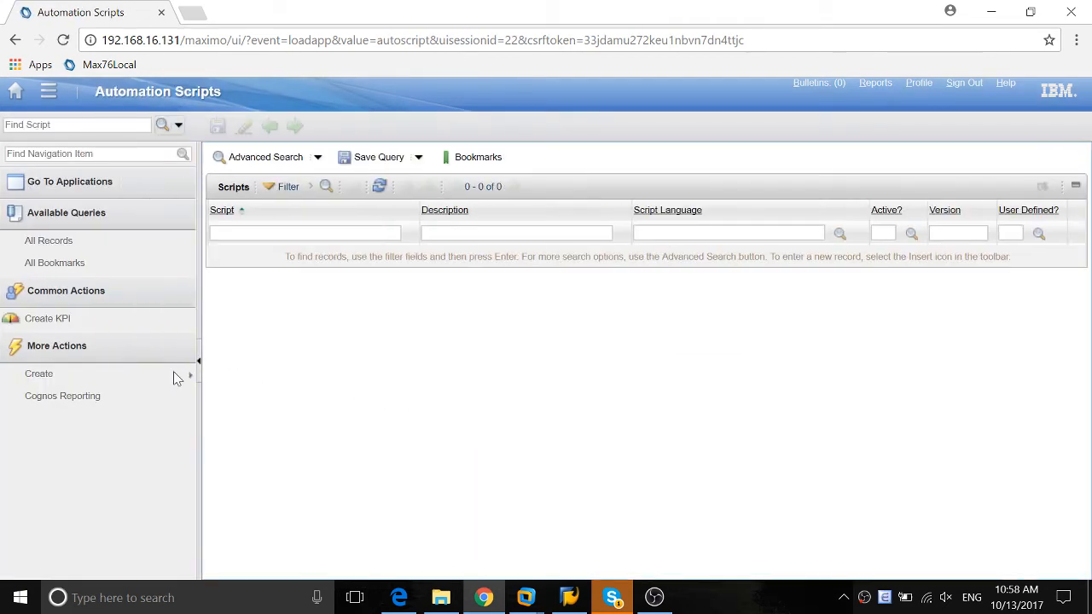
mouse_move(150, 373)
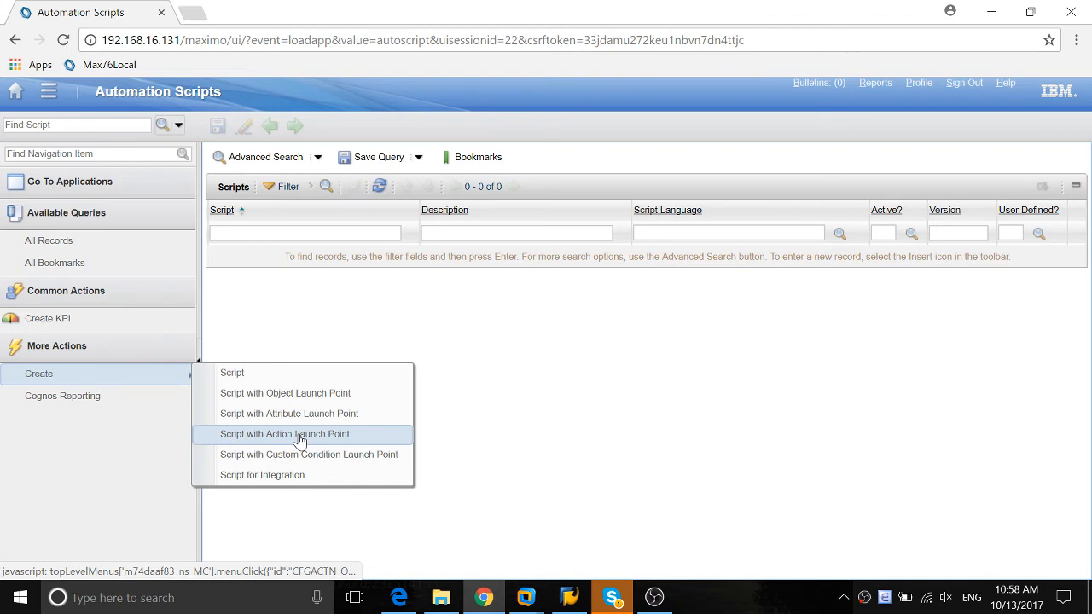
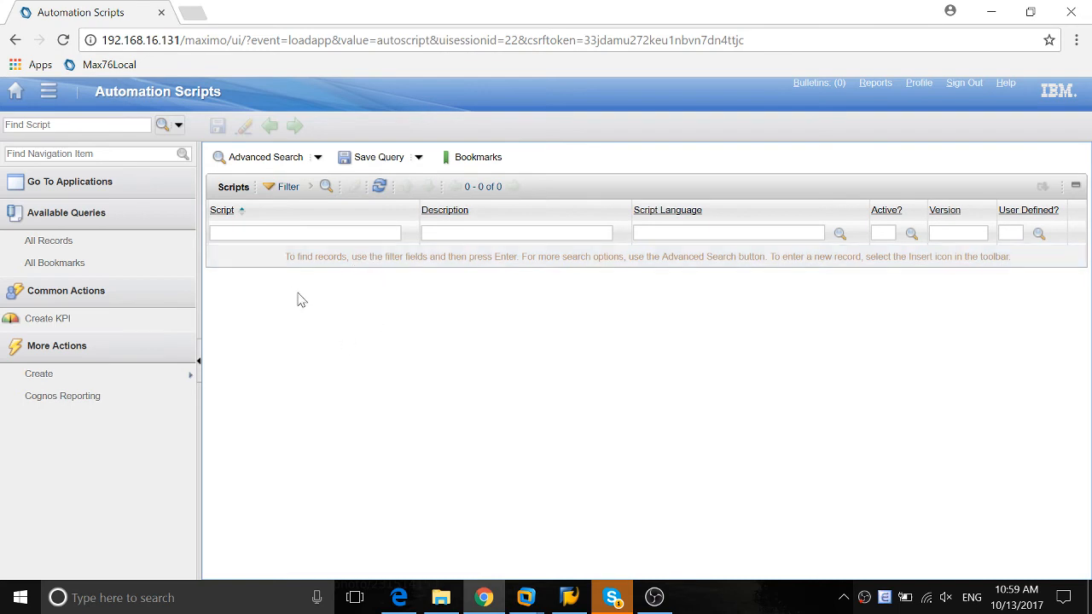
Open Item Master from the inventory applications and open item EB12
click(48, 91)
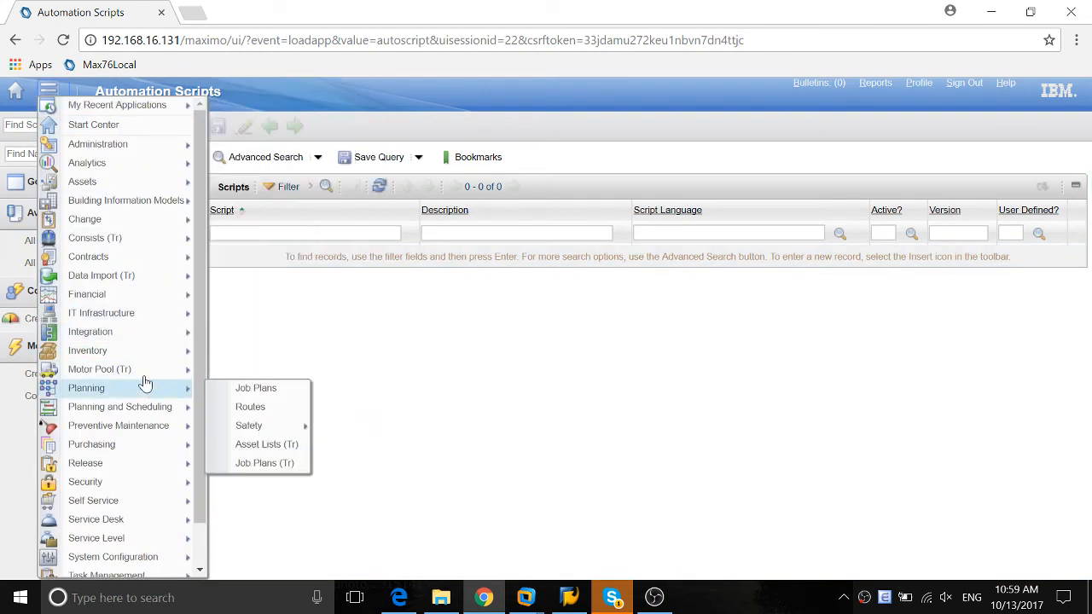
mouse_move(141, 334)
mouse_move(106, 354)
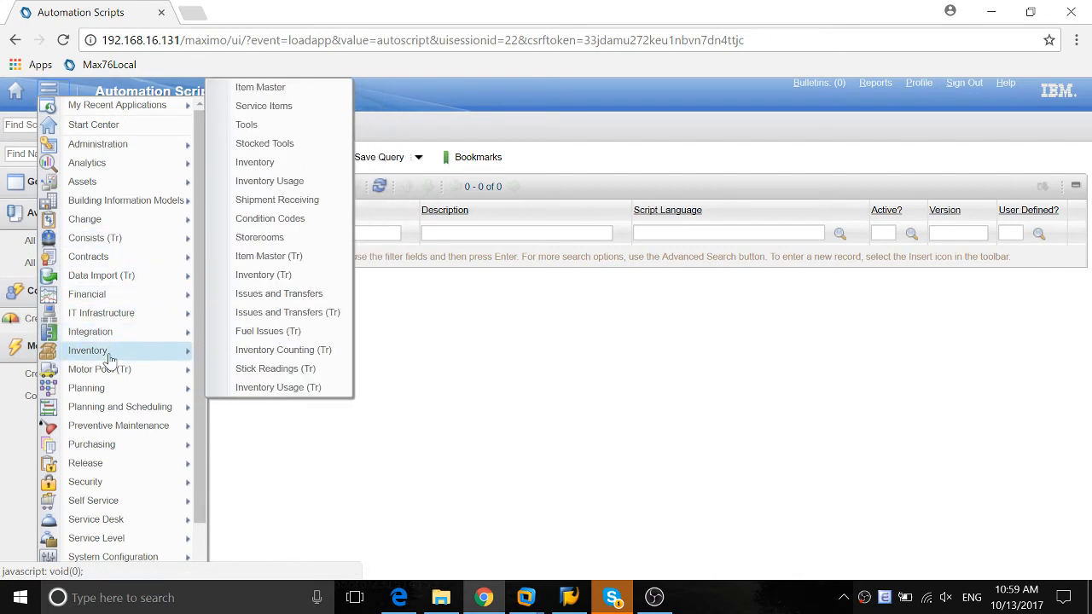
click(249, 86)
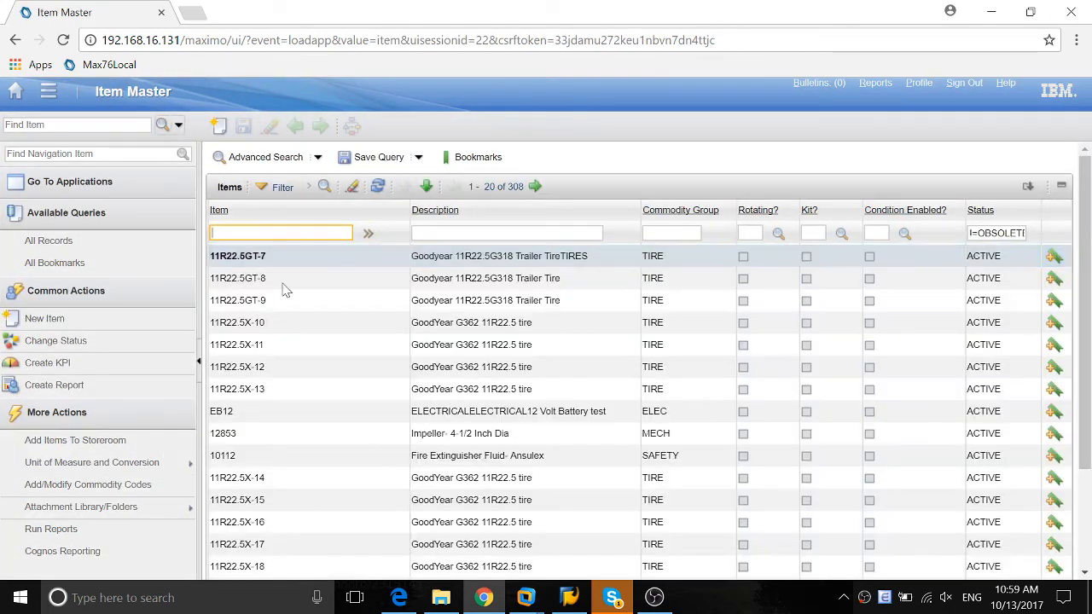
click(226, 412)
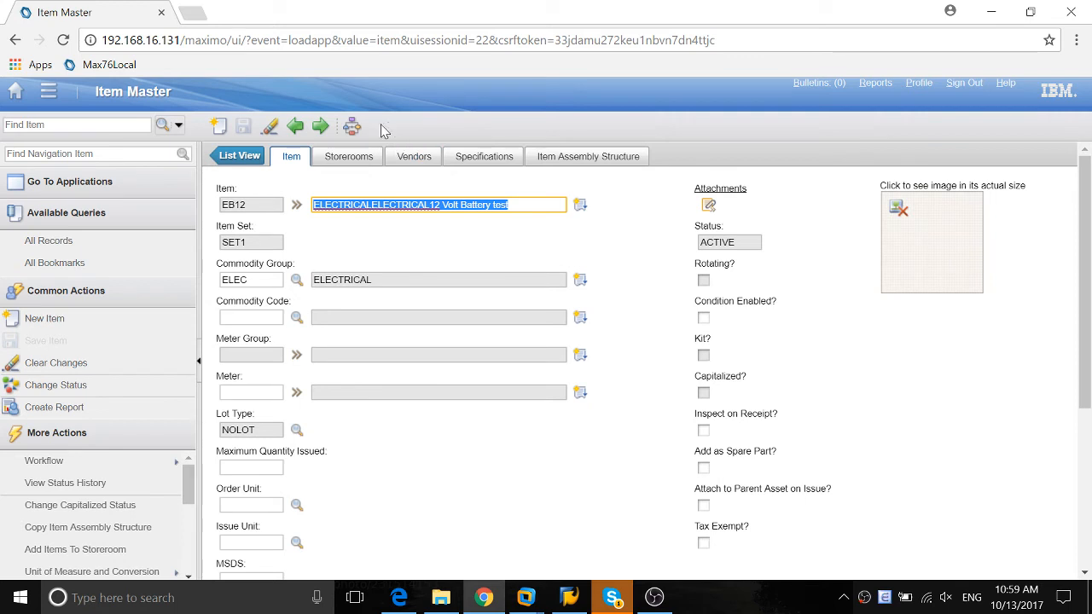
Append "*Important*" to the description of item EB12 and return to the item list without saving the change
click(458, 237)
click(518, 206)
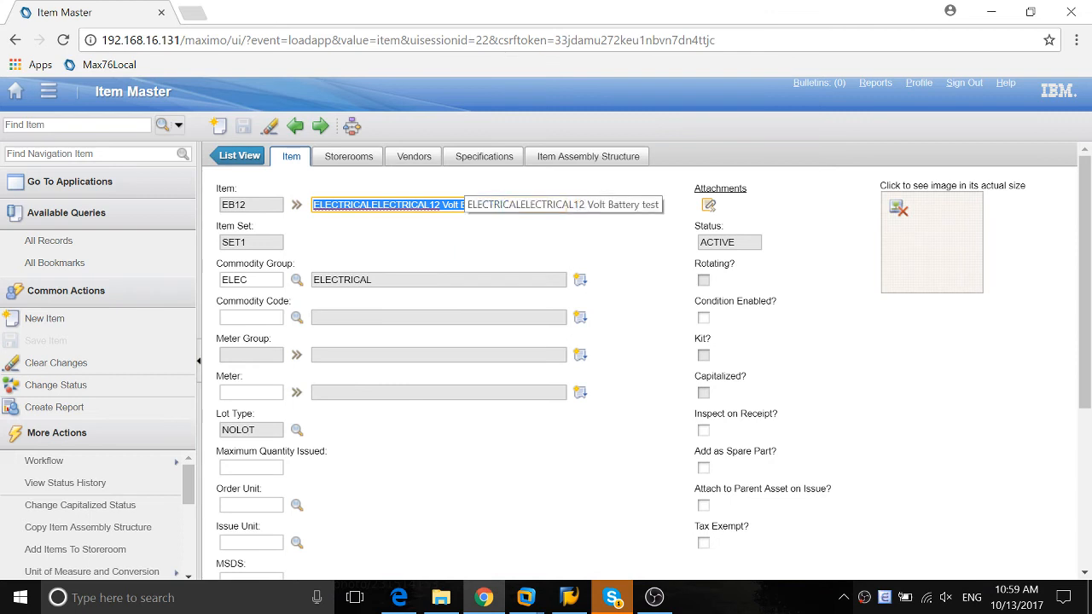
click(552, 173)
click(541, 207)
click(539, 208)
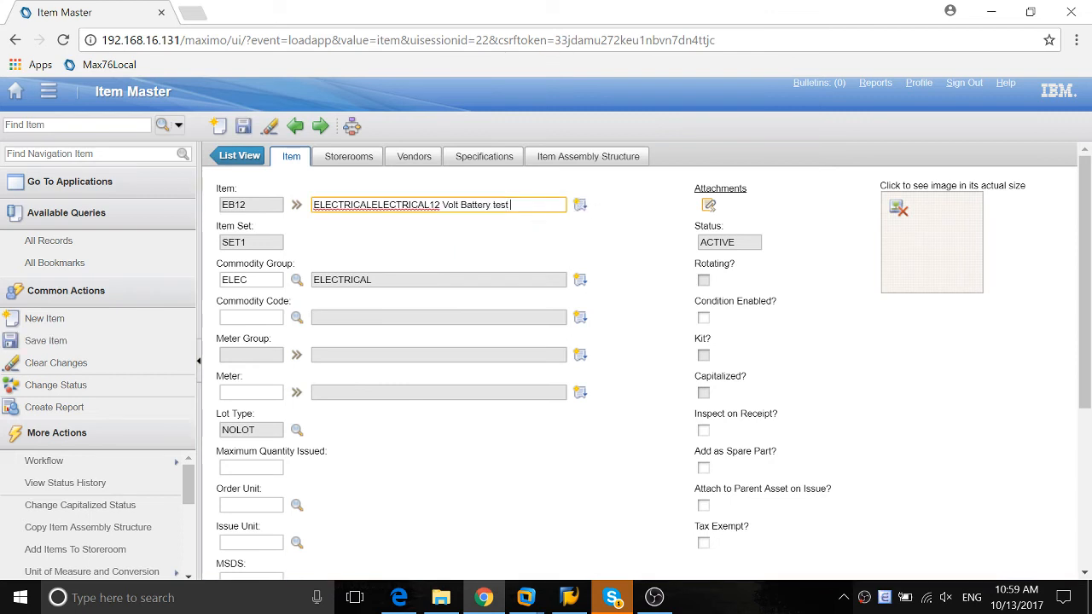
text(*Importatn*)
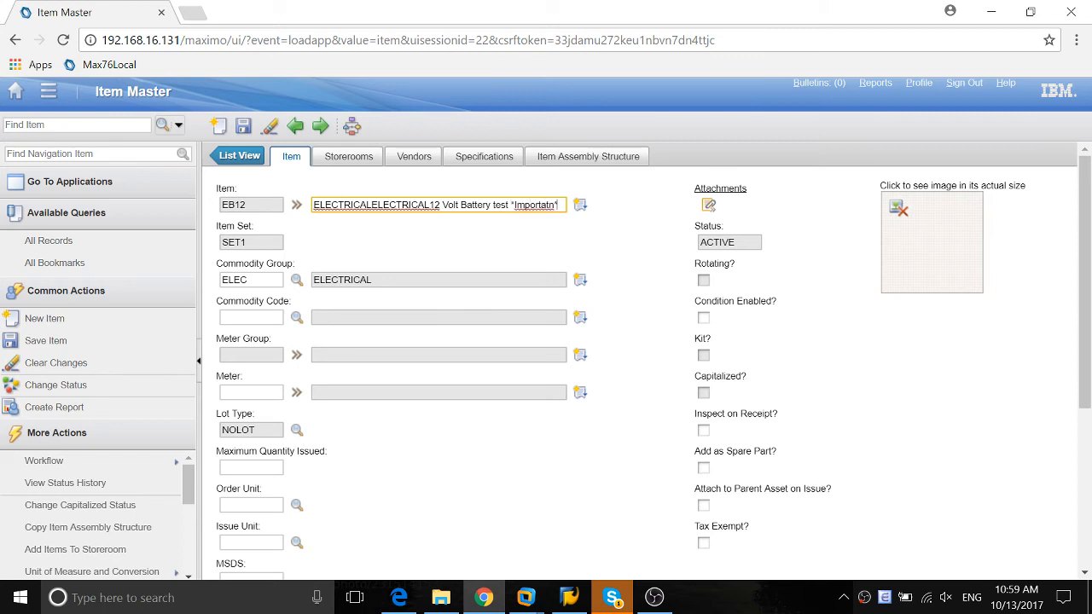
key(BackSpace)
key(BackSpace)
drag(510, 204, 655, 209)
key(Tab)
click(238, 155)
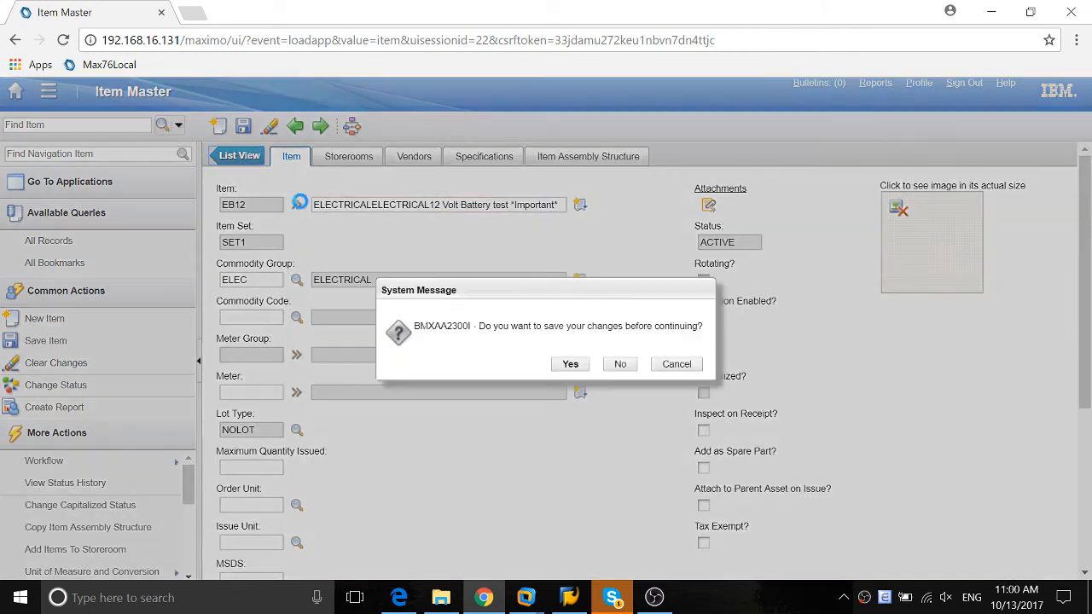
click(620, 363)
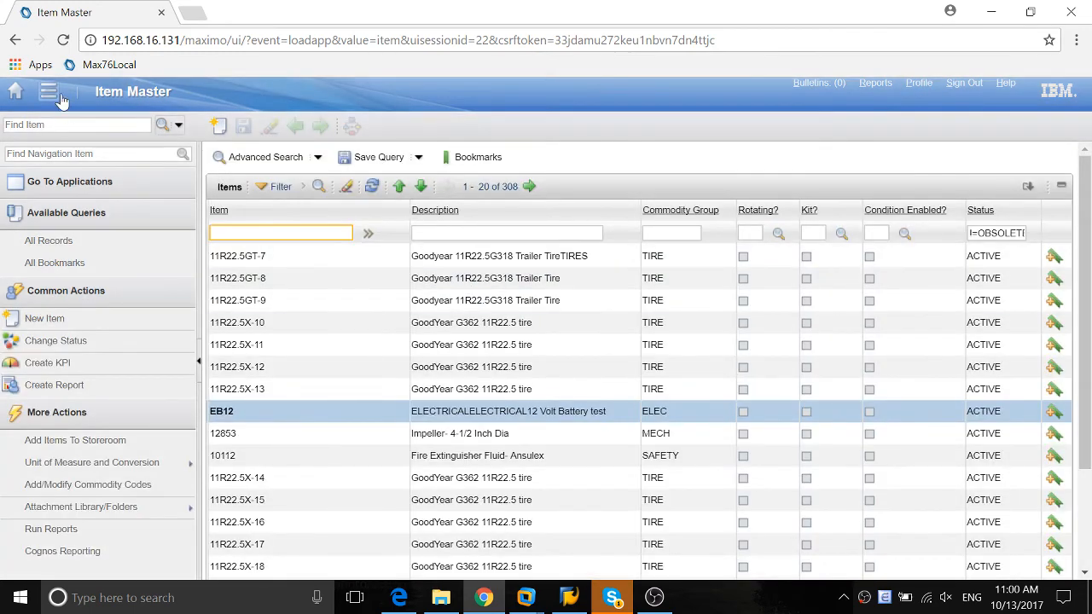
Open Automation Scripts from the System Configuration platform applications and start creating a script with an action launch point
click(19, 95)
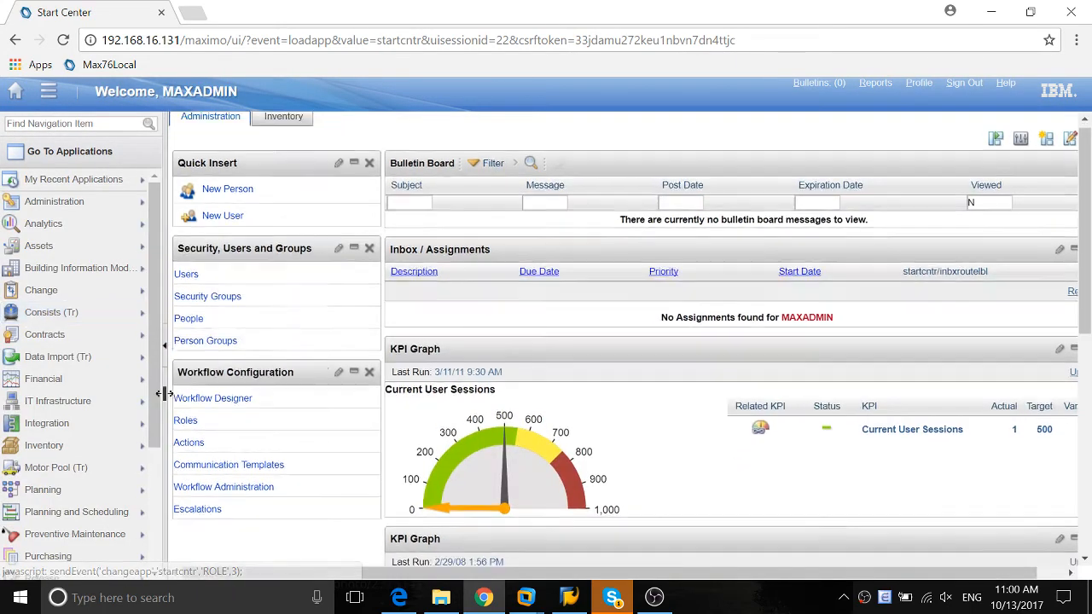
scroll(51, 478, down, 5)
mouse_move(85, 504)
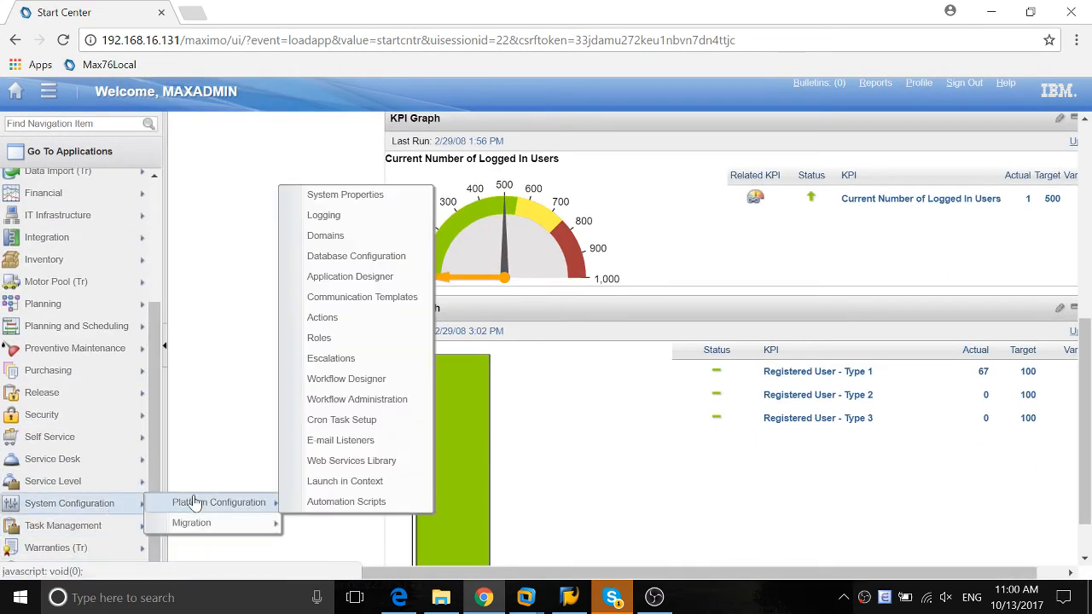
mouse_move(229, 528)
mouse_move(240, 503)
click(367, 501)
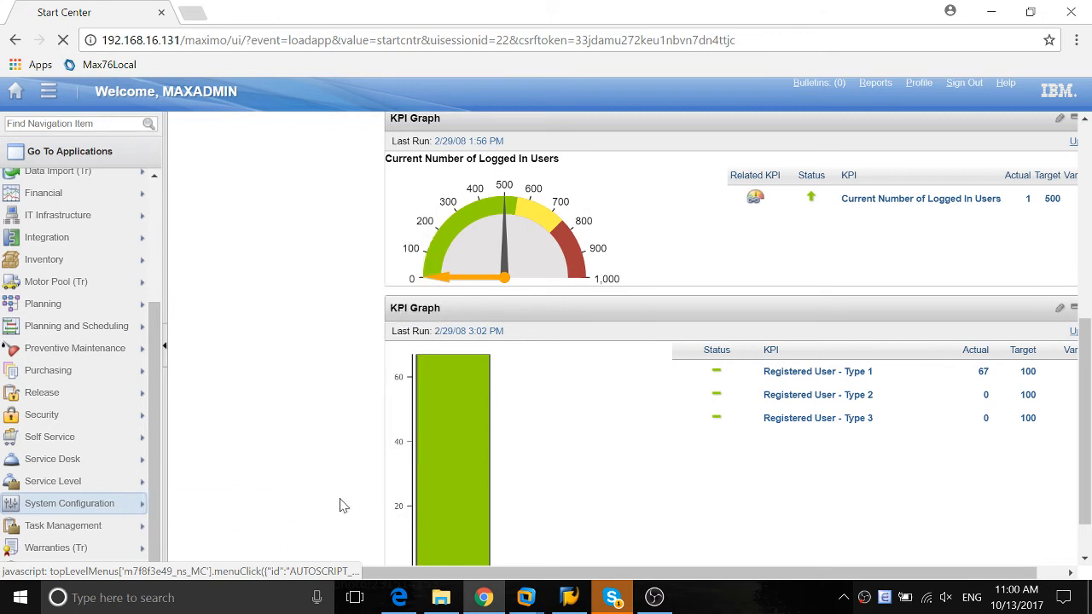
mouse_move(49, 372)
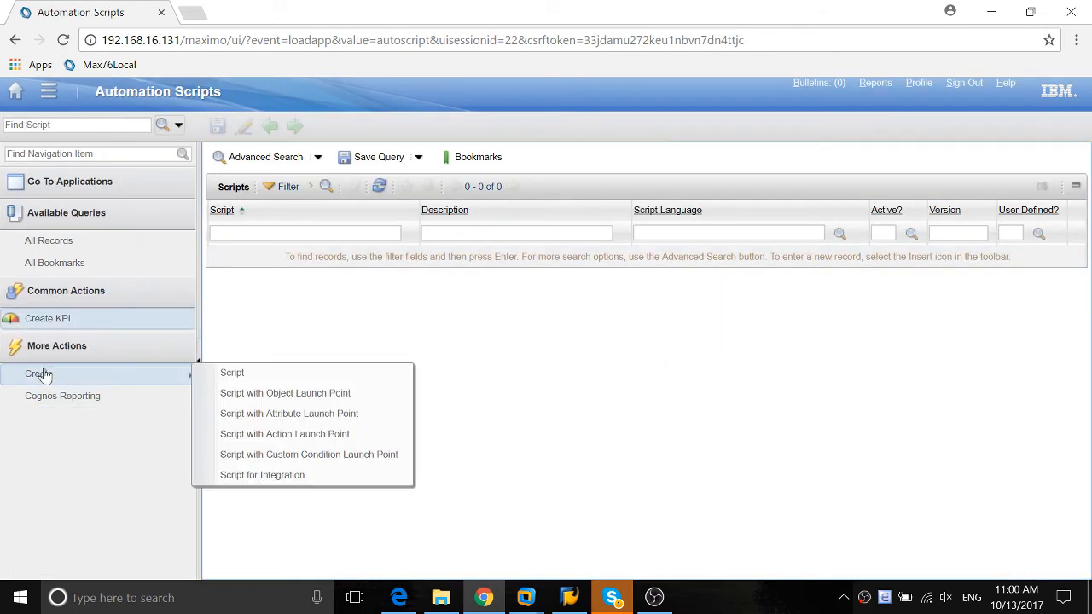
click(273, 440)
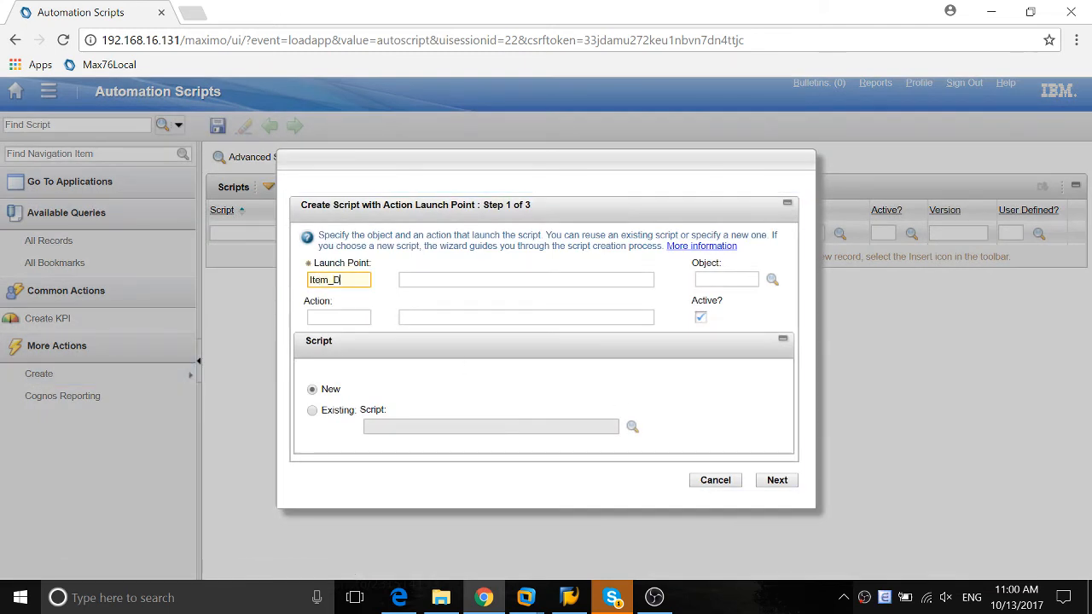
Name both the launch point and the action ITEM_DESC_MOD and describe the action as "Modify Item Description"
text(Item_Desc_M)
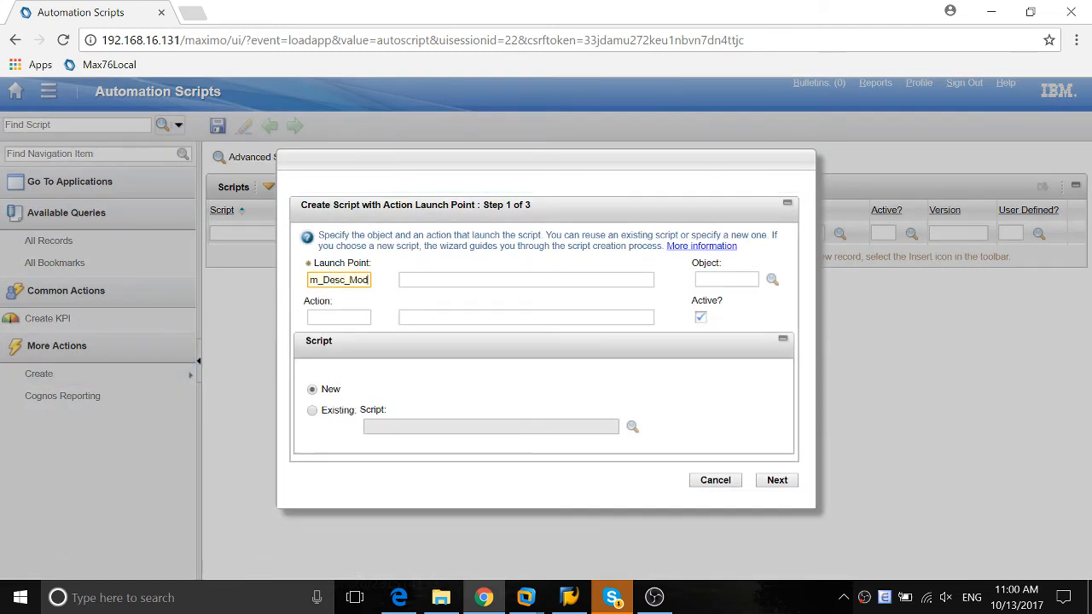
key(Tab)
key(Tab)
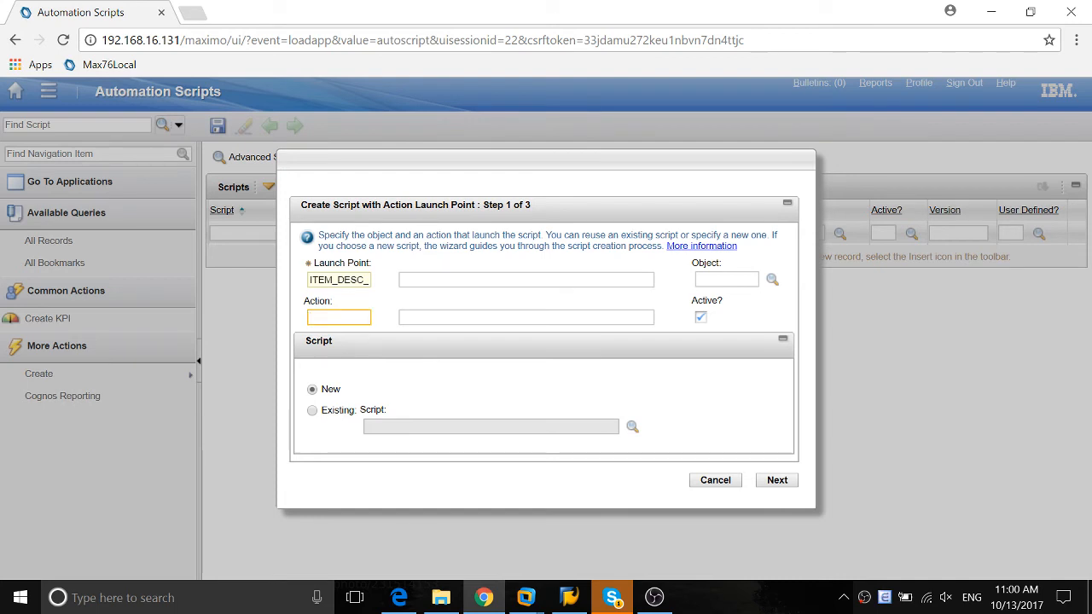
double_click(333, 281)
key(ctrl+c)
click(332, 317)
key(ctrl+v)
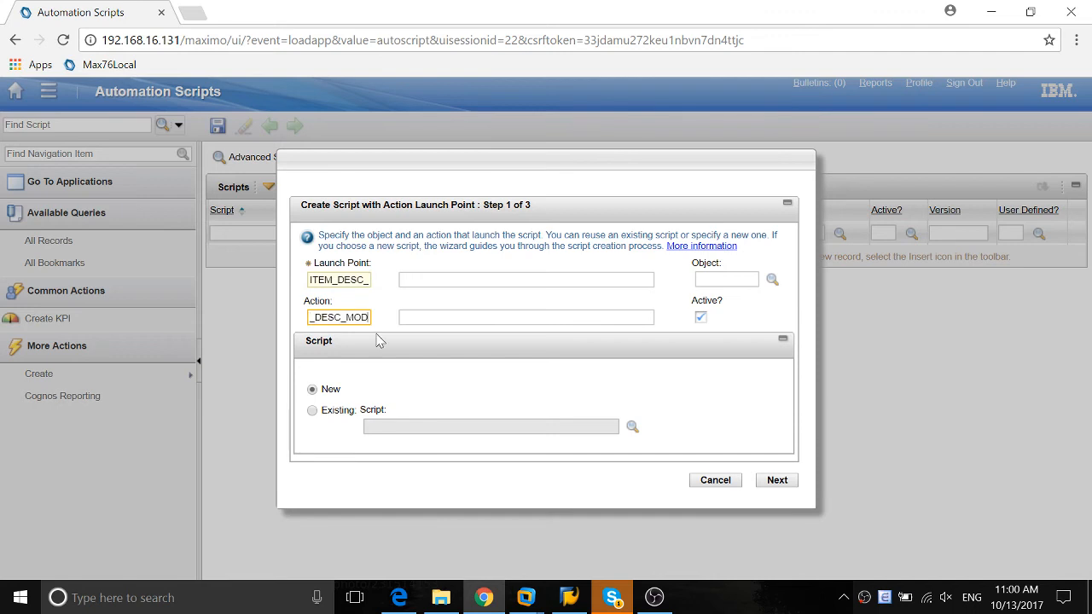
key(Tab)
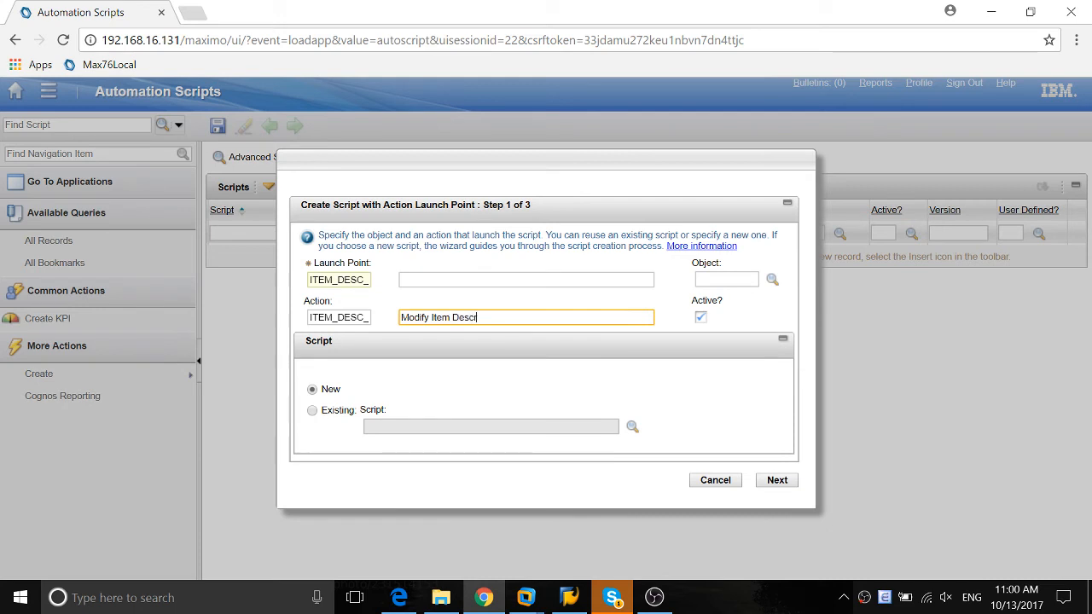
key(Tab)
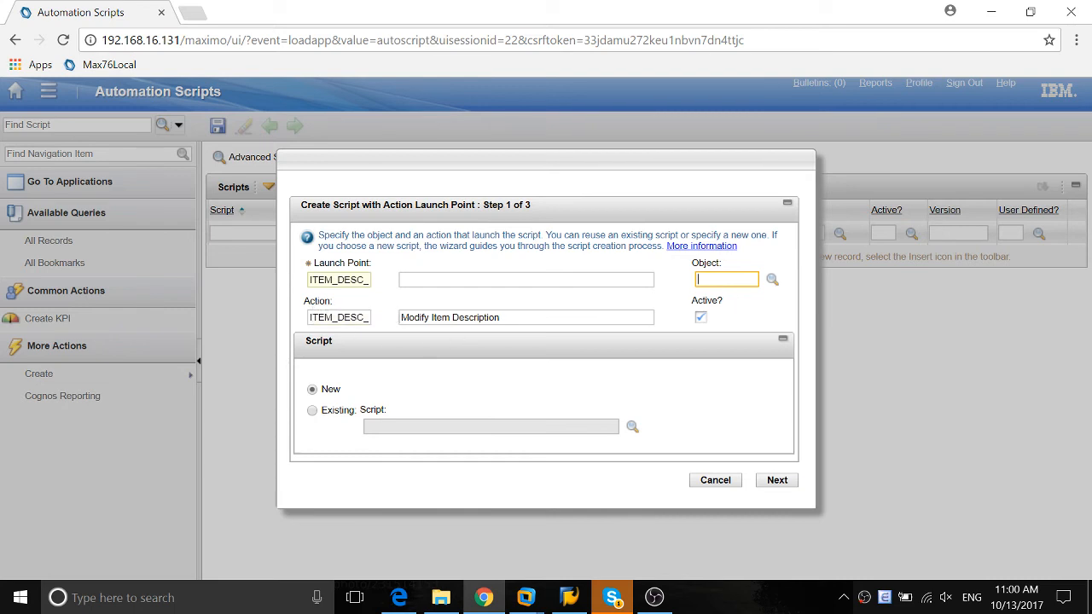
Set the launch point's object to ITEM and continue to step 2 of the script wizard
text(em)
key(Tab)
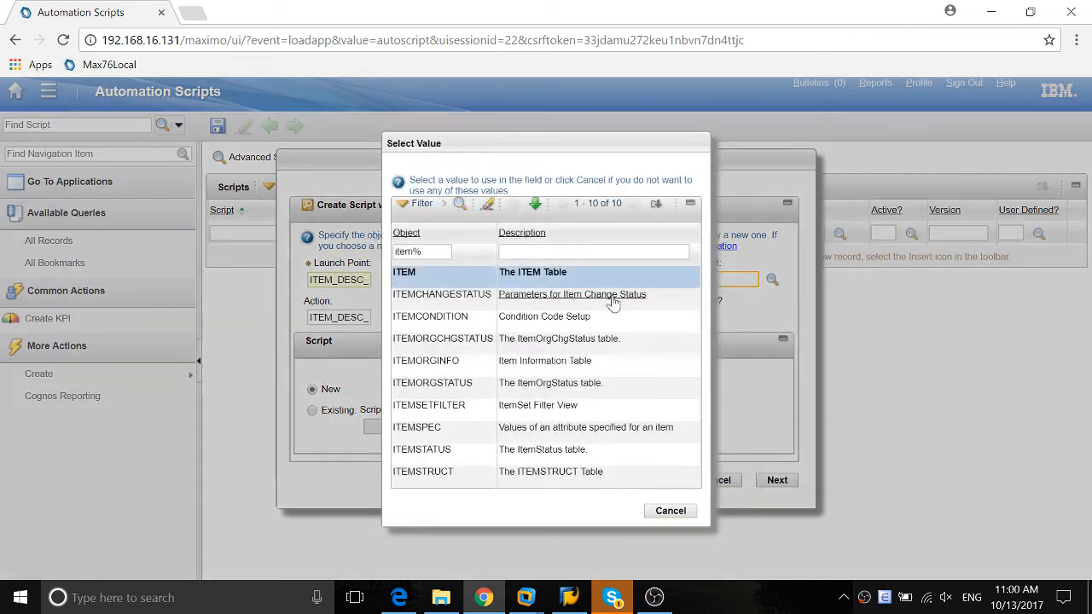
click(405, 273)
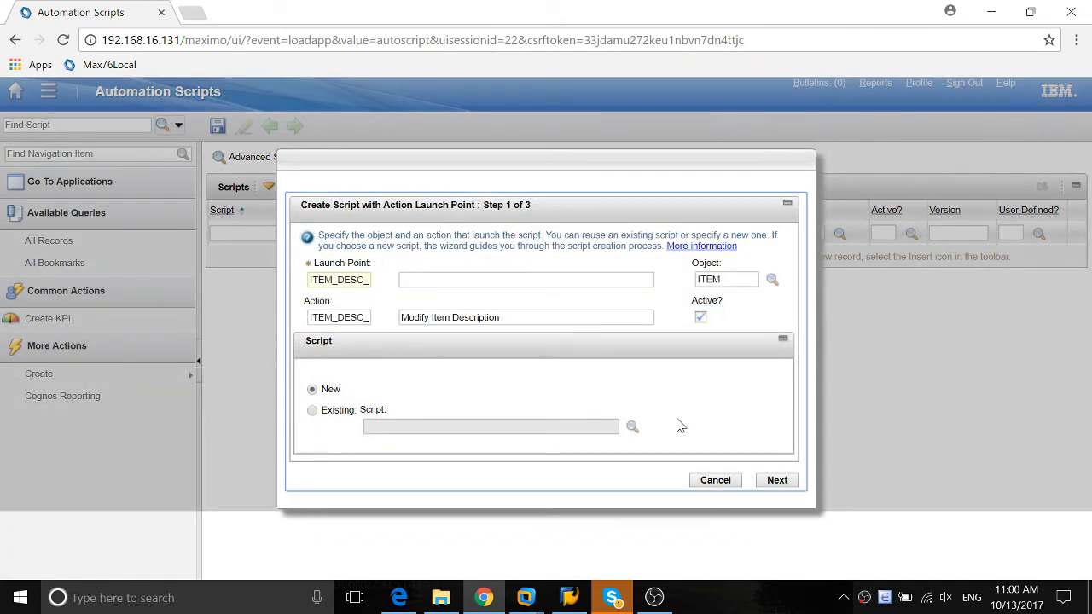
click(781, 480)
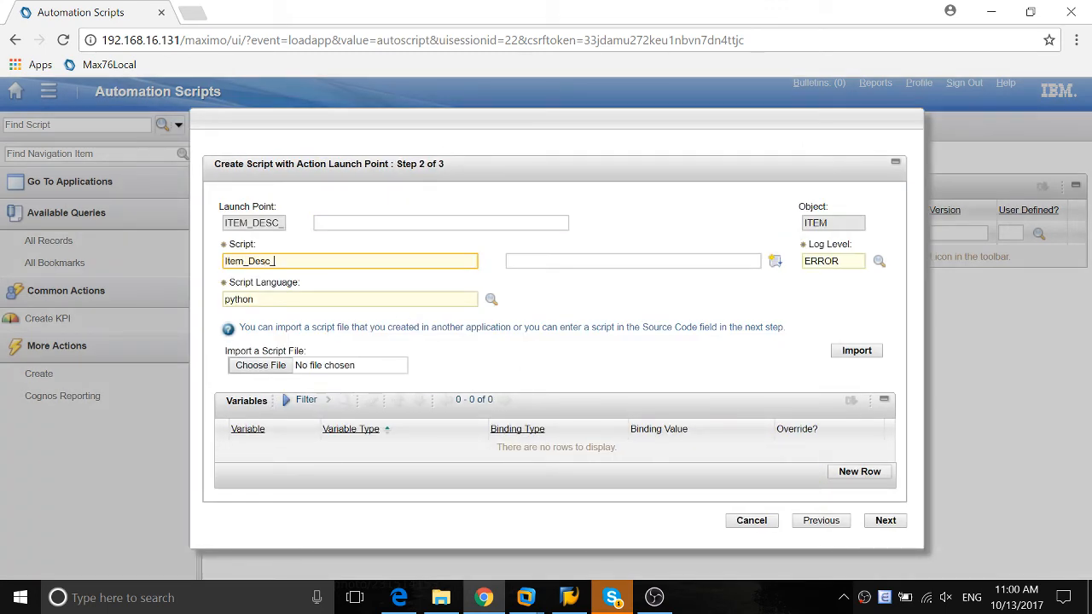
Name the new Python script ITEM_DESC_MOD and continue to the source code step
text(Item_Desc_Mod)
key(Tab)
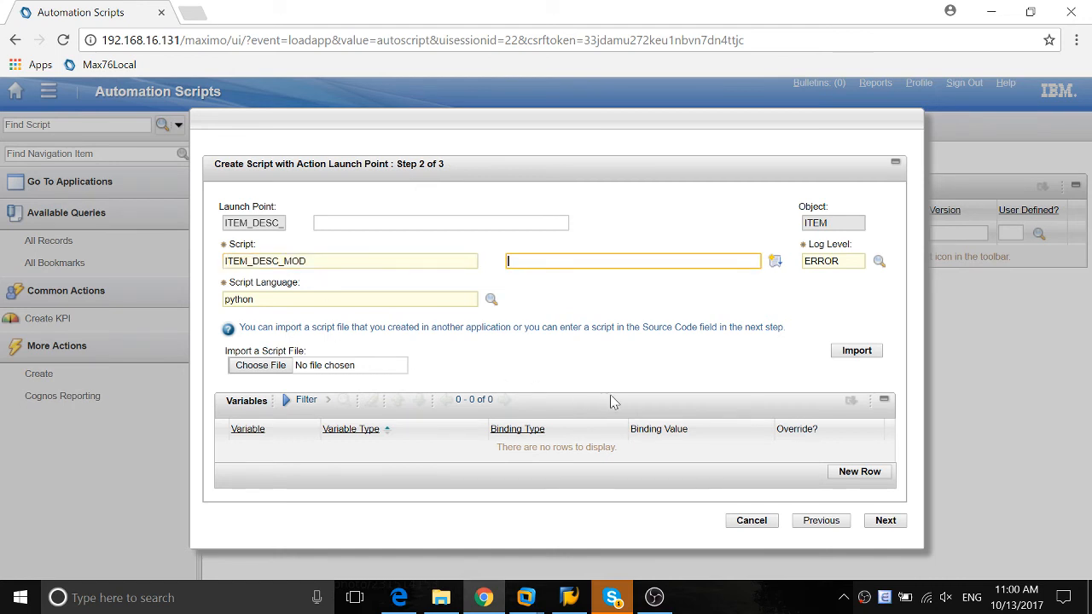
click(886, 521)
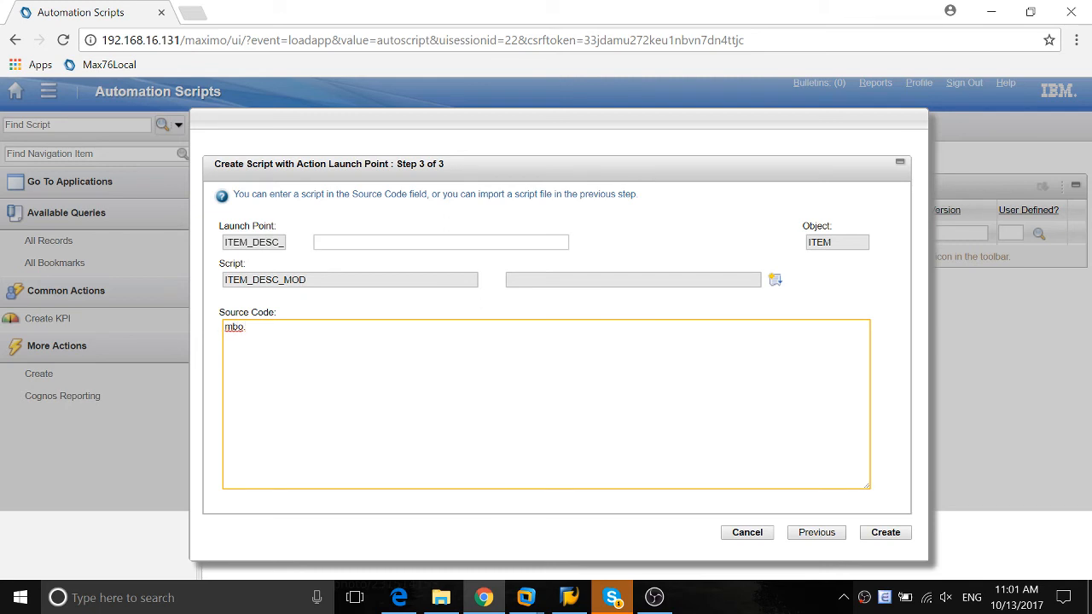
Enter the source code mbo.setValue("Description", mbo.getString("Description") + "* IMPORTANT*"), create the script and dismiss the message
text(("Description", mbo.getString)
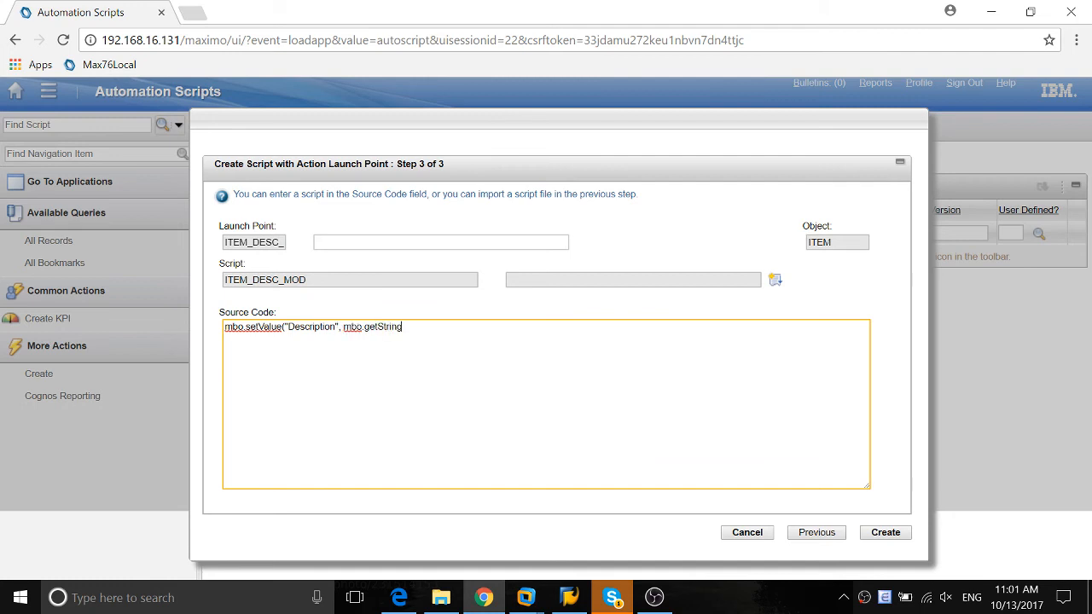
text(("Description") + "* IMPORTANT*")
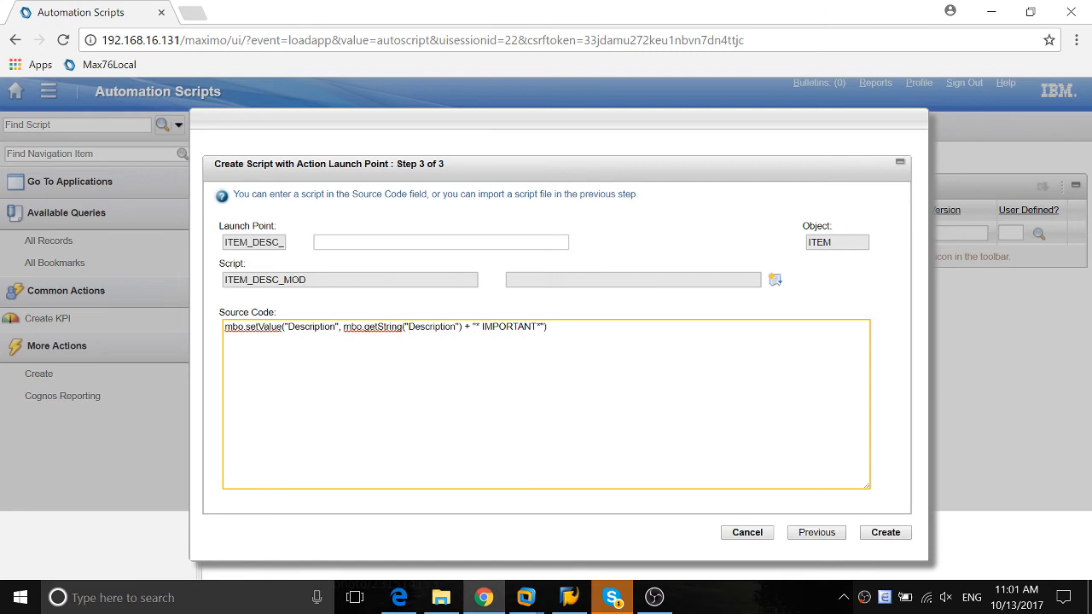
click(887, 531)
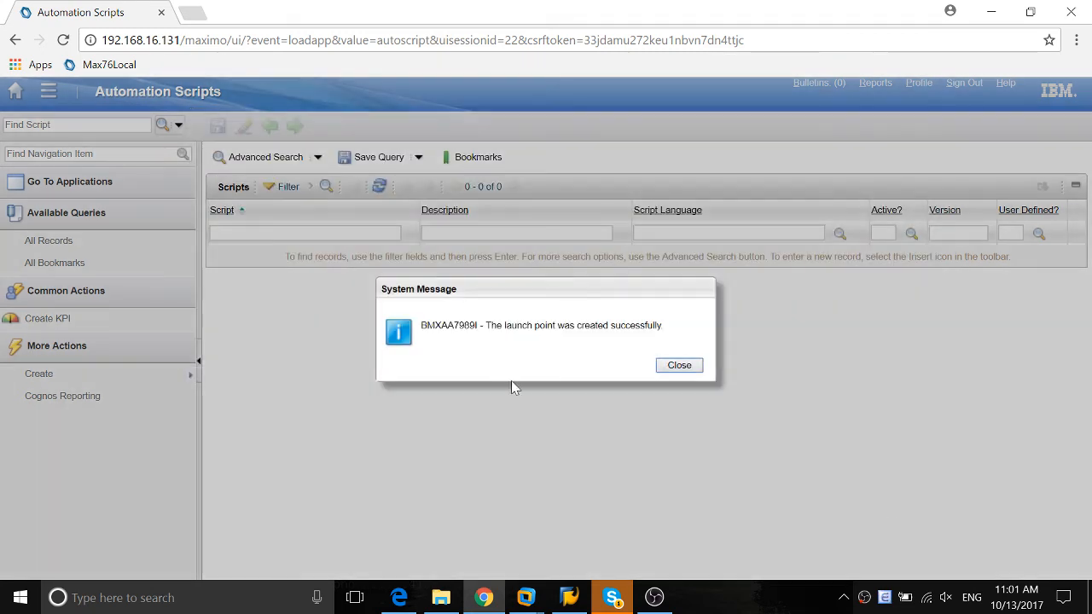
click(680, 363)
Switch to the Maximo session in Edge, open Item Master from the inventory applications and open item 11R22.5GT-7
click(991, 11)
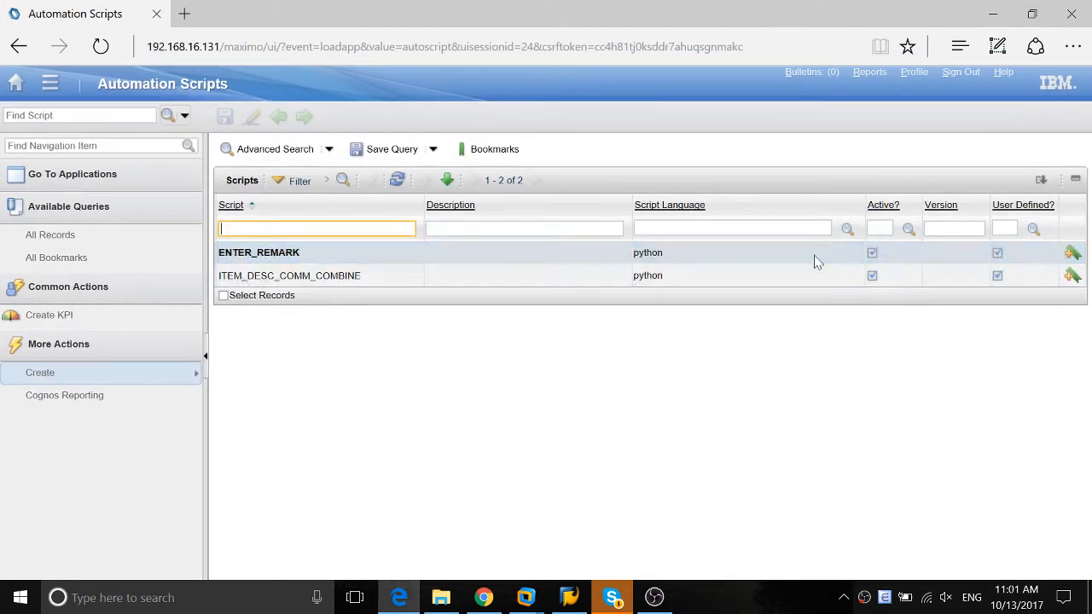
key(alt+Tab)
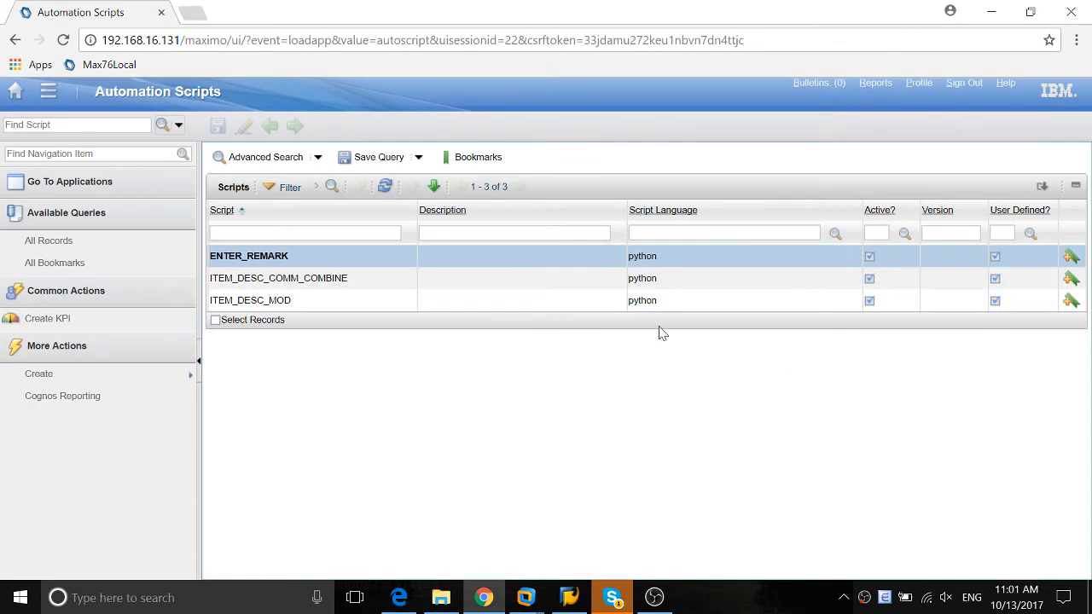
click(398, 598)
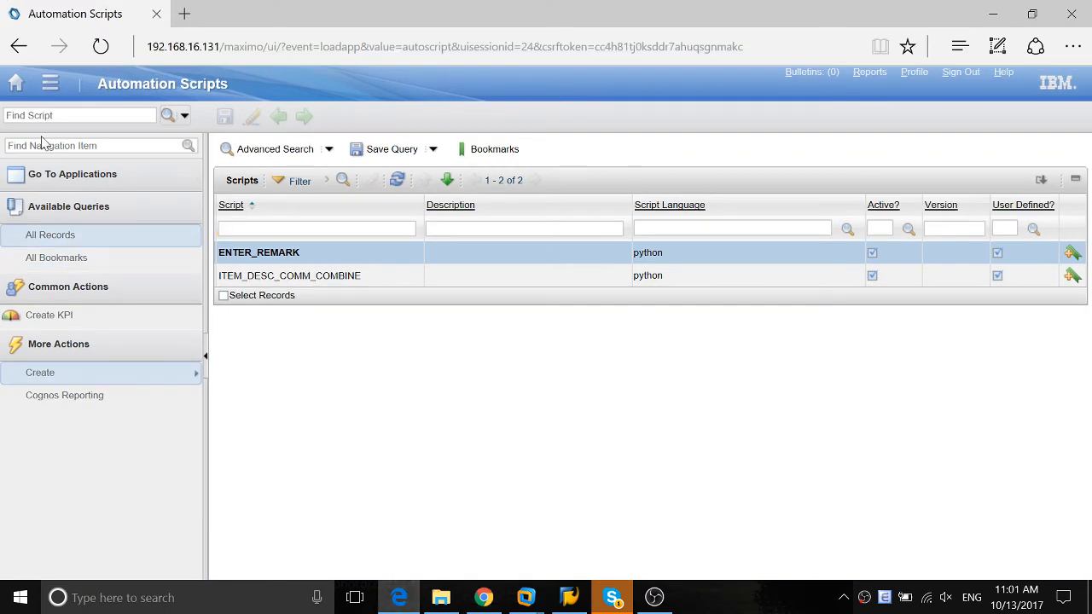
click(15, 82)
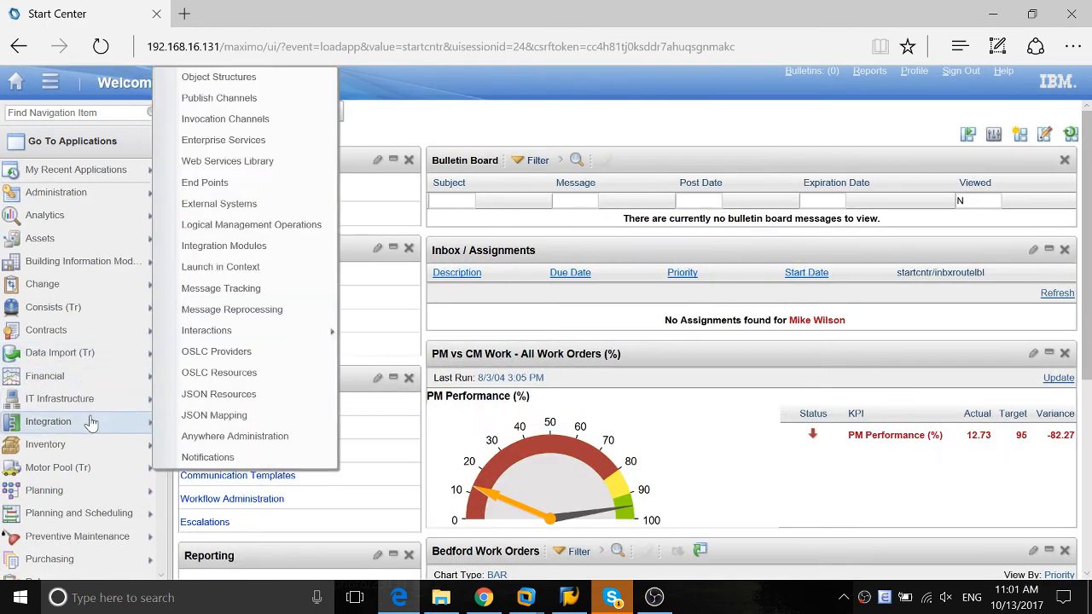
mouse_move(93, 444)
click(223, 107)
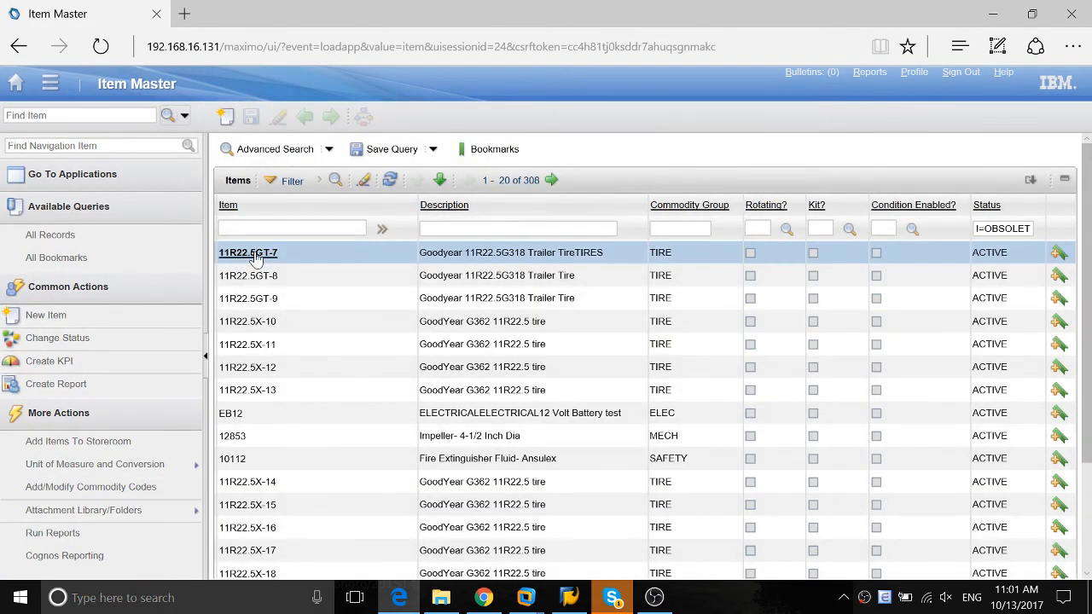
click(256, 252)
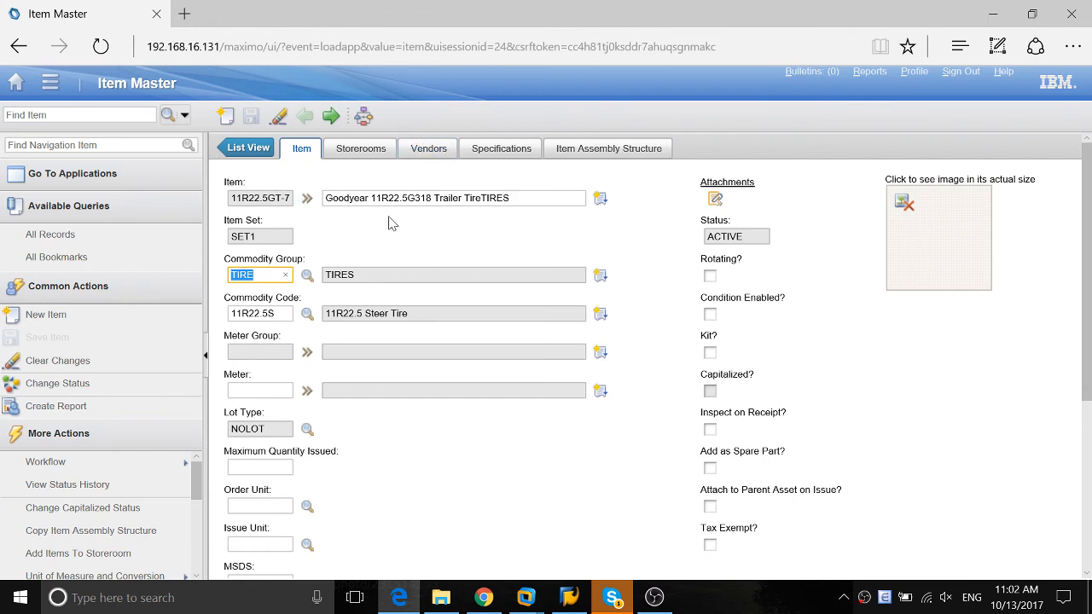
Open Workflow Designer from the platform configuration applications and bring up the canvas of the ITEM process
click(17, 85)
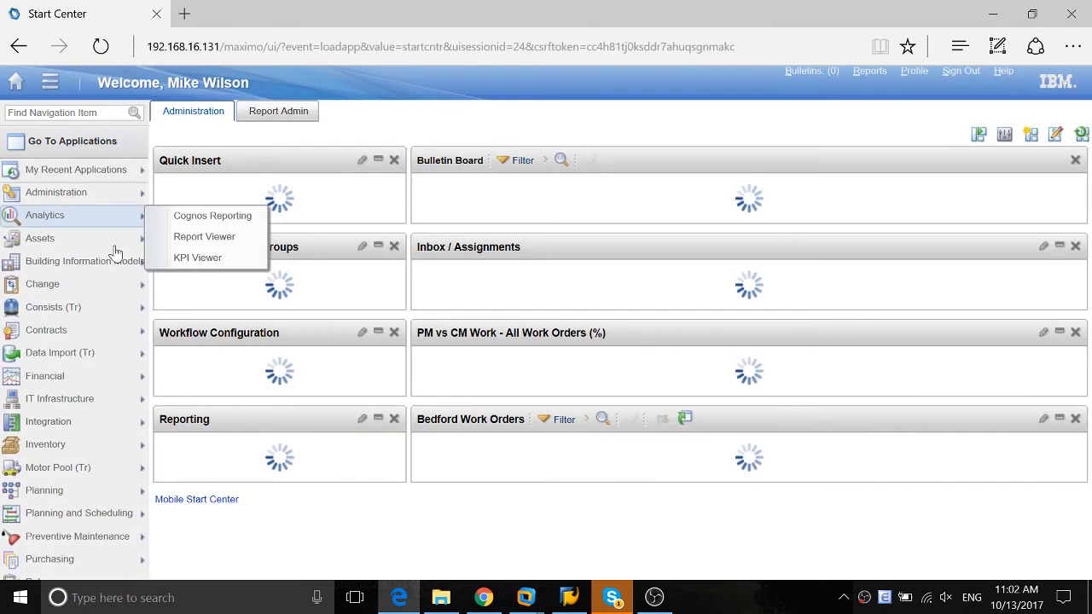
scroll(110, 276, down, 3)
mouse_move(113, 488)
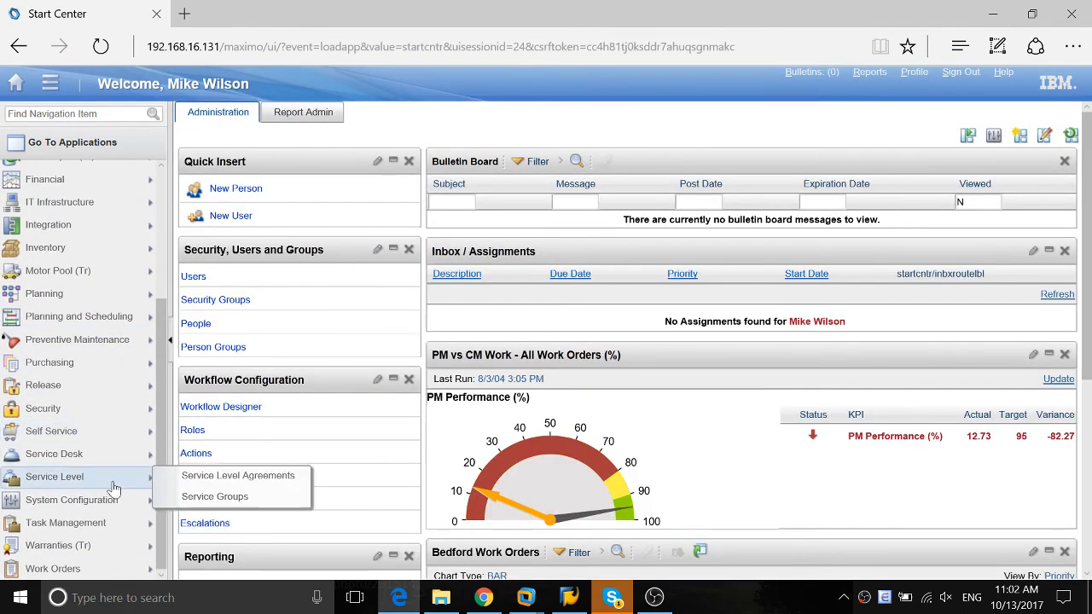
mouse_move(229, 498)
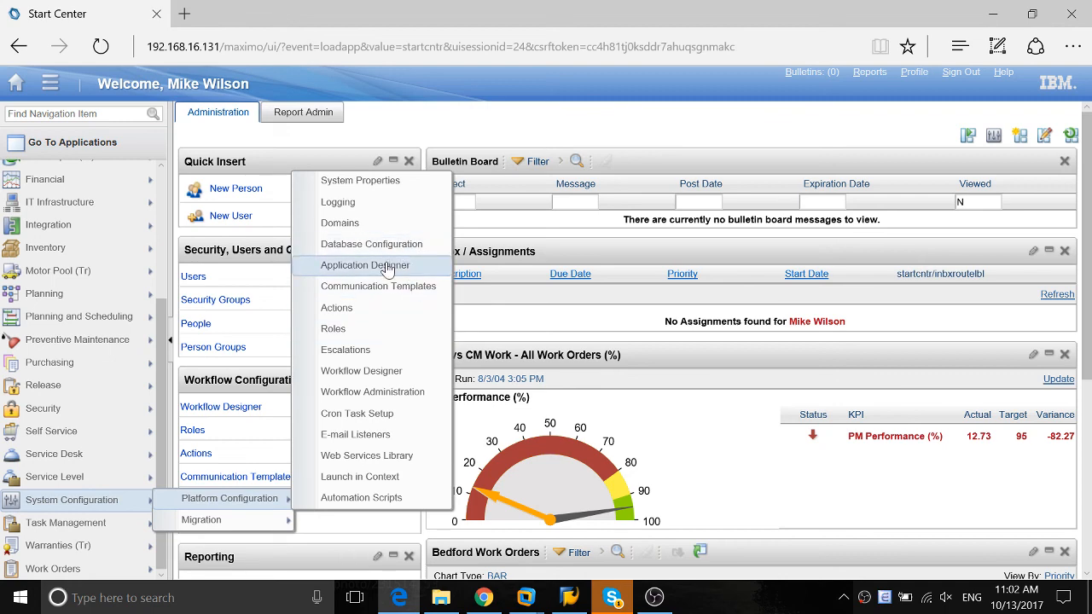
click(364, 372)
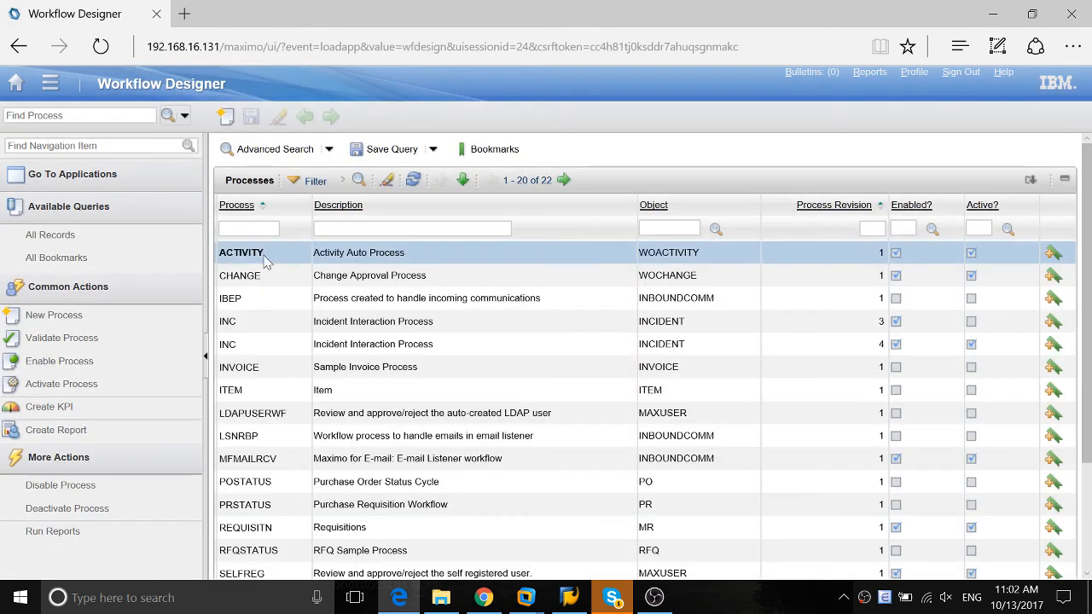
click(233, 390)
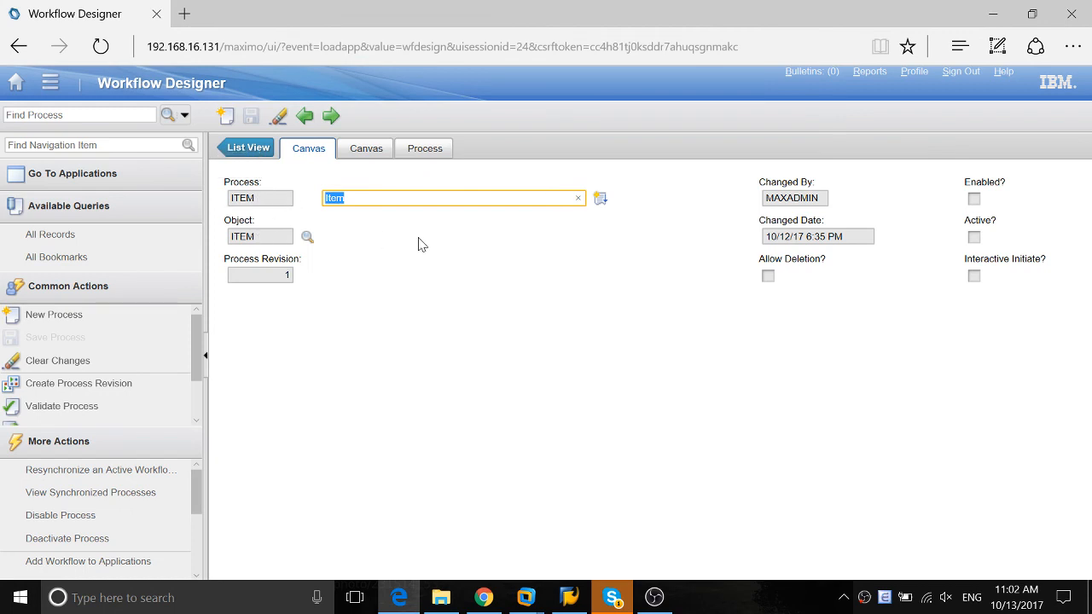
click(362, 153)
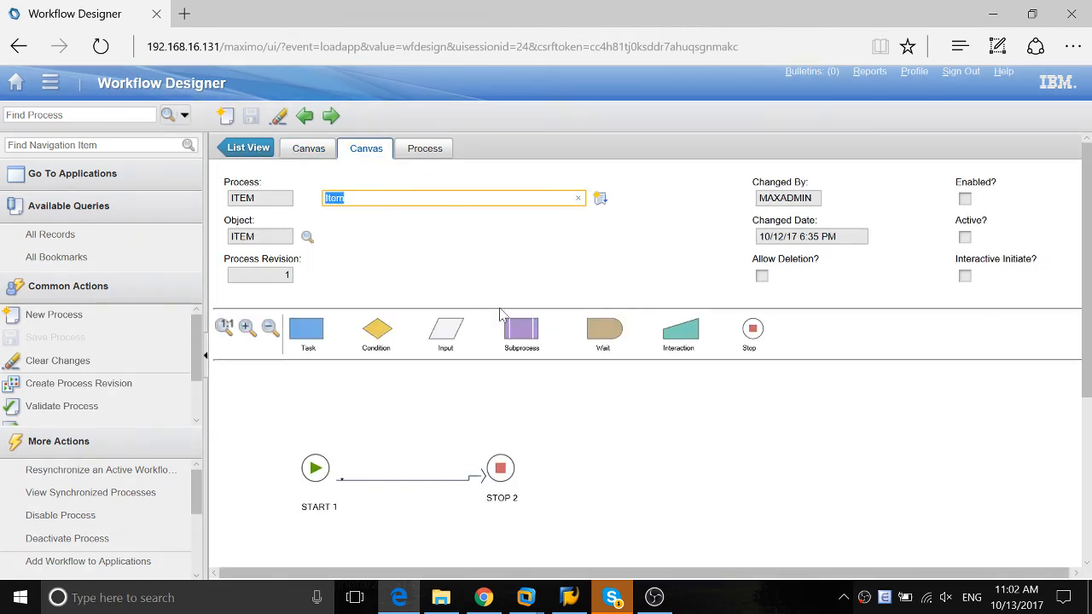
Replace the action on the connection from START 1 to STOP 2 with ITEM_DESC_MOD and accept the action properties
click(373, 478)
click(442, 482)
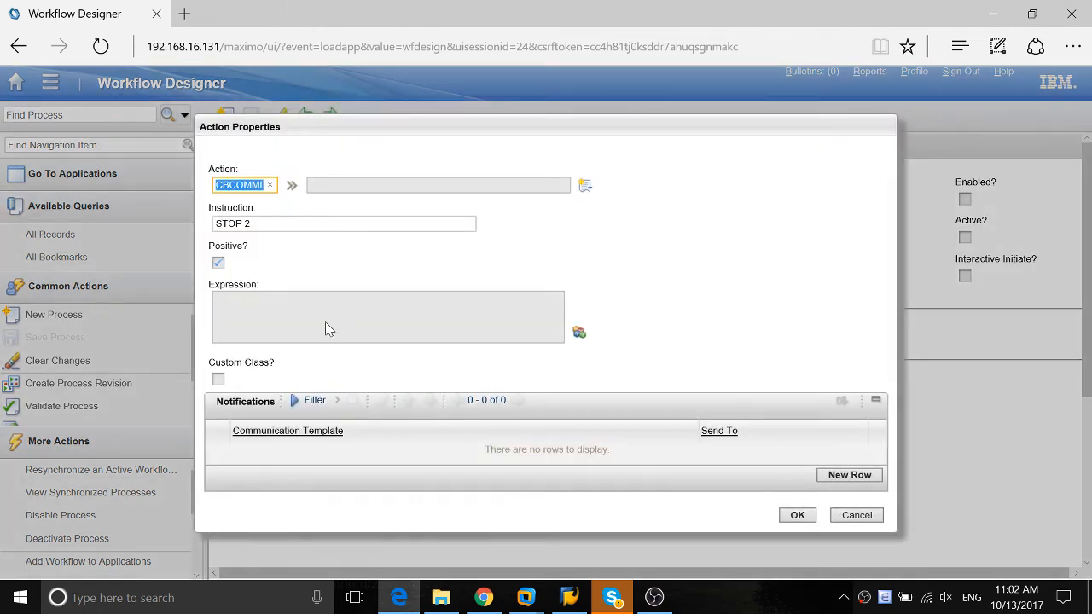
click(286, 315)
click(245, 185)
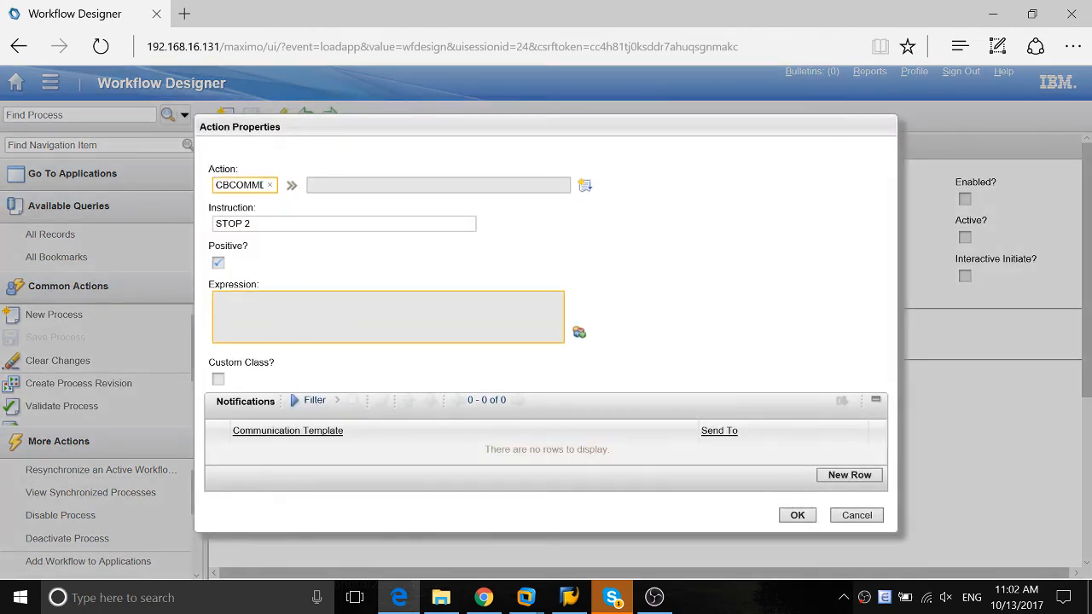
double_click(237, 185)
key(BackSpace)
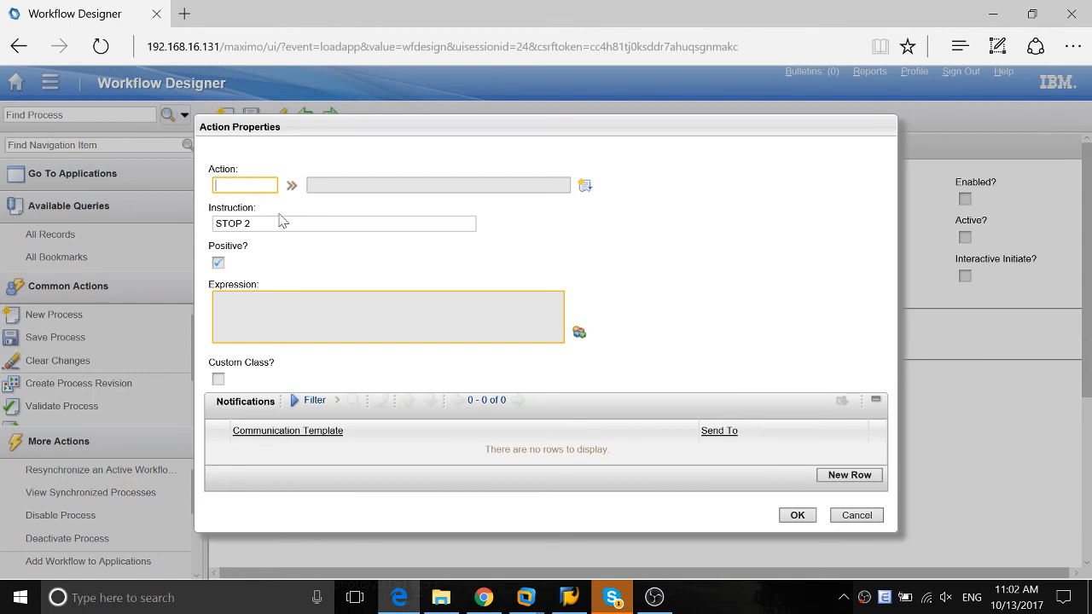
key(Tab)
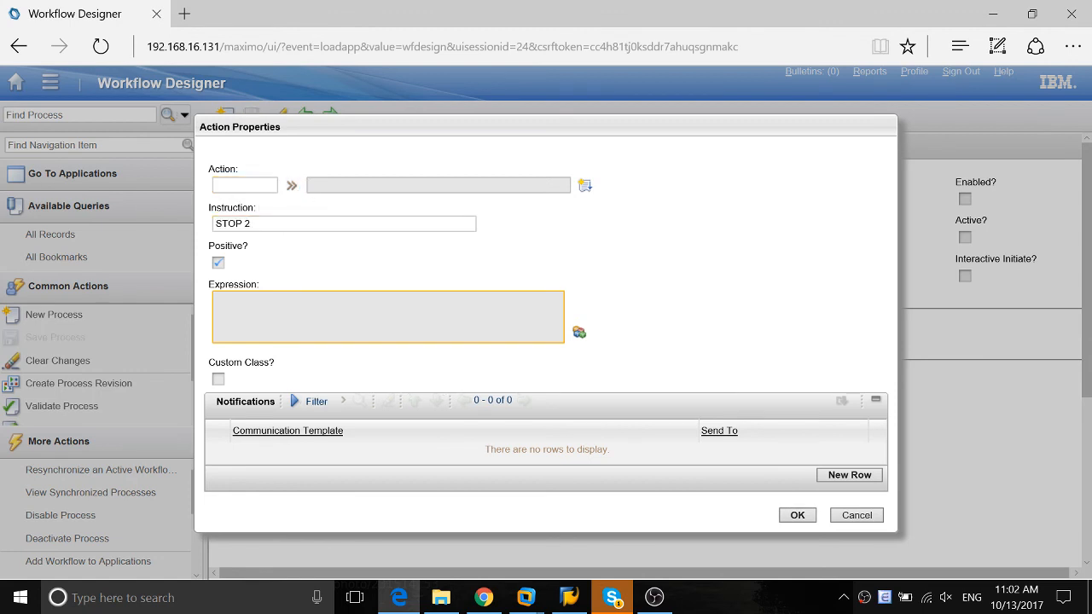
click(266, 185)
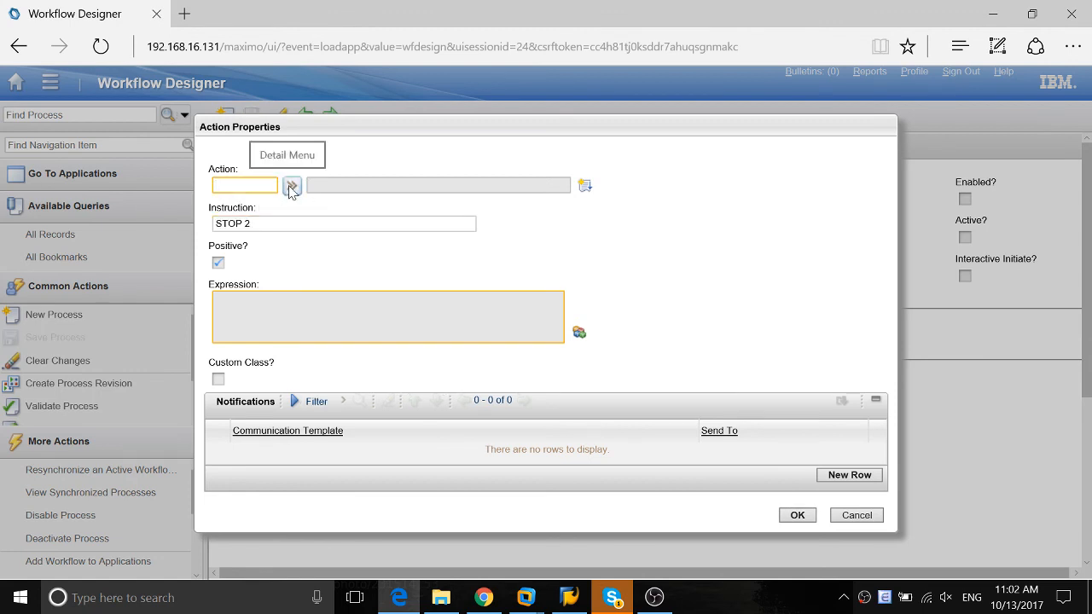
click(290, 186)
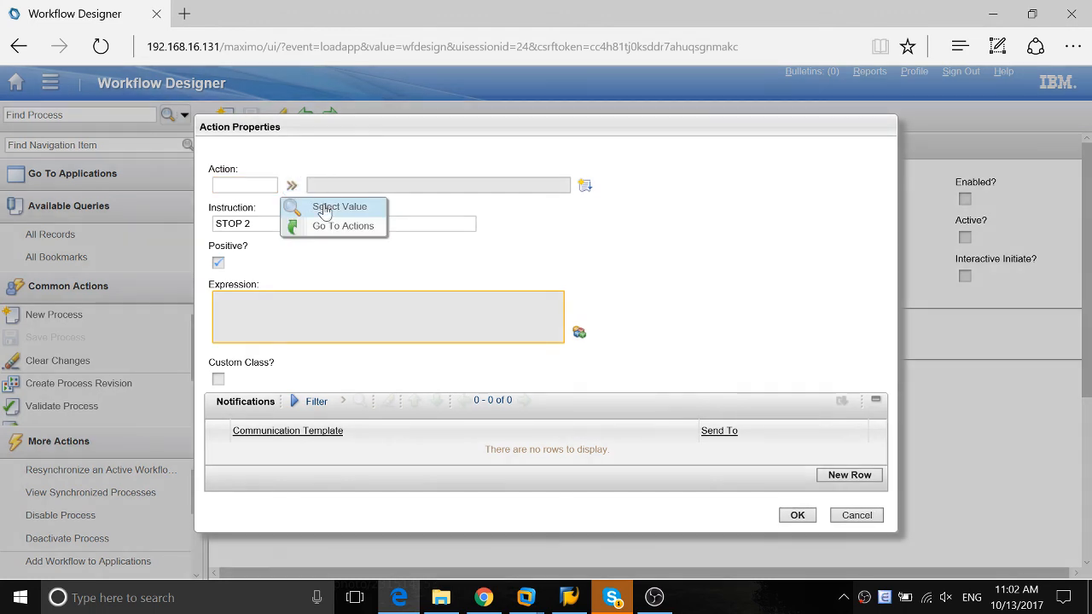
click(330, 209)
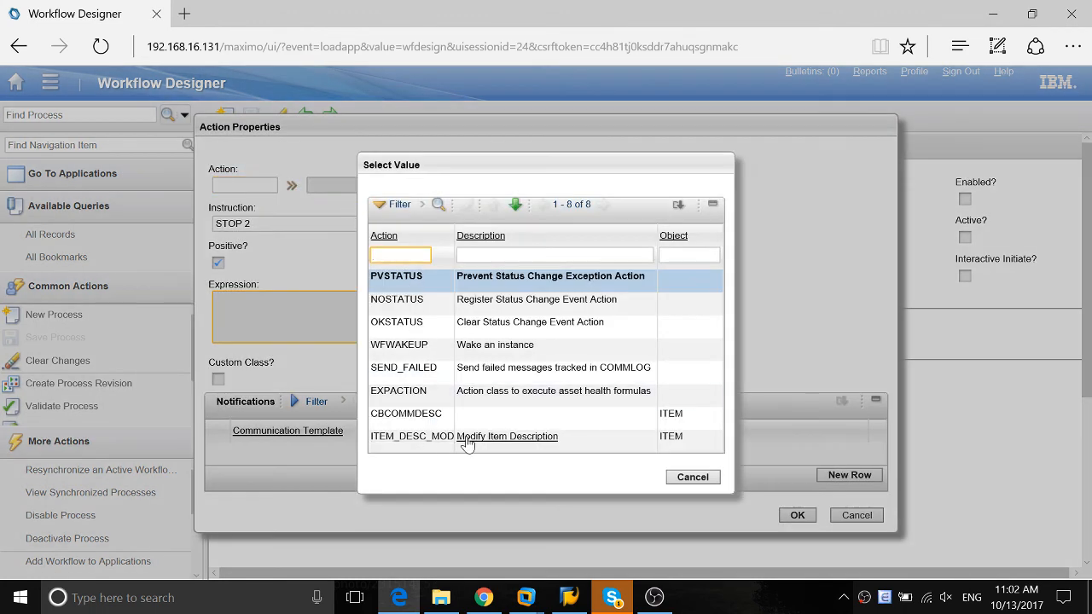
click(417, 443)
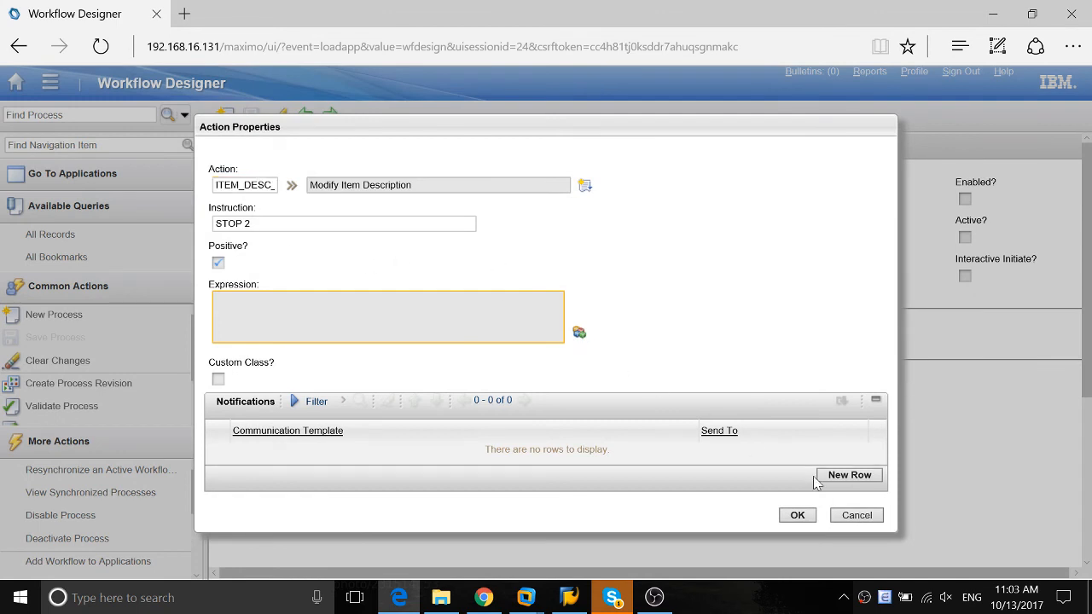
click(797, 515)
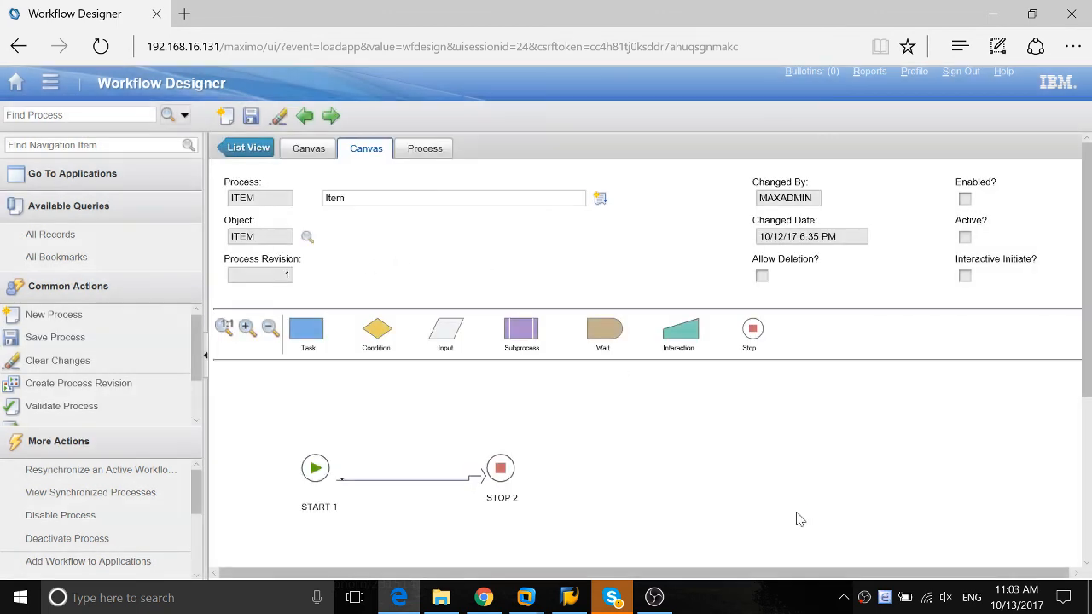
Save the ITEM workflow process, then enable and activate it
click(251, 115)
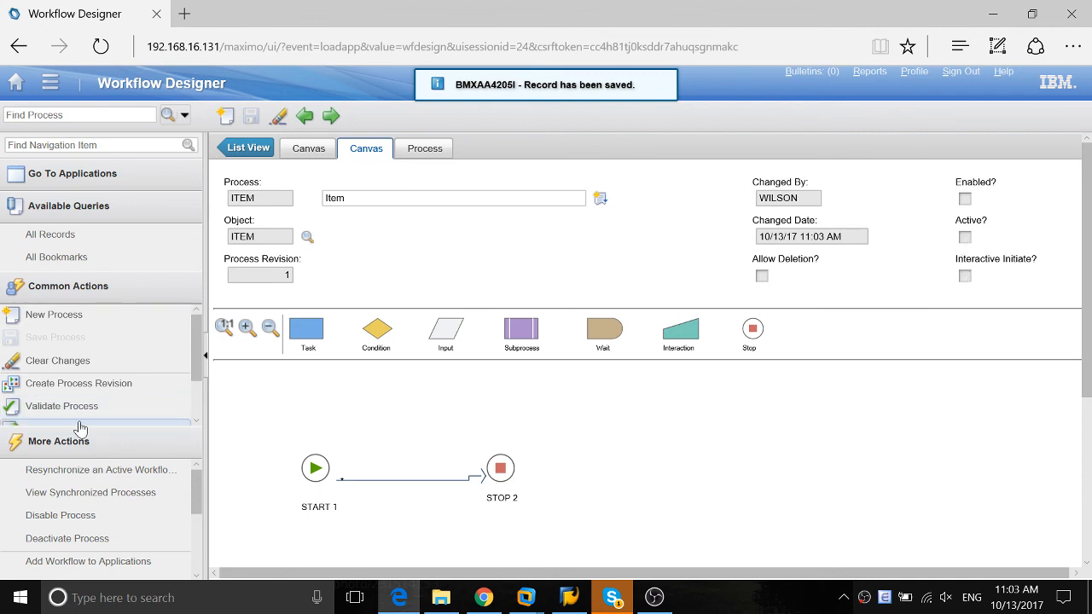
scroll(51, 375, down, 2)
click(49, 380)
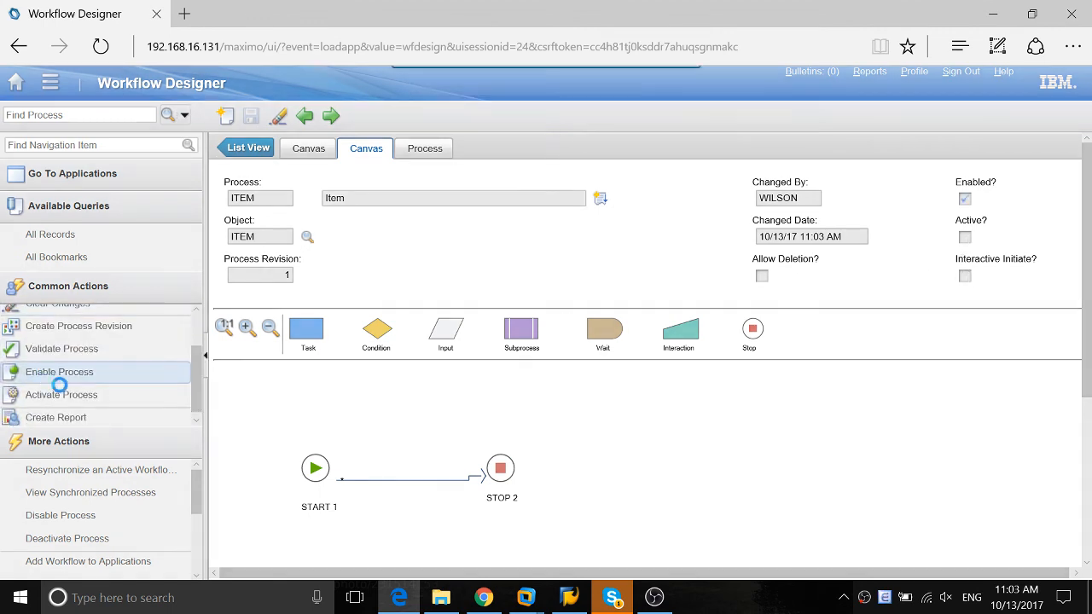
click(61, 395)
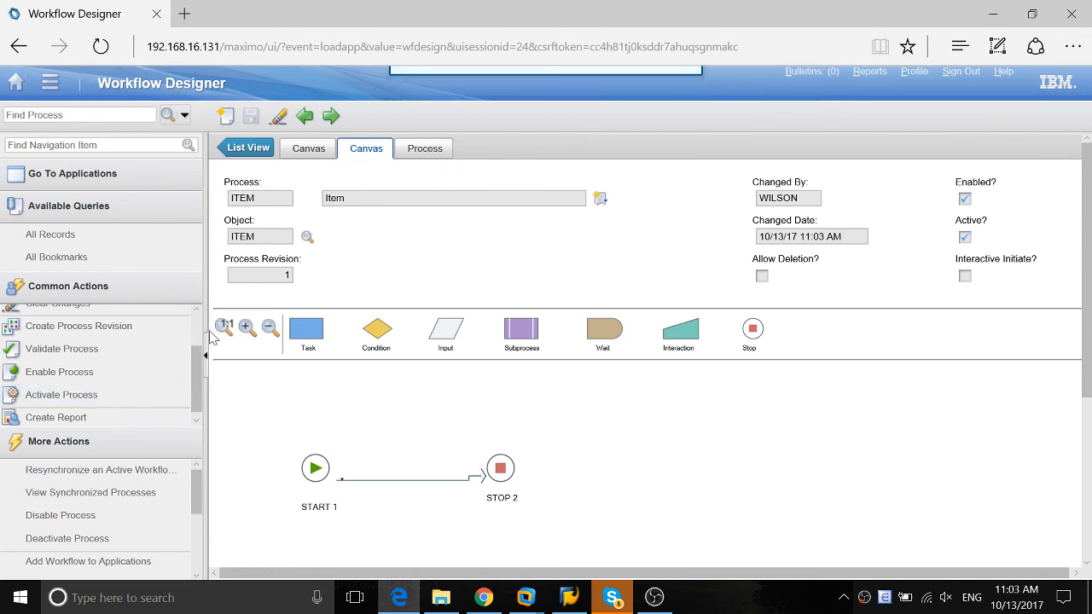
Check the process name assigned to the ITEM application's workflow GO button and close the dialog
scroll(136, 405, down, 1)
scroll(104, 501, down, 3)
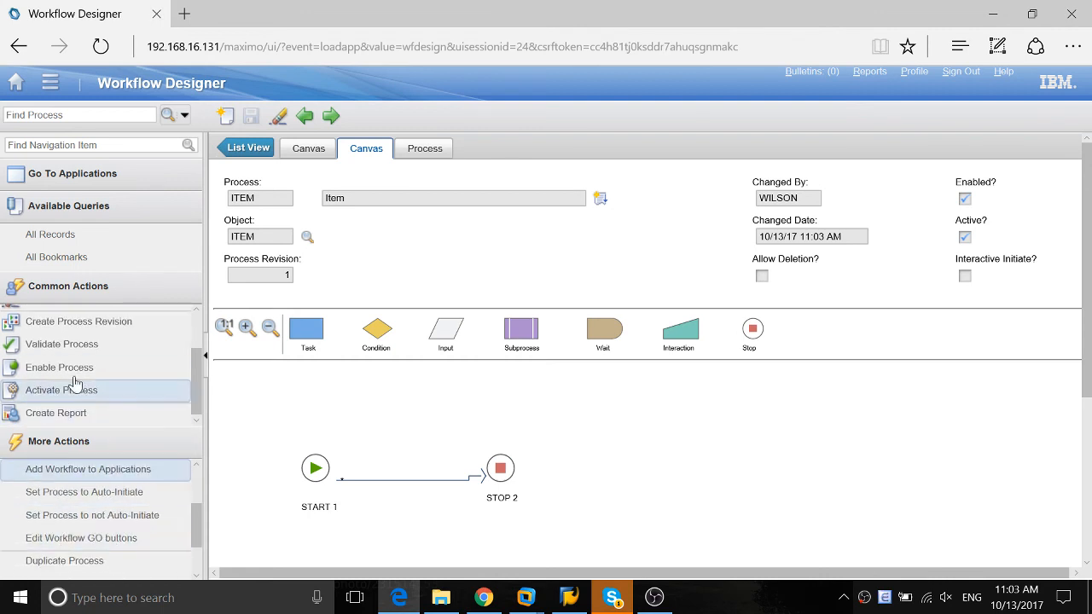
click(60, 539)
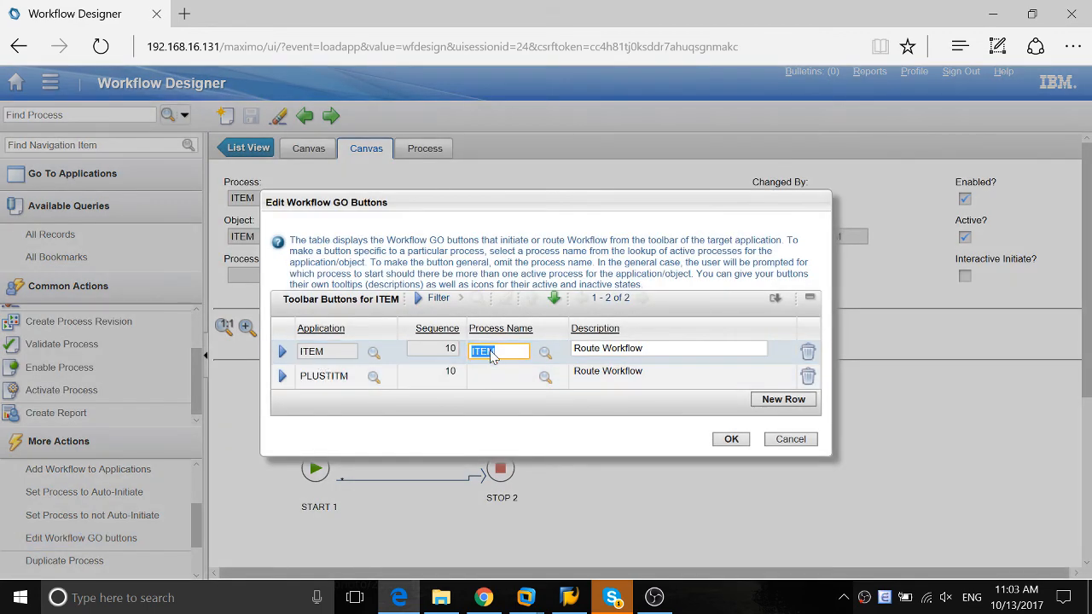
click(731, 439)
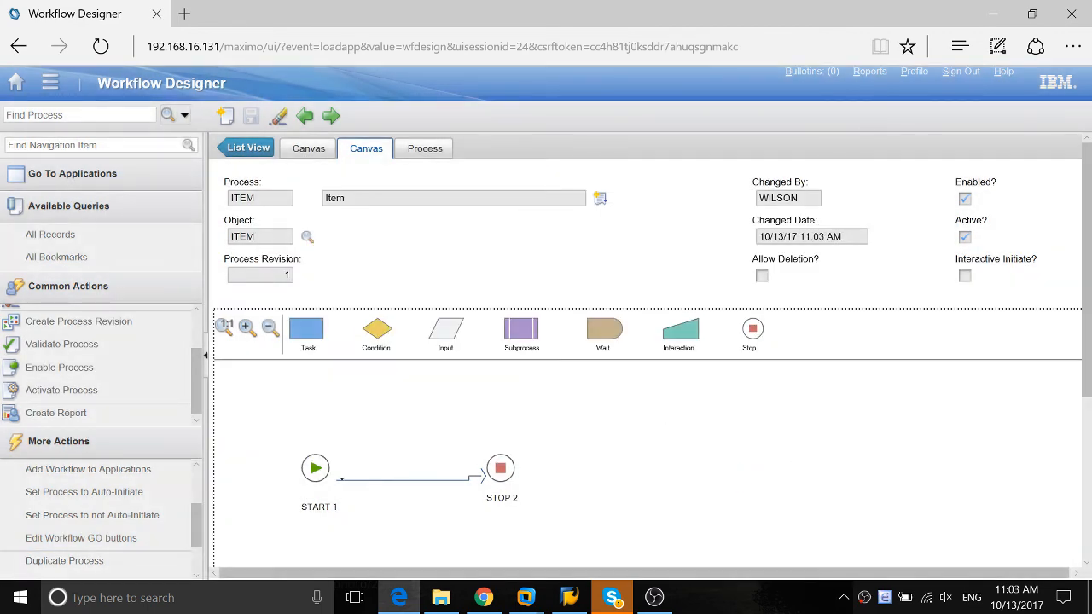
Return to the Start Center, open Item Master from the inventory applications and open item EB12
click(16, 83)
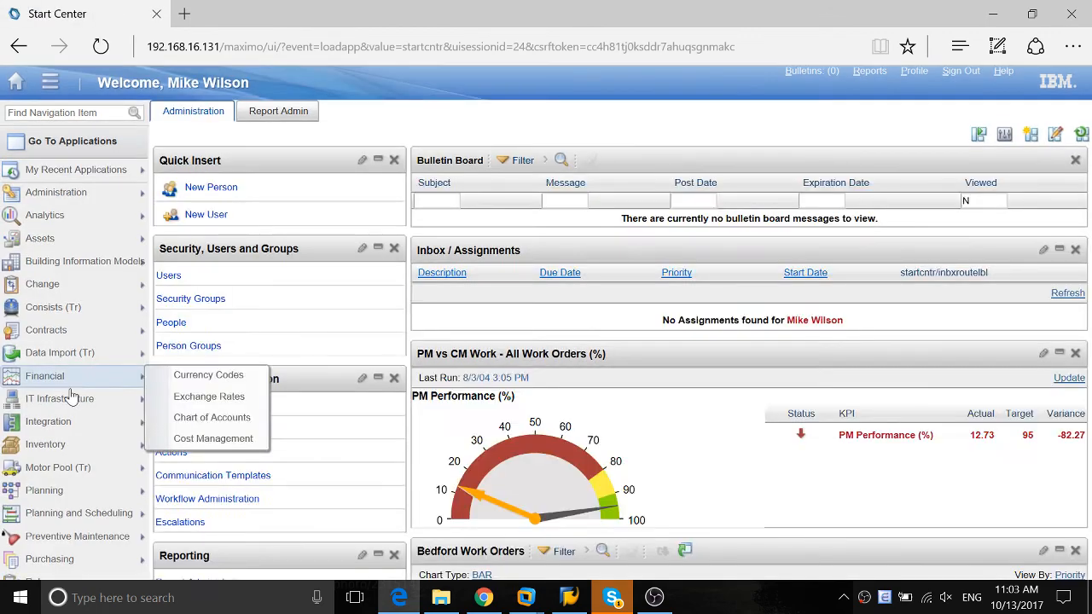
mouse_move(82, 444)
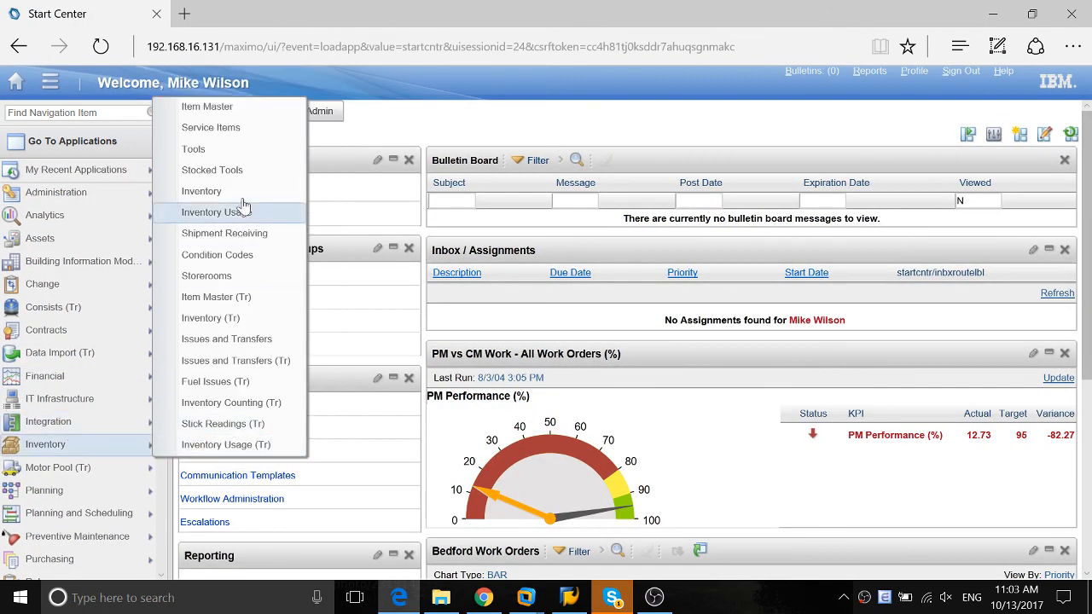
click(194, 109)
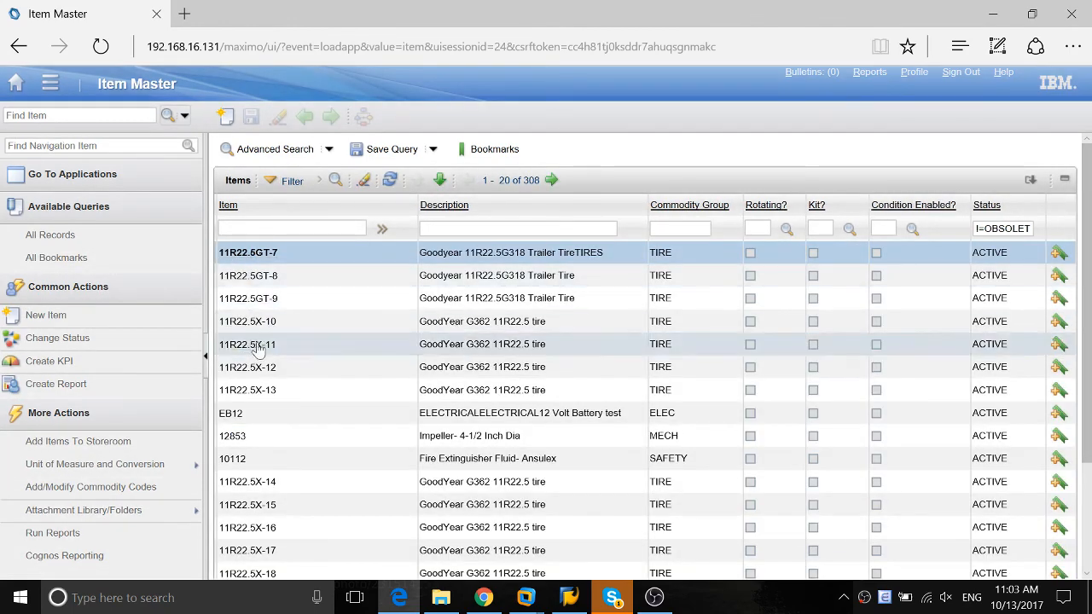
click(231, 413)
Set item EB12's description to "Original Test Description" and save the record
click(520, 200)
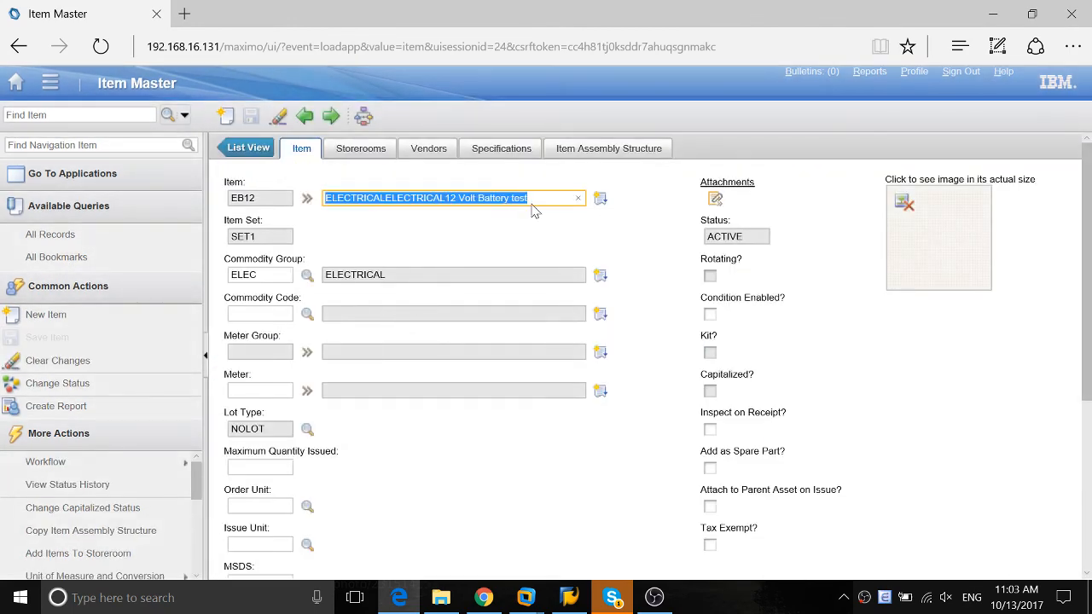
text(Original Test Description)
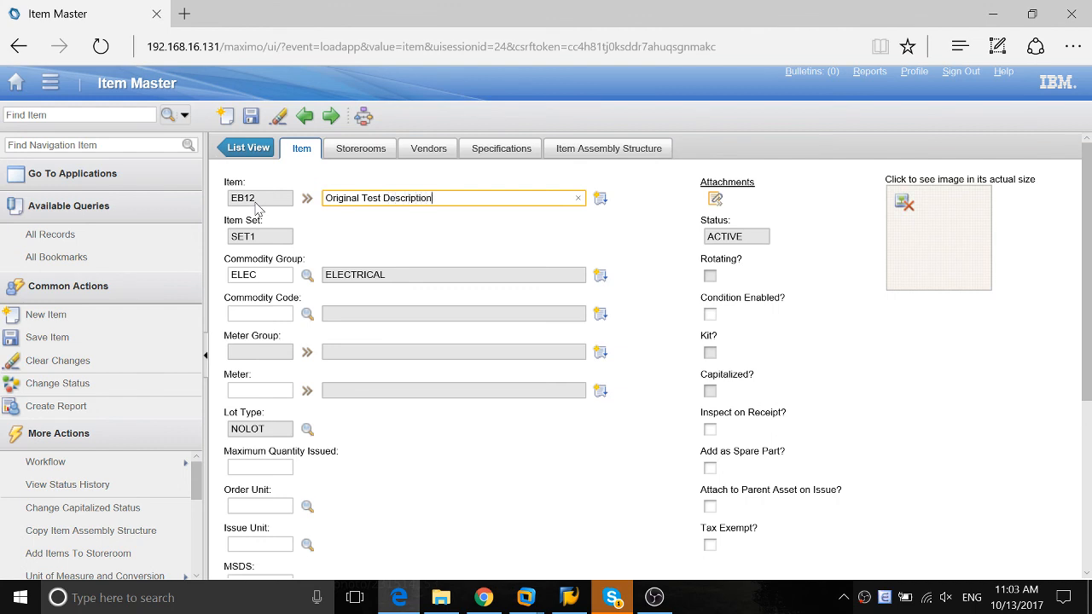
key(Tab)
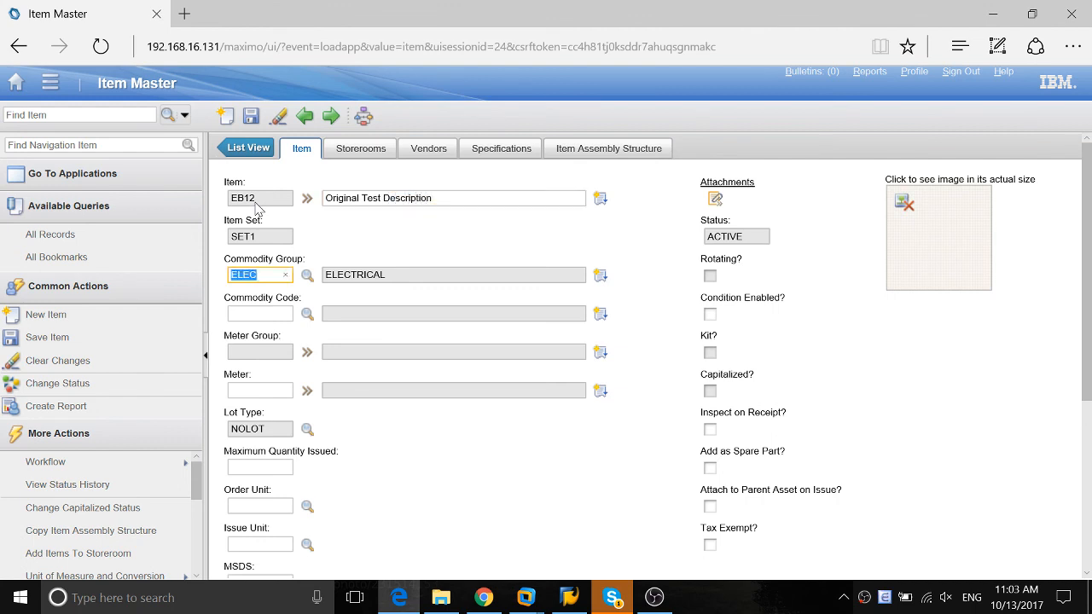
click(250, 115)
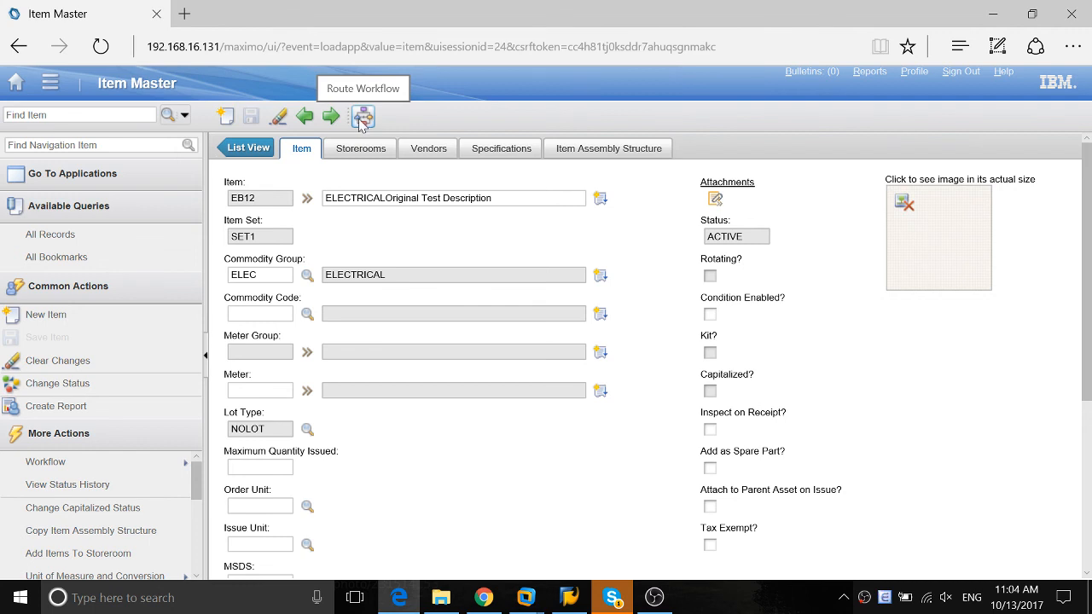
Route item EB12 through the workflow and examine the end of its description for the script's marker
click(361, 120)
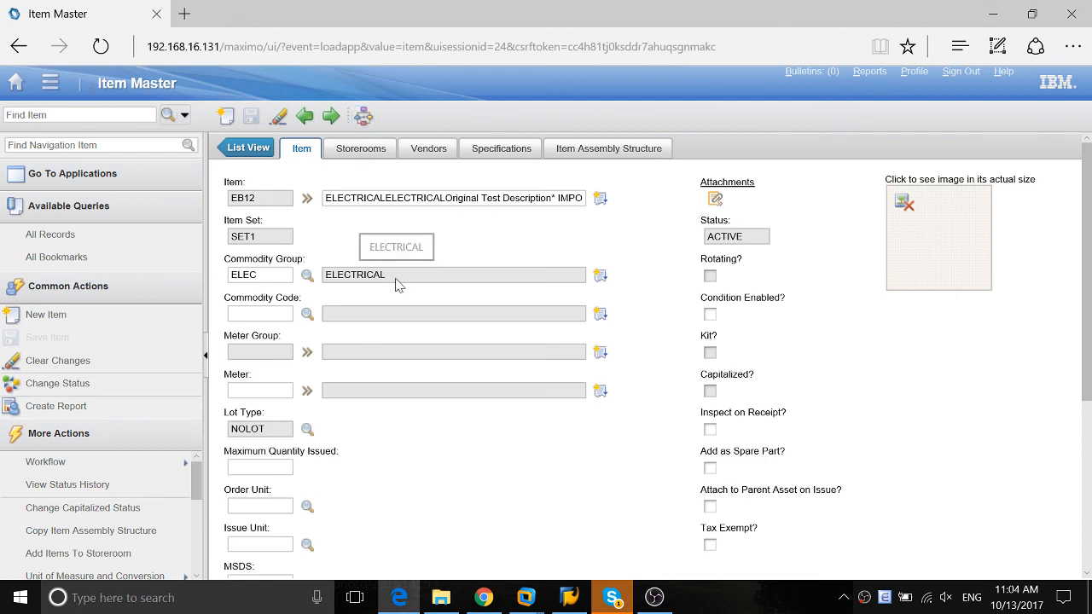
drag(394, 276, 350, 276)
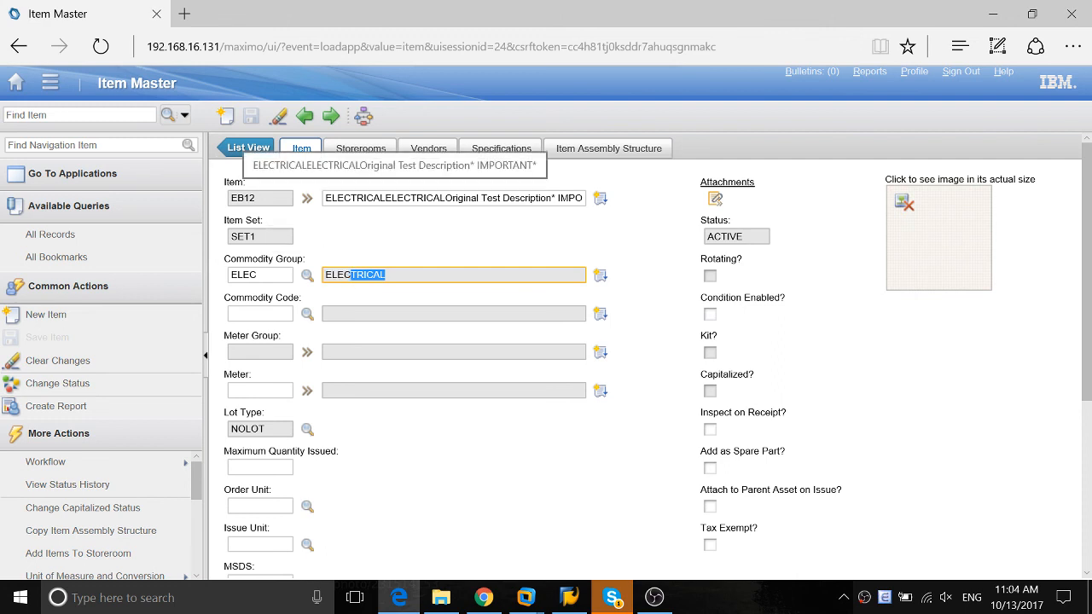
click(429, 277)
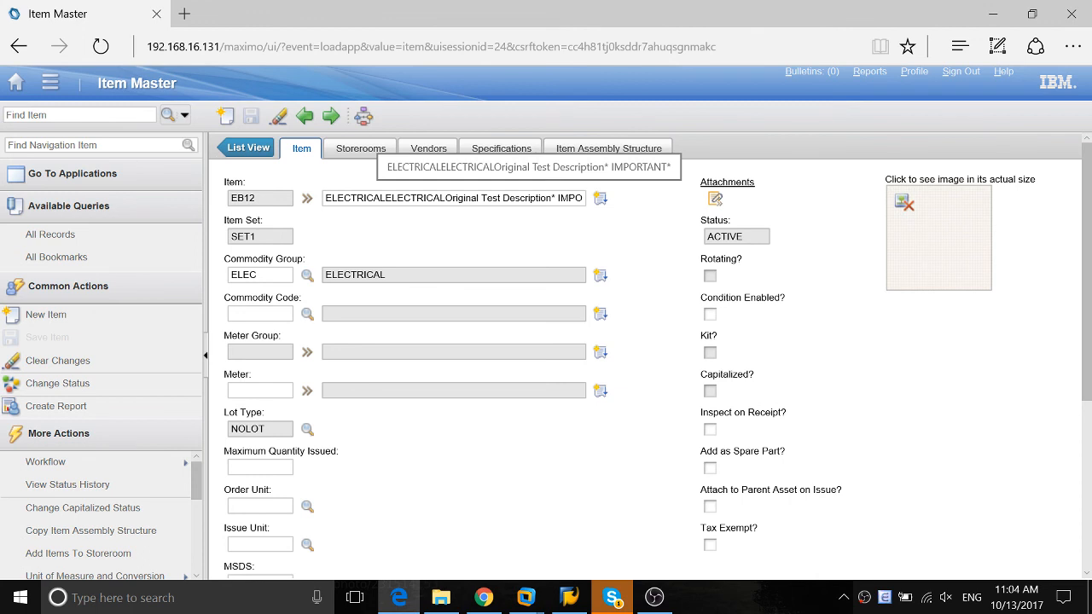
click(537, 198)
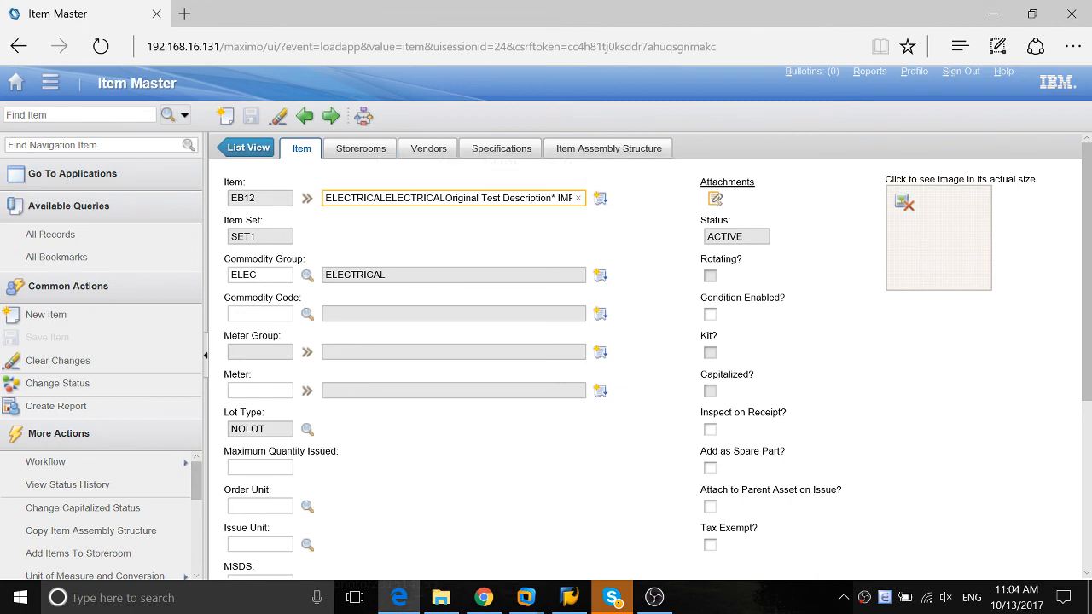
drag(482, 198, 652, 208)
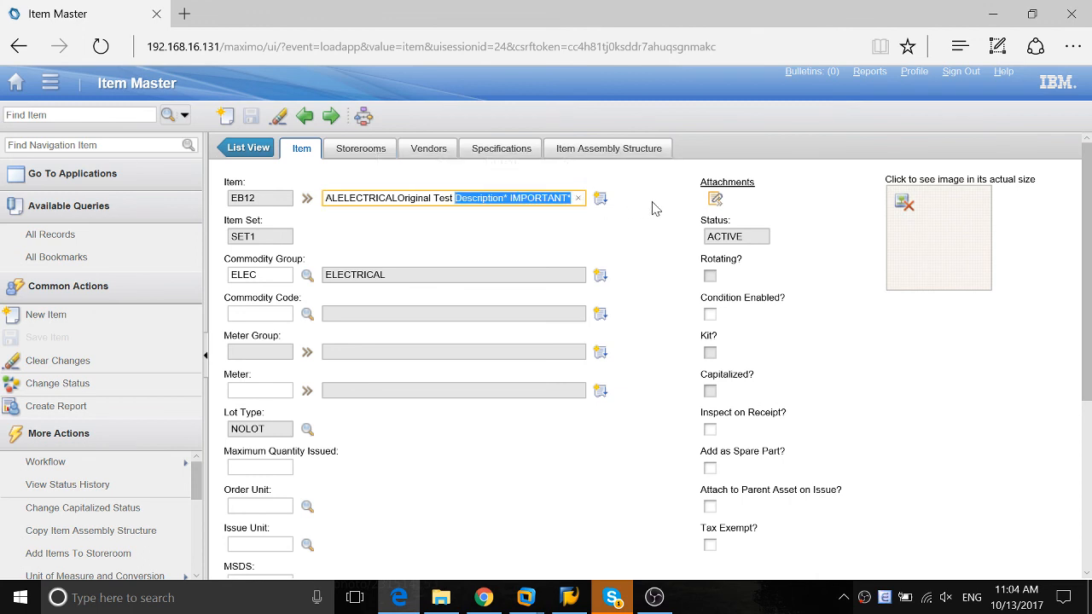
click(536, 234)
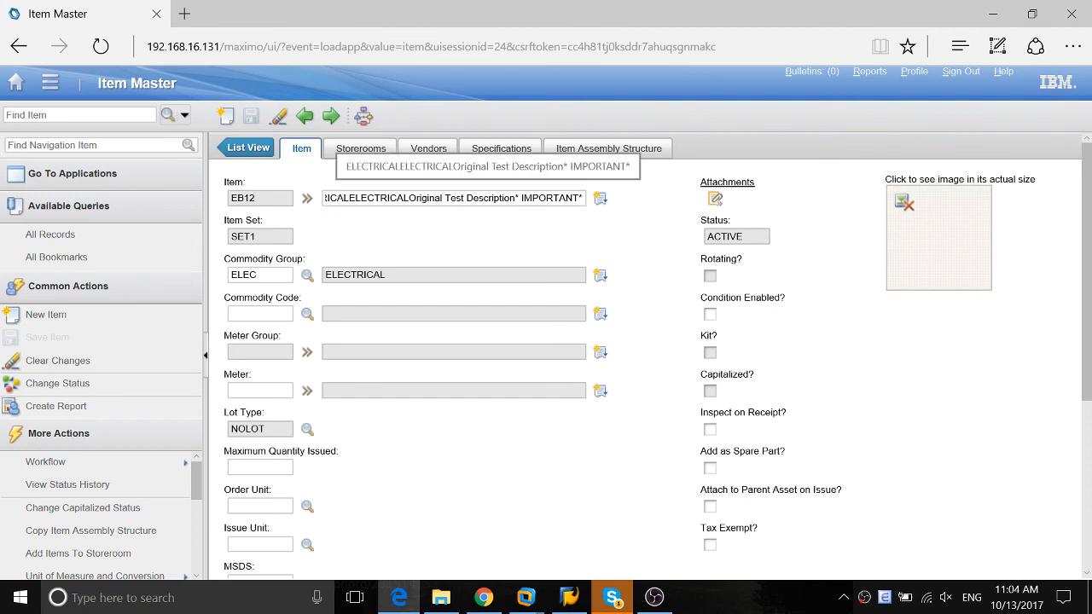
drag(489, 199, 621, 223)
click(593, 245)
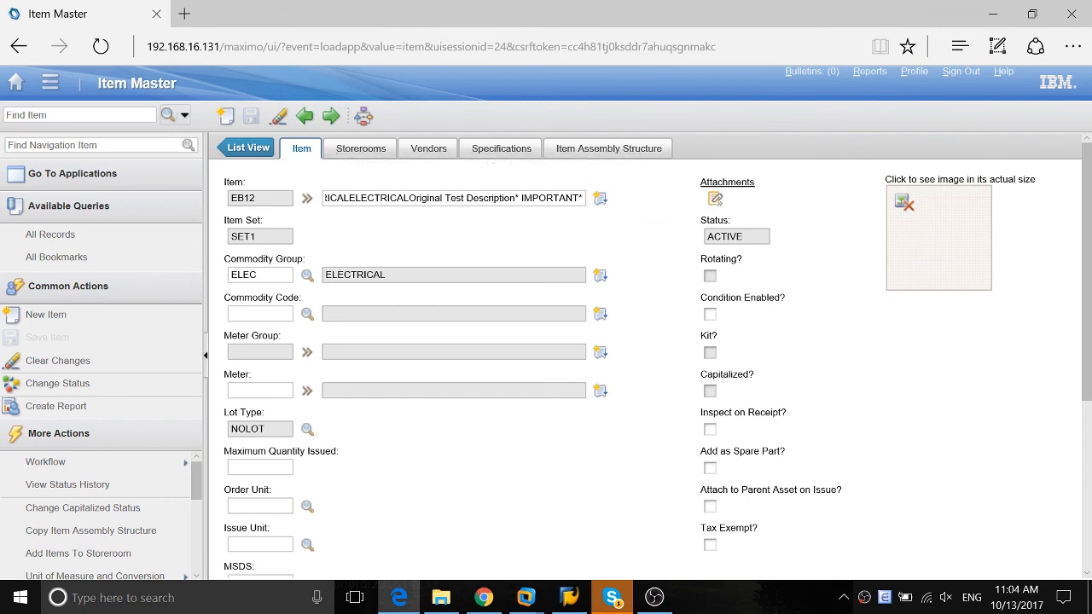
Route item EB12 through the workflow once more
click(363, 115)
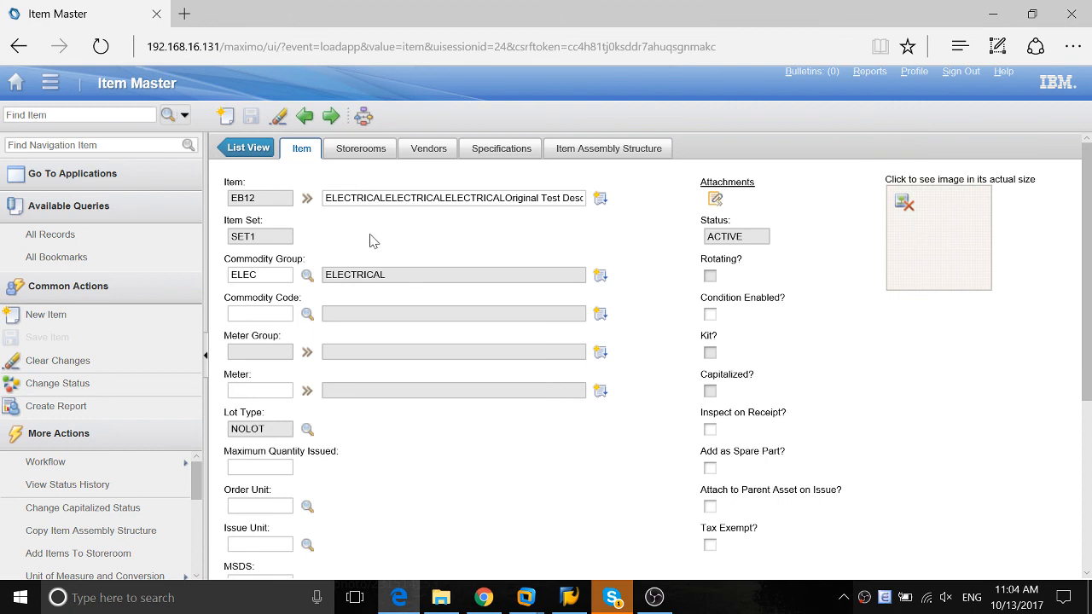
Go to the Automation Scripts application, list all scripts and open ITEM_DESC_COMM_COMBINE to review its source code
click(51, 85)
mouse_move(149, 509)
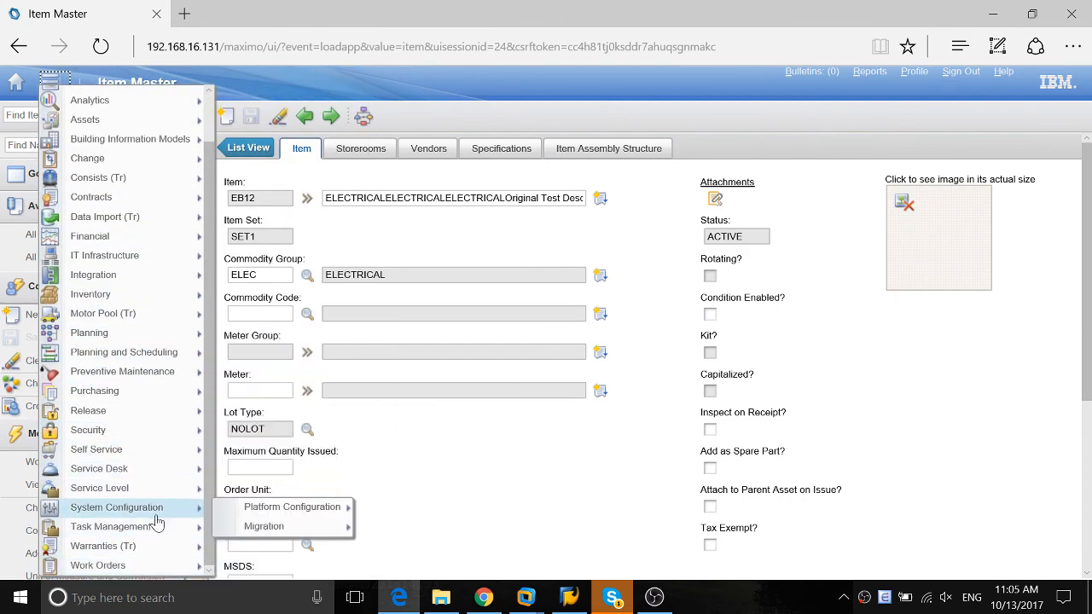
mouse_move(274, 512)
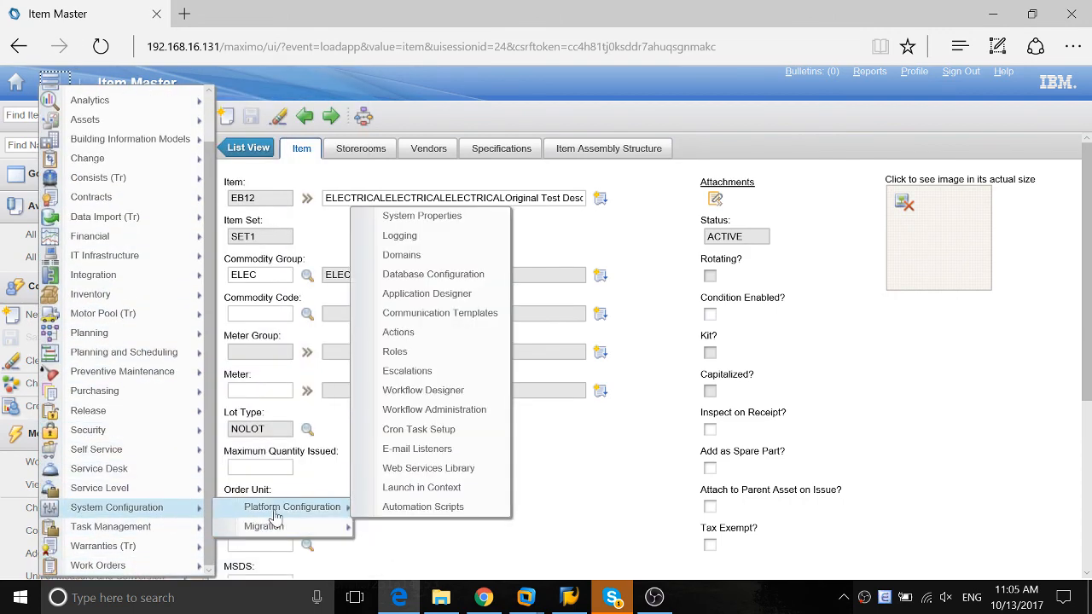
click(384, 508)
click(274, 225)
key(Return)
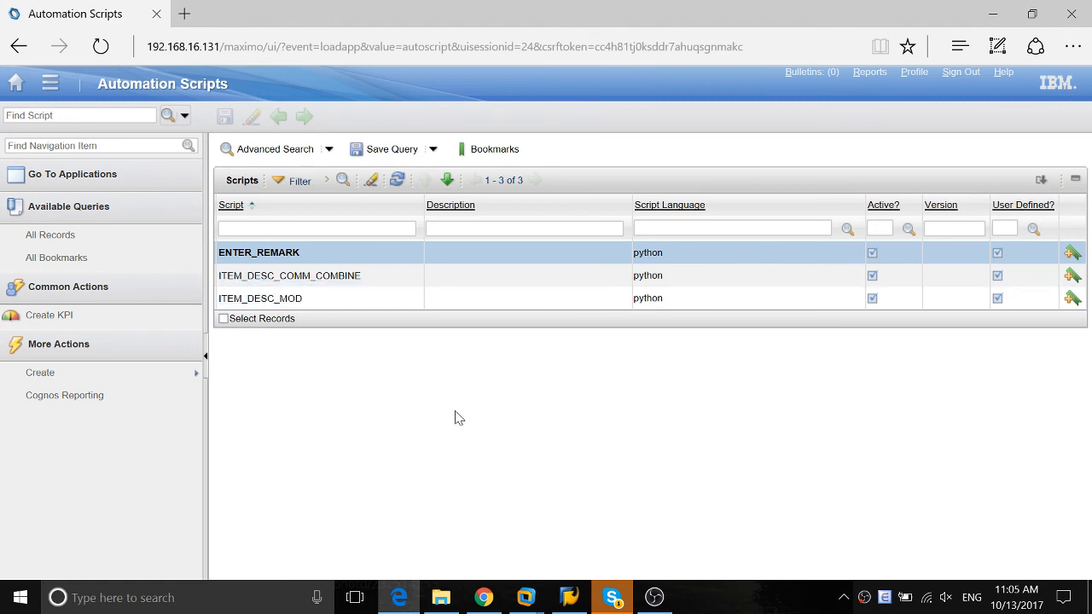
click(258, 277)
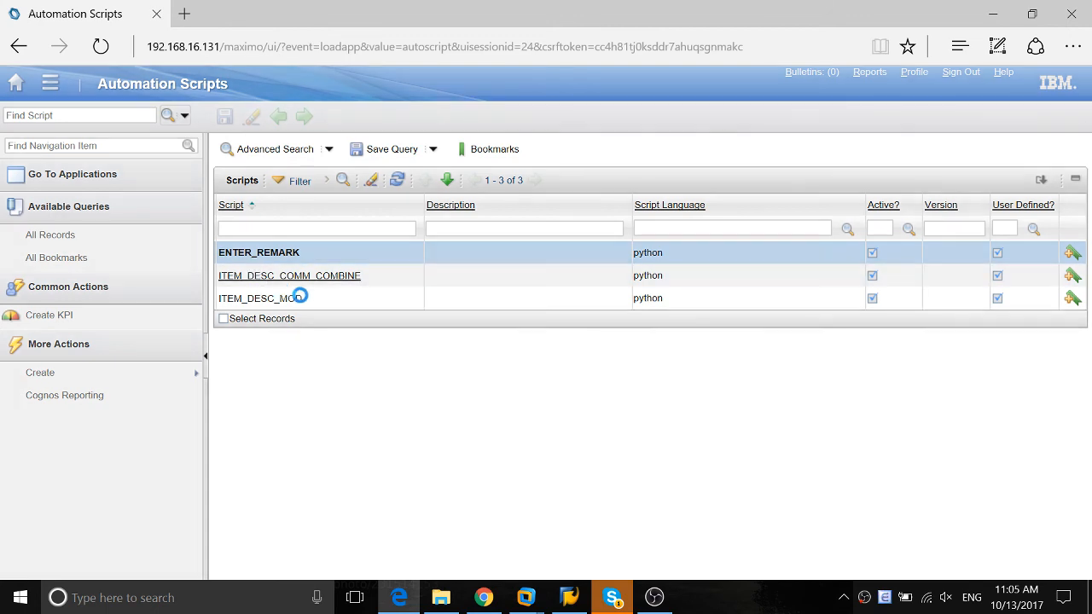
click(455, 363)
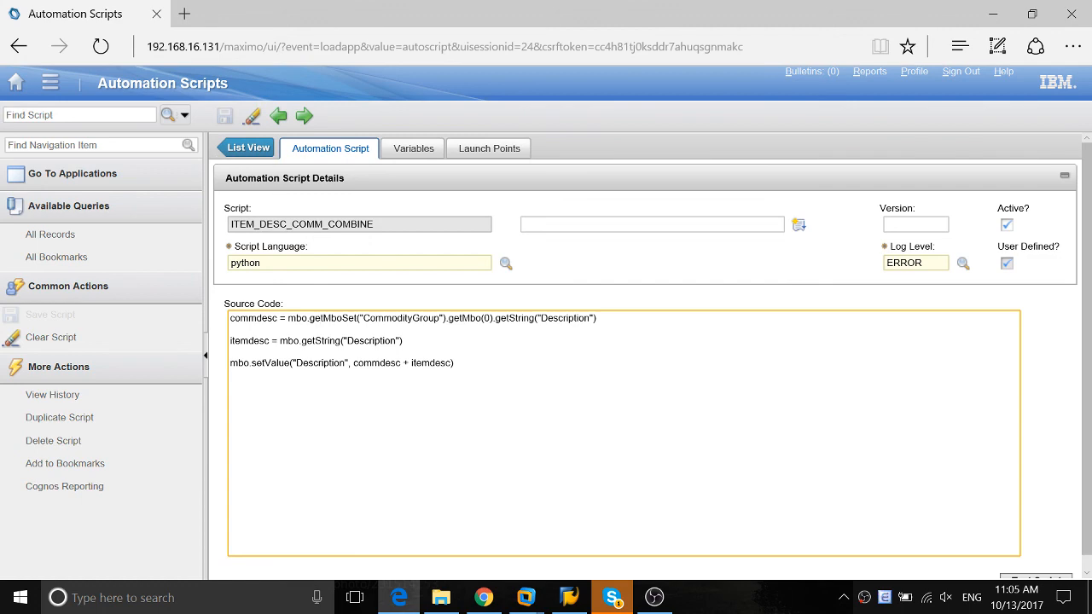
Search the web in a new browser tab for "java customization" and open the IBM Maximo Customization and Development blog's result
click(185, 13)
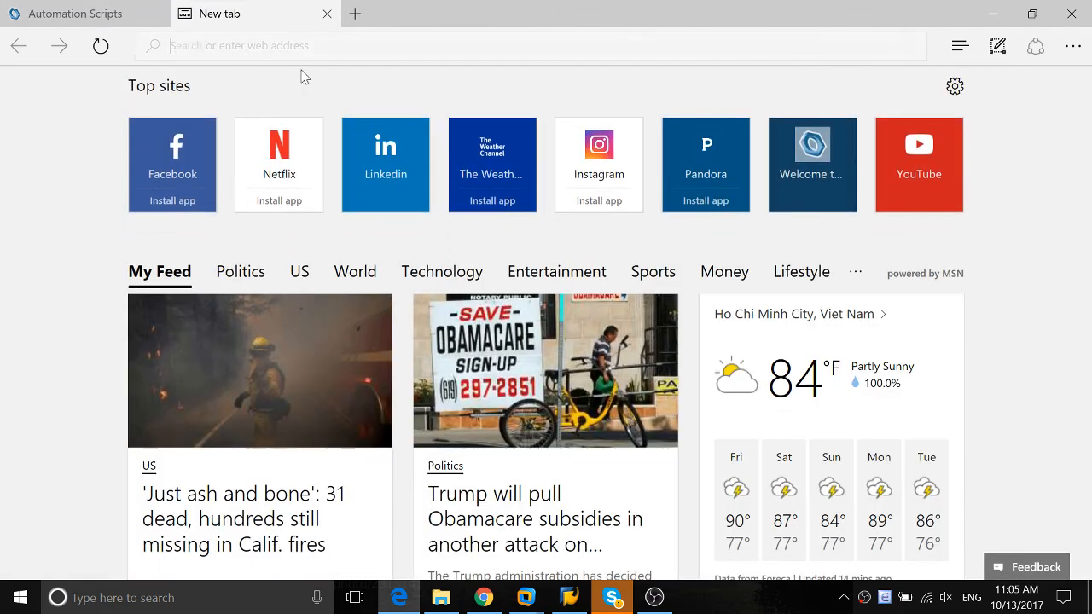
text(br)
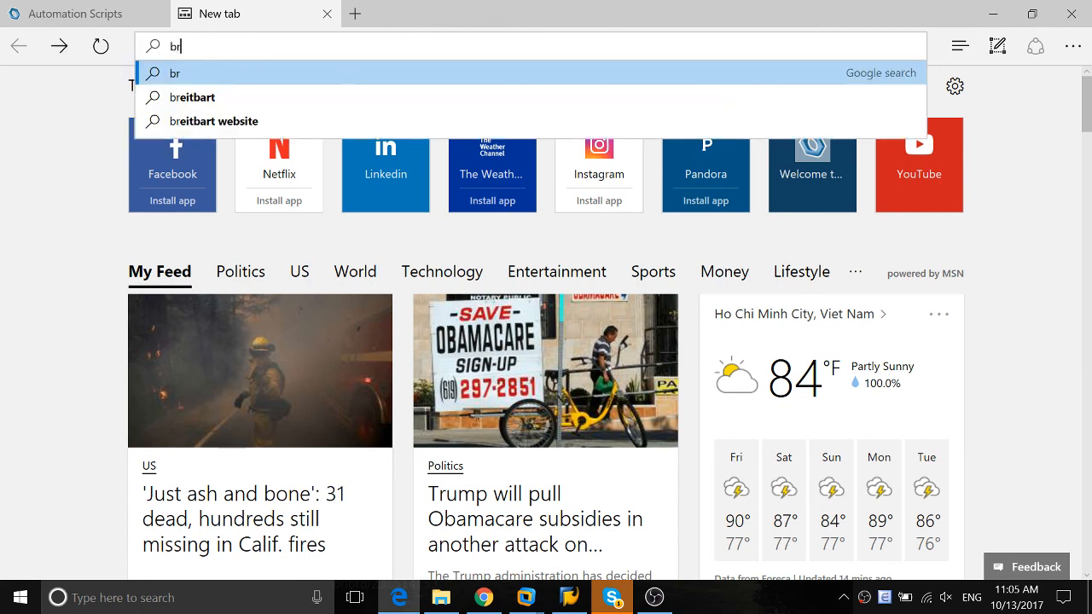
key(BackSpace)
key(BackSpace)
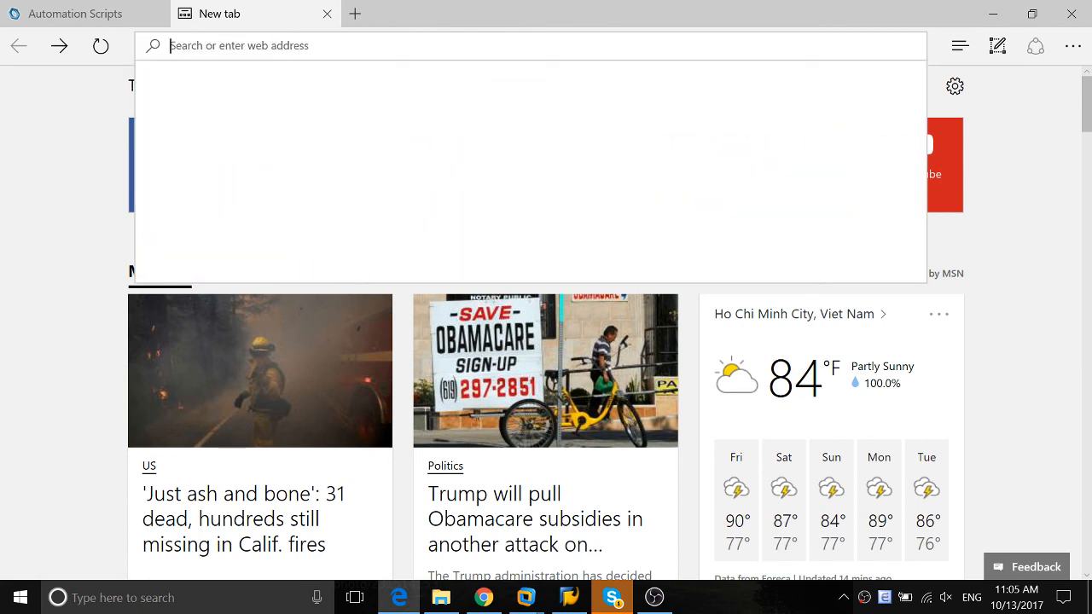
key(Escape)
text(java custo)
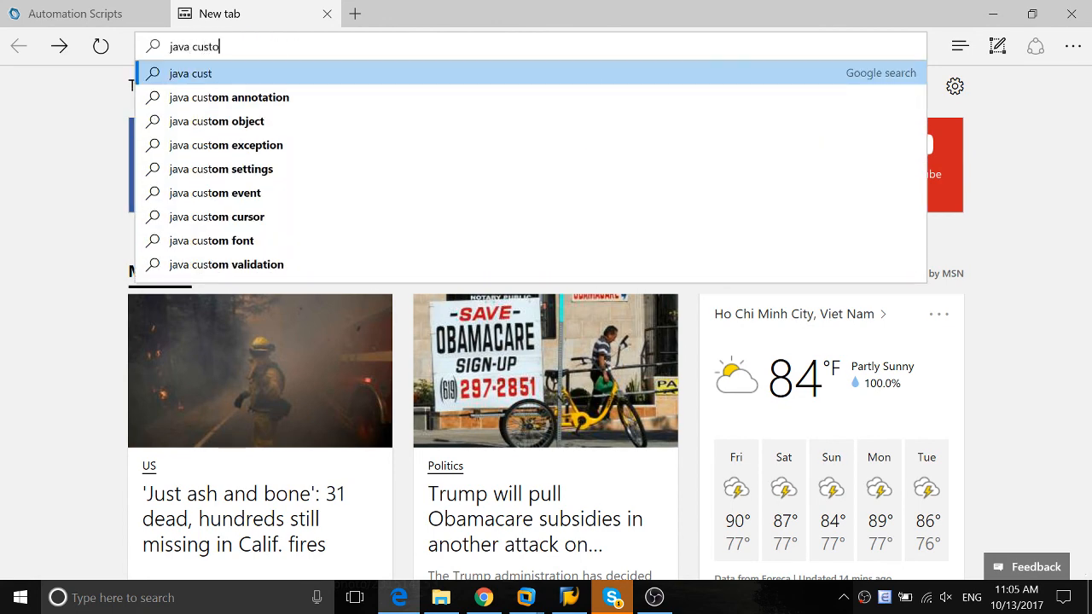
text(mization)
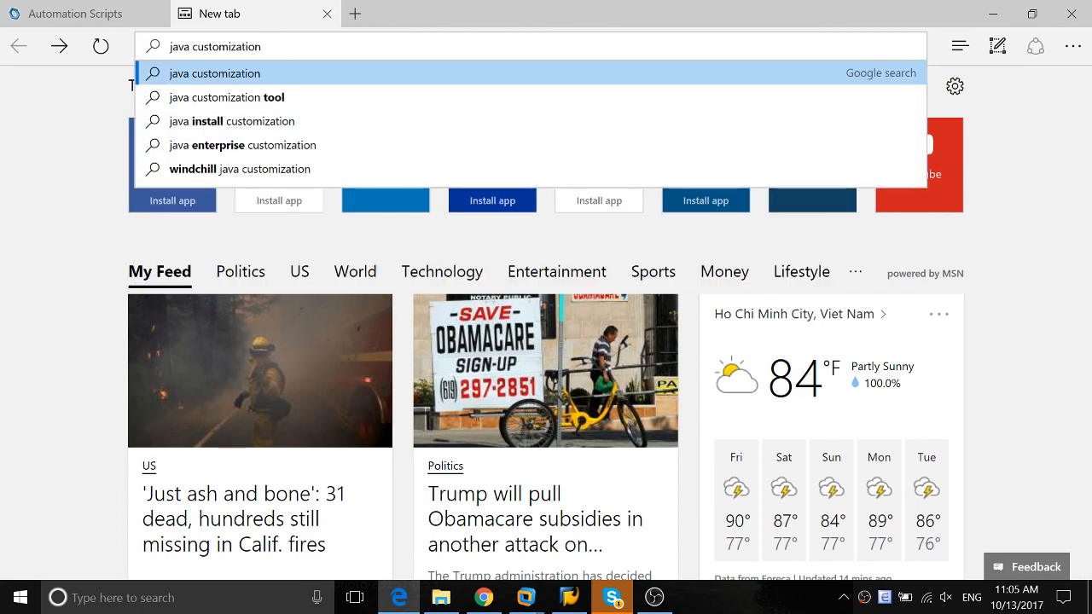
click(290, 76)
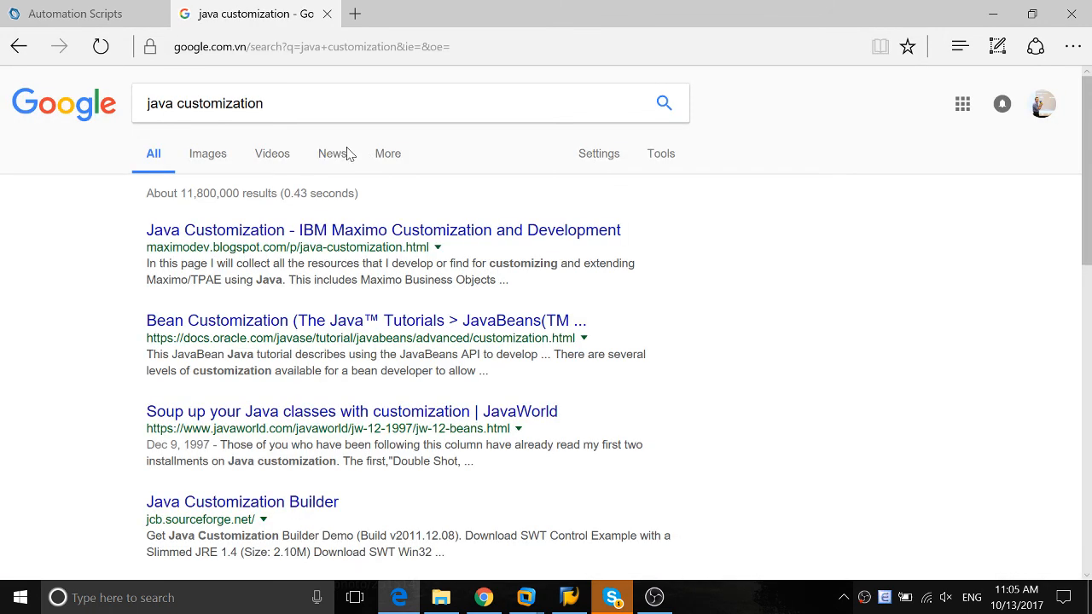
click(240, 237)
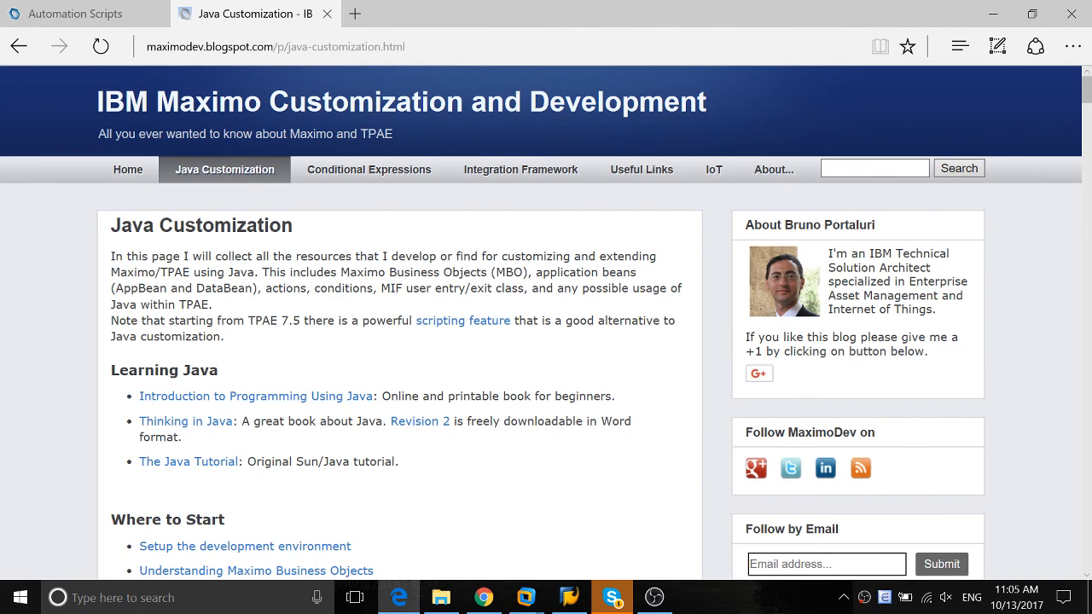
Examine the blog's Java Customization topic lists, from Learning Java through Additional Resources, and return to the start of the page
scroll(132, 248, down, 1)
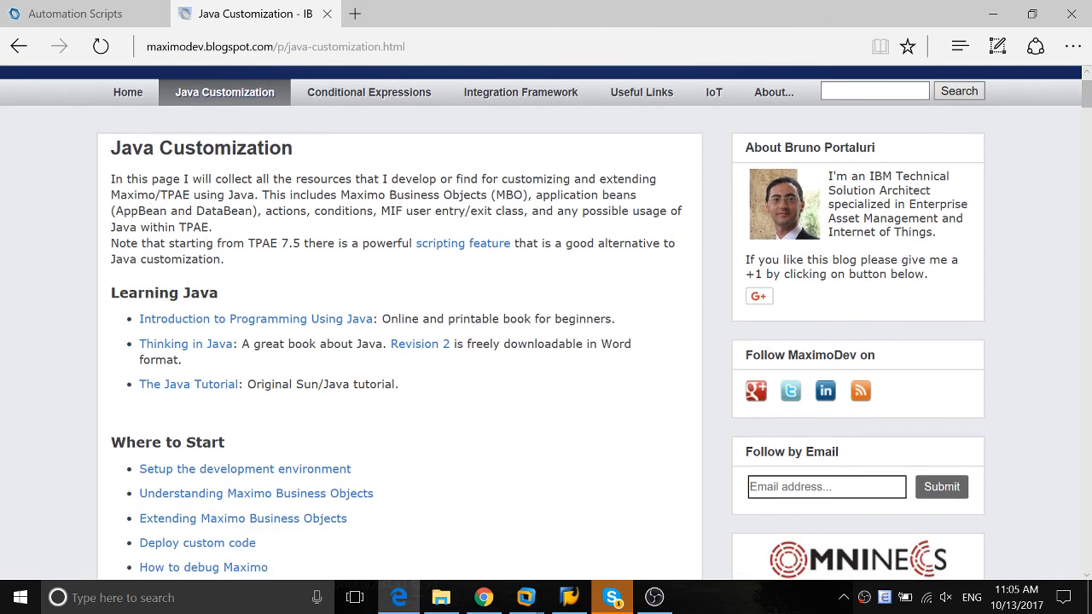
scroll(224, 316, down, 2)
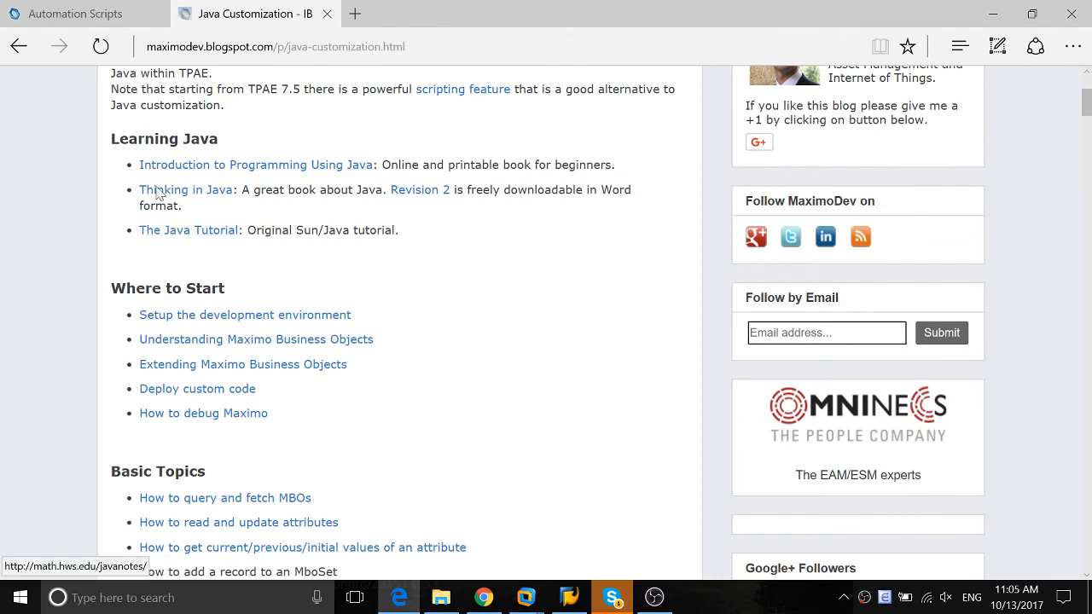
scroll(316, 302, down, 4)
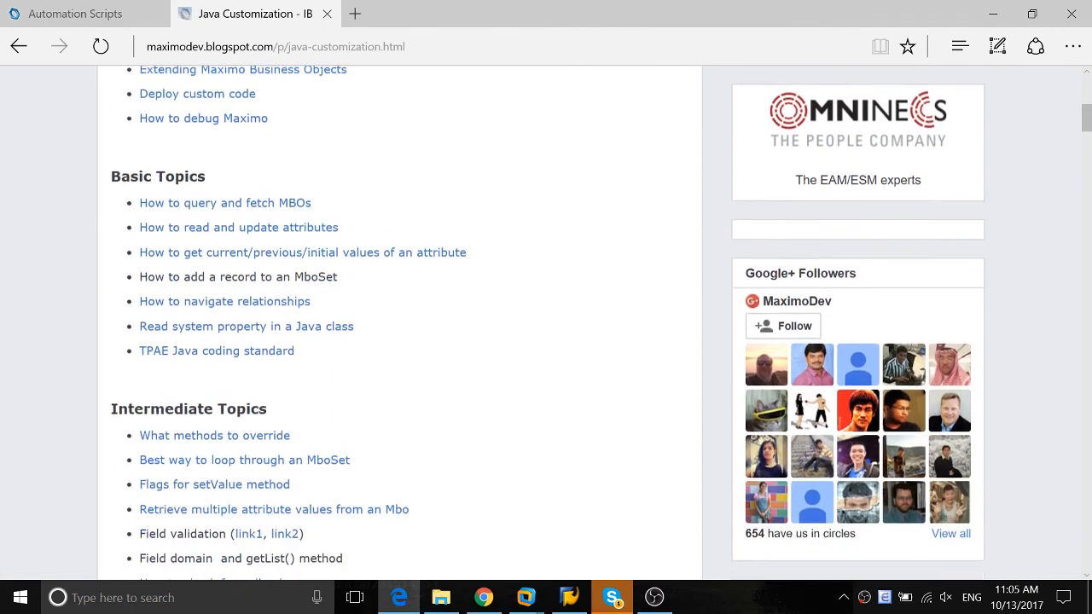
scroll(154, 344, down, 5)
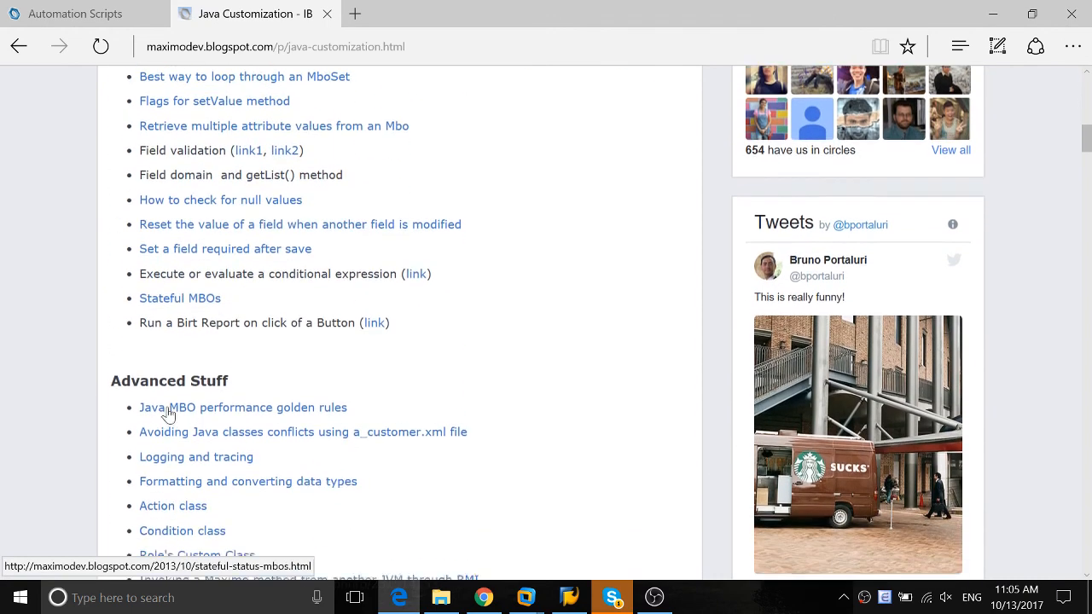
scroll(209, 418, down, 3)
scroll(205, 410, down, 2)
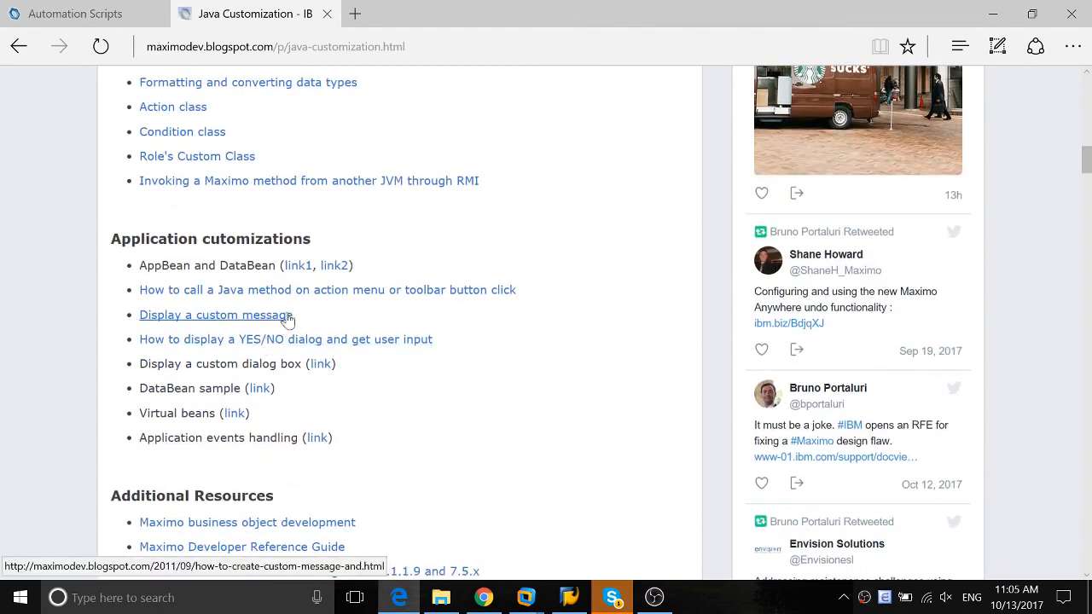
scroll(253, 453, down, 3)
scroll(258, 307, up, 2)
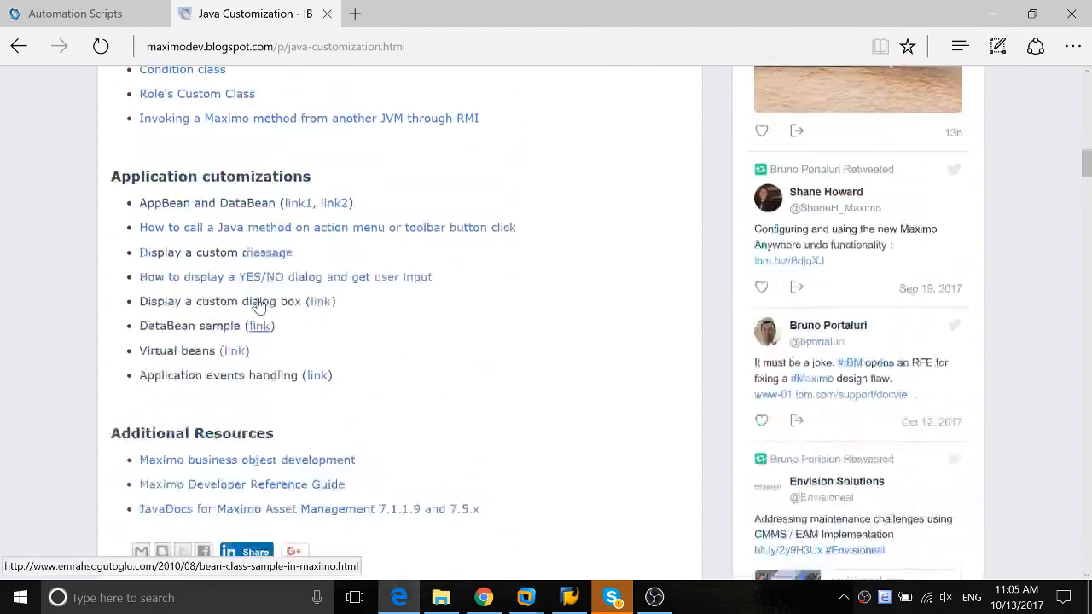
scroll(273, 315, up, 10)
scroll(334, 275, up, 3)
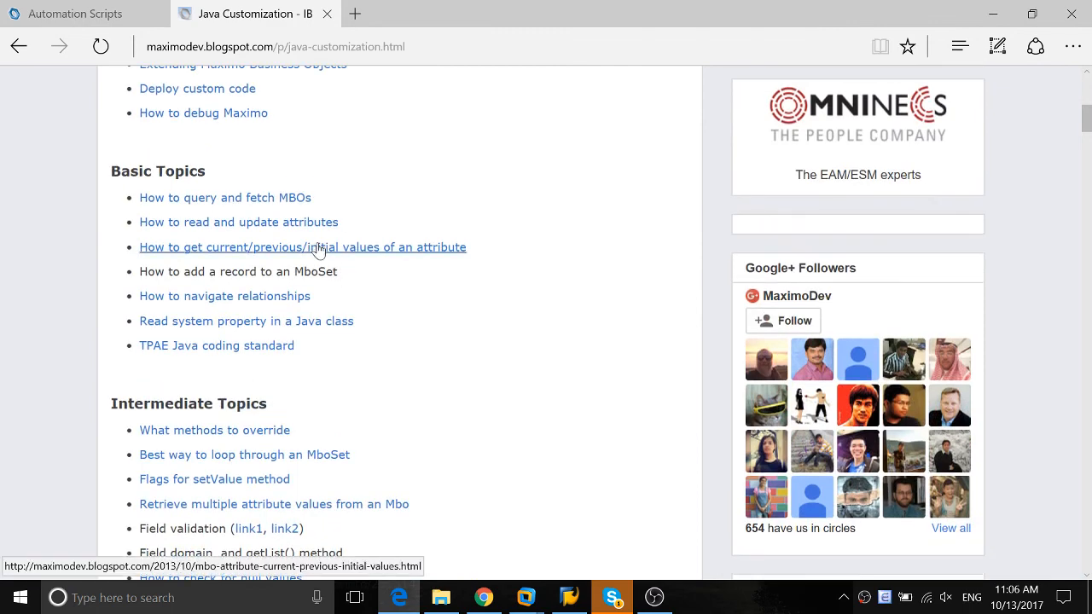
scroll(256, 247, up, 5)
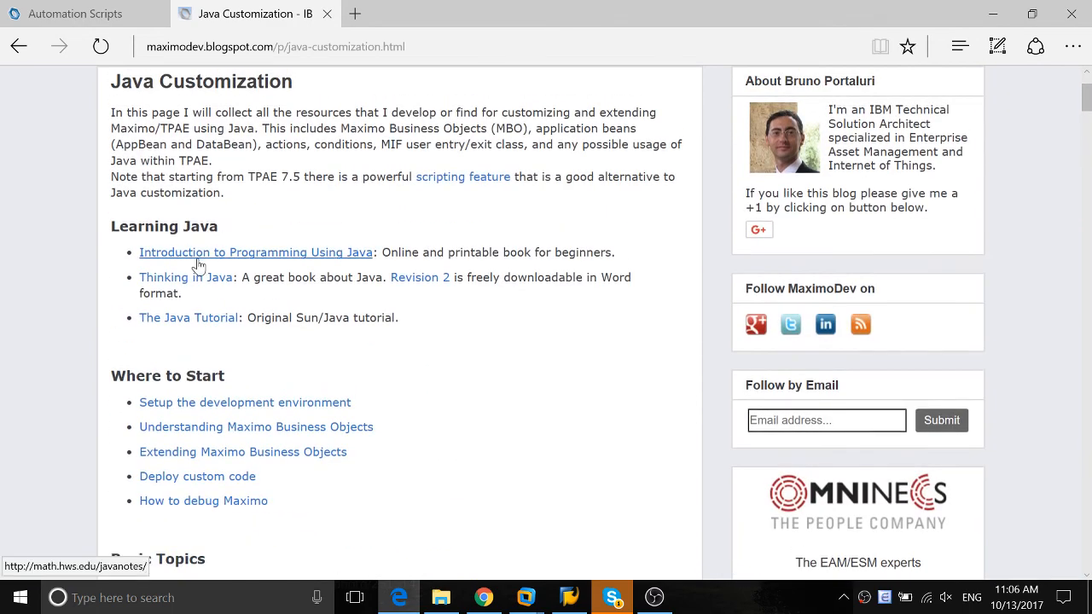
scroll(546, 325, up, 2)
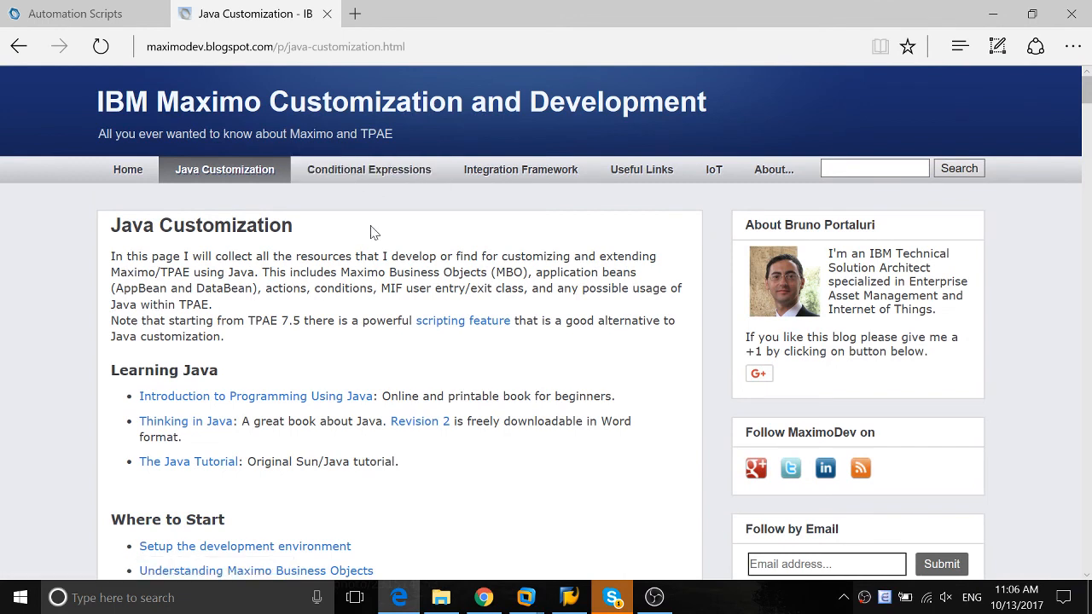
Search the web in another new tab for "autmation scripting with Maximo" and open IBM's Scripting With Maximo PDF result
click(357, 26)
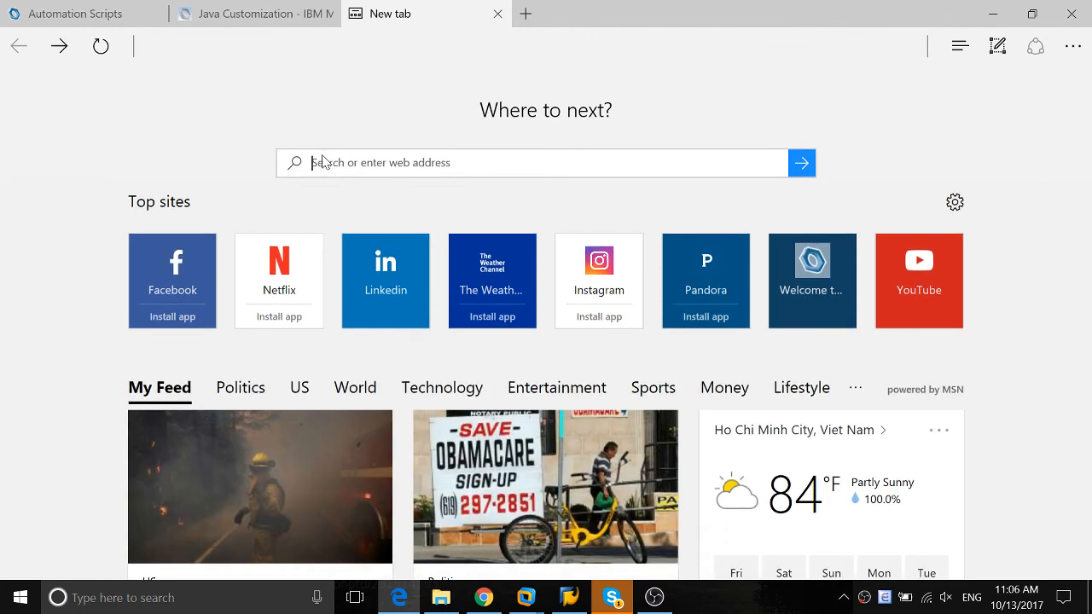
text(aut)
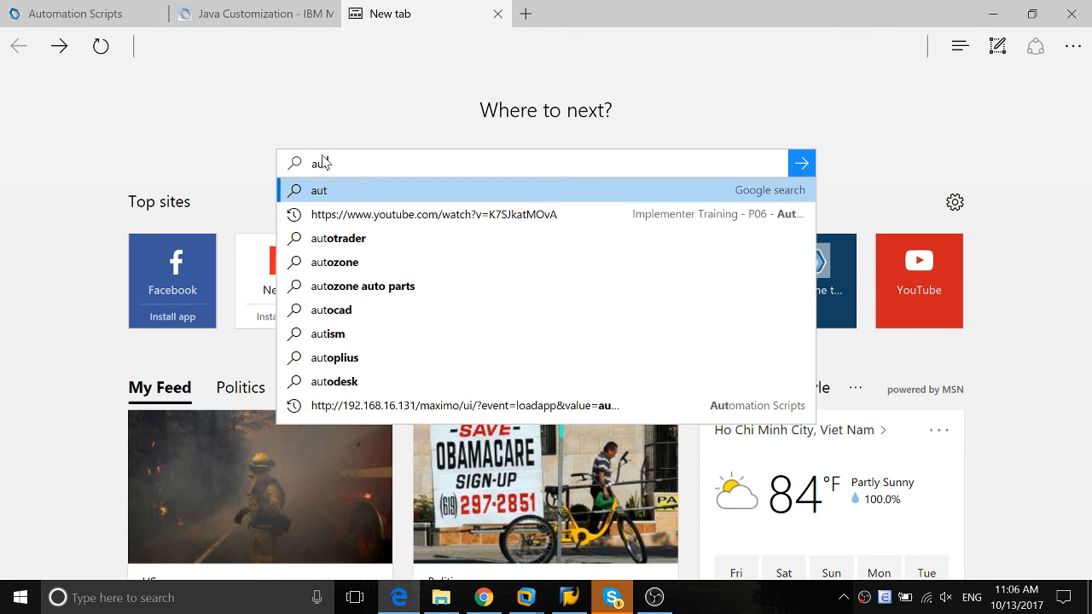
text(omation scrip)
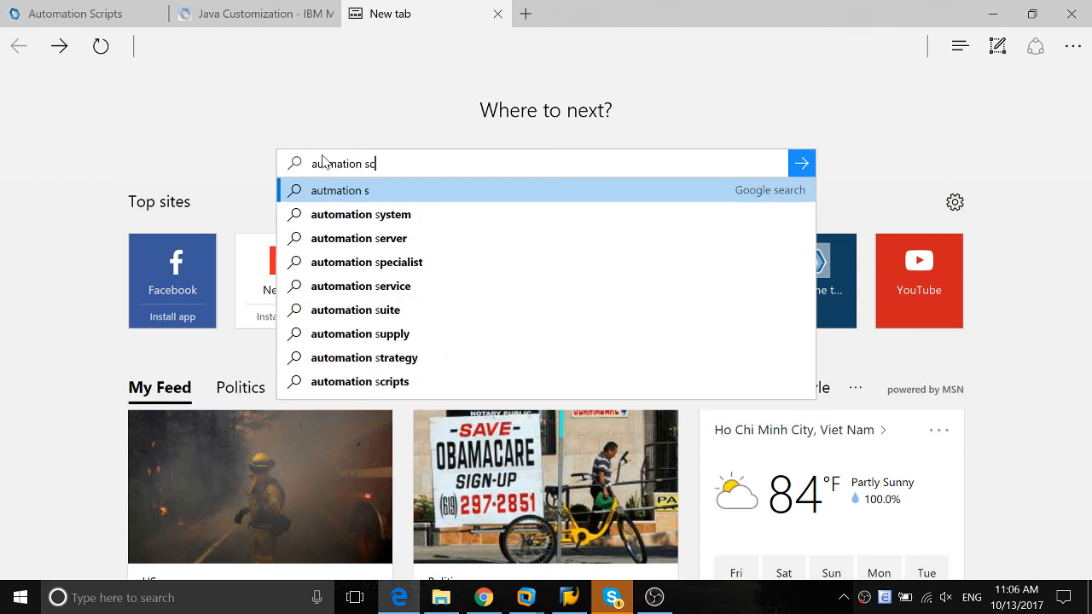
text(ting with )
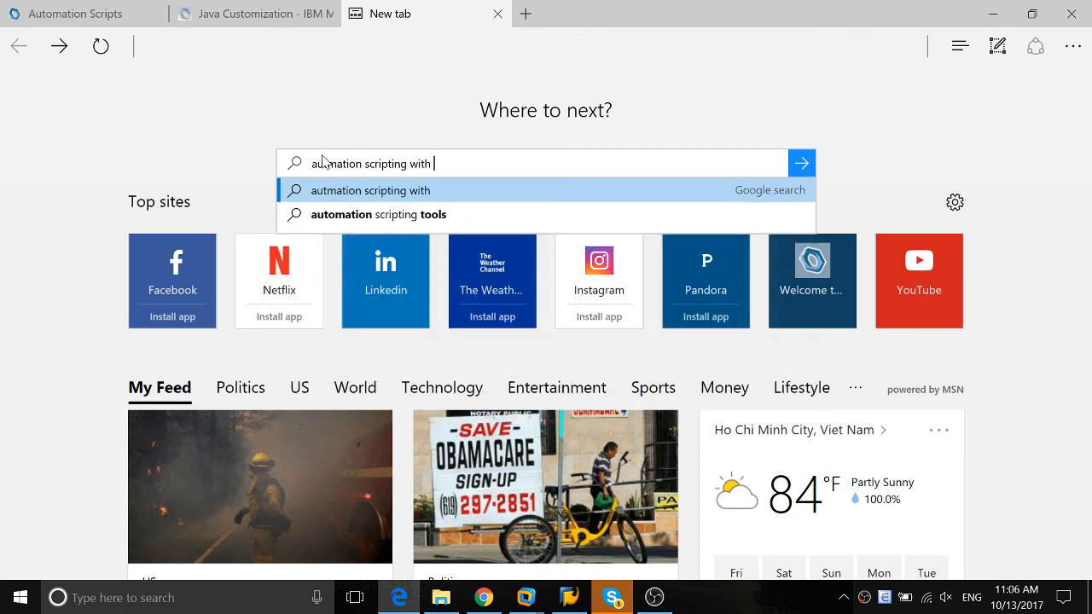
text(Maximo)
key(Return)
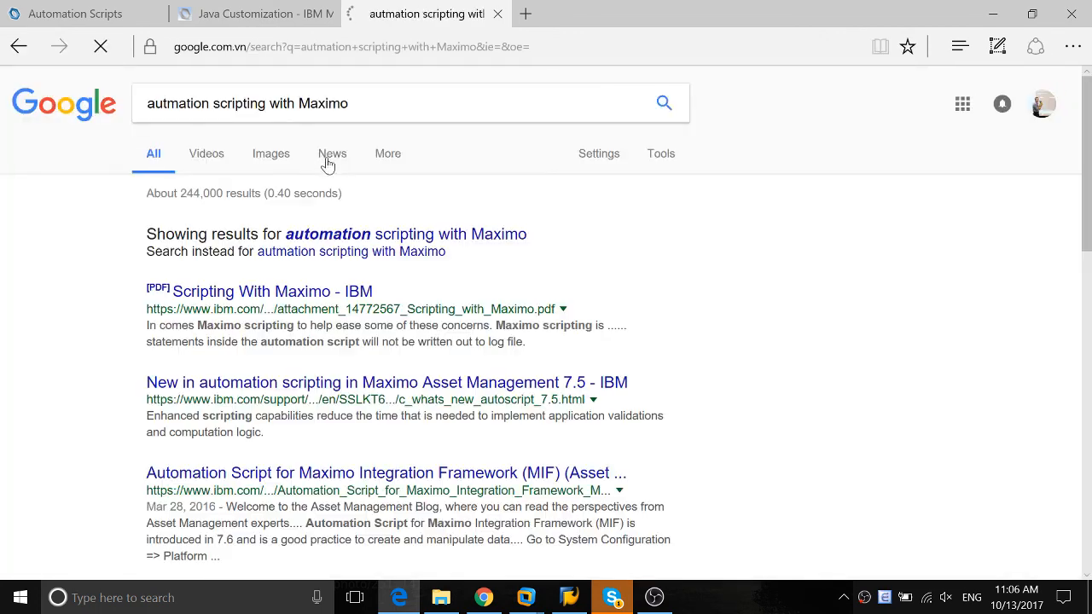
click(229, 296)
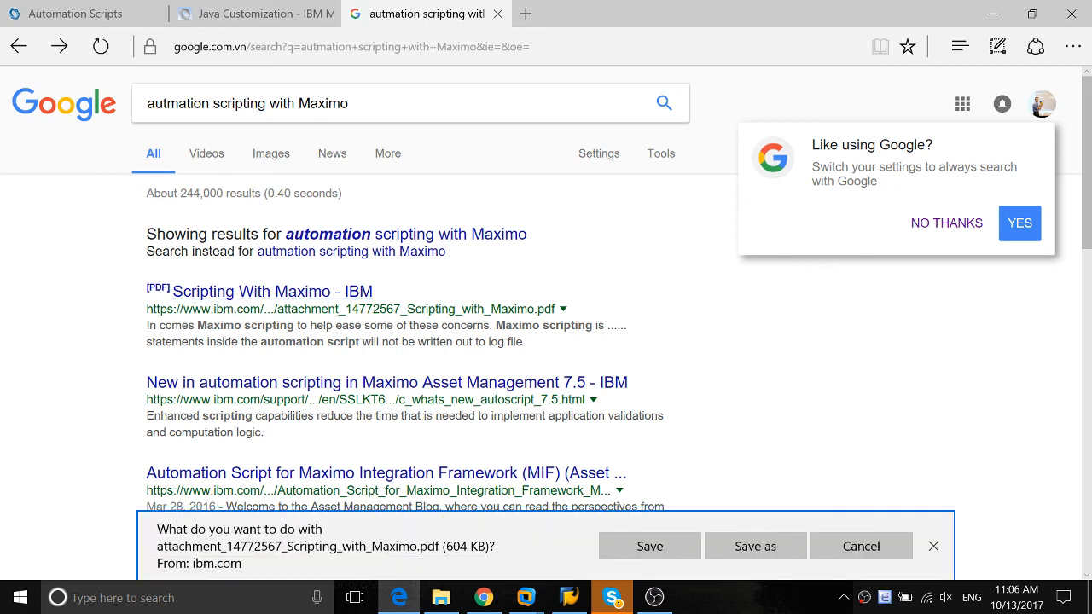
drag(295, 325, 334, 325)
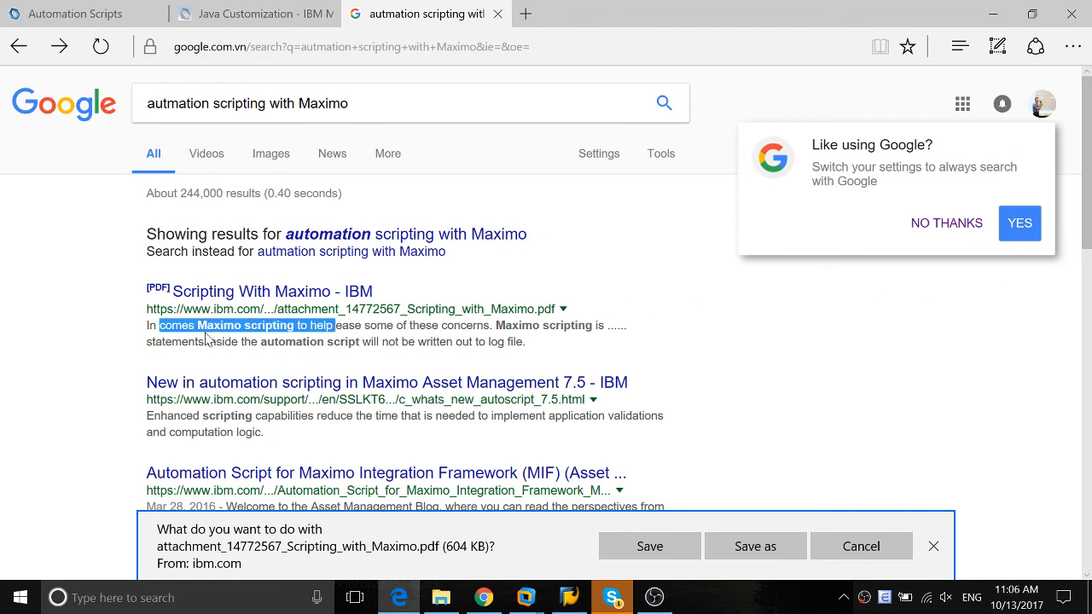
right_click(864, 597)
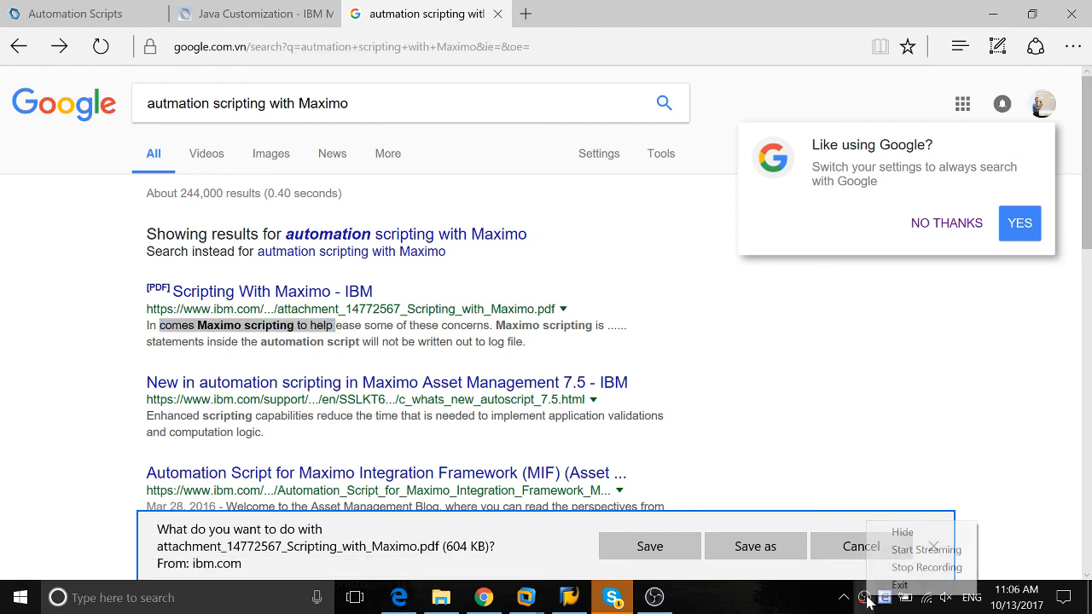